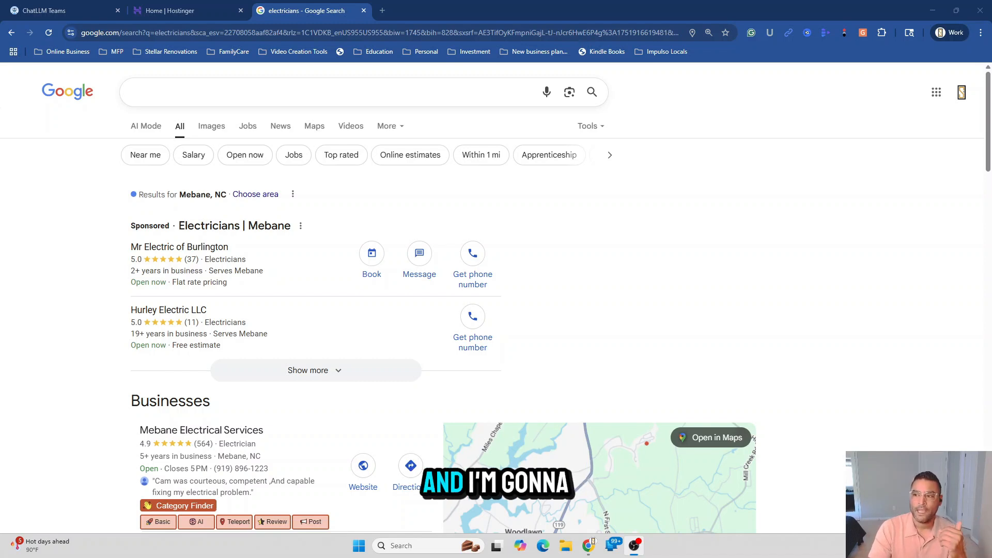
# Search Google for 'plumber' and scroll down to the Mebane, NC Businesses list with its map
pyautogui.click(250, 90)
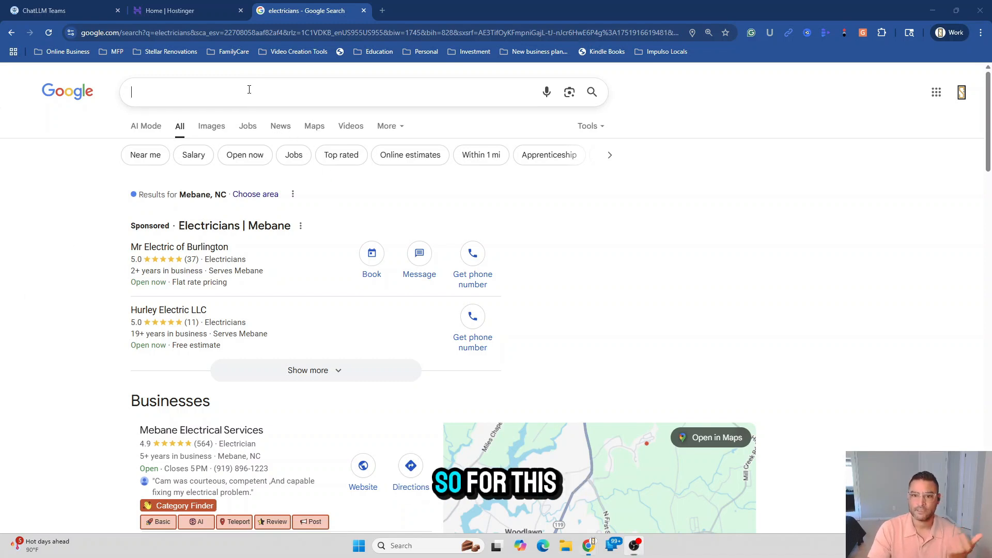
pyautogui.write('plum')
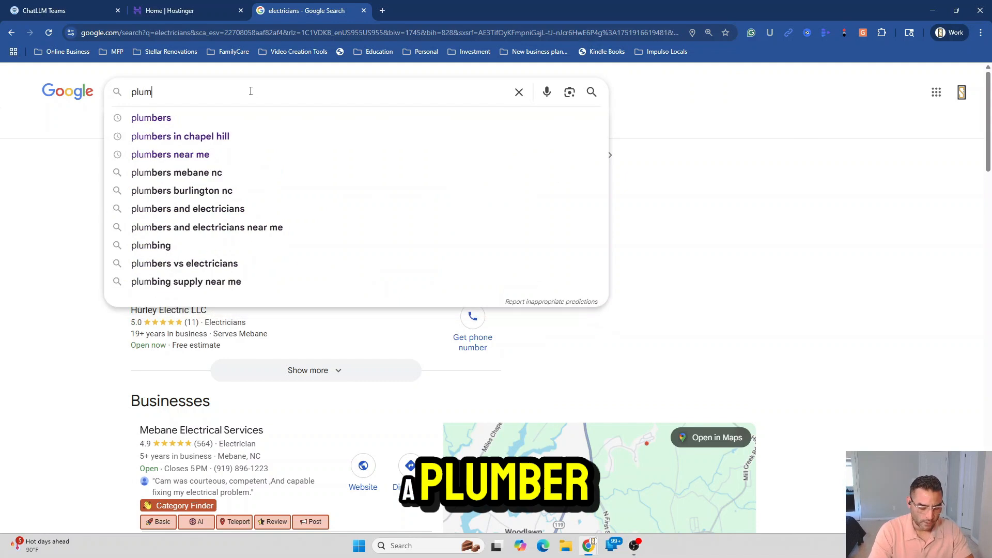
pyautogui.write('ber')
pyautogui.press('Return')
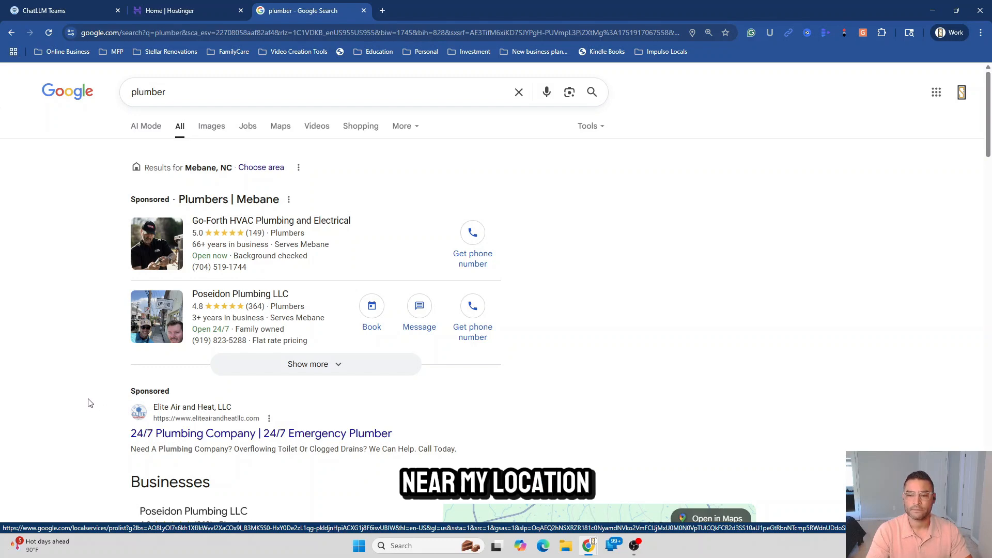
pyautogui.scroll(-2, 89, 402)
pyautogui.scroll(-6, 89, 402)
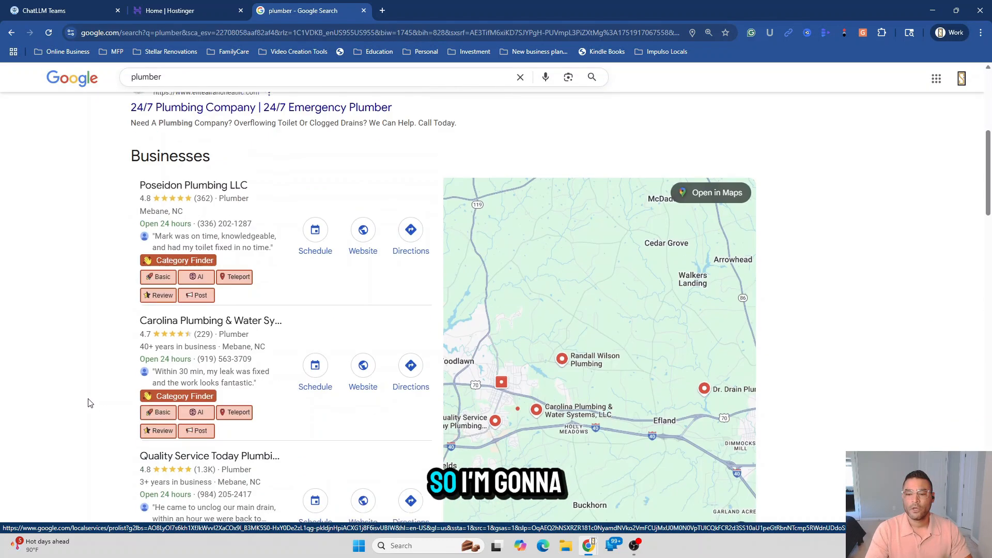
pyautogui.scroll(-3, 89, 402)
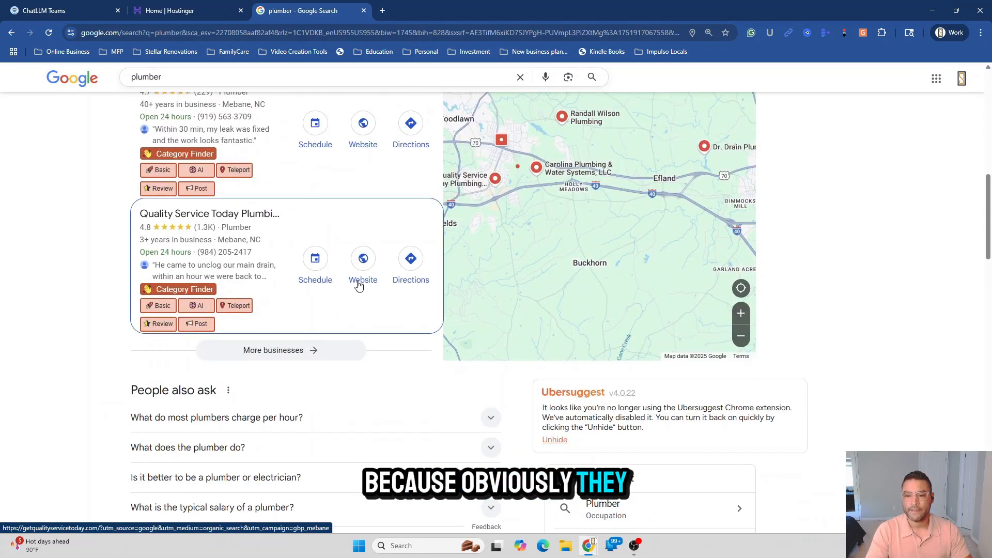
# Open the full local businesses list and bring up Reel plumbing LLC's details
pyautogui.click(290, 354)
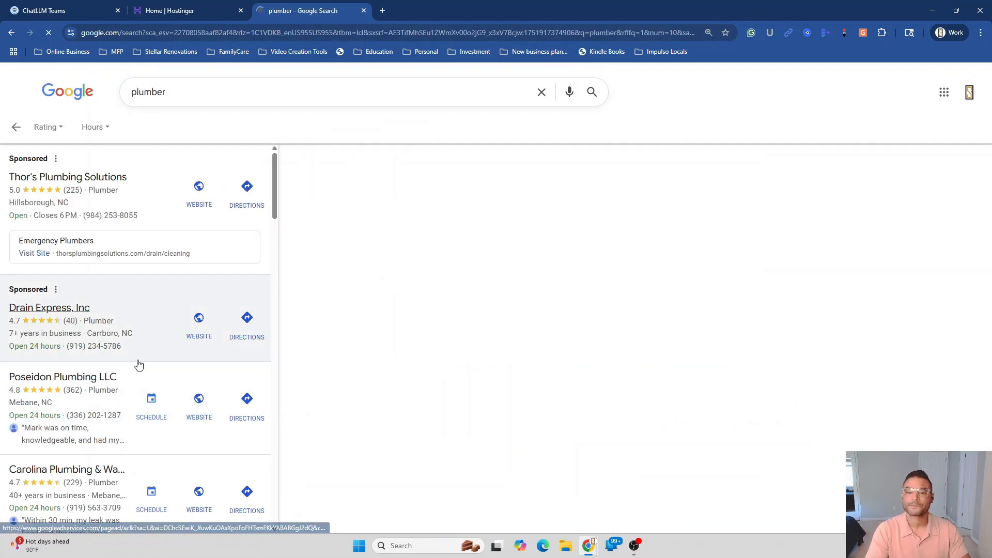
pyautogui.scroll(-5, 139, 365)
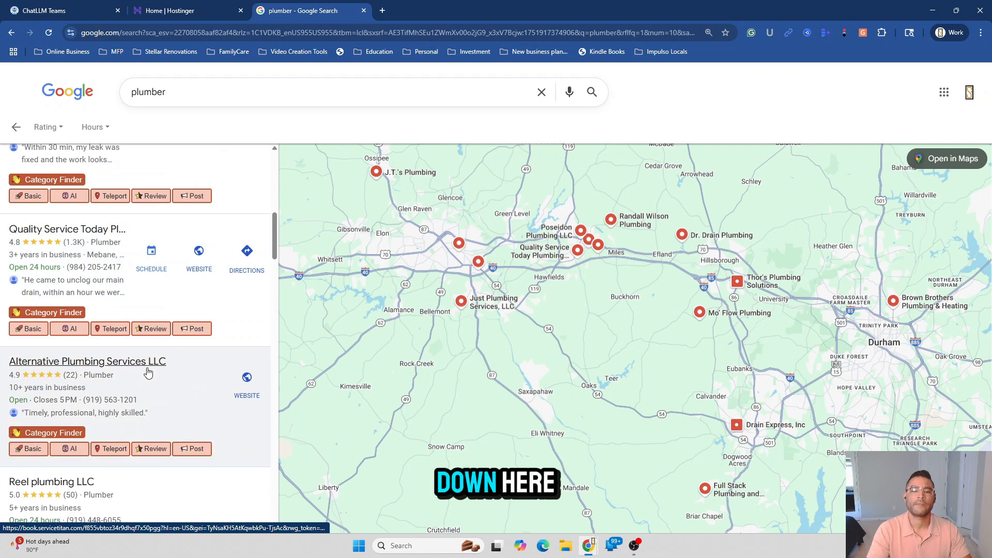
pyautogui.scroll(-2, 149, 374)
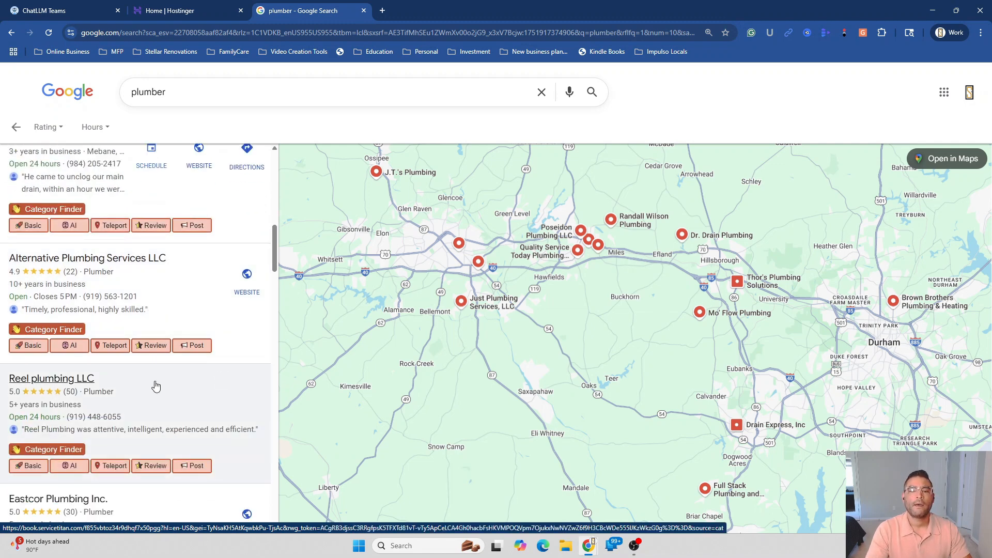
pyautogui.click(67, 399)
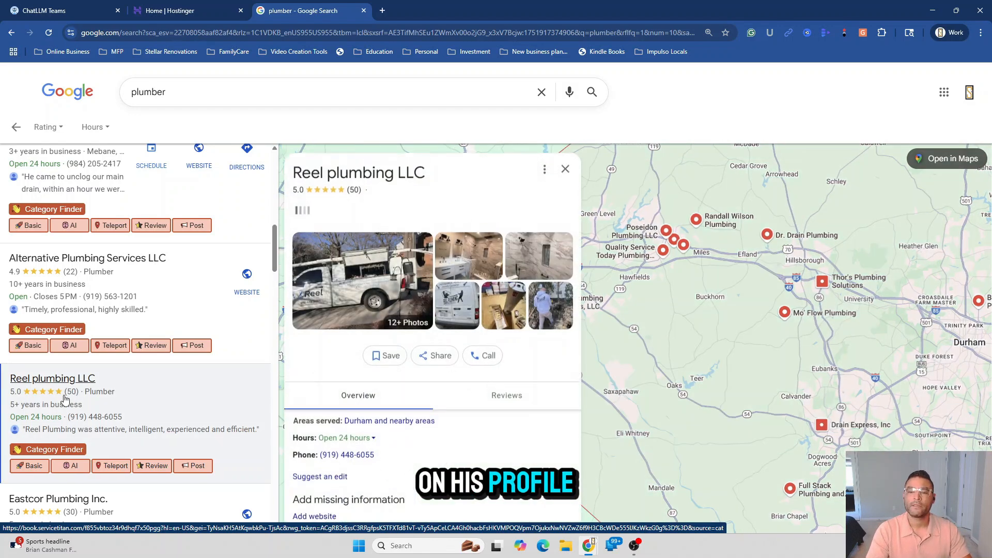
pyautogui.scroll(-5, 471, 381)
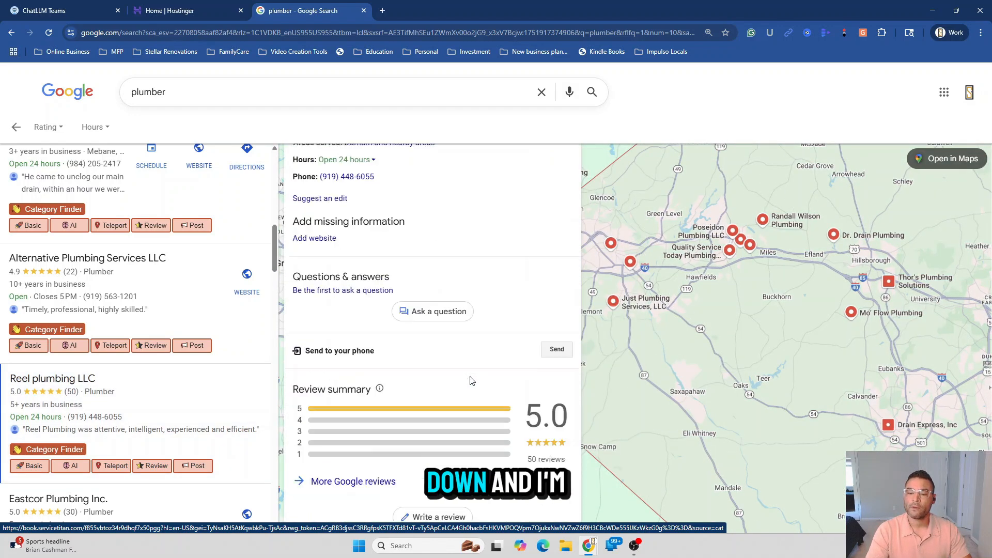
pyautogui.scroll(-2, 470, 381)
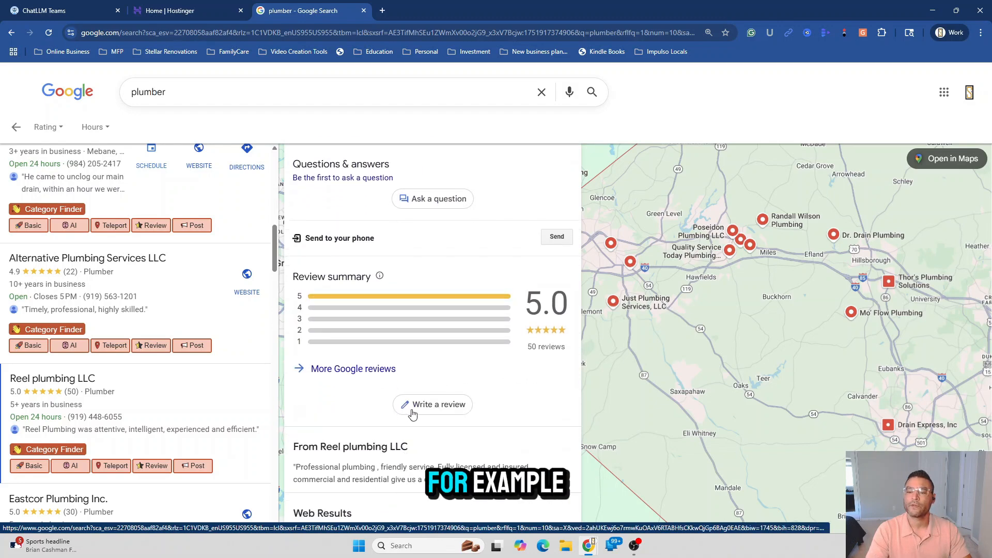
# Browse Reel plumbing LLC's Google reviews, which show a 5.0 rating from 50 reviews
pyautogui.click(364, 369)
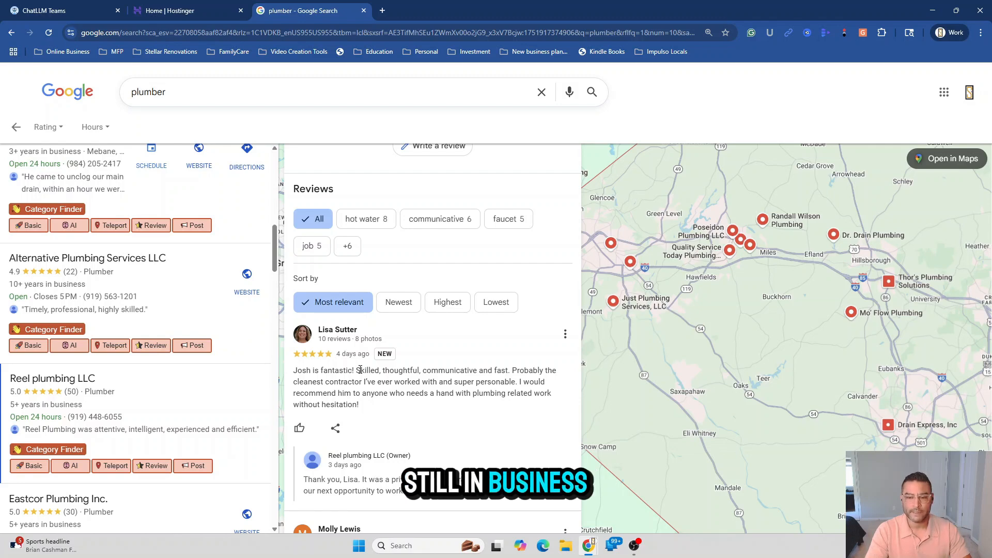
pyautogui.scroll(7, 362, 362)
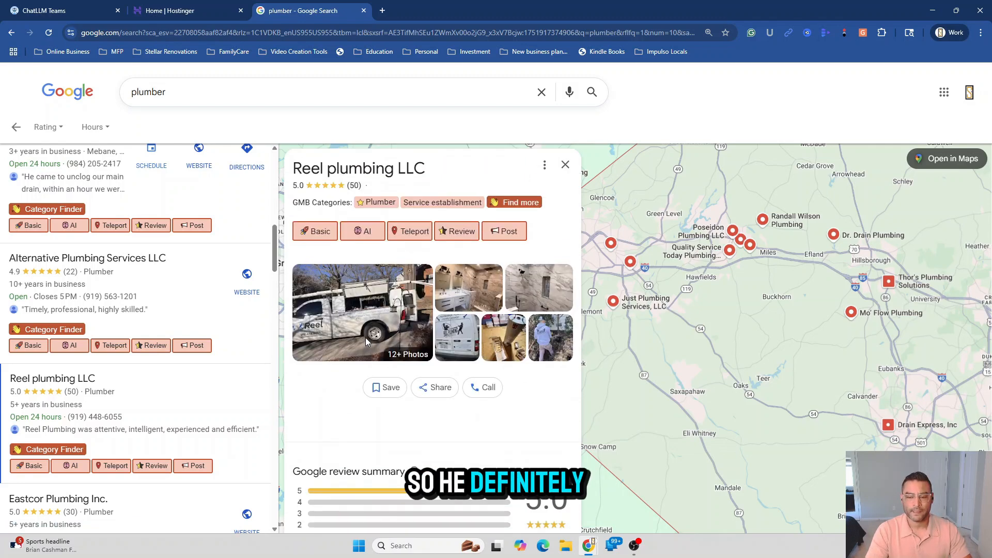
pyautogui.scroll(-2, 369, 346)
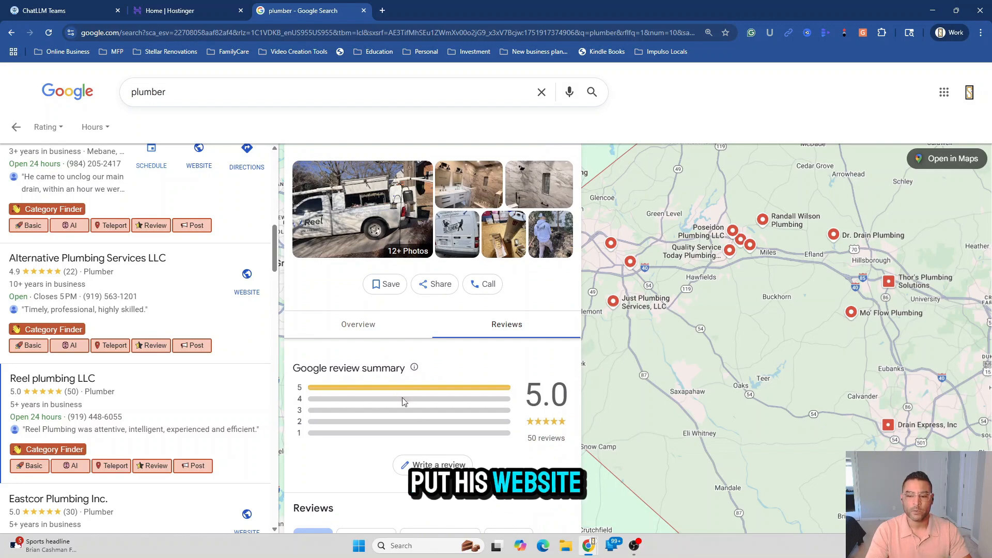
pyautogui.scroll(-1, 357, 418)
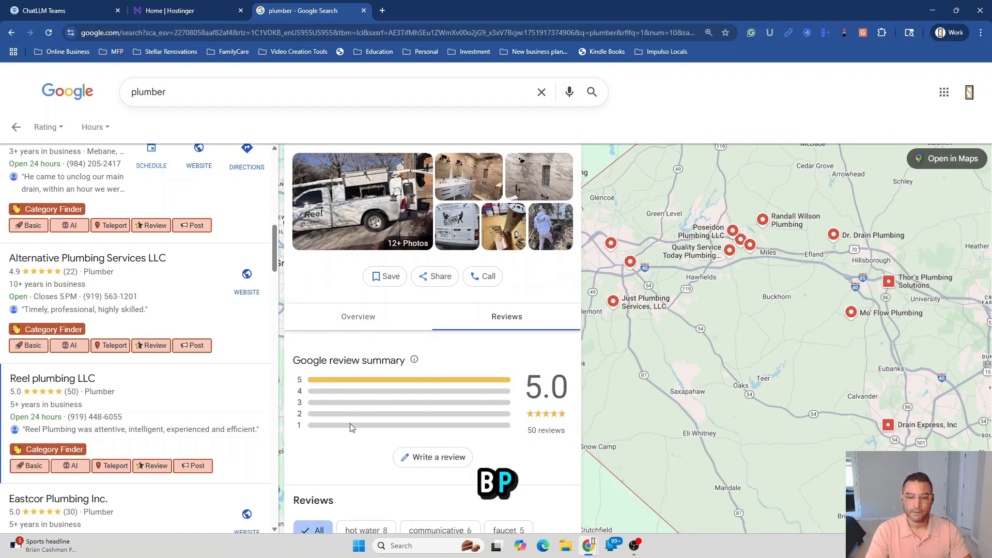
pyautogui.scroll(-3, 350, 427)
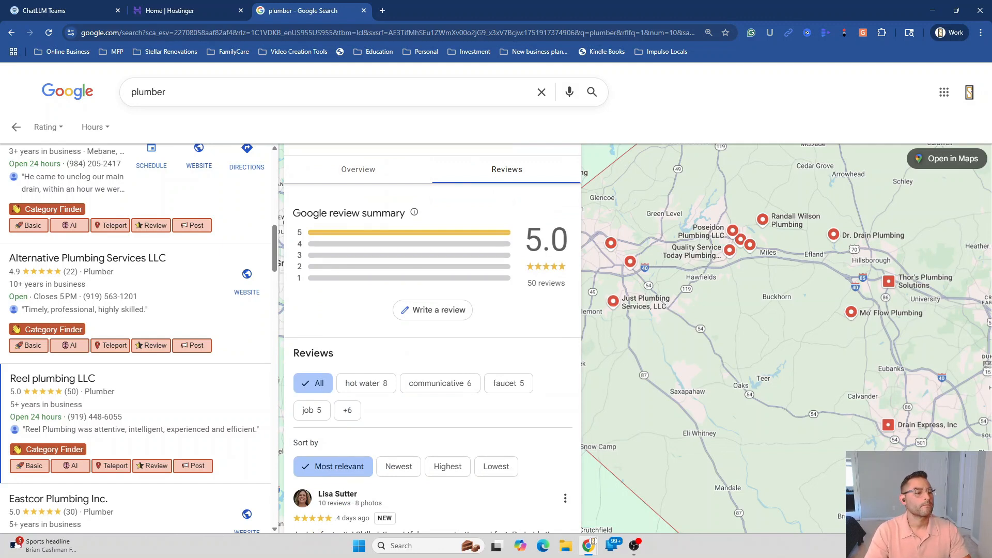
pyautogui.hotkey('alt', 'Tab')
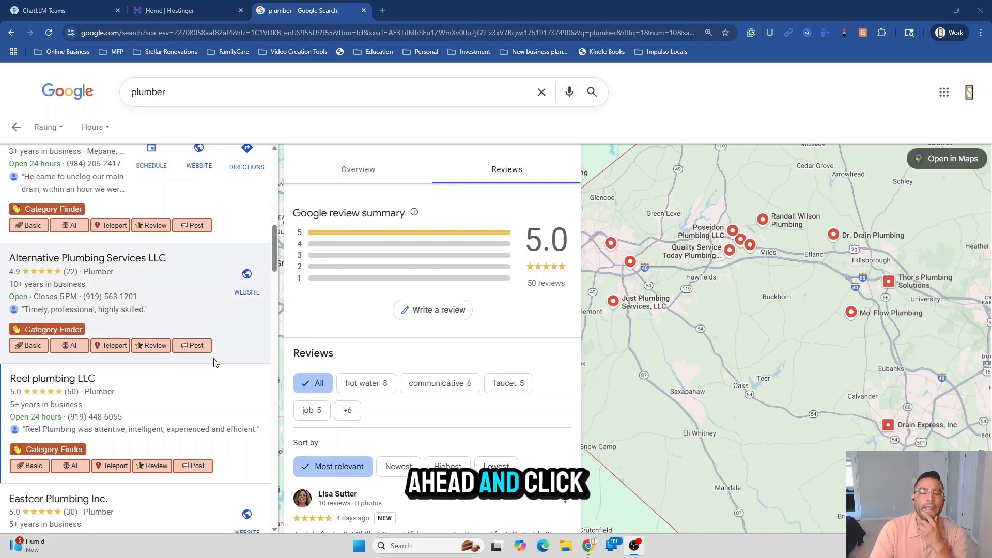
pyautogui.scroll(-2, 411, 426)
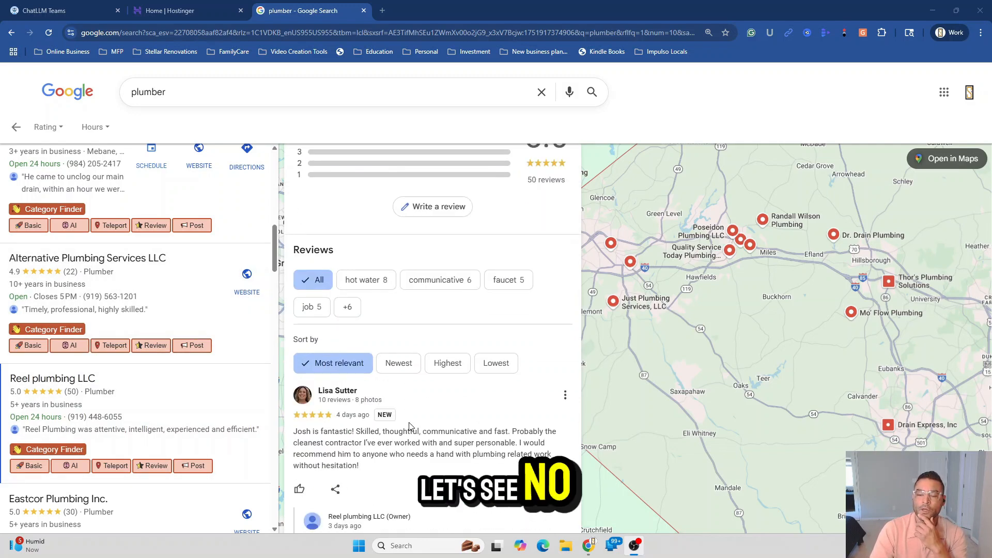
pyautogui.scroll(-1, 412, 434)
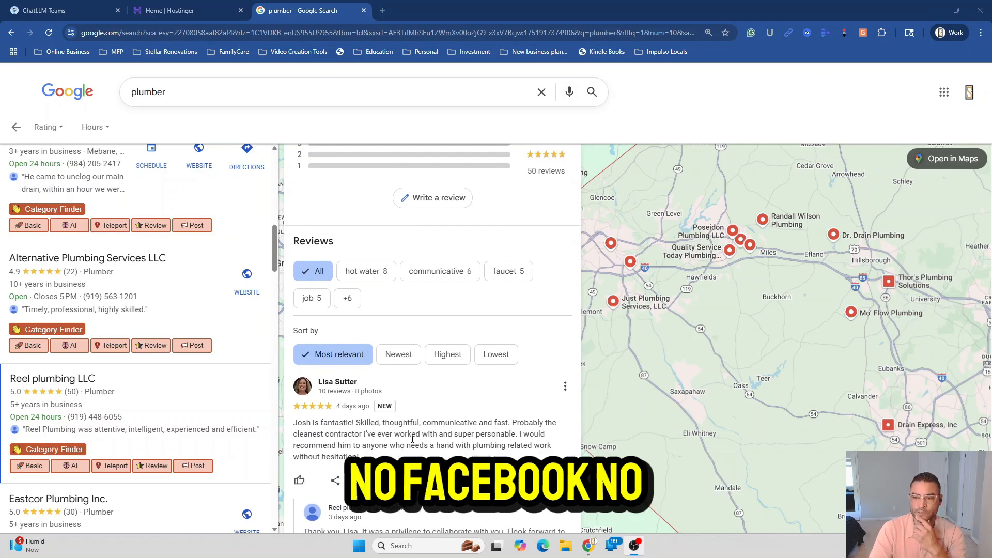
pyautogui.scroll(-2, 412, 439)
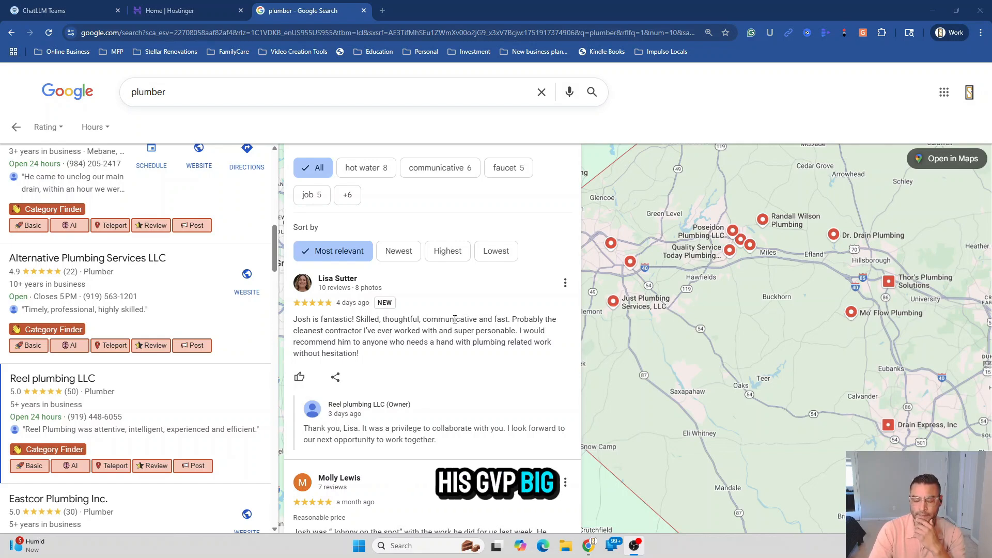
pyautogui.scroll(-1, 456, 319)
pyautogui.scroll(-3, 440, 339)
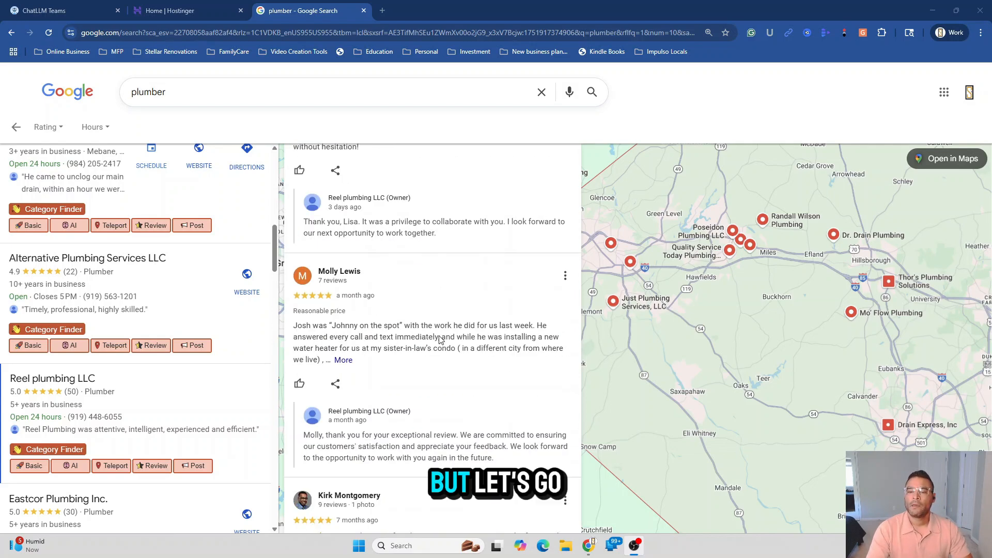
pyautogui.scroll(-5, 440, 340)
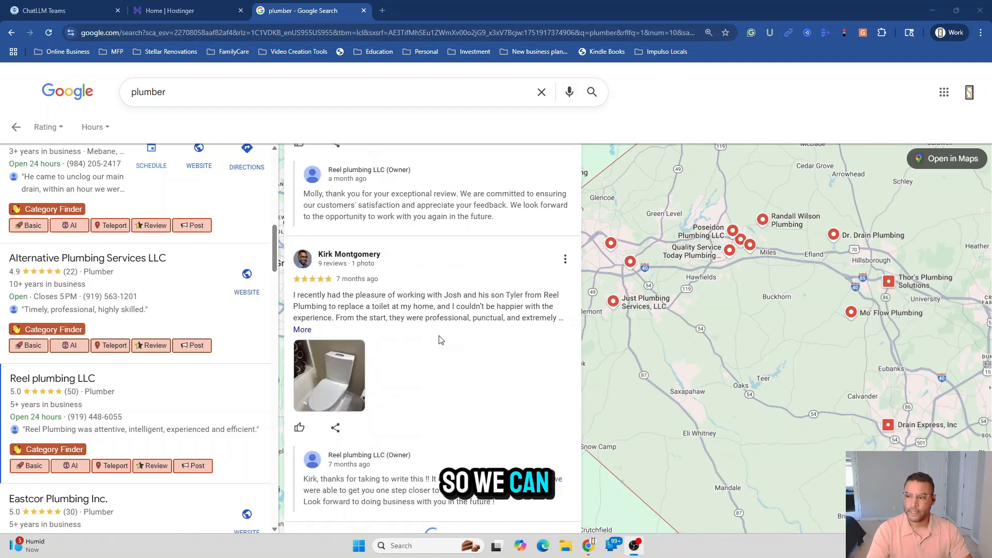
pyautogui.scroll(-15, 440, 340)
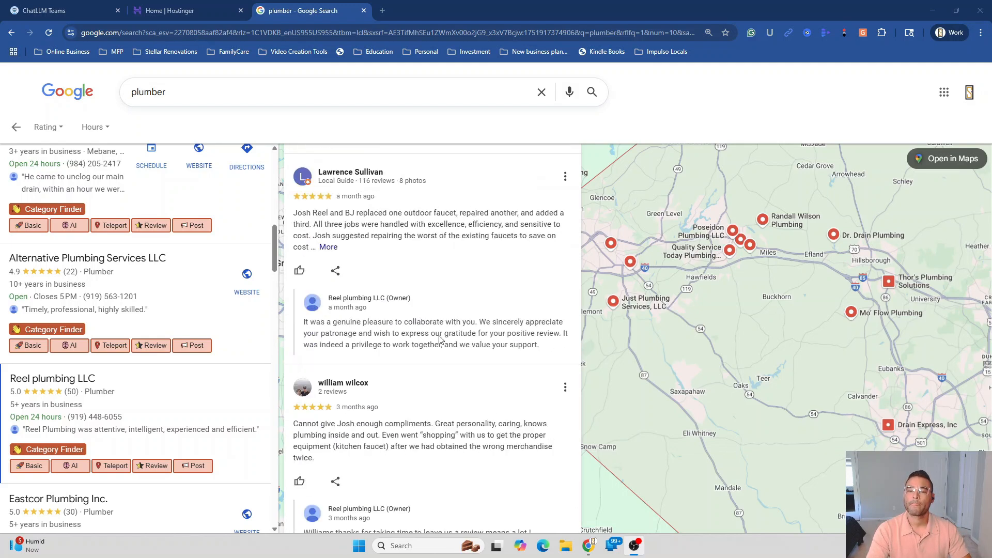
pyautogui.scroll(20, 440, 339)
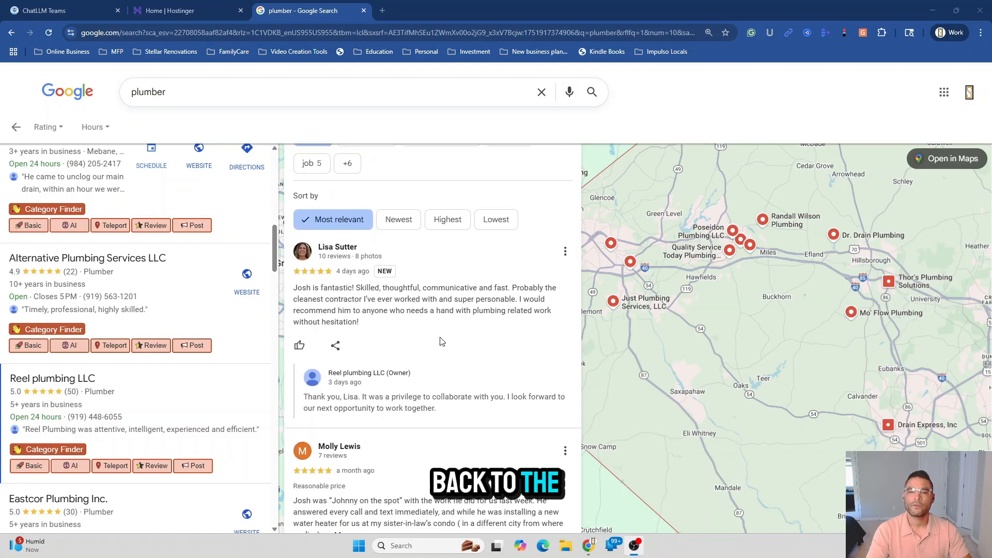
pyautogui.scroll(2, 442, 341)
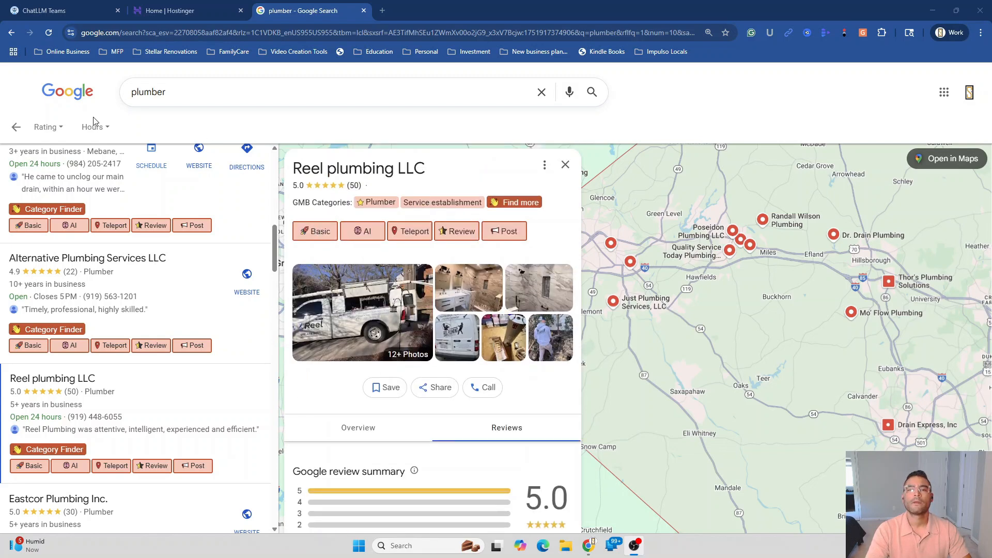
# Go back to the plumber results and reopen the full list of local plumbers
pyautogui.click(15, 128)
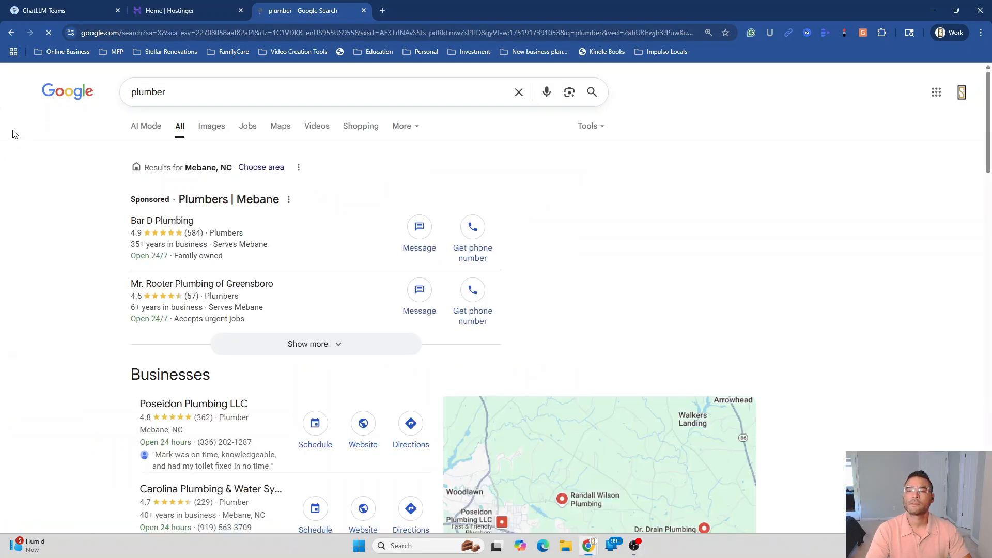
pyautogui.scroll(-10, 320, 410)
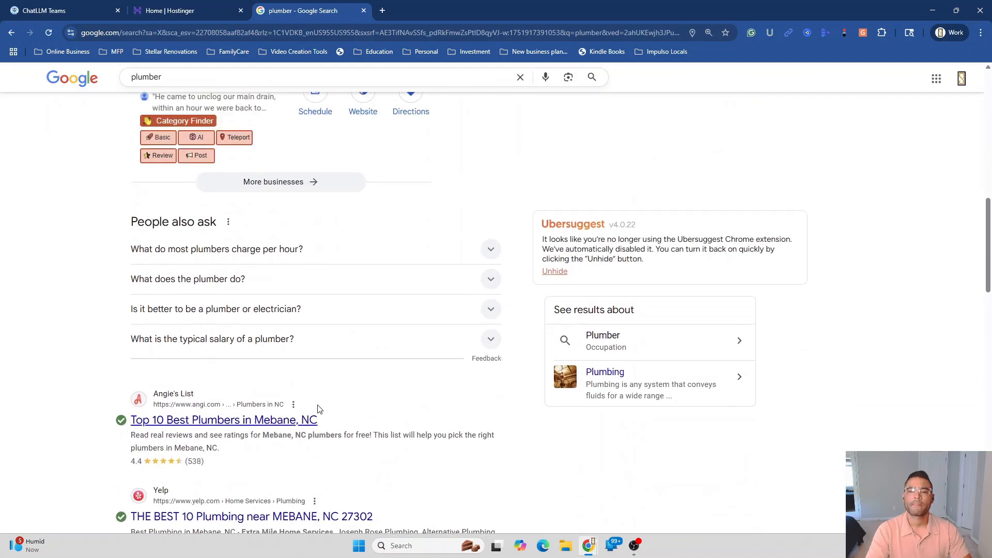
pyautogui.scroll(5, 320, 411)
pyautogui.click(313, 455)
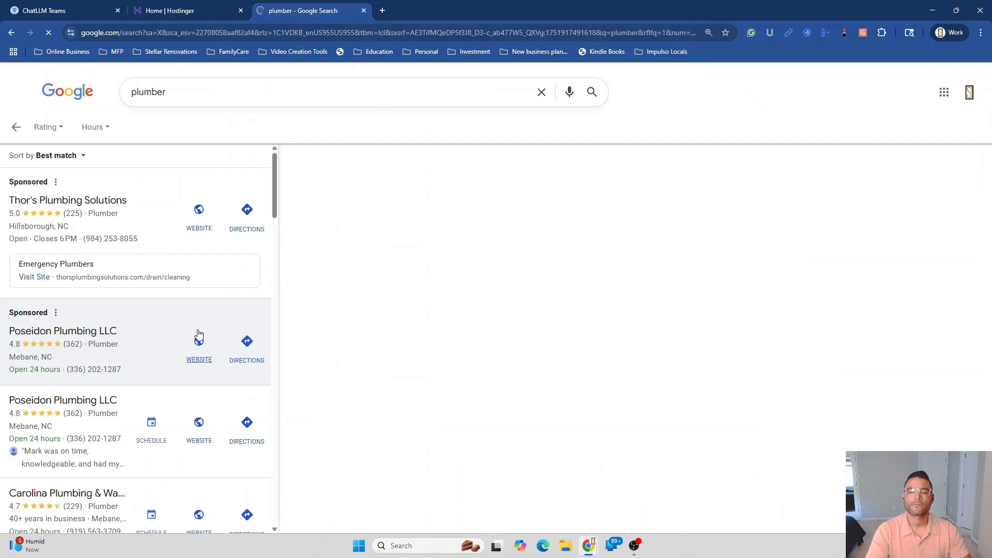
pyautogui.scroll(-5, 162, 395)
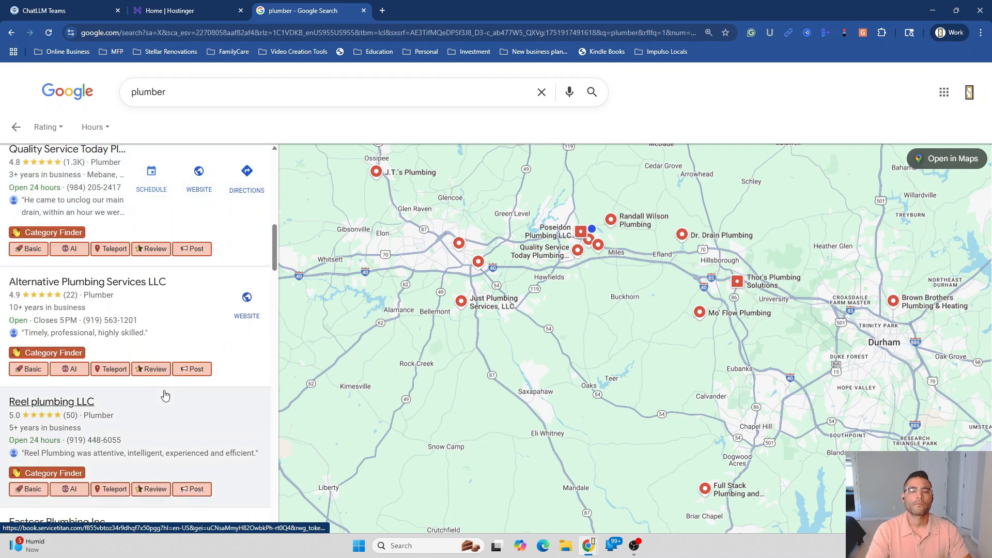
# Open Reel plumbing LLC's overview and scroll to its MapQuest and reelplumbingllc.com web results
pyautogui.click(135, 424)
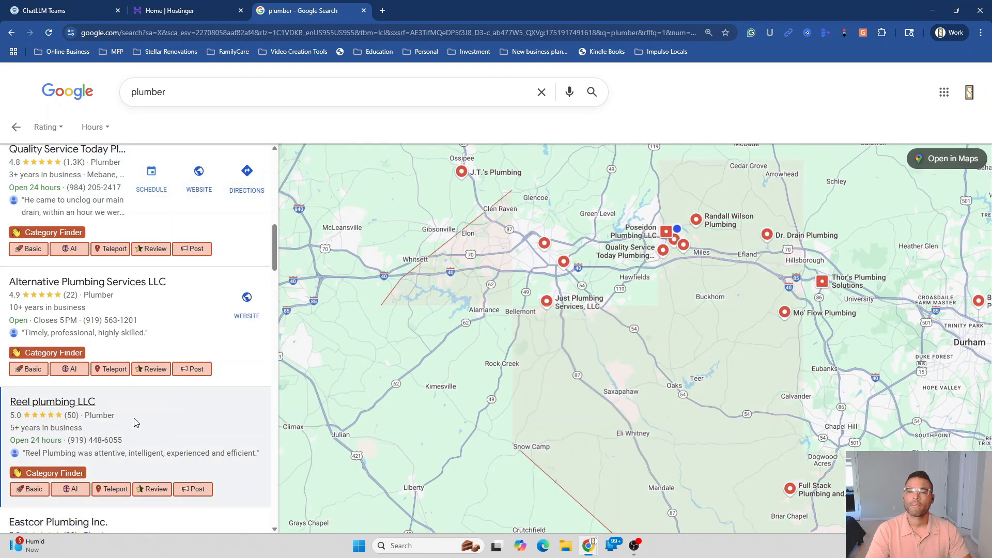
pyautogui.scroll(-2, 485, 410)
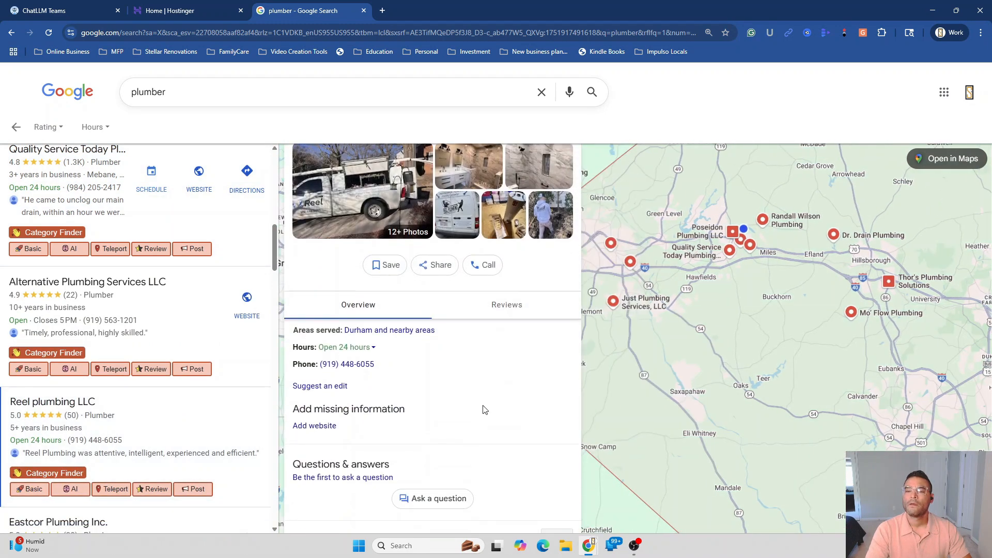
pyautogui.scroll(-9, 485, 410)
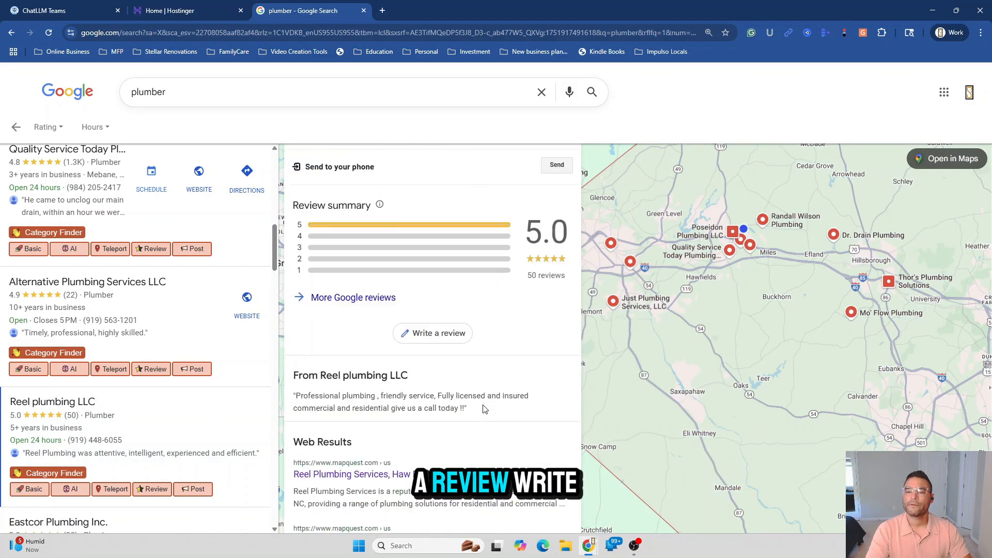
pyautogui.scroll(-1, 484, 406)
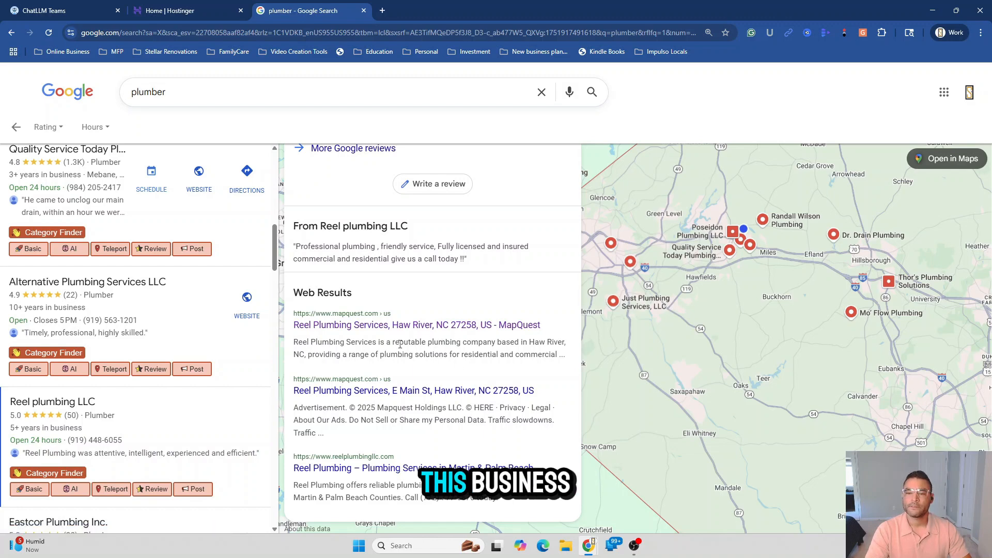
# Expand and copy the full Reel Plumbing Services description from its MapQuest listing
pyautogui.click(419, 326)
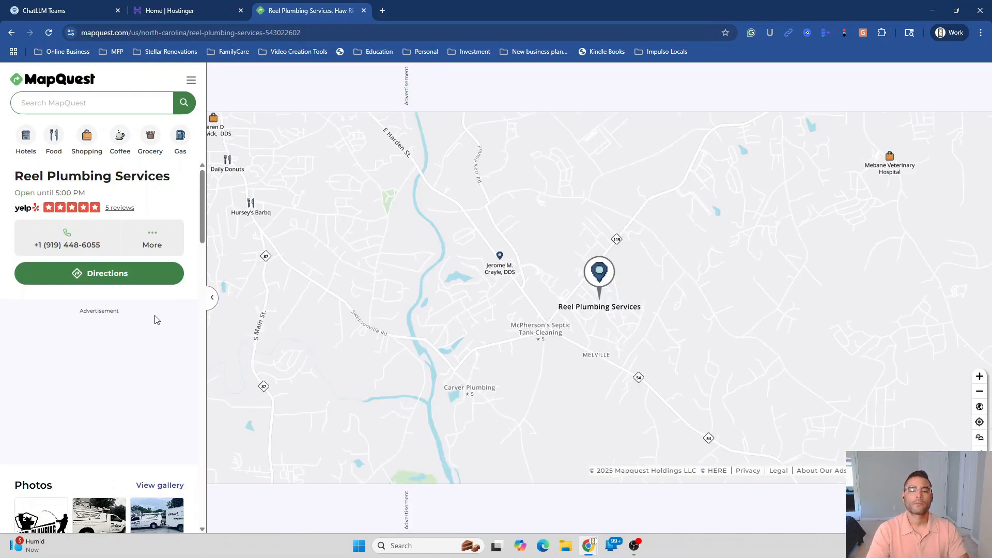
pyautogui.moveTo(202, 207); pyautogui.dragTo(219, 269)
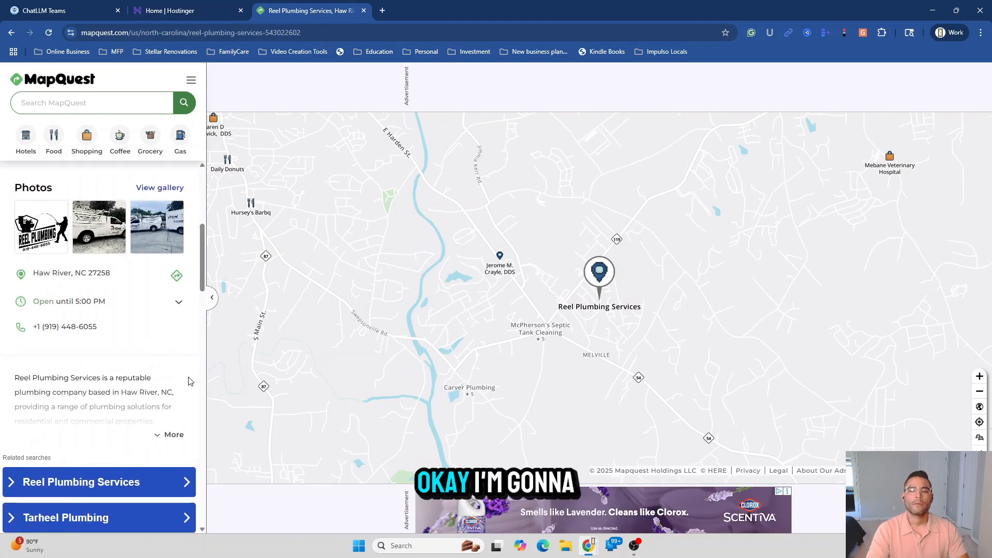
pyautogui.click(174, 436)
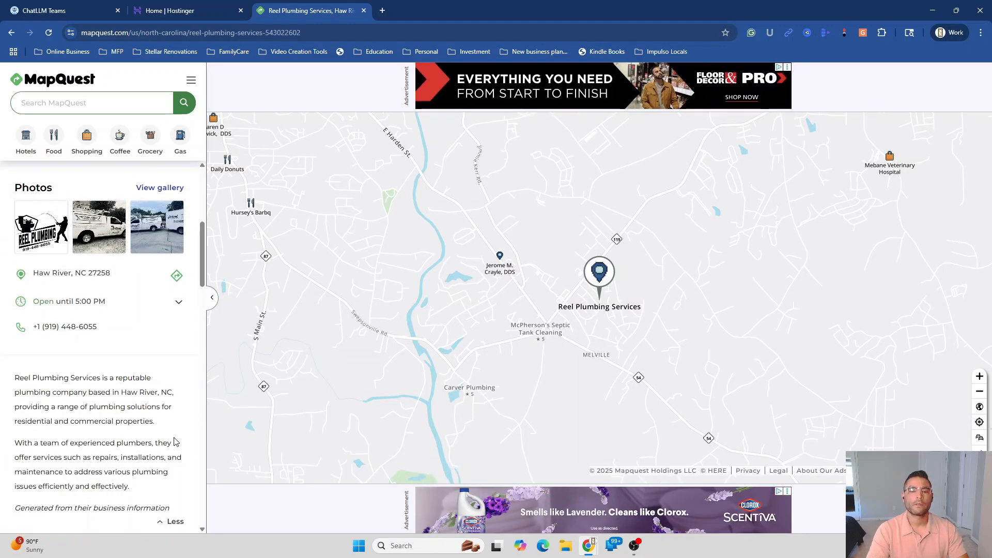
pyautogui.scroll(-1, 83, 420)
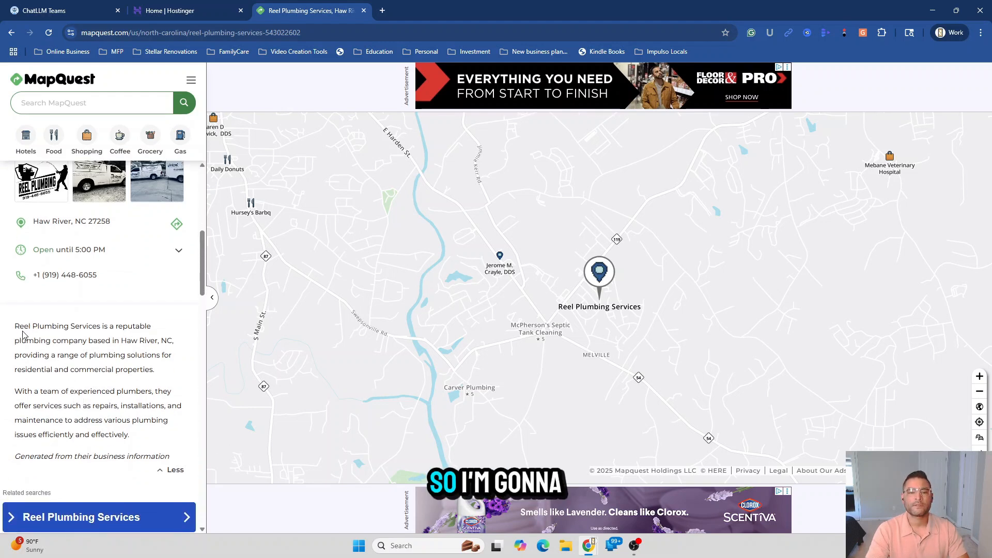
pyautogui.moveTo(12, 326); pyautogui.dragTo(174, 440)
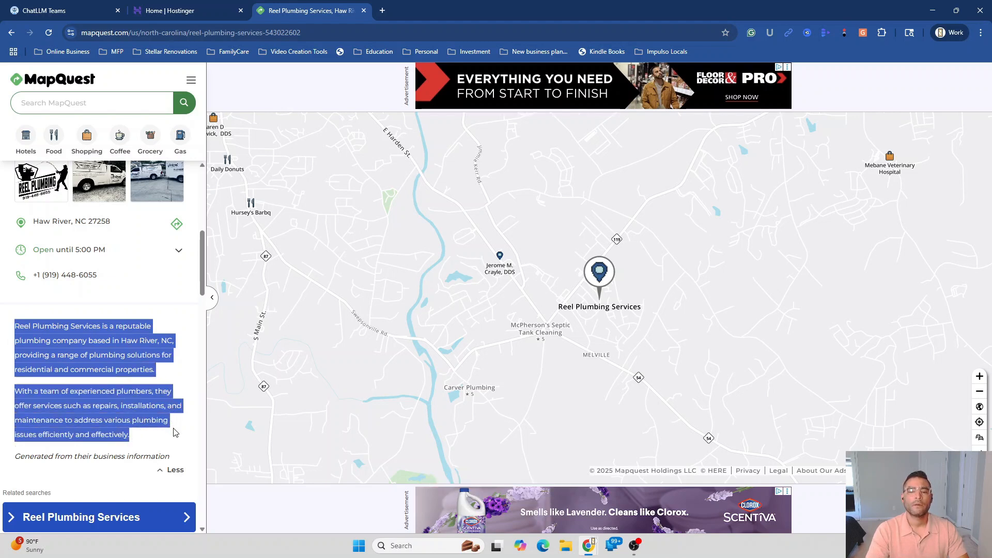
pyautogui.rightClick(96, 348)
pyautogui.click(123, 367)
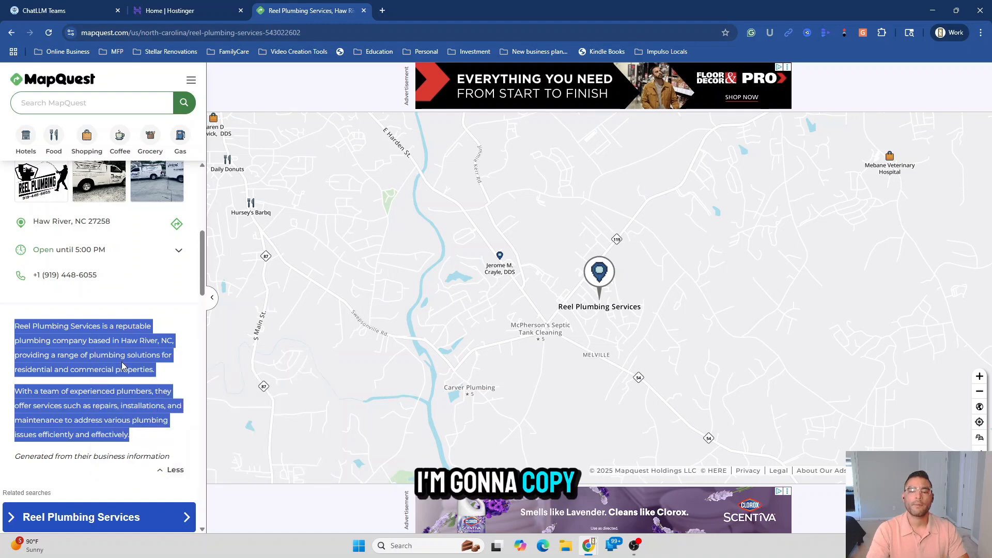
# Replace the draft in the ChatLLM message box with the copied Reel Plumbing description
pyautogui.click(83, 9)
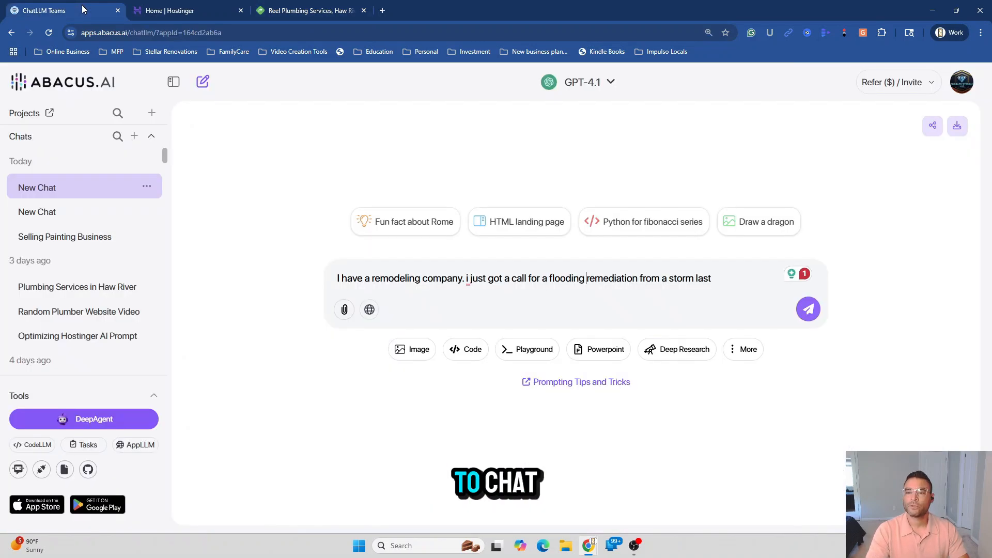
pyautogui.tripleClick(614, 279)
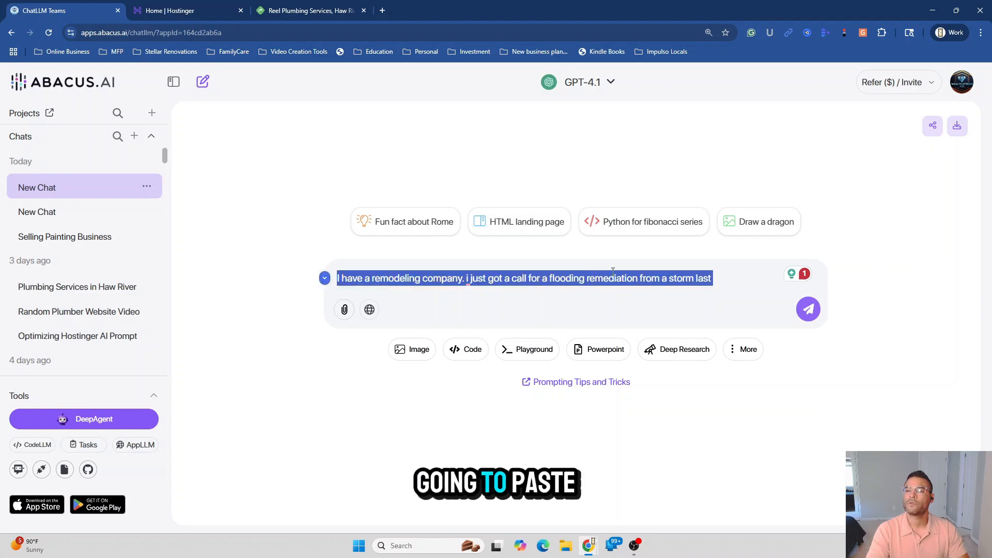
pyautogui.rightClick(614, 278)
pyautogui.click(652, 88)
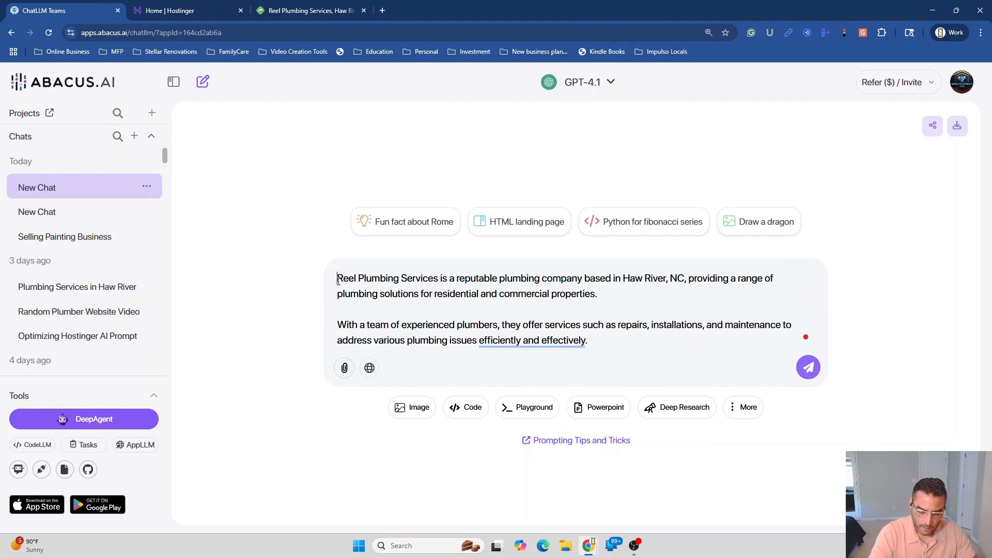
# Add a request for a Hostinger AI builder prompt before the business information and send it
pyautogui.write('Please create ')
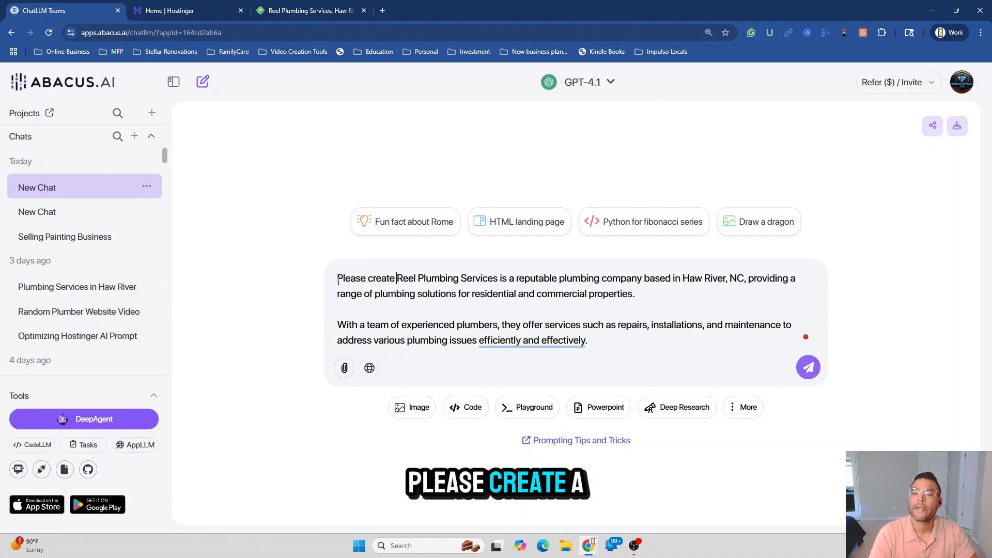
pyautogui.write('a propmn')
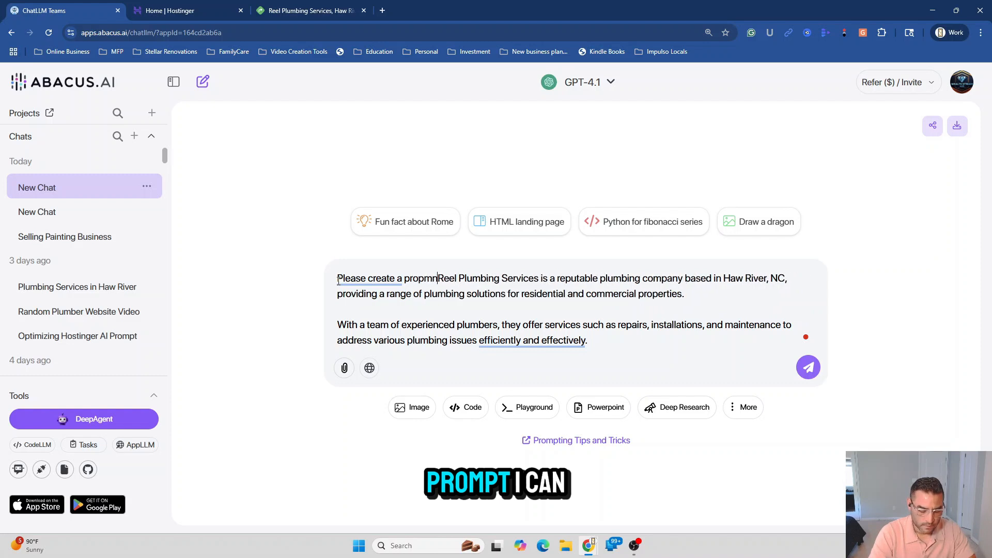
pyautogui.write('t i can u')
pyautogui.write('se')
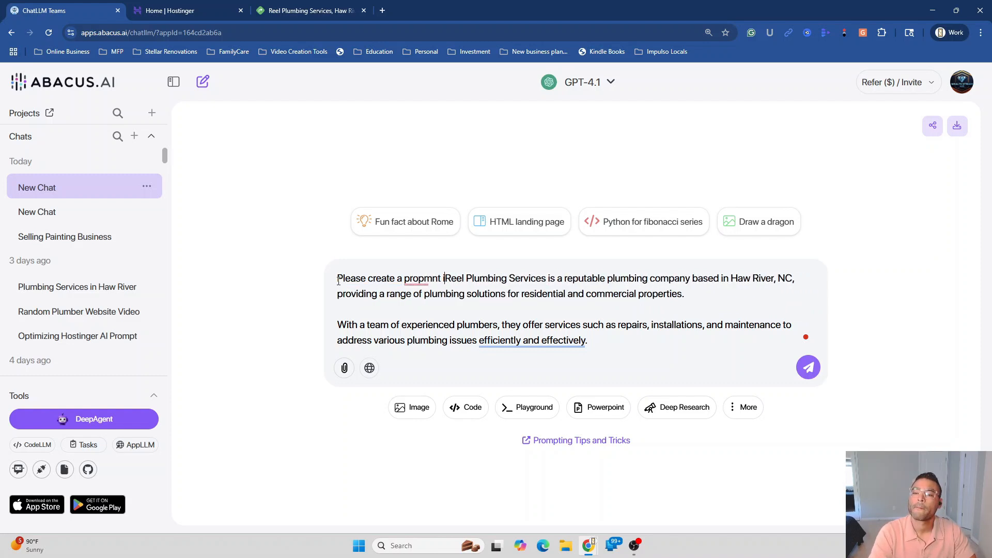
pyautogui.press('BackSpace')
pyautogui.press('BackSpace')
pyautogui.press('BackSpace')
pyautogui.write('m')
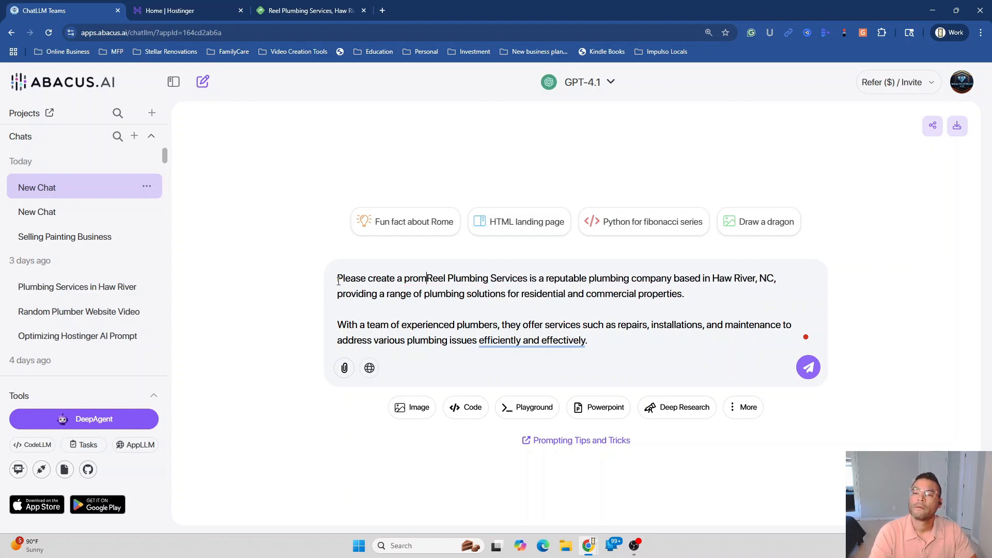
pyautogui.write('pt ')
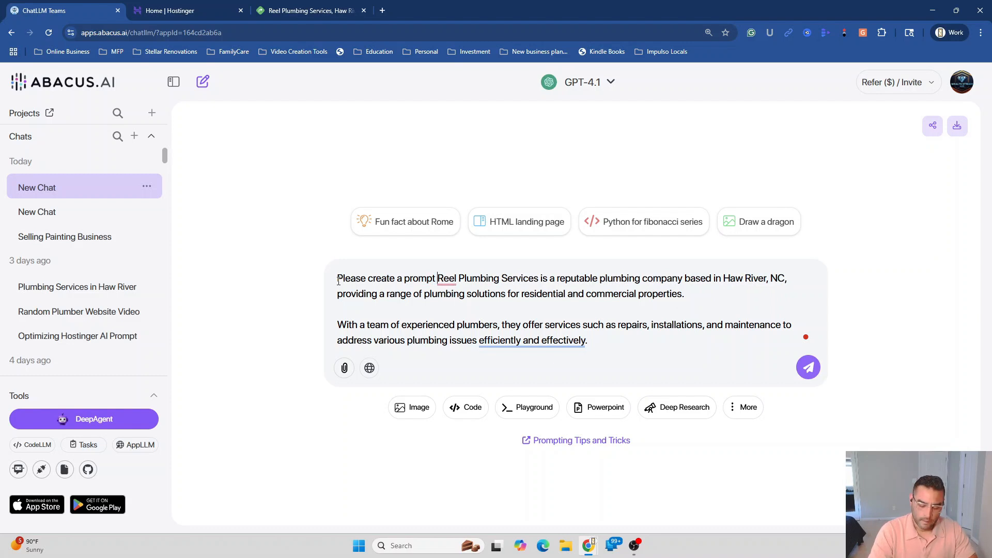
pyautogui.write('i can use in h')
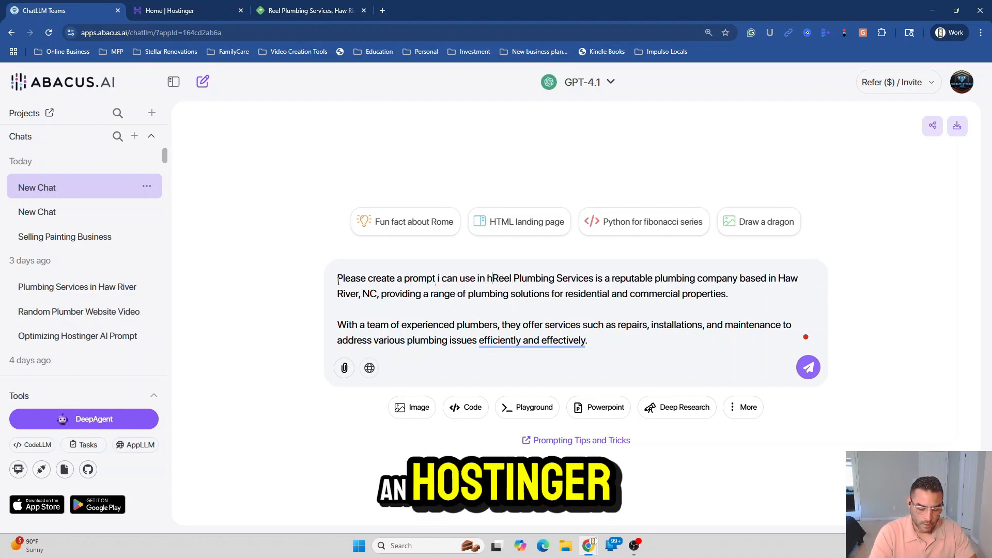
pyautogui.write('ostin')
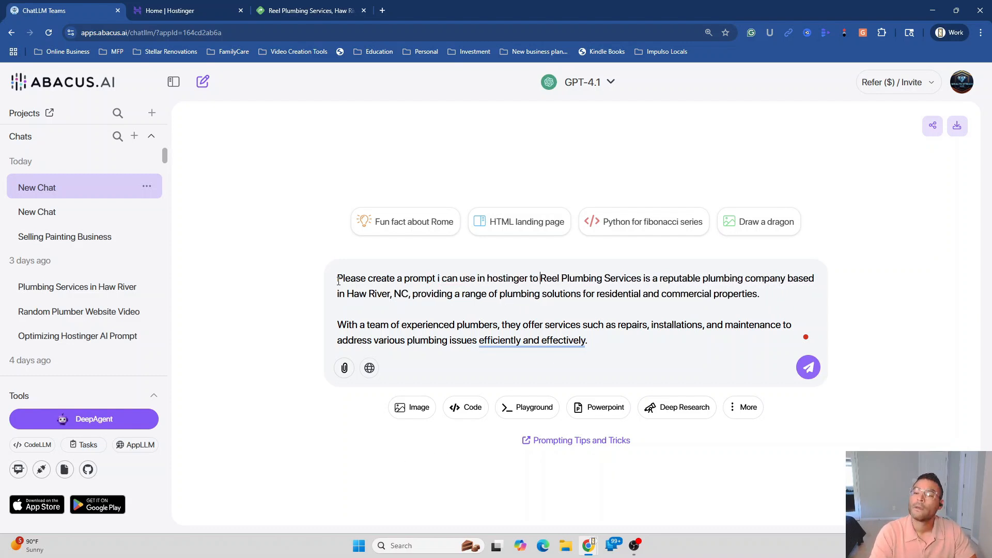
pyautogui.write('ger t')
pyautogui.press('BackSpace')
pyautogui.write('ai b')
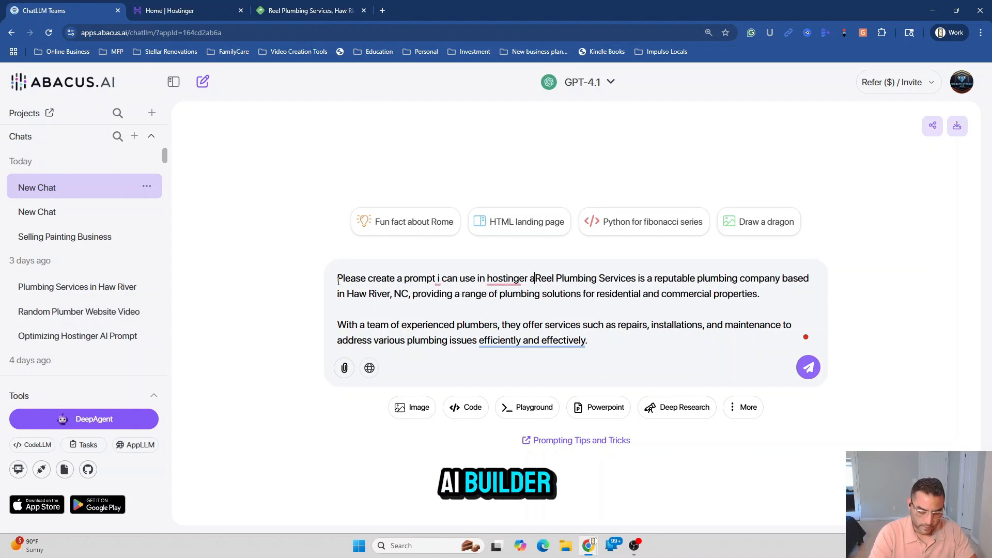
pyautogui.write('uilder for ')
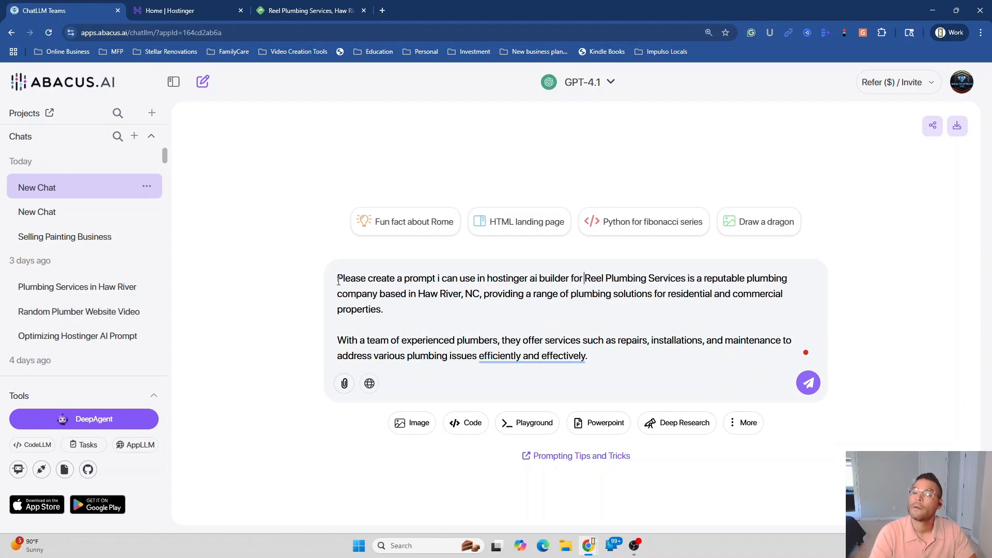
pyautogui.write('this Re')
pyautogui.press('BackSpace')
pyautogui.write('is')
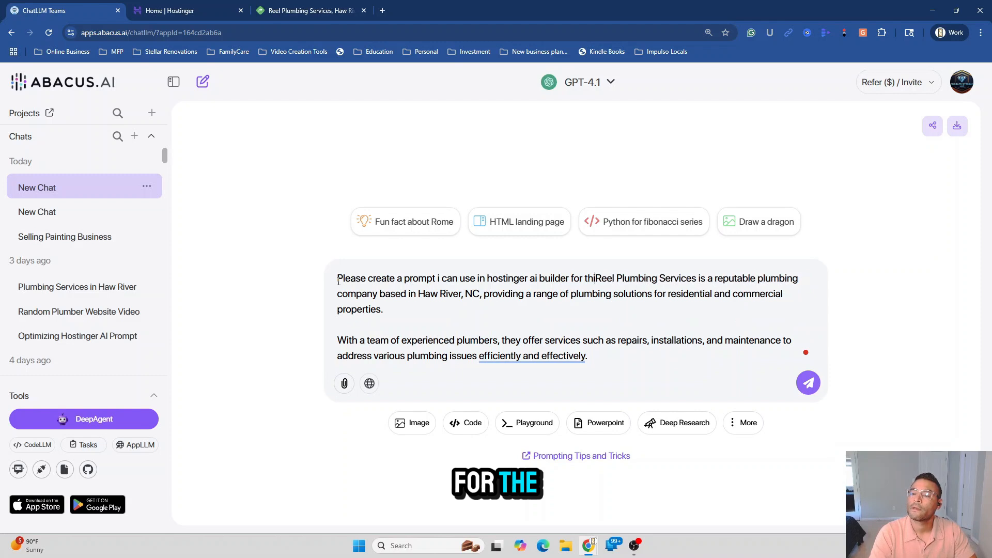
pyautogui.press('BackSpace')
pyautogui.write('stinger')
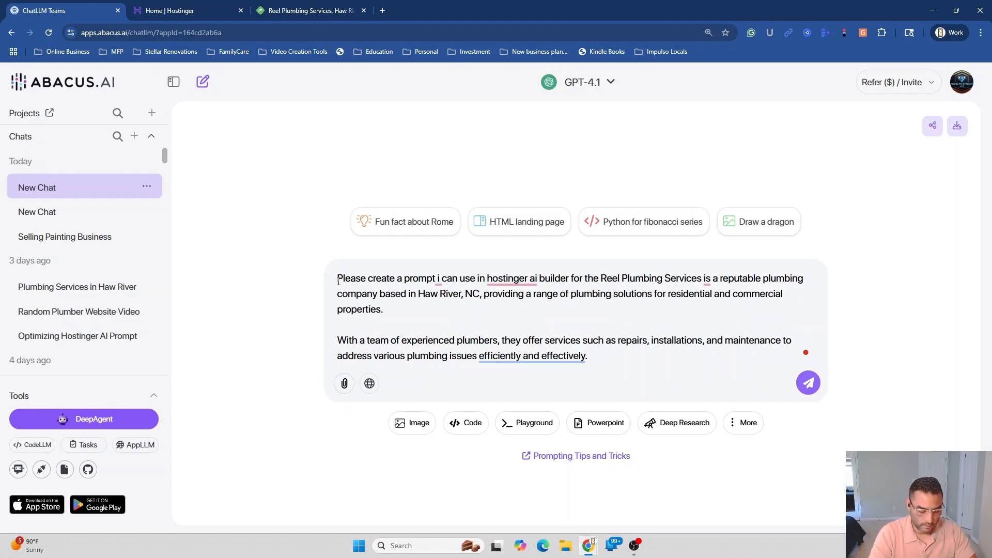
pyautogui.write(' ai builder for the following bu')
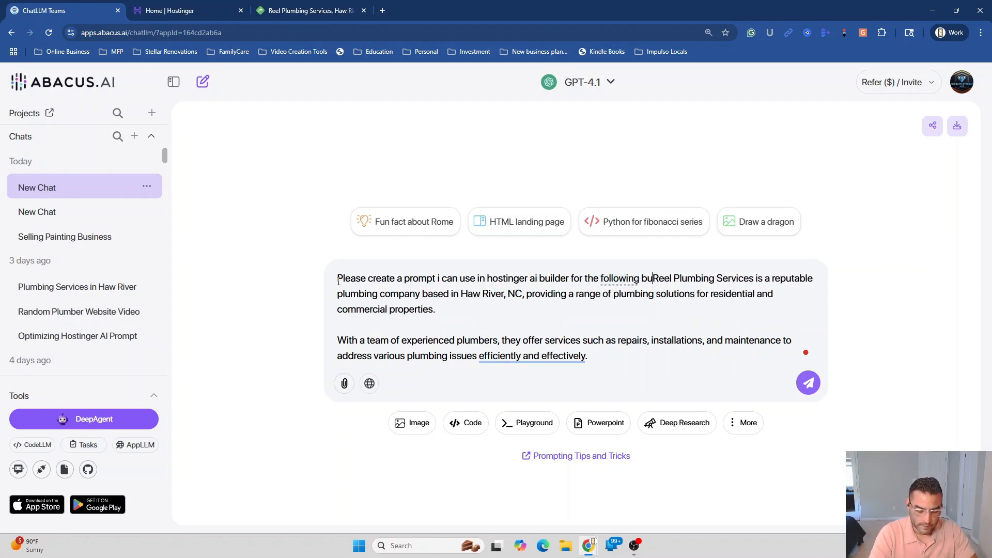
pyautogui.write('asinerss.')
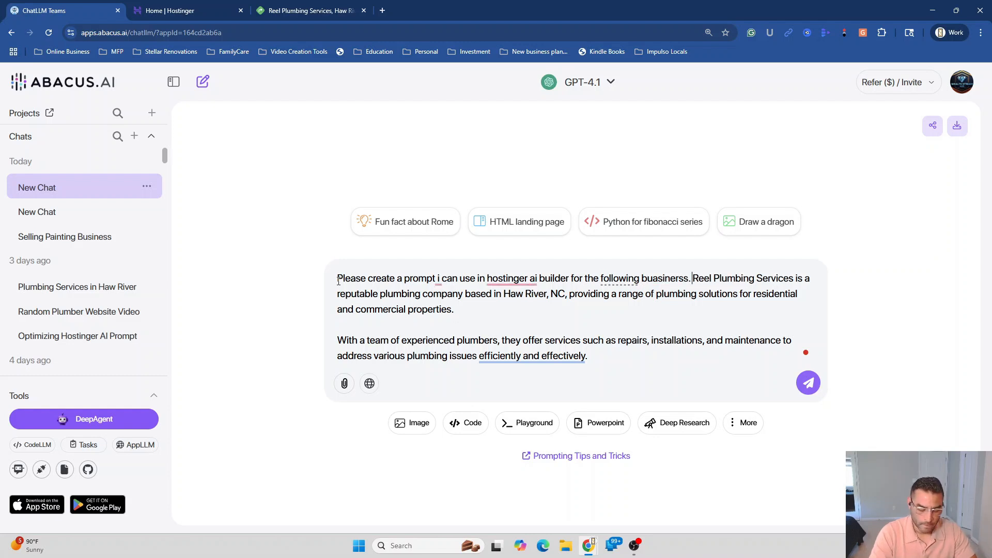
pyautogui.write(' here is t')
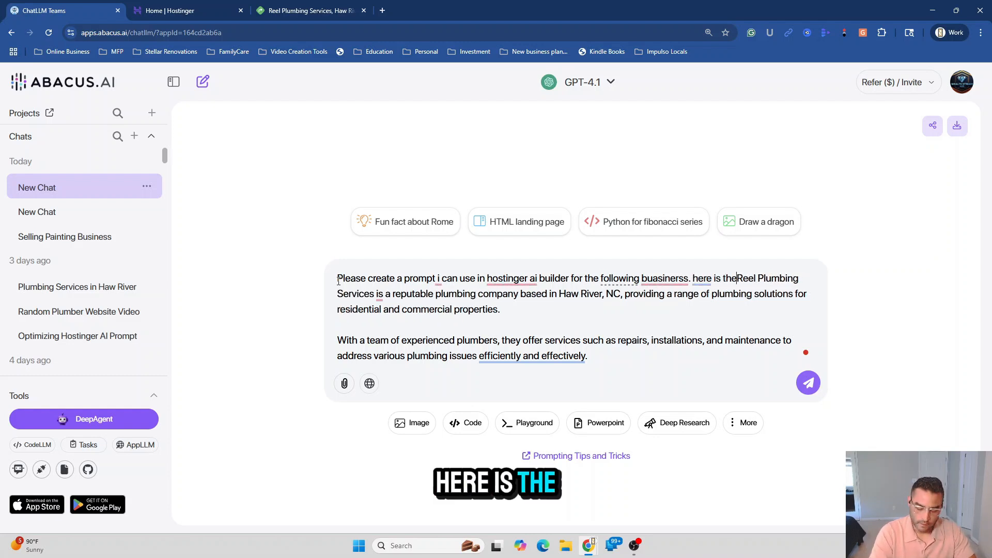
pyautogui.write('he busine')
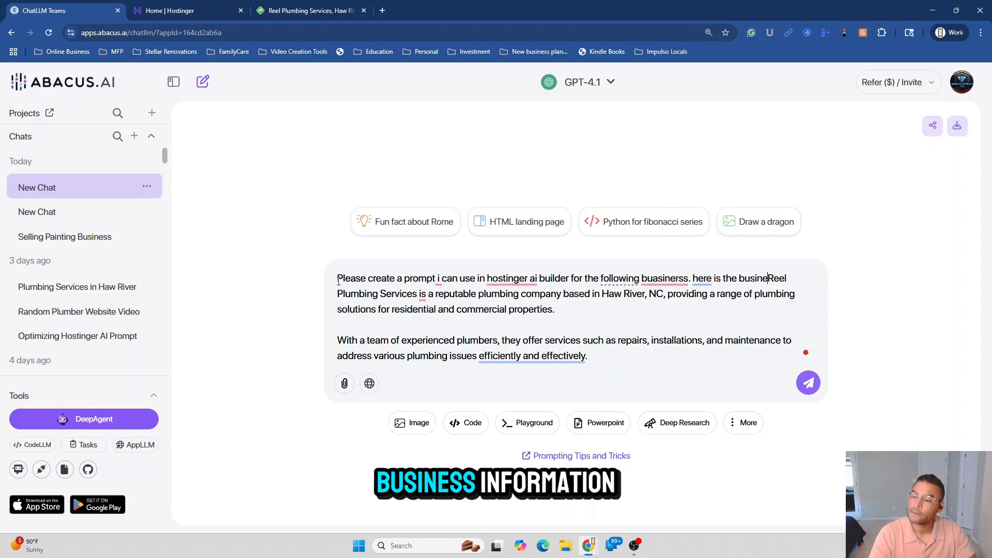
pyautogui.write('ss information')
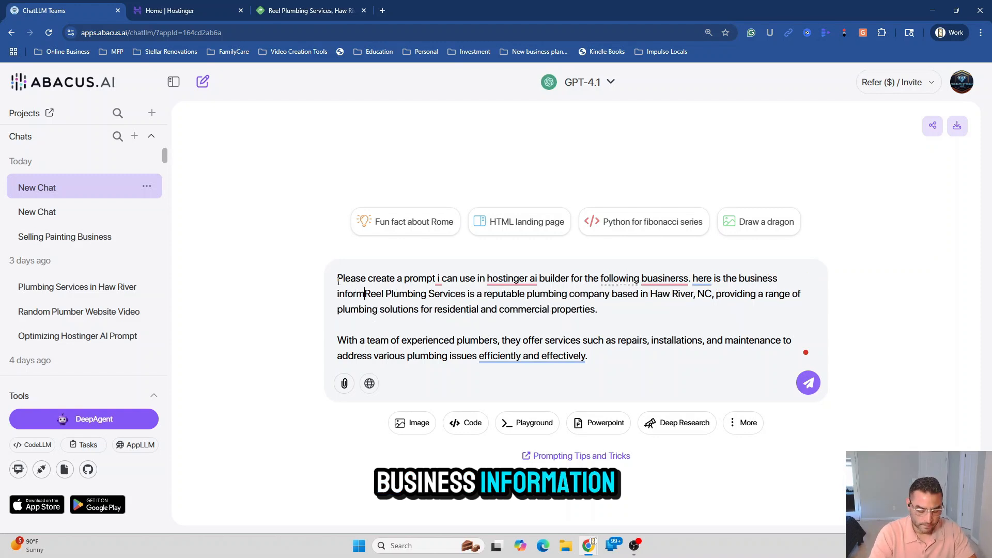
pyautogui.write(':')
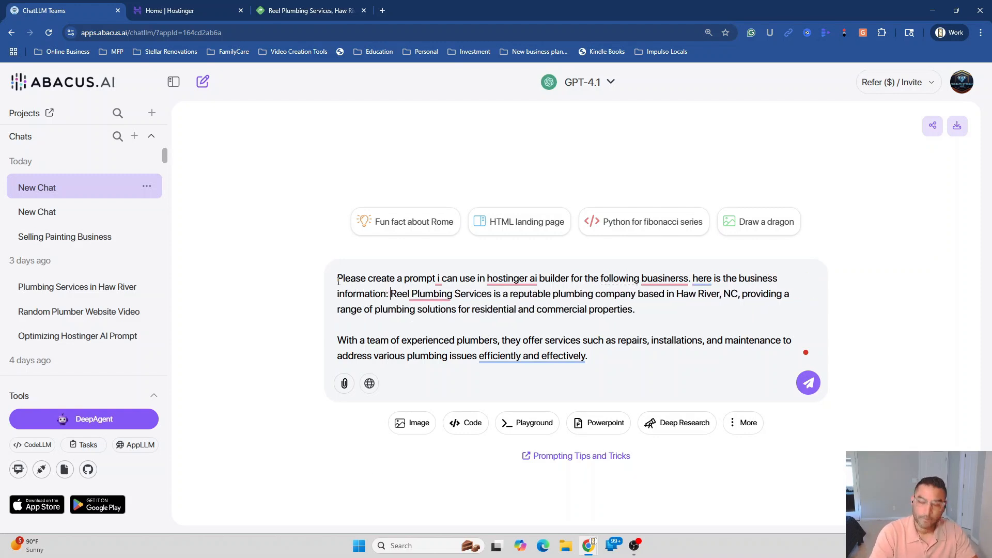
pyautogui.press('Return')
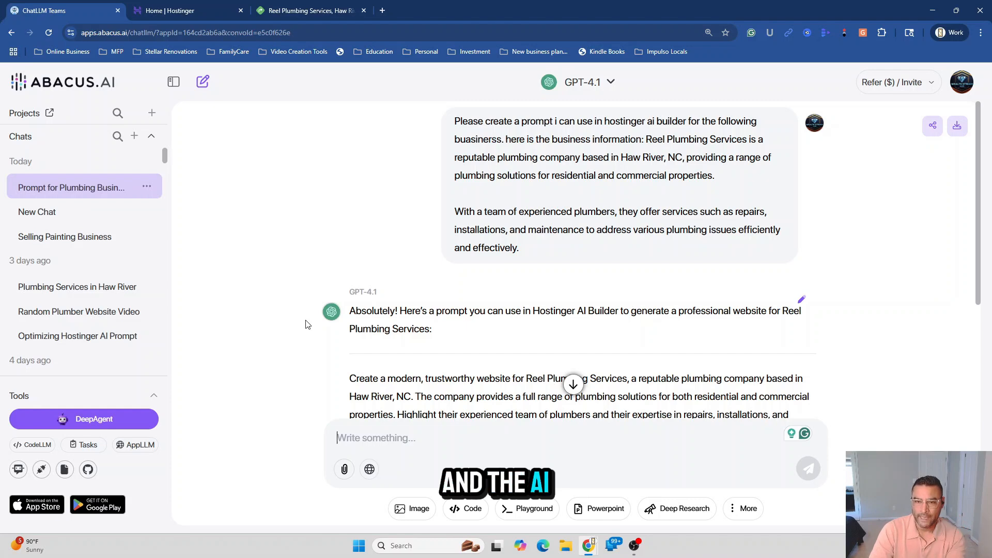
# Copy GPT-4.1's generated Reel Plumbing Services website prompt and go to the Hostinger home page
pyautogui.scroll(-1, 513, 362)
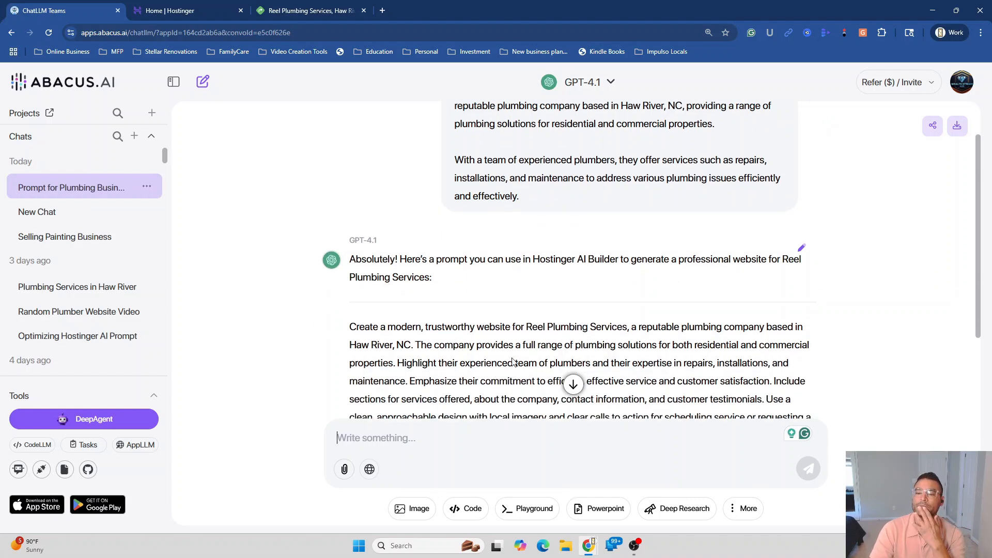
pyautogui.scroll(-1, 513, 358)
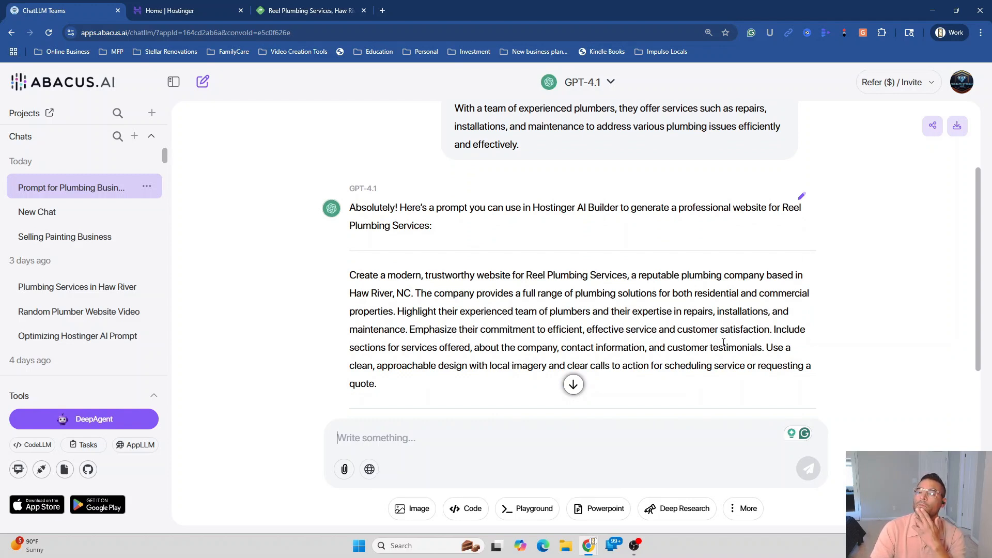
pyautogui.scroll(-1, 724, 343)
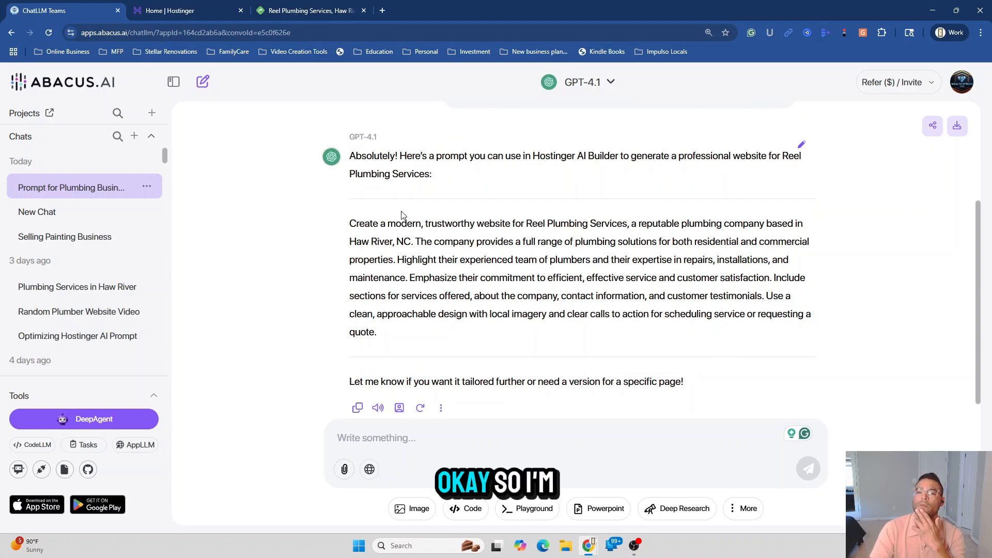
pyautogui.moveTo(343, 223)
pyautogui.mouseDown()
pyautogui.moveTo(380, 259)
pyautogui.moveTo(404, 339)
pyautogui.moveTo(365, 296)
pyautogui.moveTo(350, 225)
pyautogui.mouseUp()
pyautogui.click(343, 356)
pyautogui.rightClick(351, 227)
pyautogui.click(362, 235)
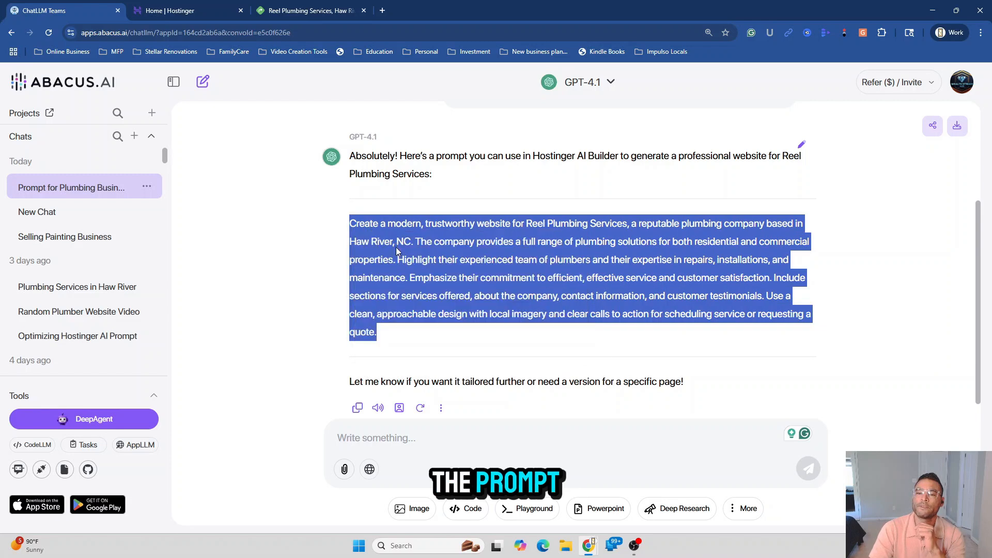
pyautogui.click(168, 10)
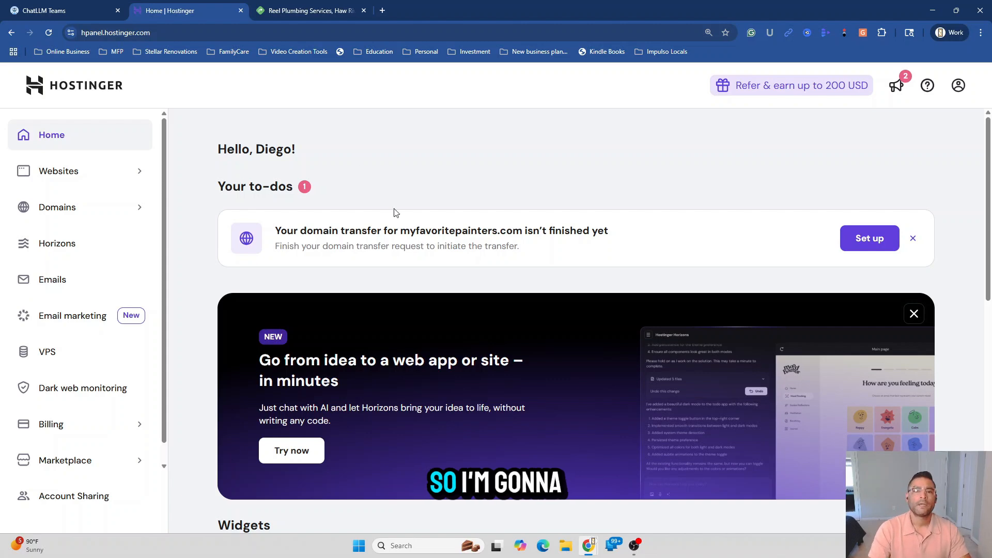
# From Websites, add a new website using Hostinger Website Builder's AI creation form
pyautogui.click(73, 181)
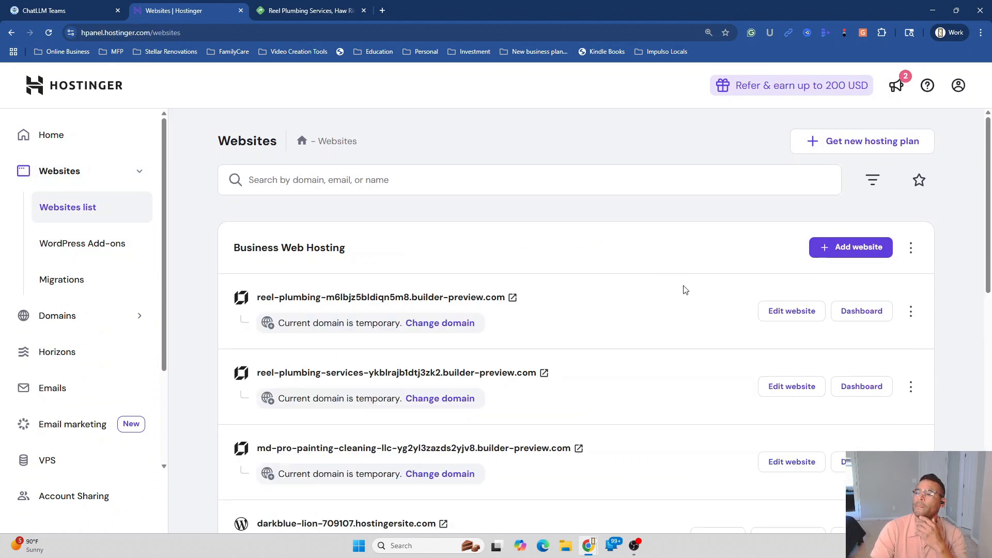
pyautogui.click(858, 252)
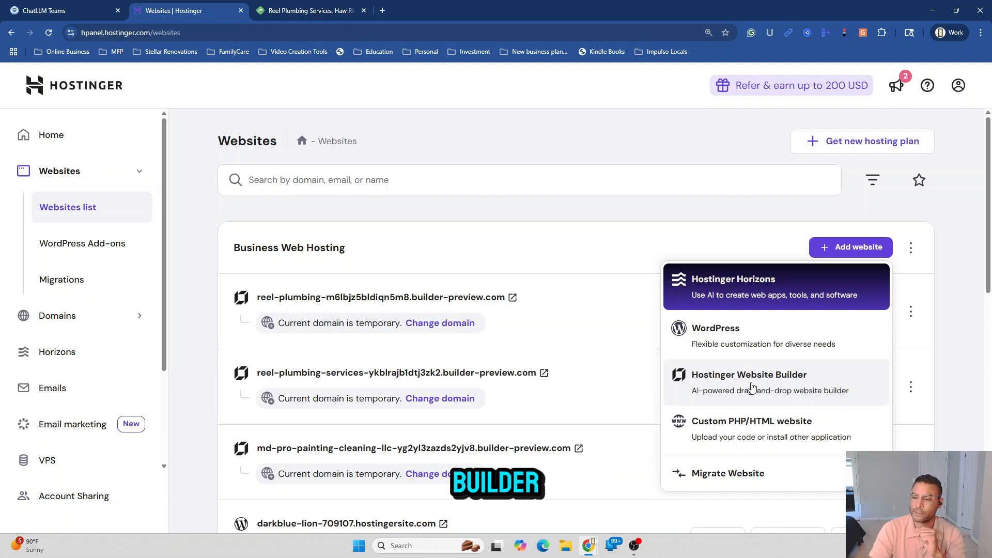
pyautogui.click(749, 383)
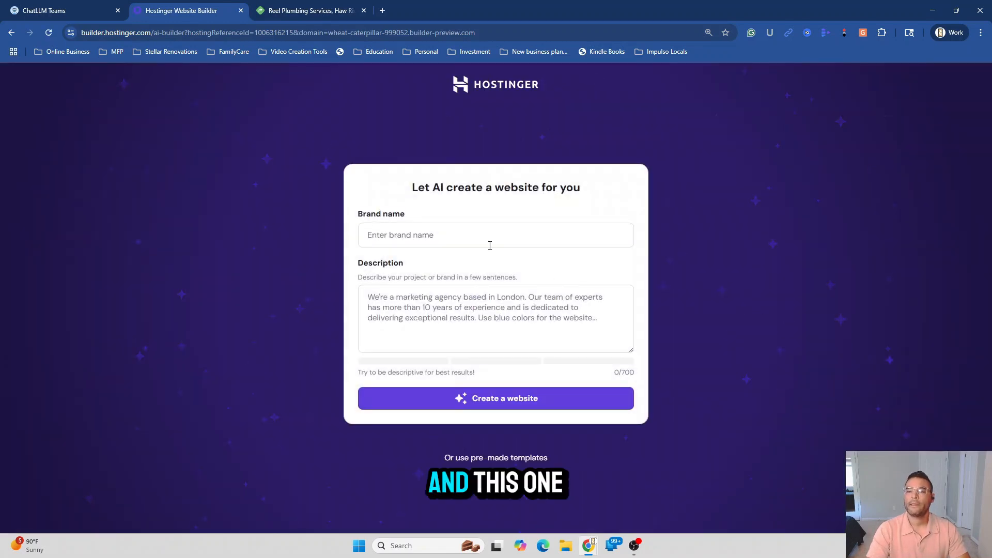
# Enter brand name 'Reel Plumbing', paste the copied prompt as description, and create the website
pyautogui.click(486, 238)
pyautogui.press('BackSpace')
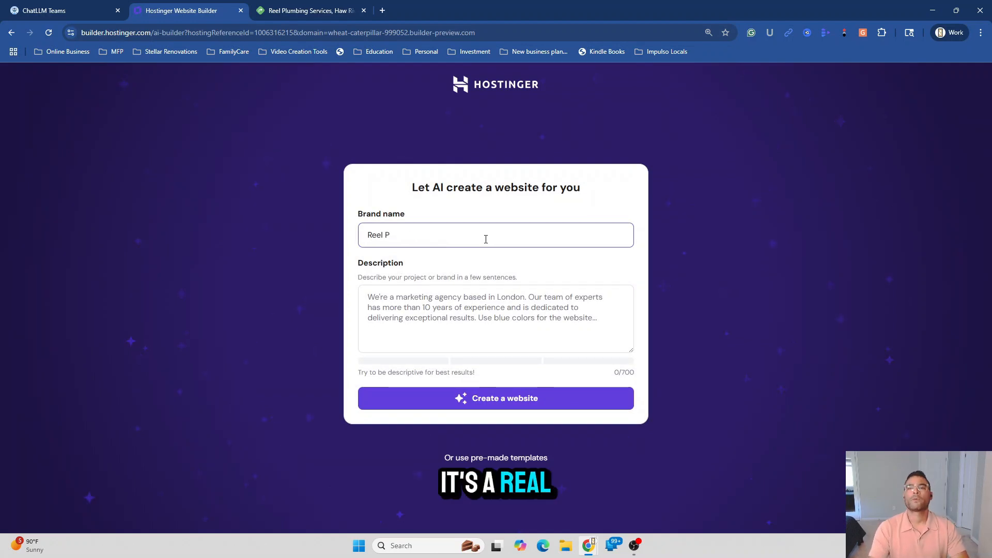
pyautogui.write('Reel P')
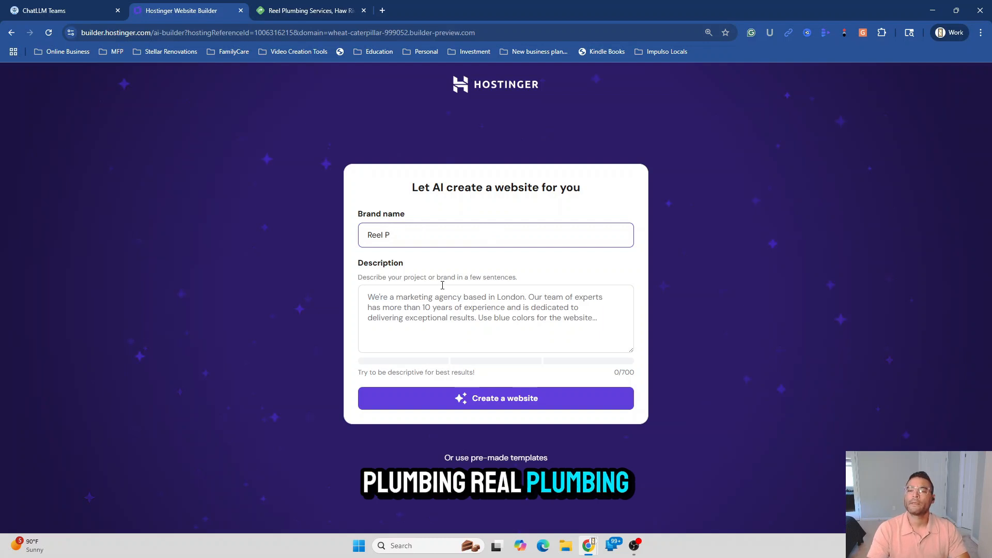
pyautogui.write('lumbing')
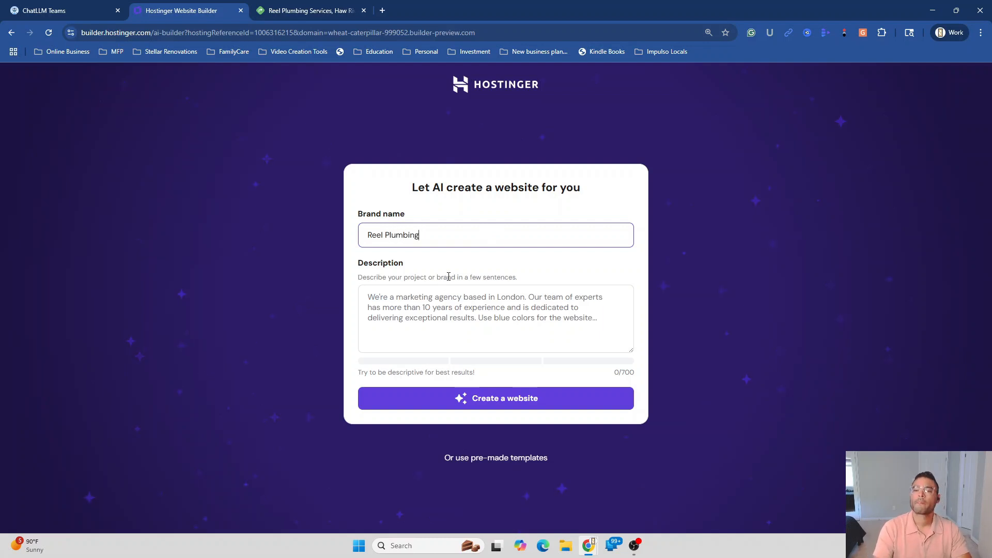
pyautogui.click(399, 308)
pyautogui.rightClick(398, 308)
pyautogui.click(445, 190)
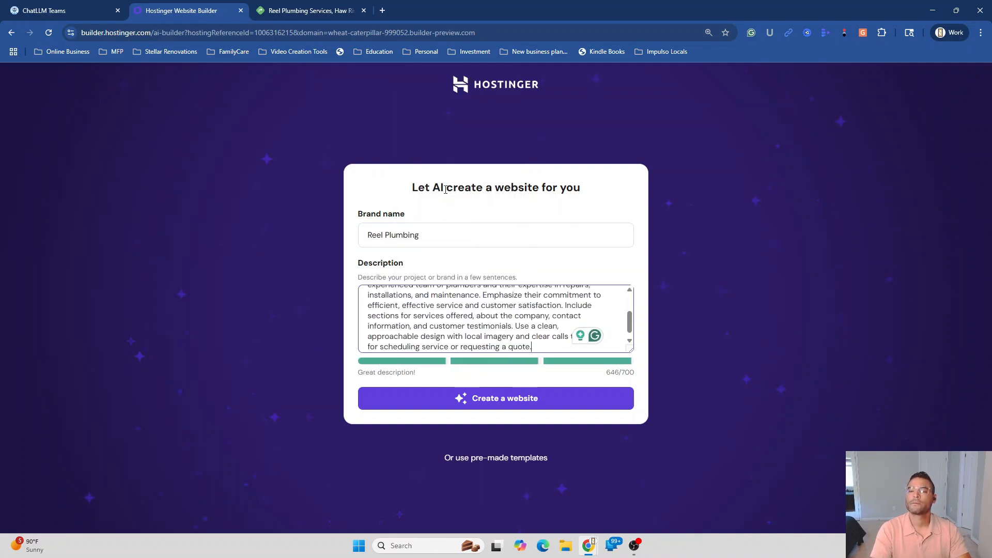
pyautogui.click(503, 399)
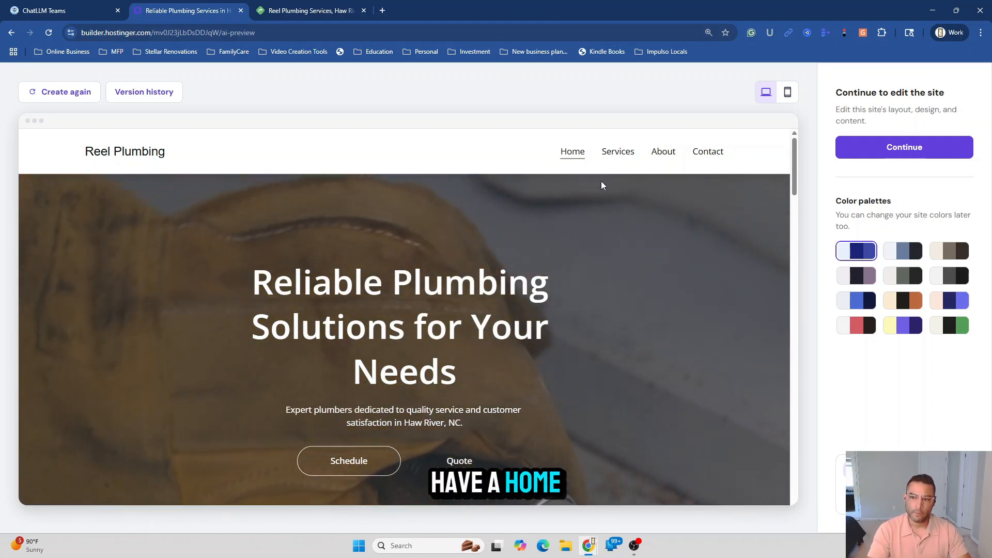
pyautogui.click(627, 158)
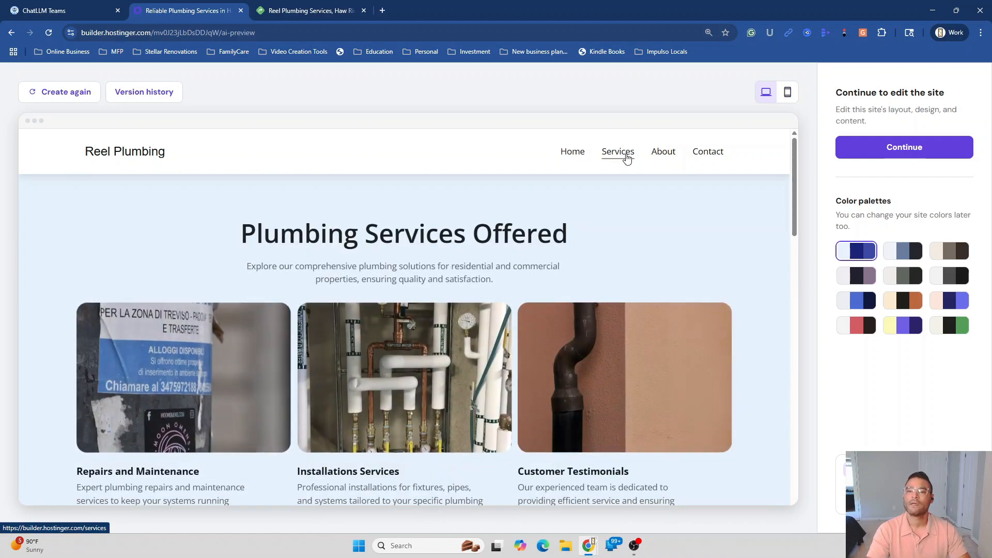
pyautogui.click(662, 155)
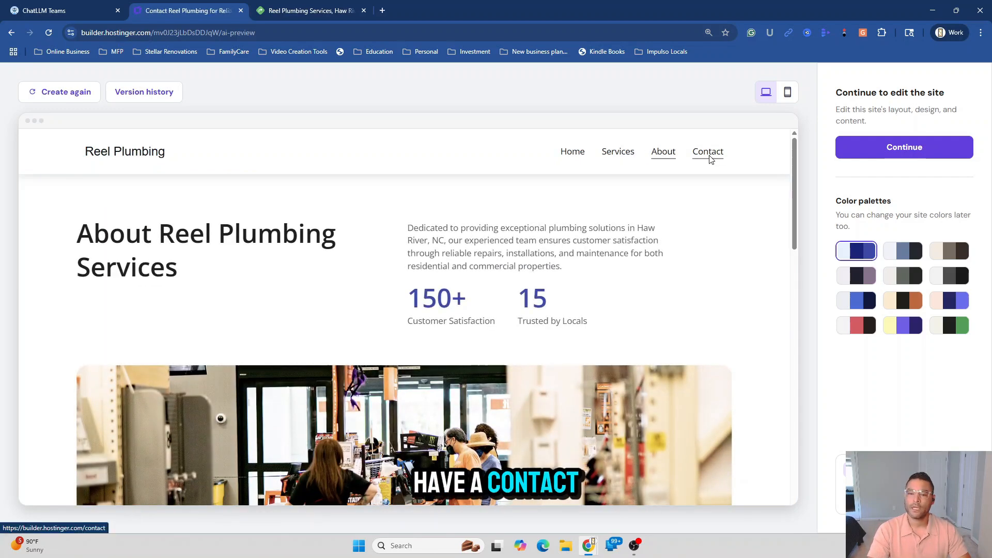
pyautogui.click(708, 152)
pyautogui.scroll(-1, 640, 325)
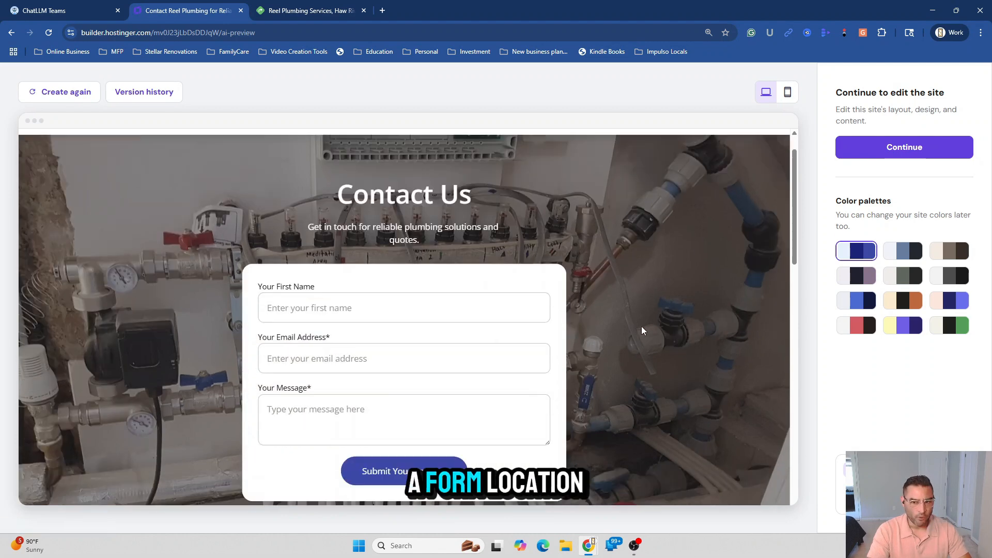
pyautogui.scroll(-6, 641, 326)
pyautogui.scroll(-1, 641, 329)
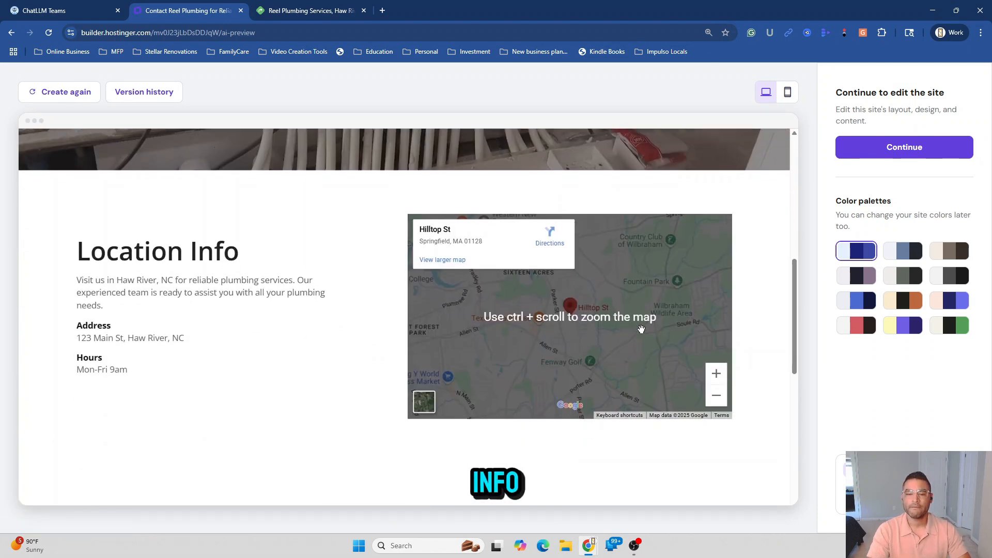
pyautogui.scroll(-8, 641, 330)
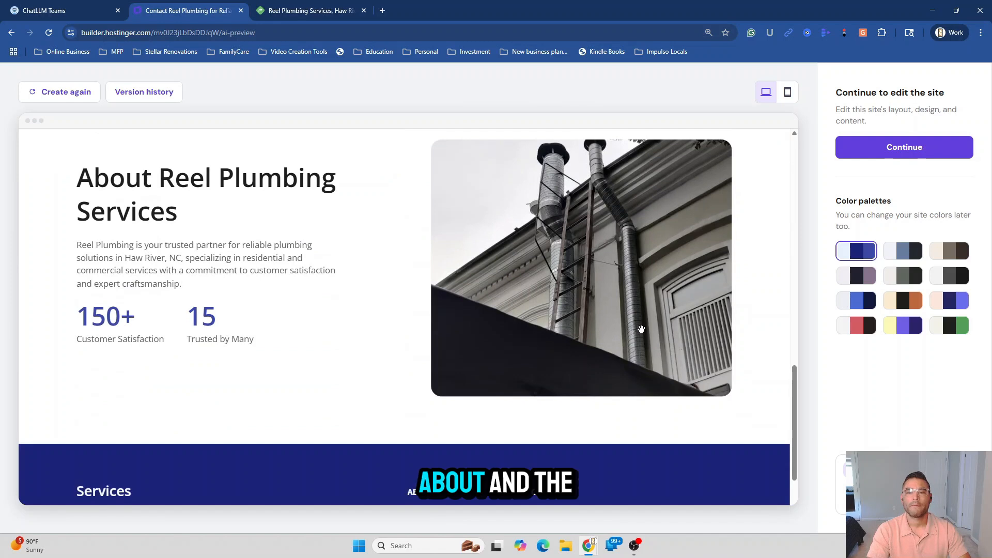
pyautogui.scroll(-3, 641, 329)
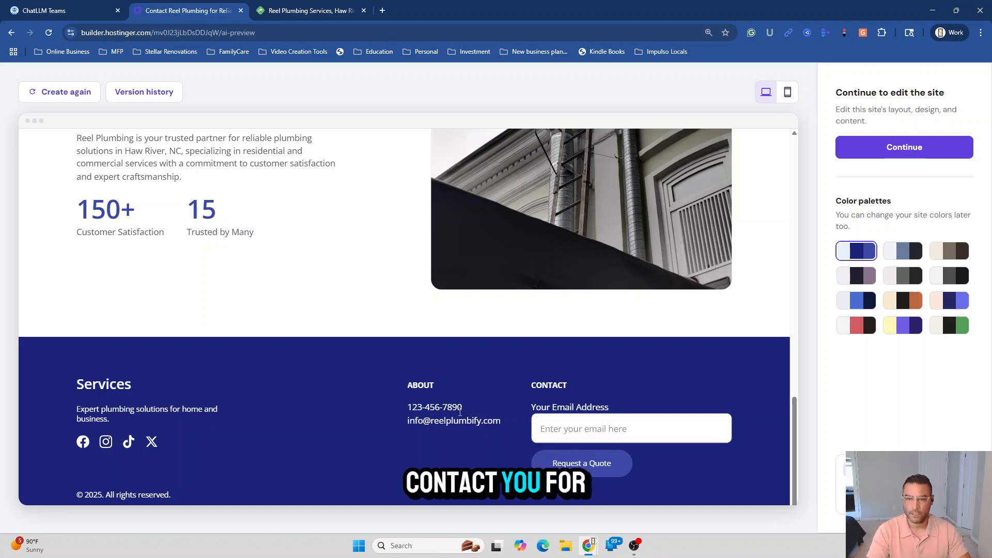
pyautogui.scroll(10, 419, 428)
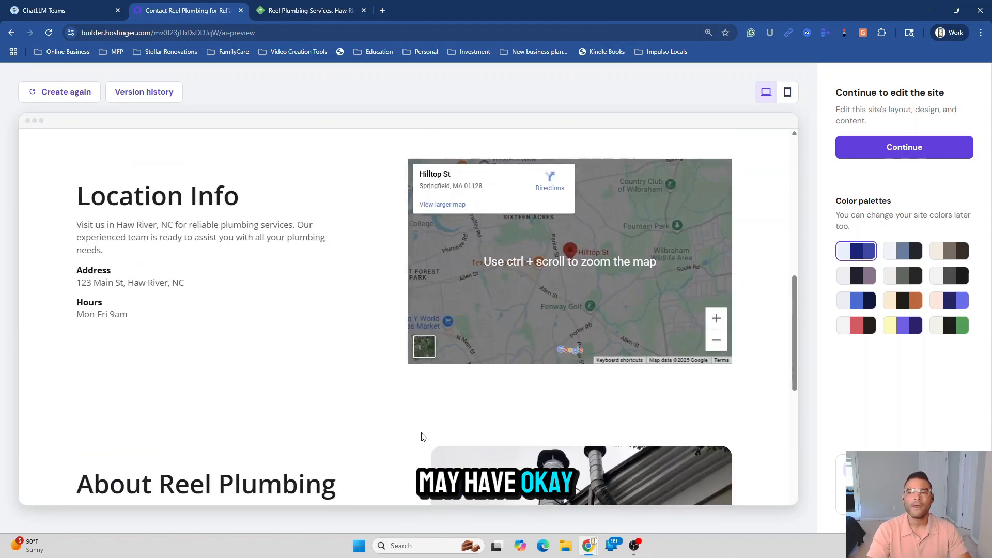
pyautogui.scroll(10, 422, 437)
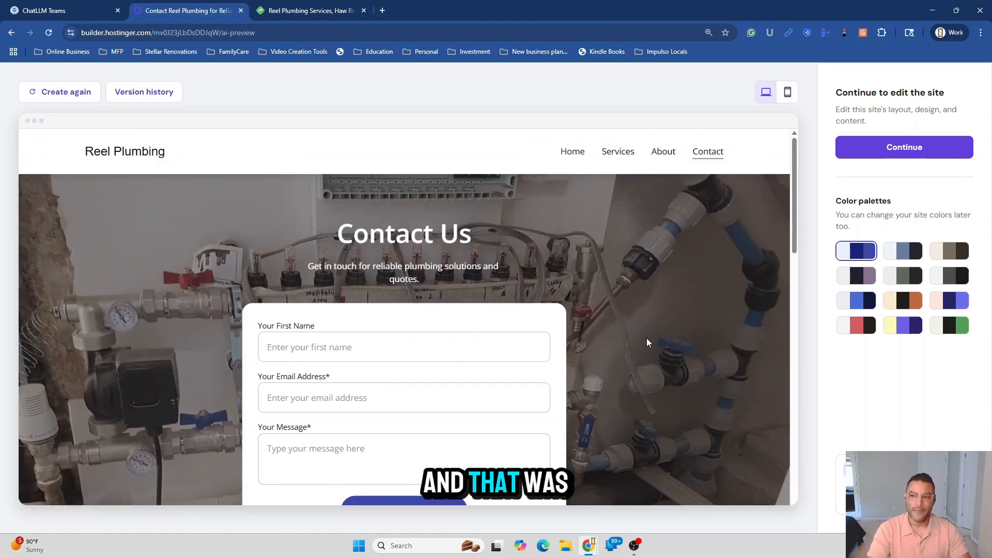
pyautogui.click(569, 155)
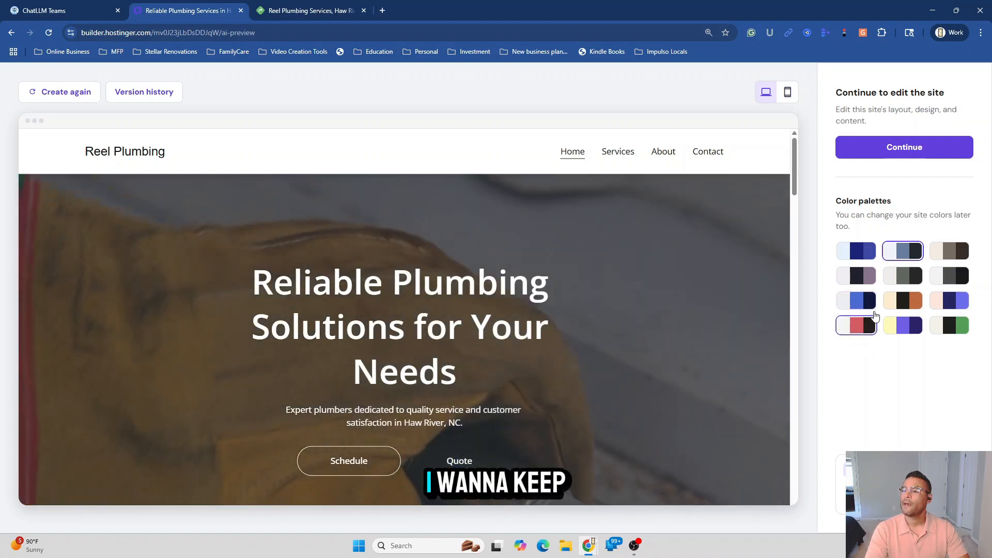
pyautogui.click(857, 251)
pyautogui.scroll(-10, 694, 351)
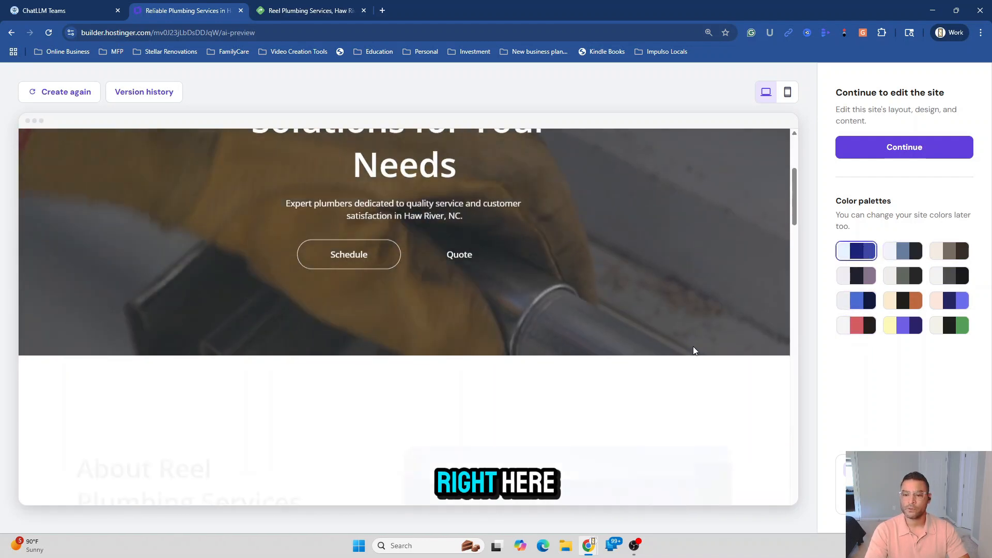
pyautogui.scroll(-6, 696, 351)
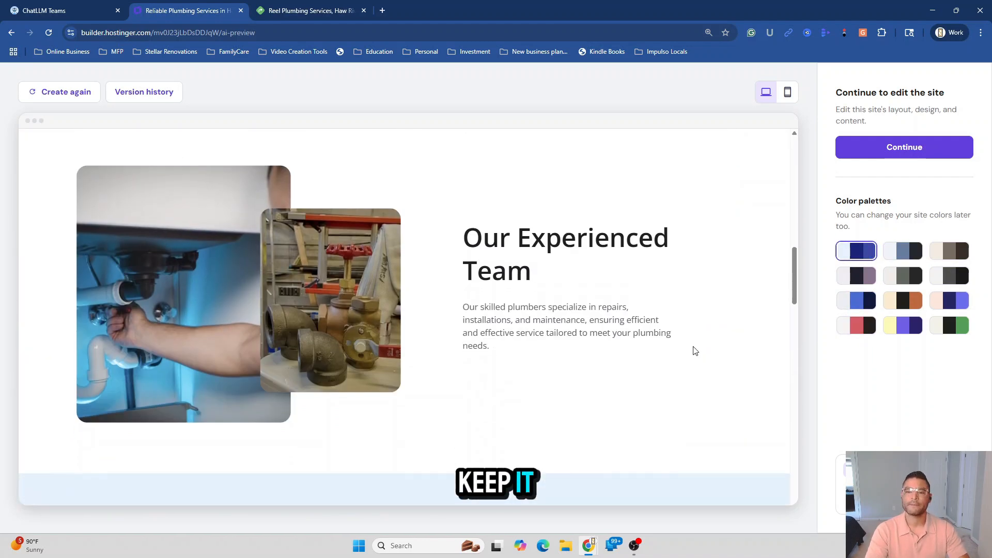
pyautogui.scroll(-6, 693, 350)
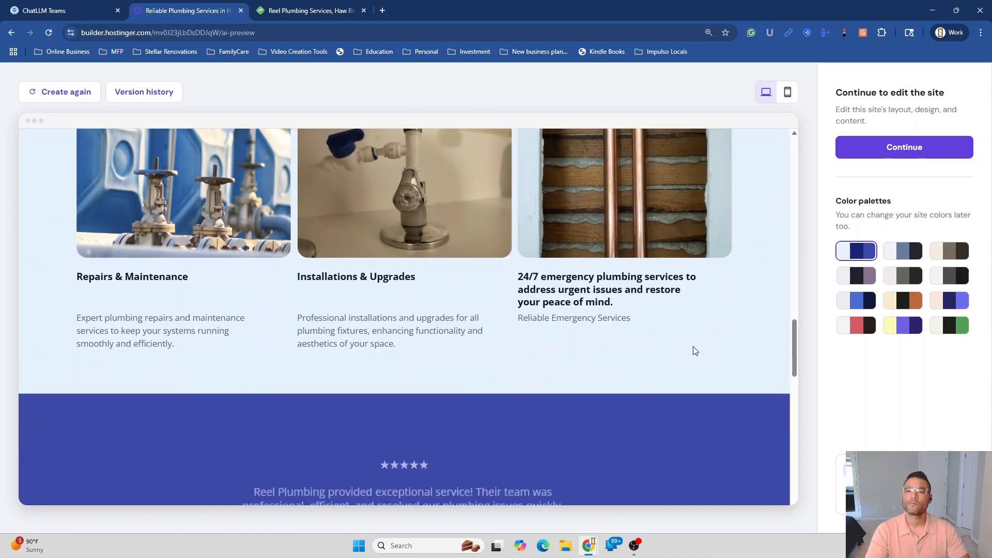
pyautogui.scroll(-3, 693, 350)
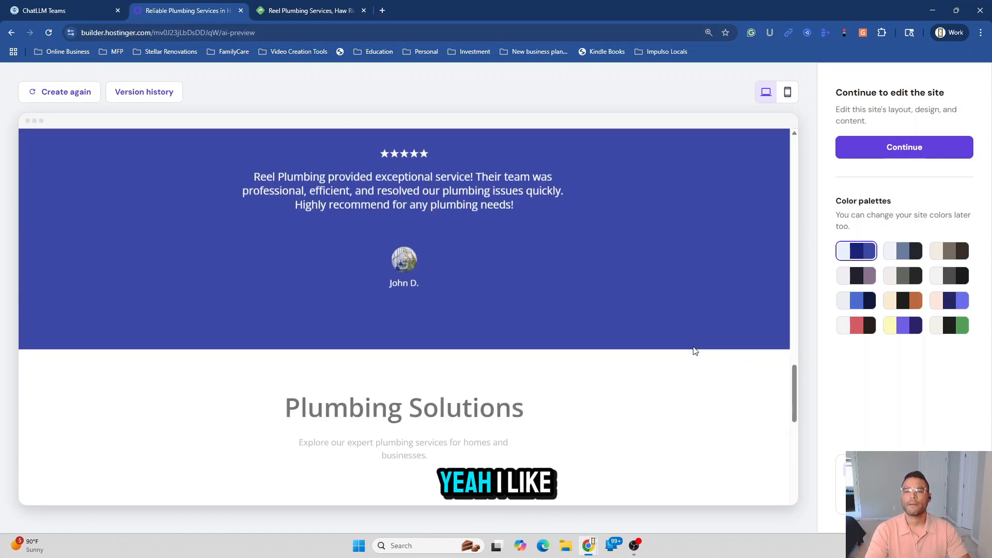
pyautogui.scroll(-5, 695, 351)
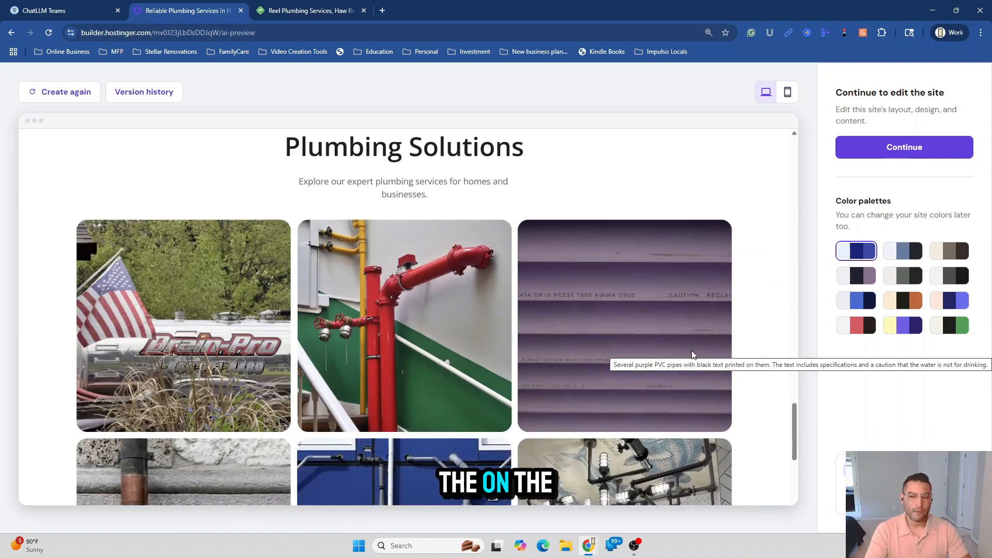
pyautogui.scroll(6, 671, 367)
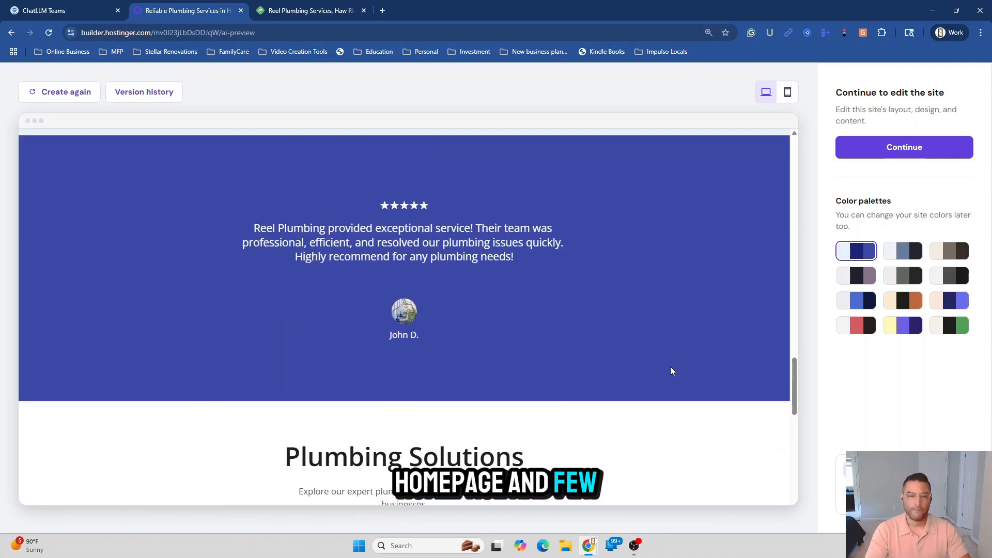
pyautogui.scroll(10, 671, 367)
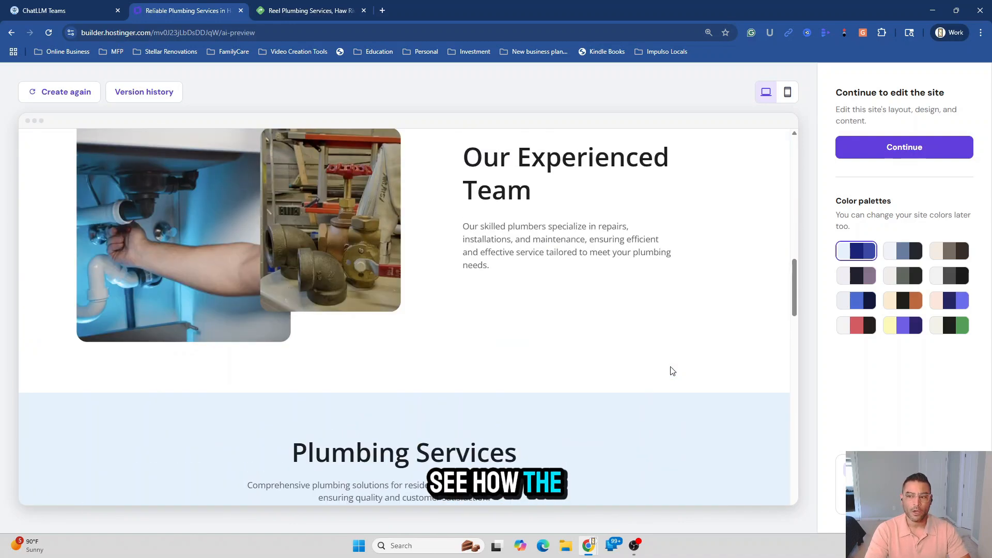
pyautogui.scroll(6, 673, 371)
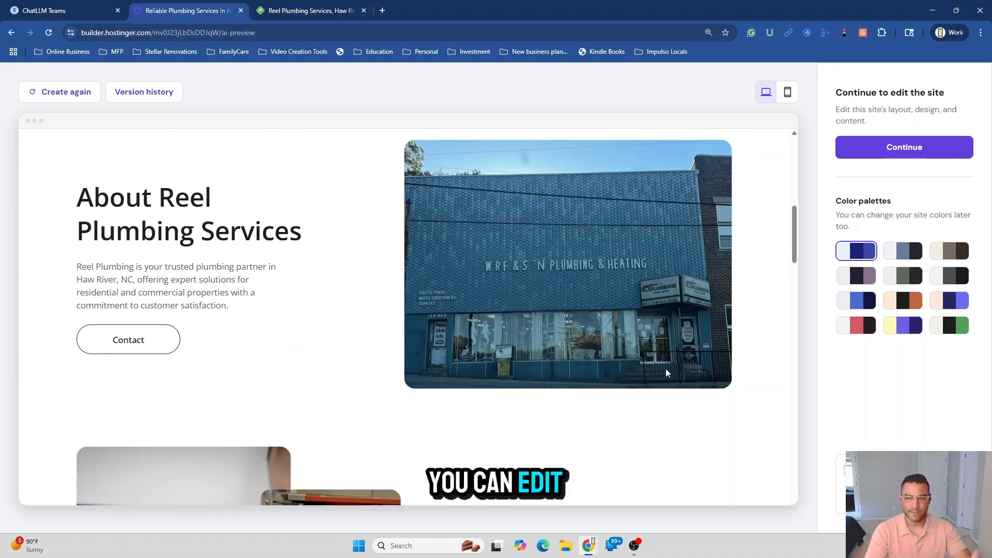
pyautogui.scroll(9, 663, 373)
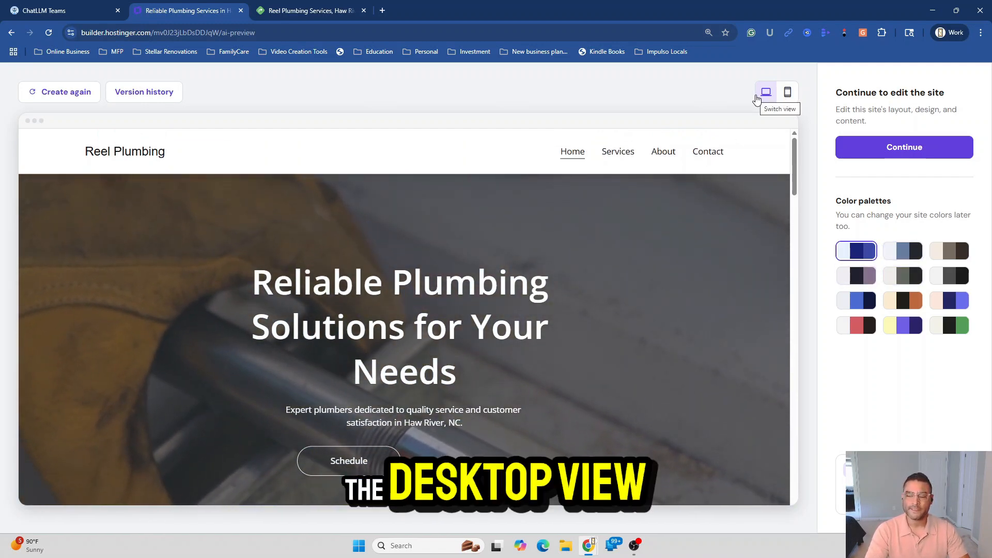
pyautogui.click(789, 93)
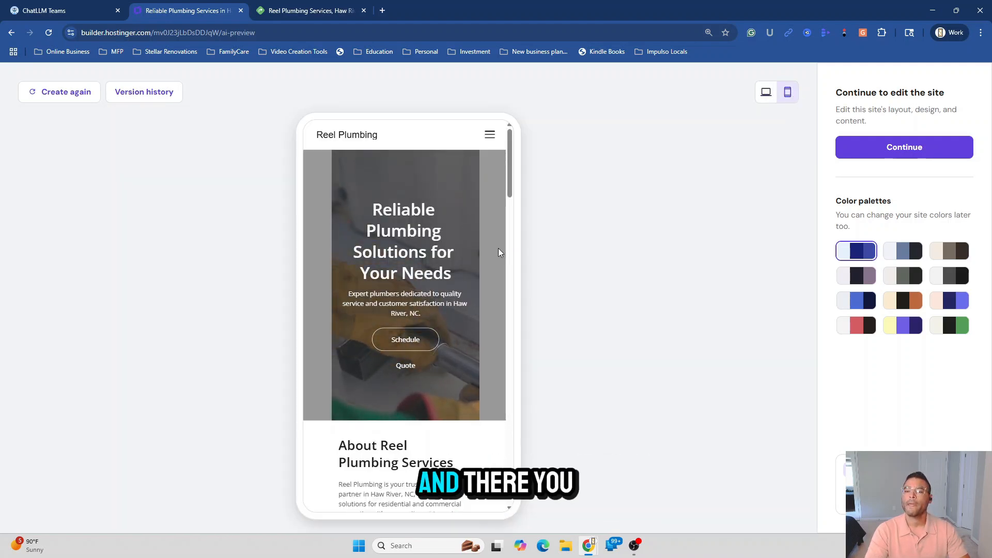
pyautogui.scroll(-8, 500, 252)
pyautogui.scroll(-4, 493, 303)
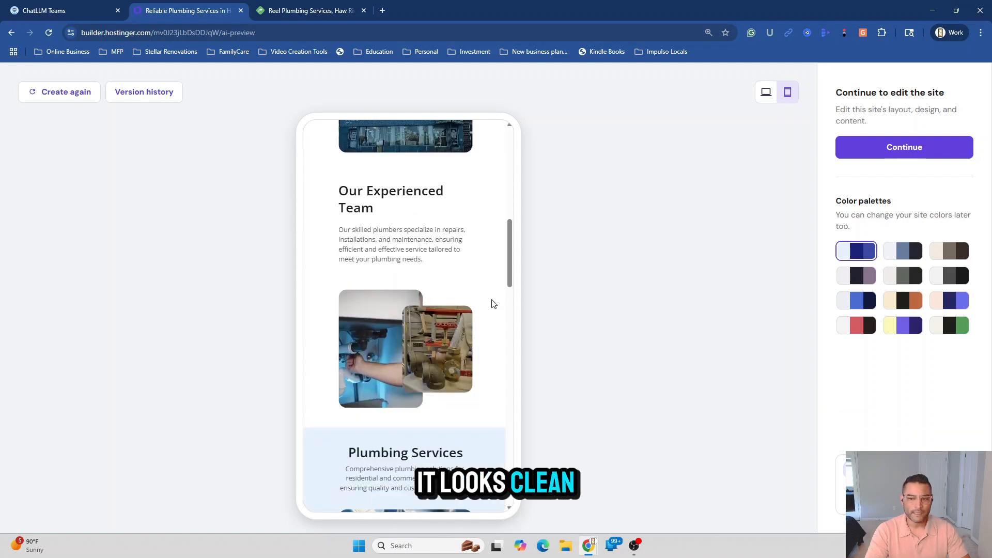
pyautogui.scroll(-5, 494, 304)
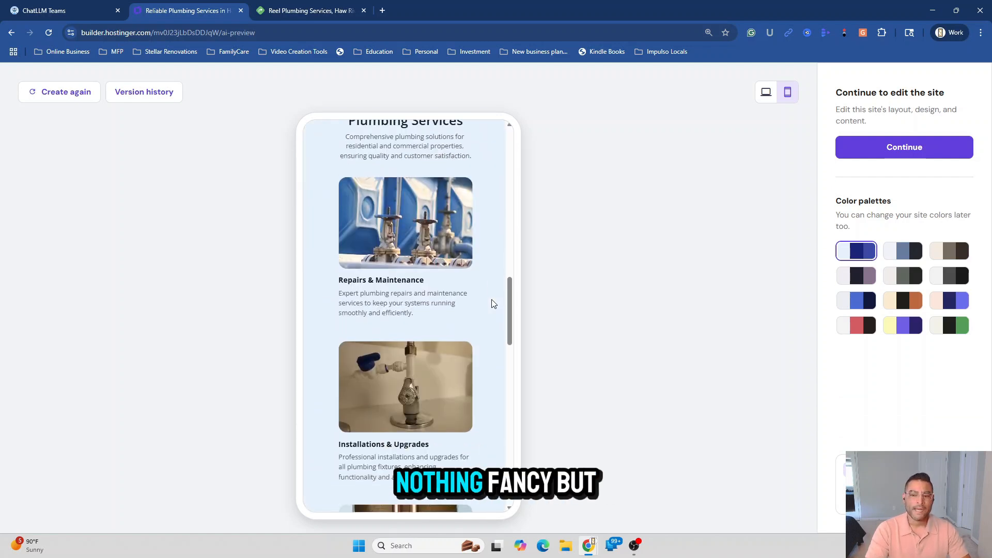
pyautogui.scroll(-1, 494, 304)
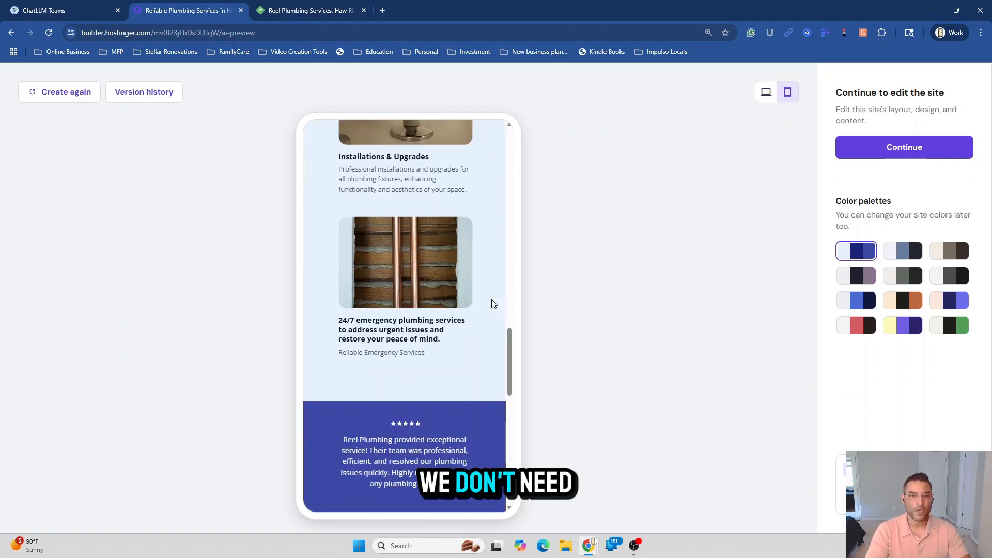
pyautogui.moveTo(511, 375); pyautogui.dragTo(530, 156)
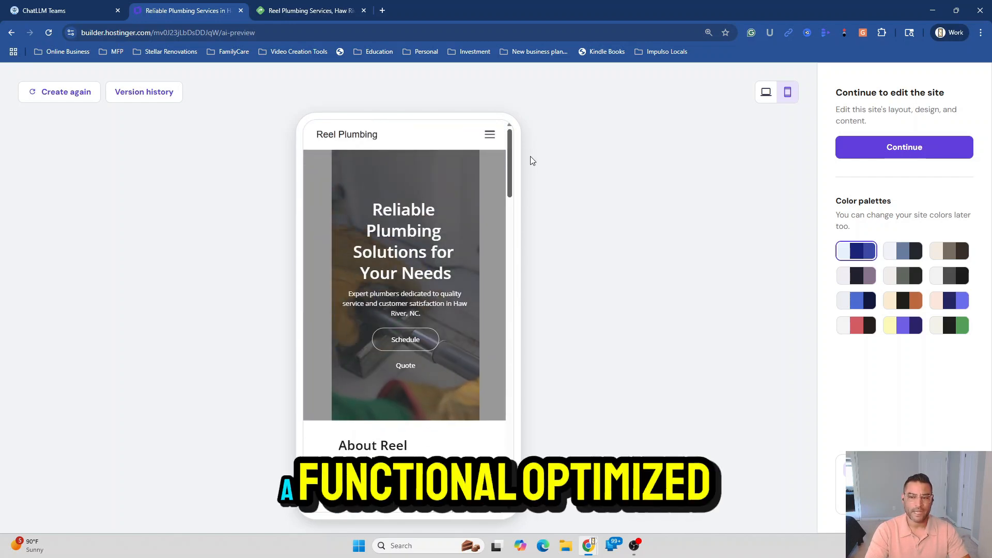
pyautogui.click(490, 135)
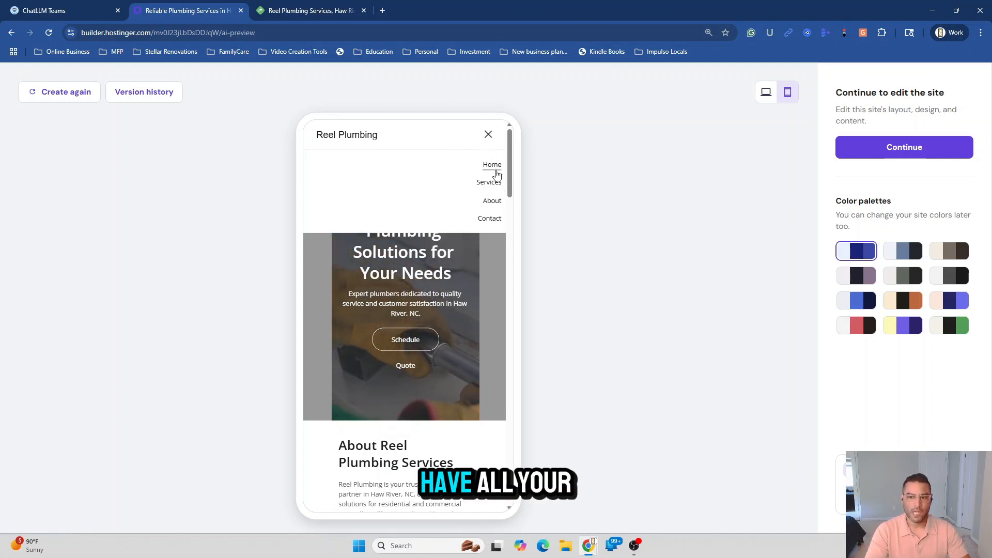
pyautogui.click(489, 137)
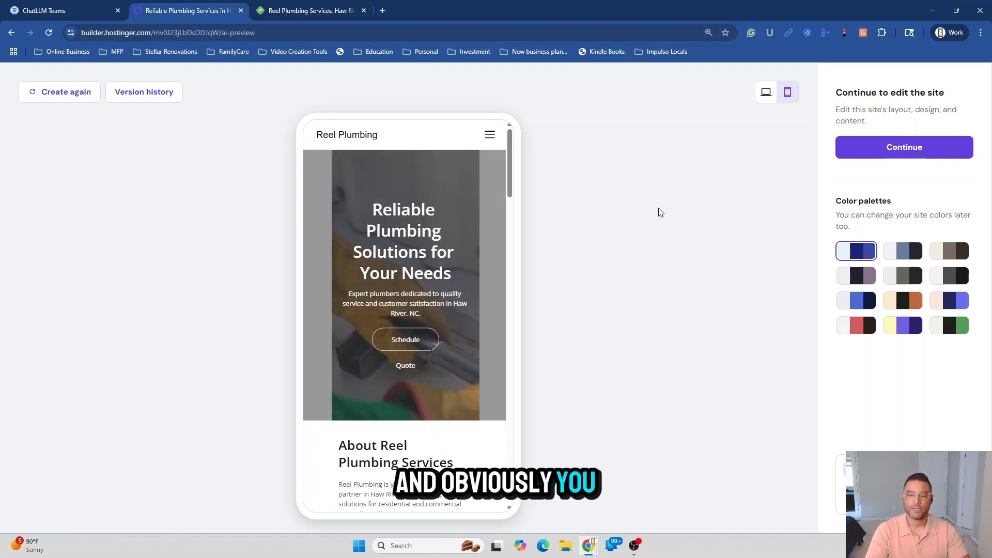
pyautogui.click(765, 98)
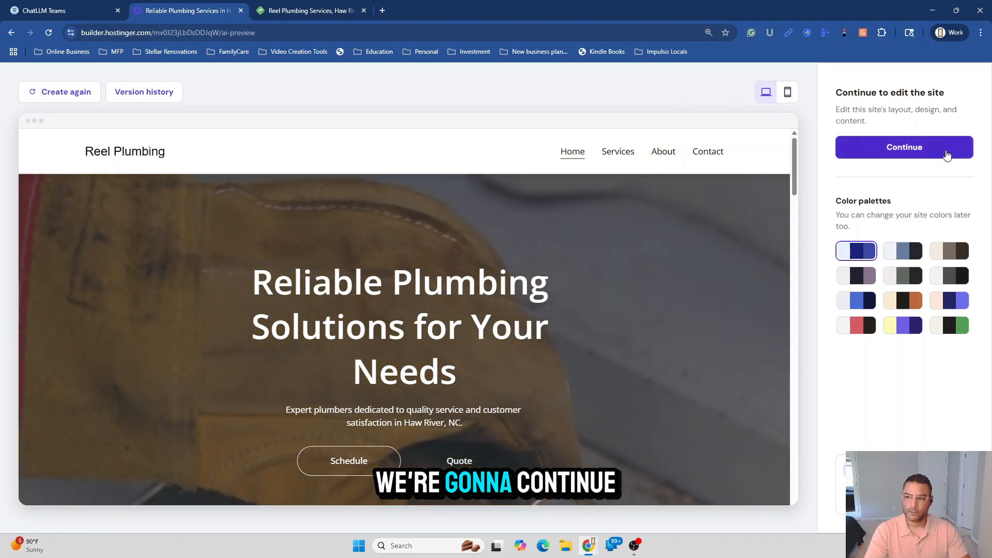
# Continue into the editor and open the Media library via the header logo's Replace image
pyautogui.click(931, 155)
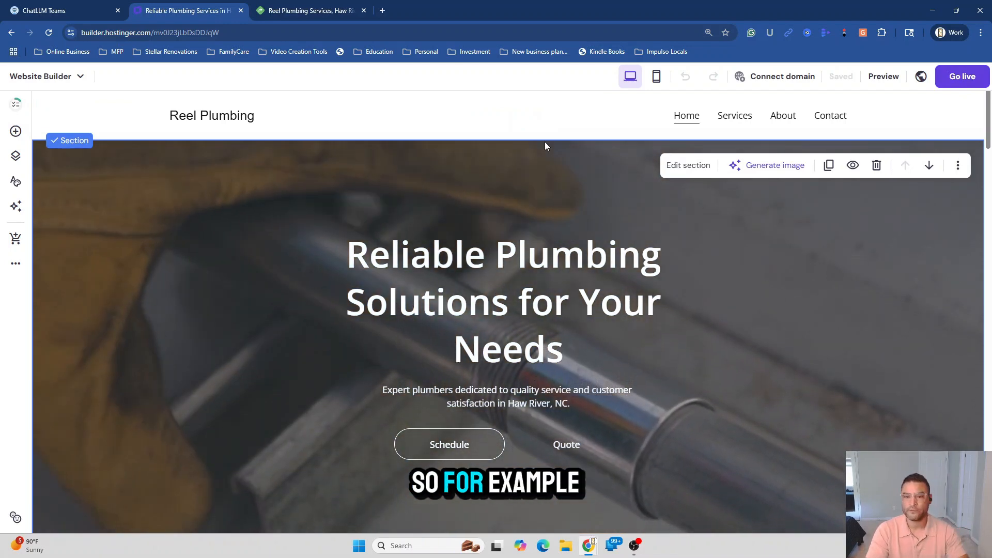
pyautogui.click(204, 127)
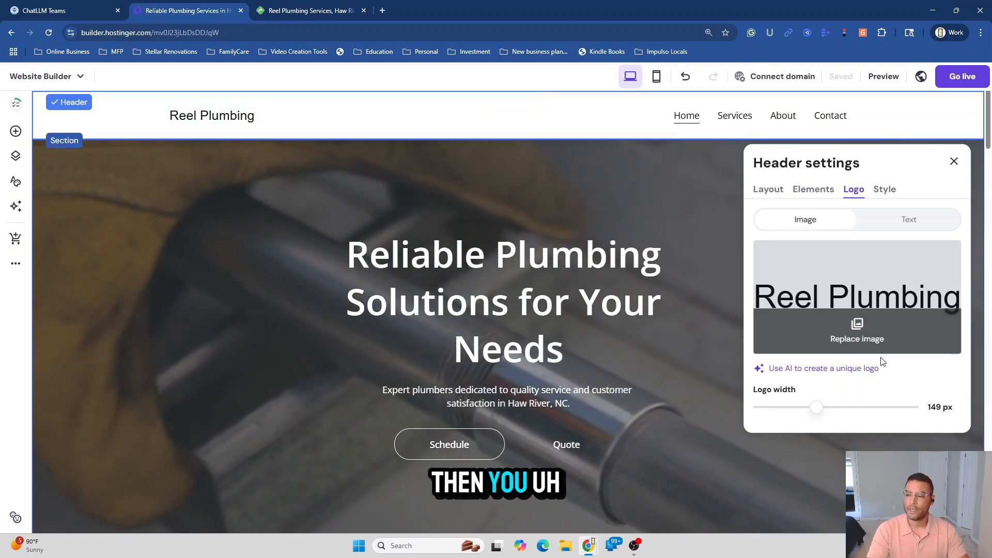
pyautogui.click(867, 336)
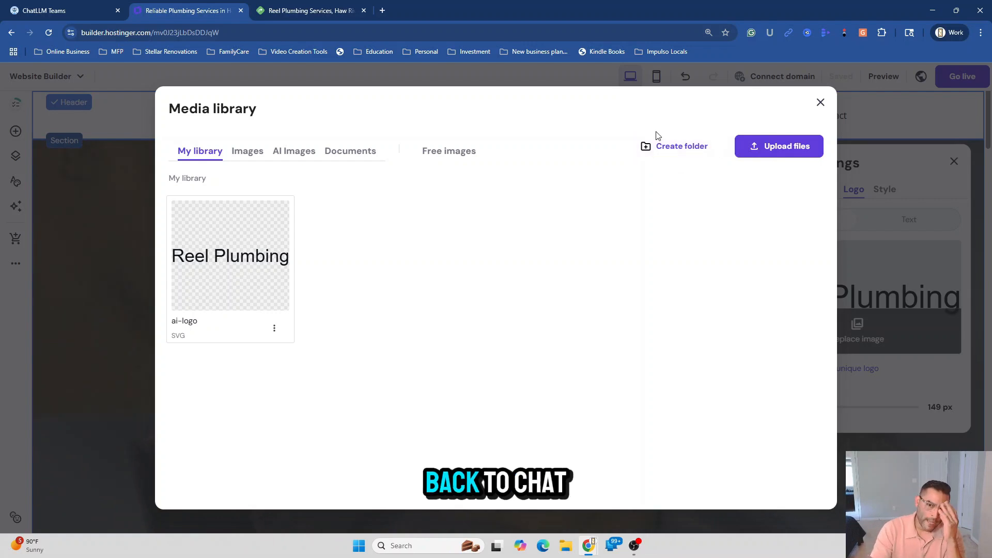
# Send ChatLLM 'please create a minimilist logo for reel plumbing', then return to the builder
pyautogui.click(94, 17)
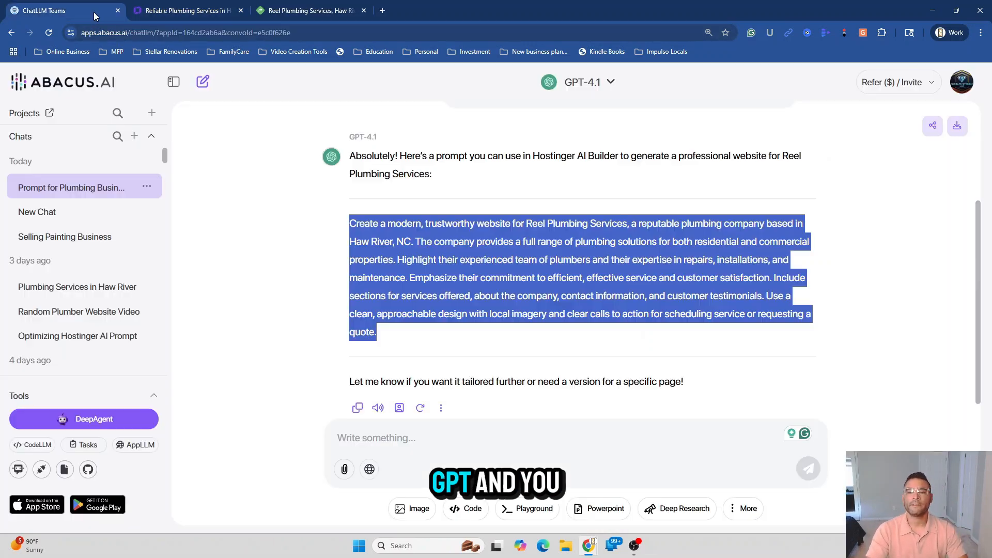
pyautogui.click(407, 443)
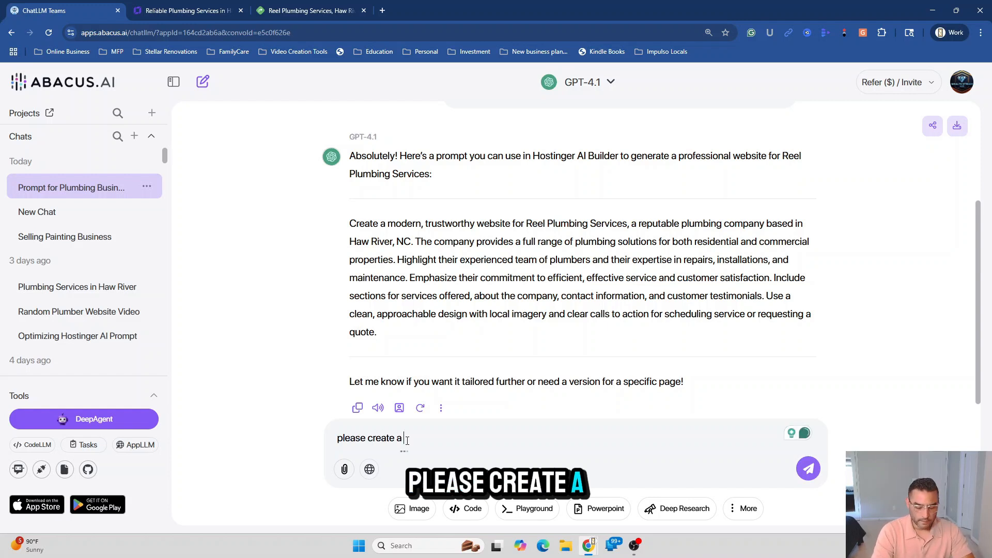
pyautogui.write('please create a minimilist logo')
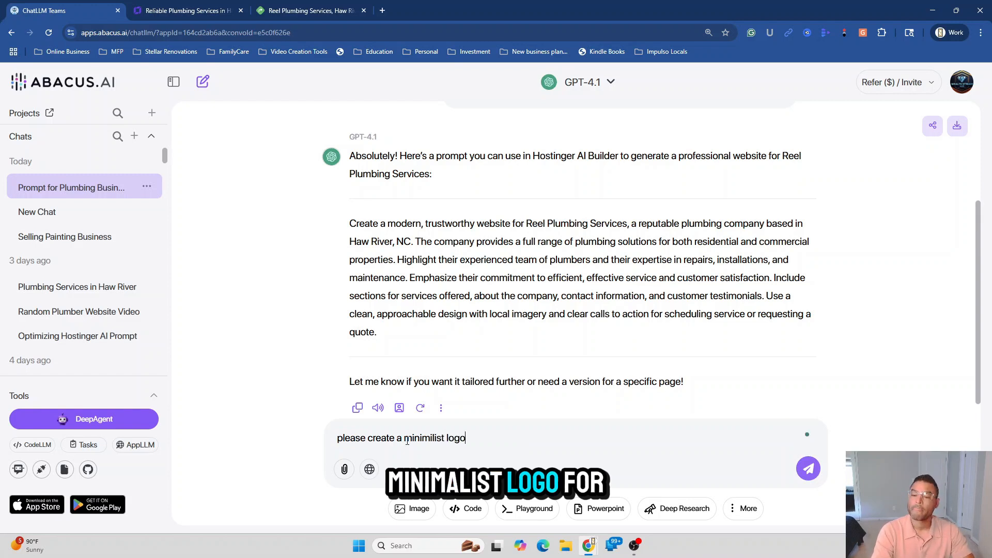
pyautogui.write(' for reel ')
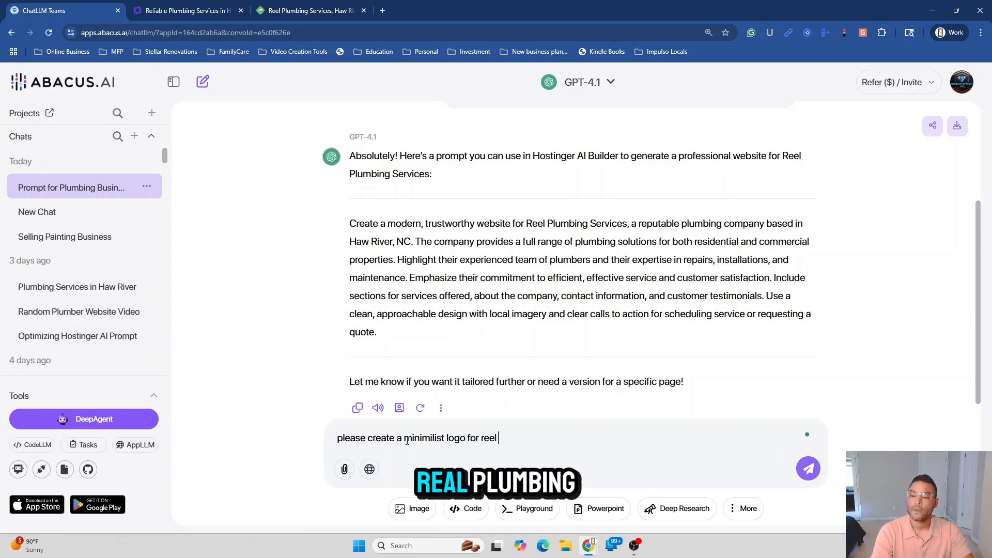
pyautogui.write('plum')
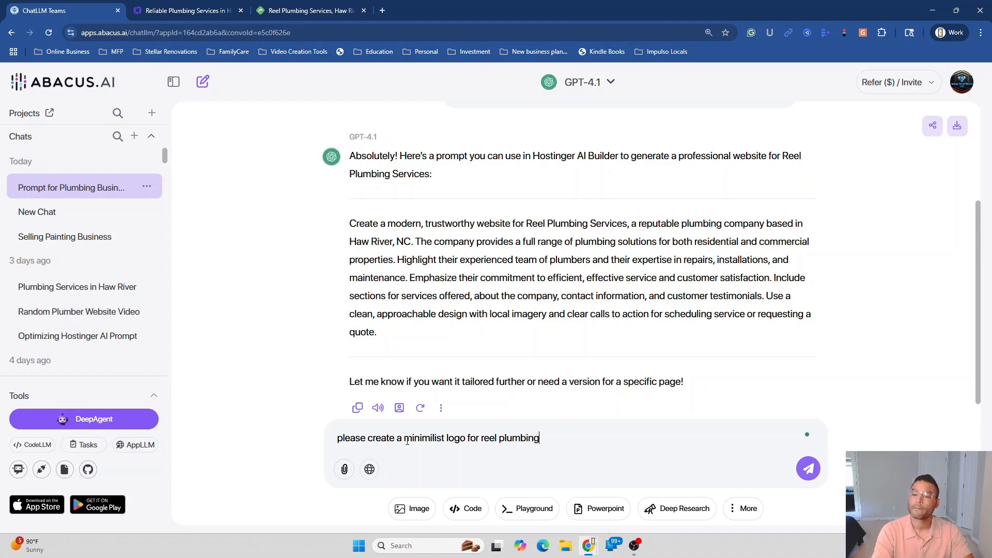
pyautogui.write('bing')
pyautogui.hotkey('shift', 'Return')
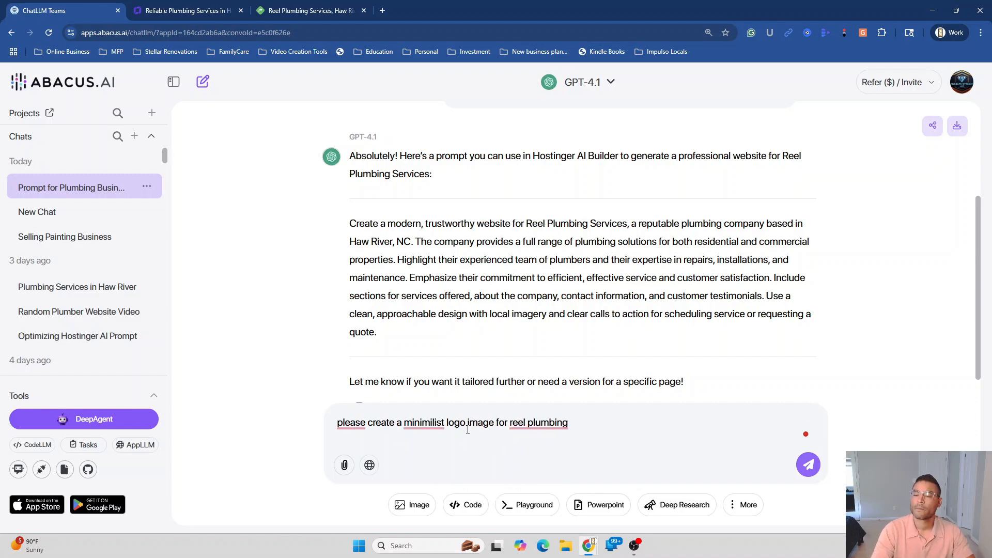
pyautogui.click(809, 466)
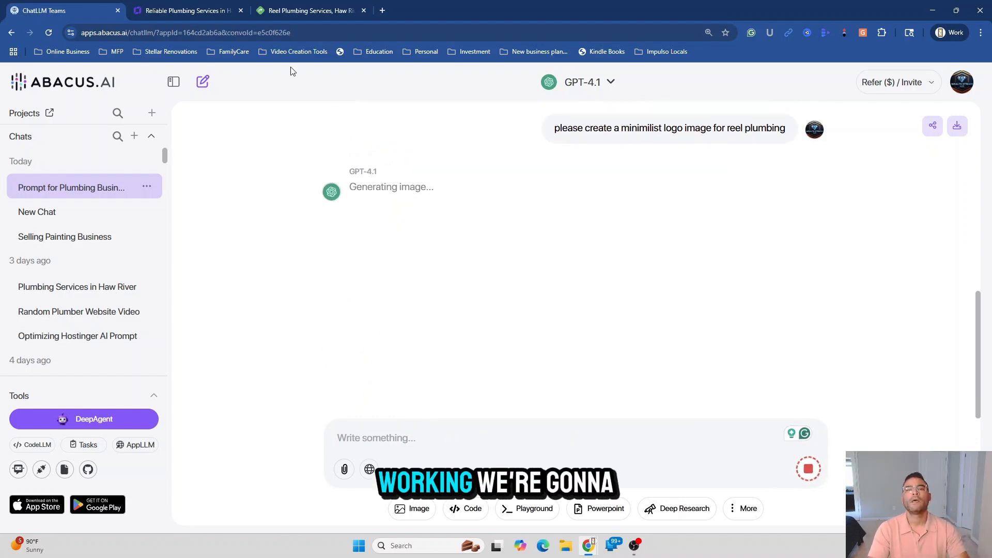
pyautogui.click(189, 10)
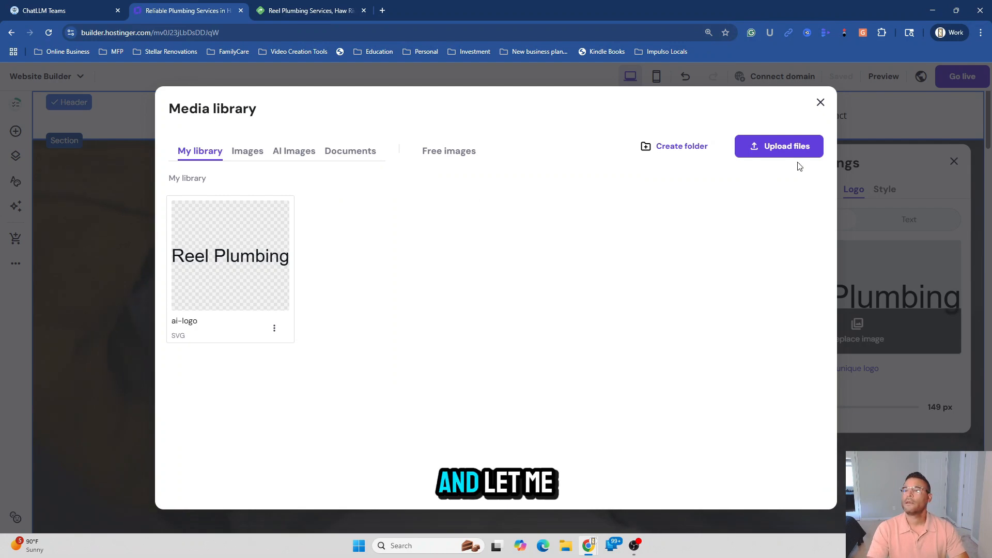
# Close the open panels and rewrite the hero heading as 'Reliable Plumbing Solutions in Haw River, NC'
pyautogui.click(821, 103)
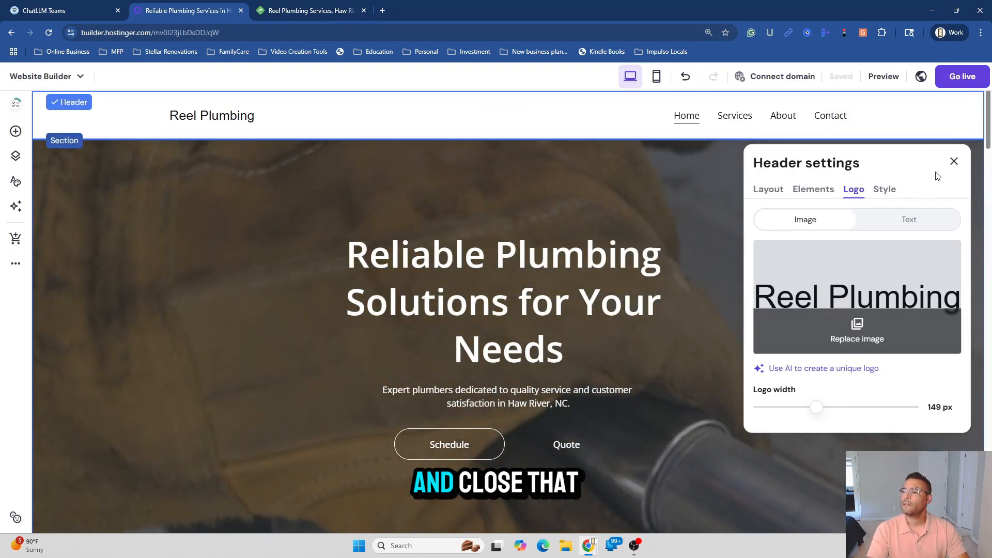
pyautogui.click(954, 161)
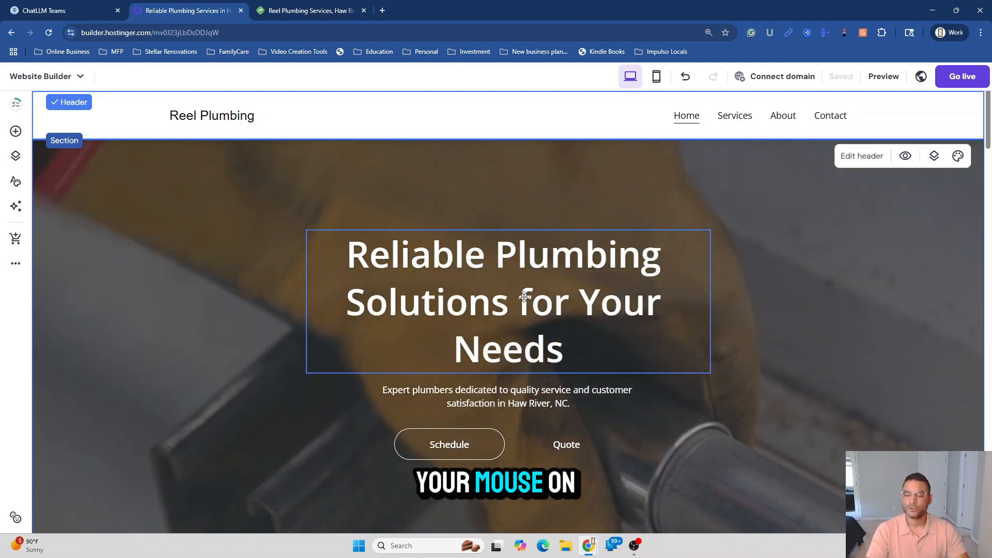
pyautogui.click(508, 308)
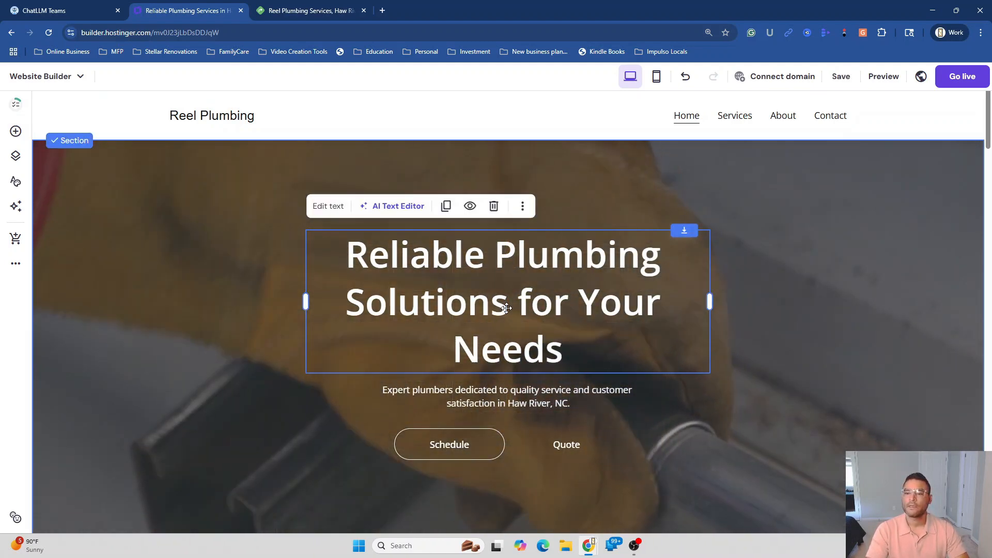
pyautogui.click(507, 308)
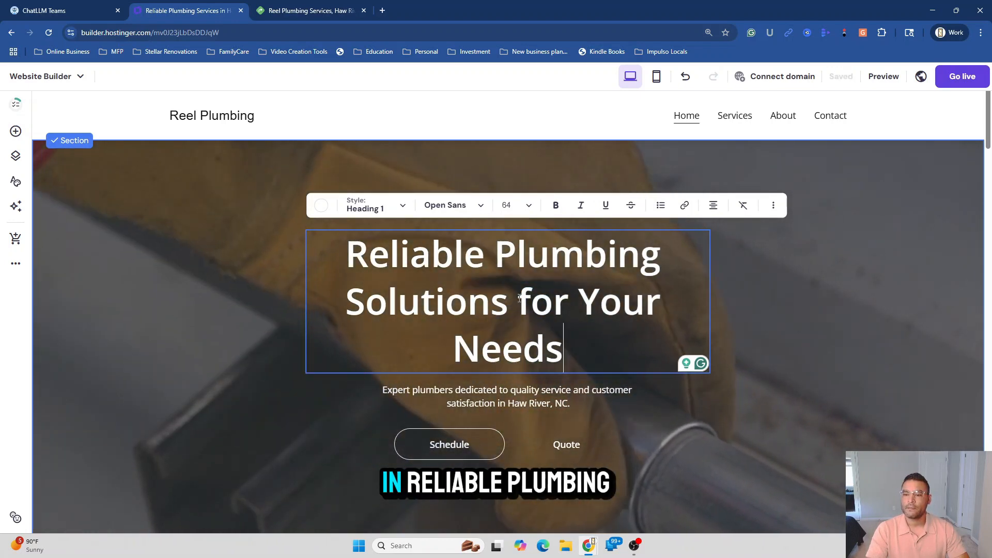
pyautogui.click(518, 297)
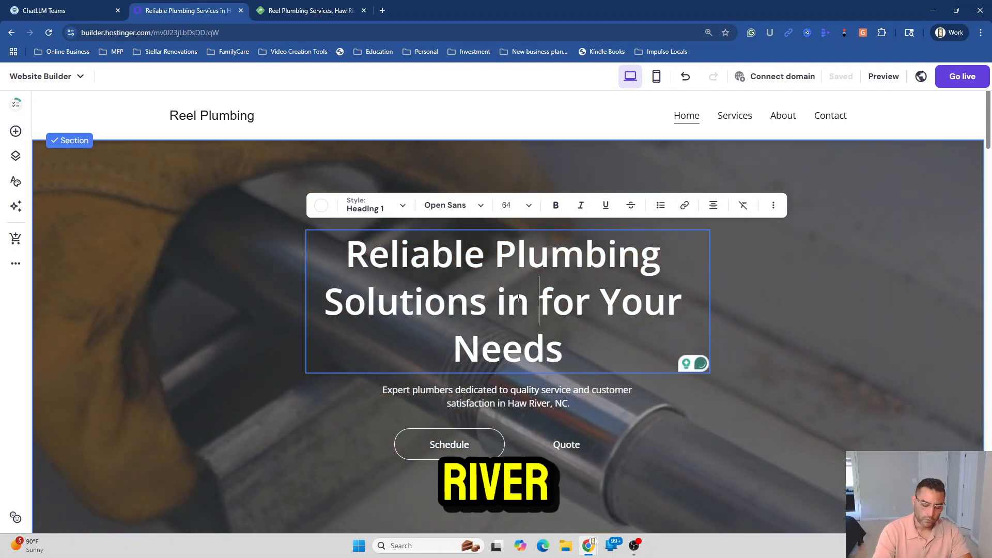
pyautogui.write('in Haw River')
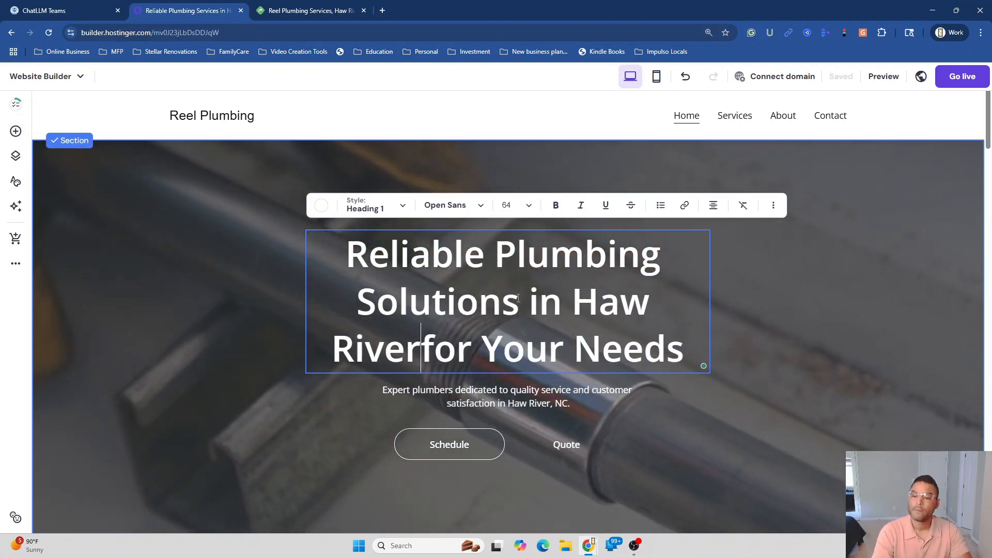
pyautogui.write(', NC')
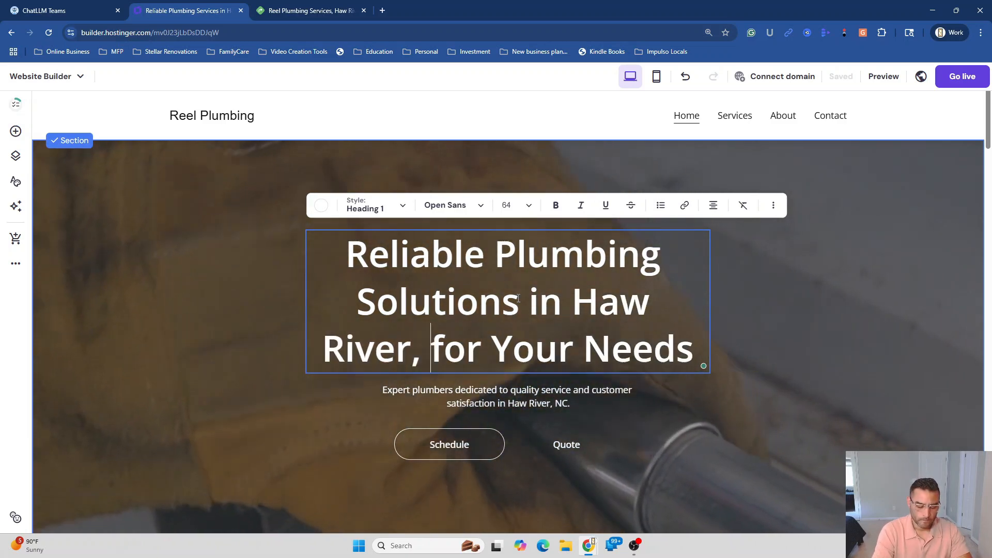
pyautogui.press('Delete')
pyautogui.press('Delete')
pyautogui.press('Delete')
pyautogui.press('Delete')
pyautogui.press('Delete')
pyautogui.press('Delete')
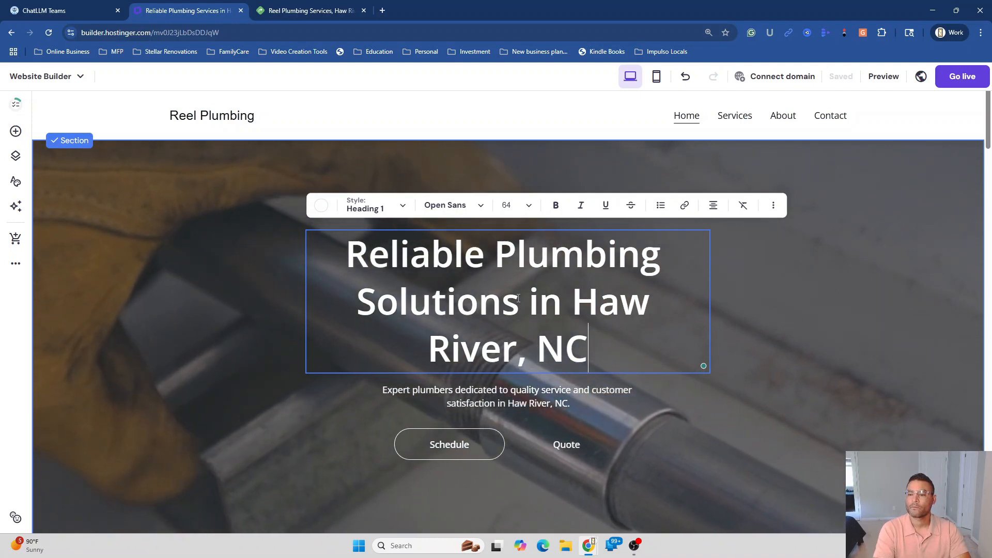
pyautogui.press('Escape')
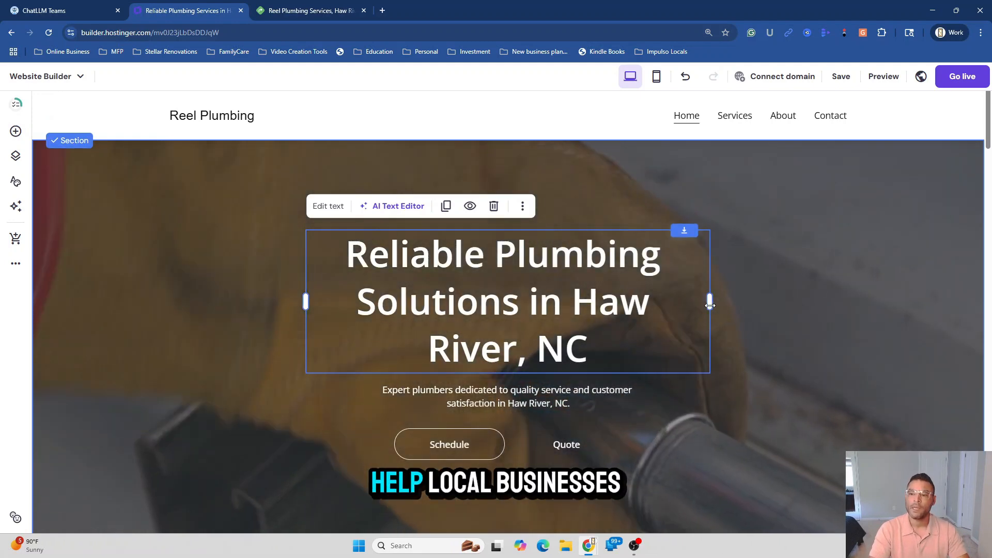
# Widen the hero heading to two lines, raise it, and move the subtitle up beneath it
pyautogui.moveTo(710, 301); pyautogui.dragTo(780, 308)
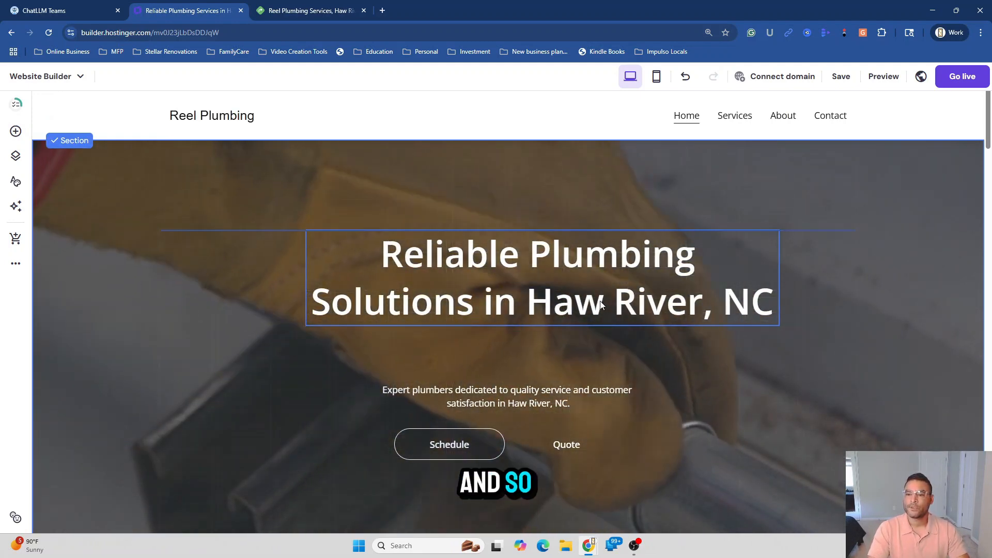
pyautogui.moveTo(601, 305); pyautogui.dragTo(568, 287)
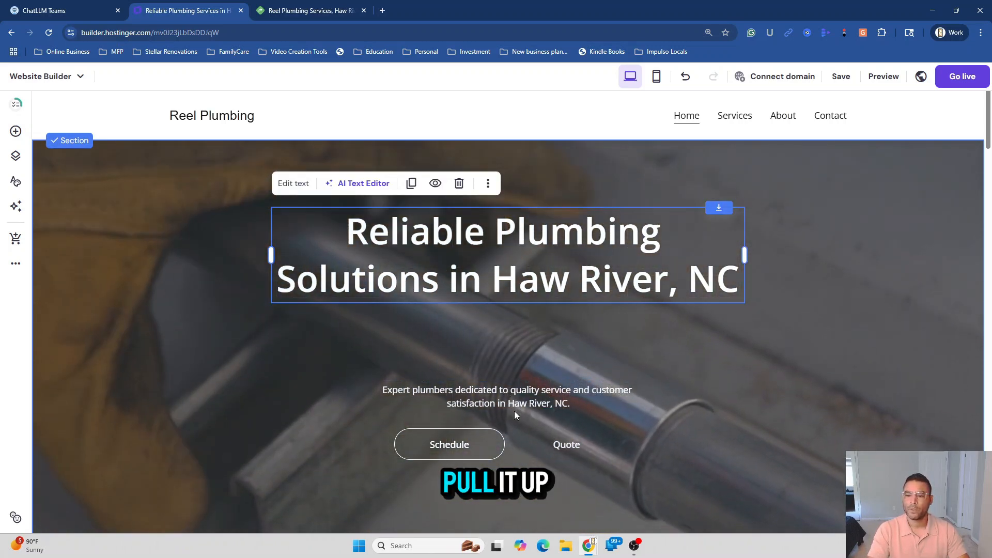
pyautogui.moveTo(515, 405); pyautogui.dragTo(515, 376)
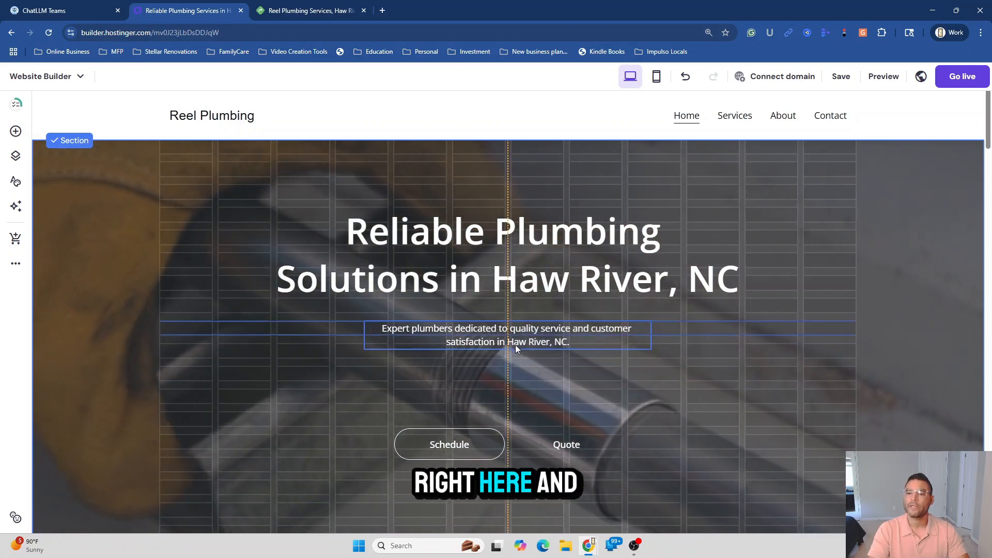
pyautogui.moveTo(517, 331); pyautogui.dragTo(516, 331)
# Move the Schedule button up under the subtitle and delete the Quote button
pyautogui.moveTo(477, 445); pyautogui.dragTo(477, 382)
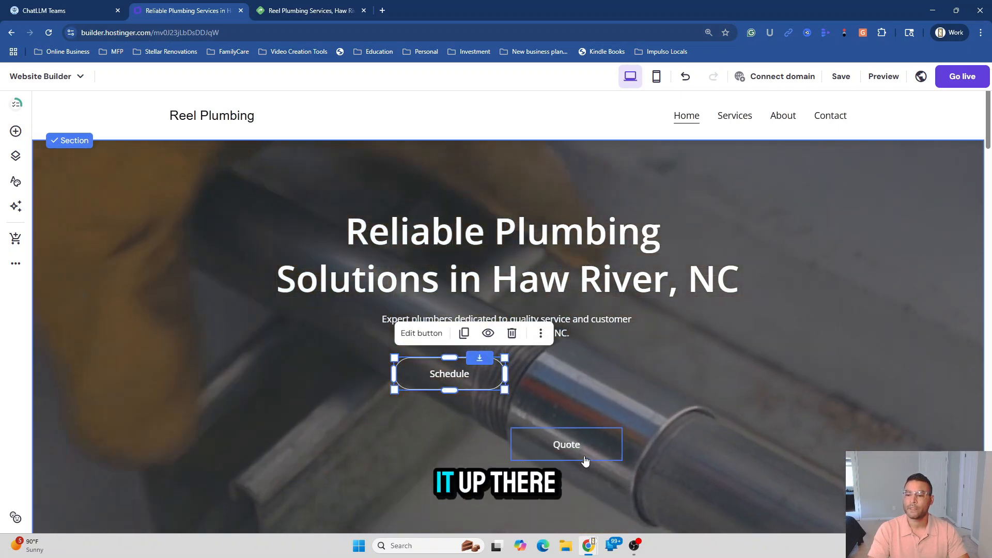
pyautogui.moveTo(582, 448); pyautogui.dragTo(582, 445)
pyautogui.moveTo(583, 409); pyautogui.dragTo(586, 385)
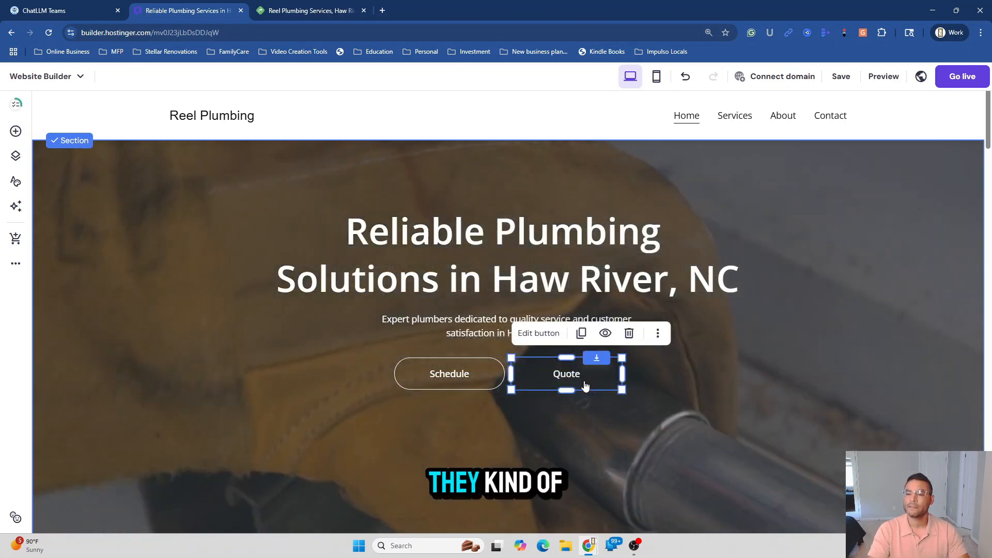
pyautogui.click(628, 334)
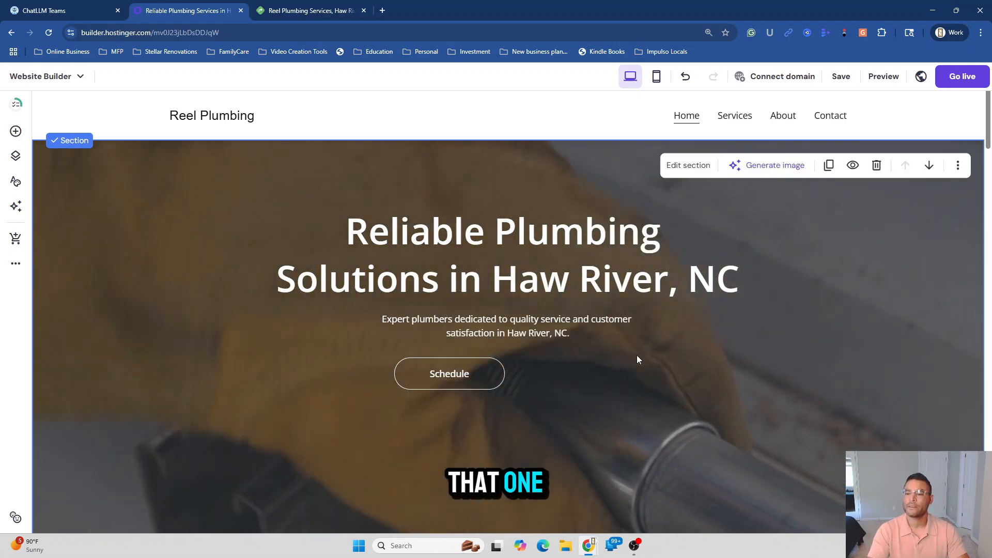
# Centre the Schedule button and link it to the Contact page, opening in a new tab
pyautogui.moveTo(439, 381); pyautogui.dragTo(496, 381)
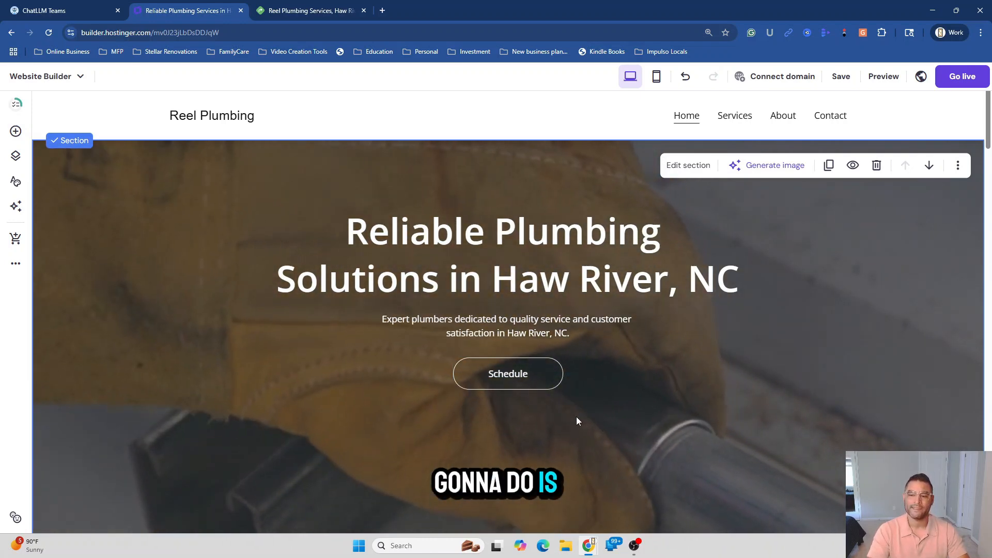
pyautogui.click(521, 381)
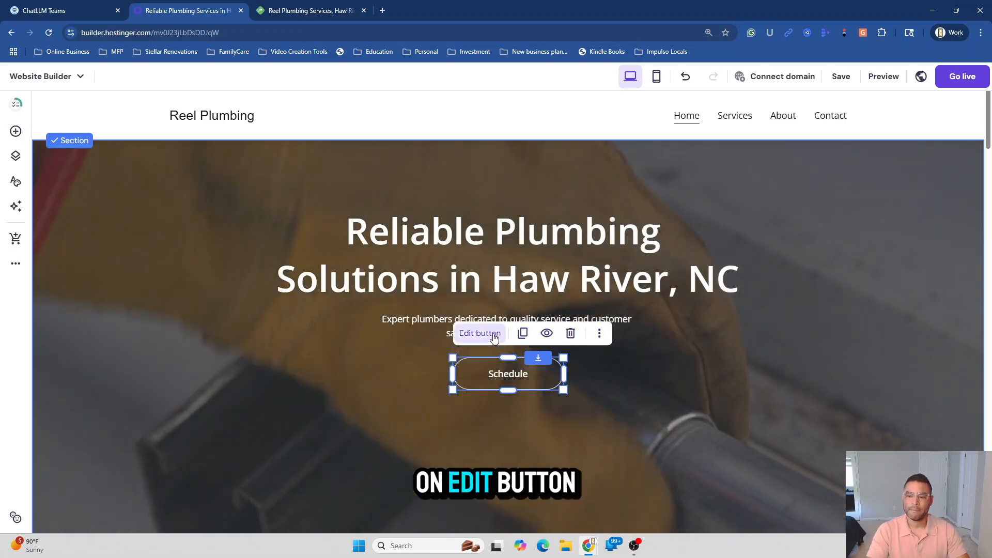
pyautogui.click(493, 336)
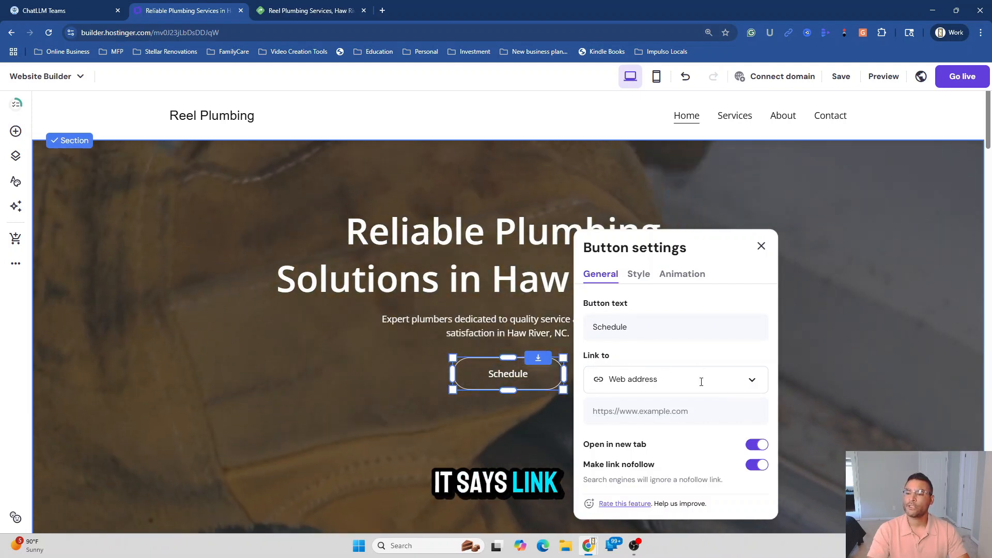
pyautogui.click(753, 384)
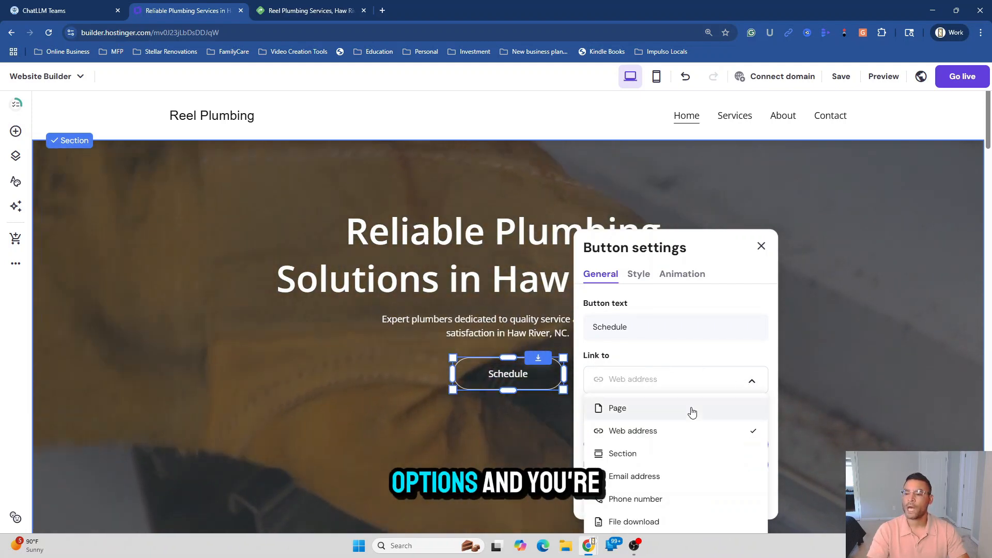
pyautogui.click(619, 410)
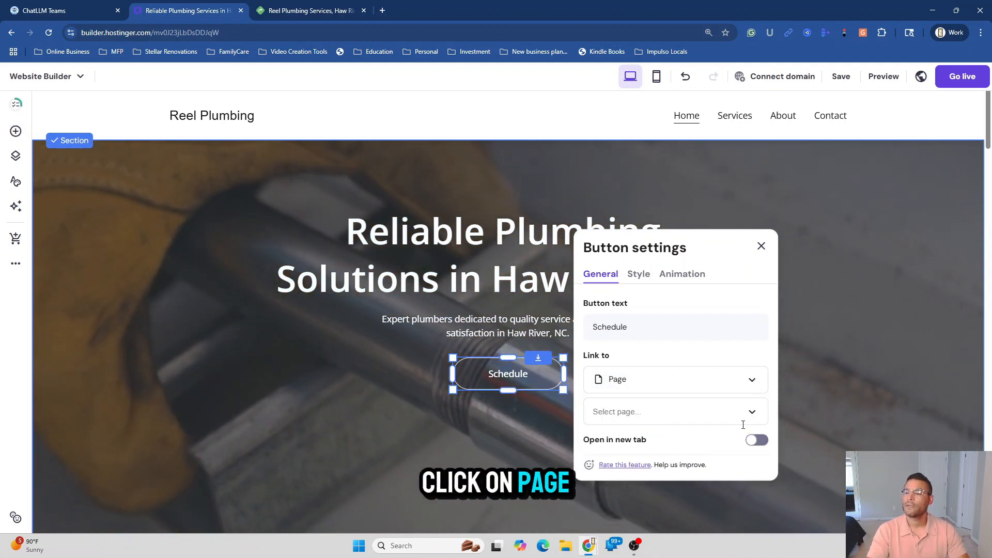
pyautogui.click(752, 412)
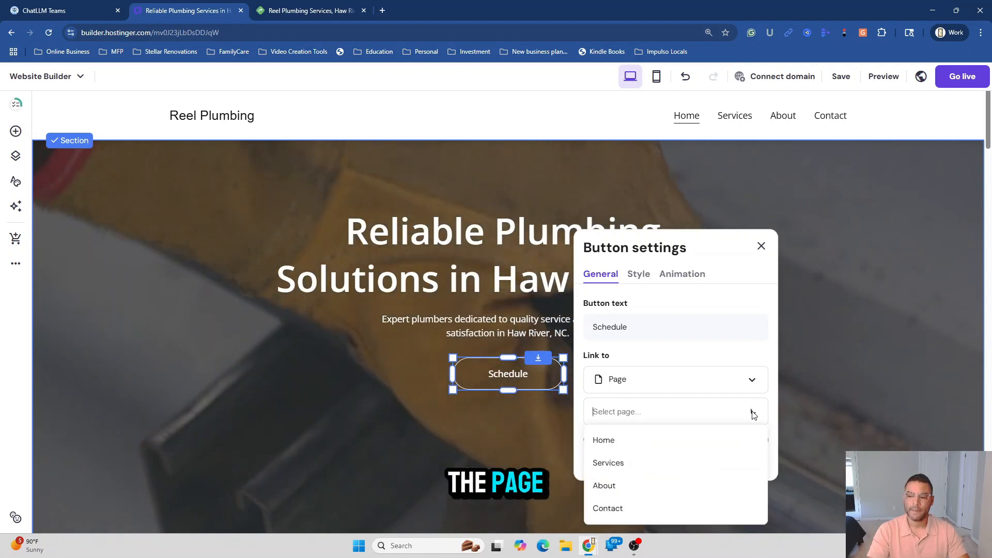
pyautogui.click(615, 508)
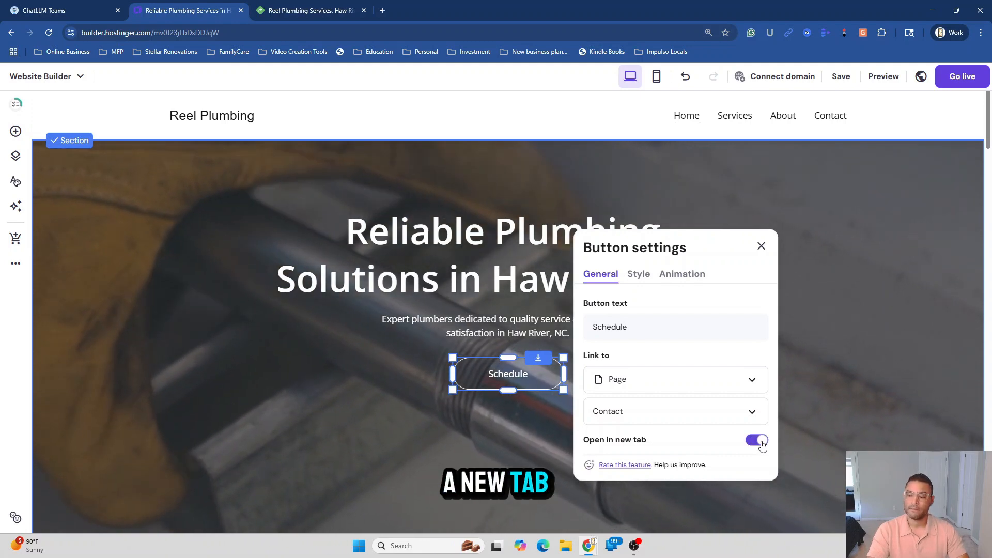
pyautogui.click(529, 471)
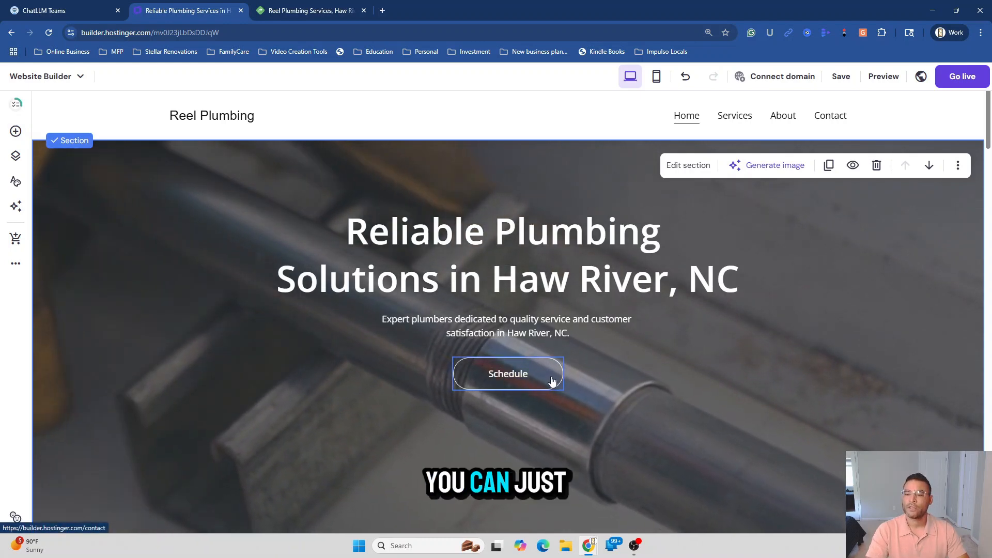
pyautogui.click(552, 381)
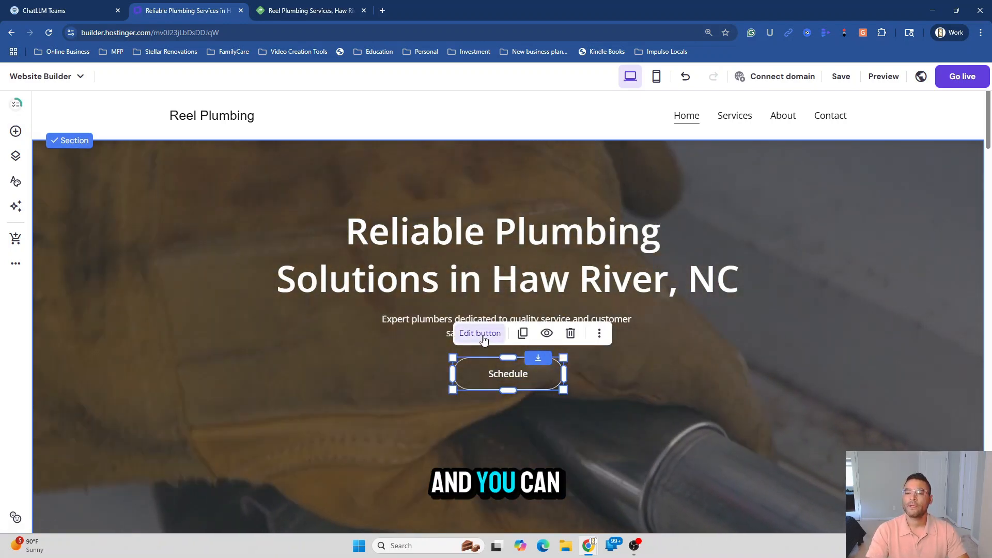
# Give the Schedule button a red fill colour
pyautogui.click(480, 333)
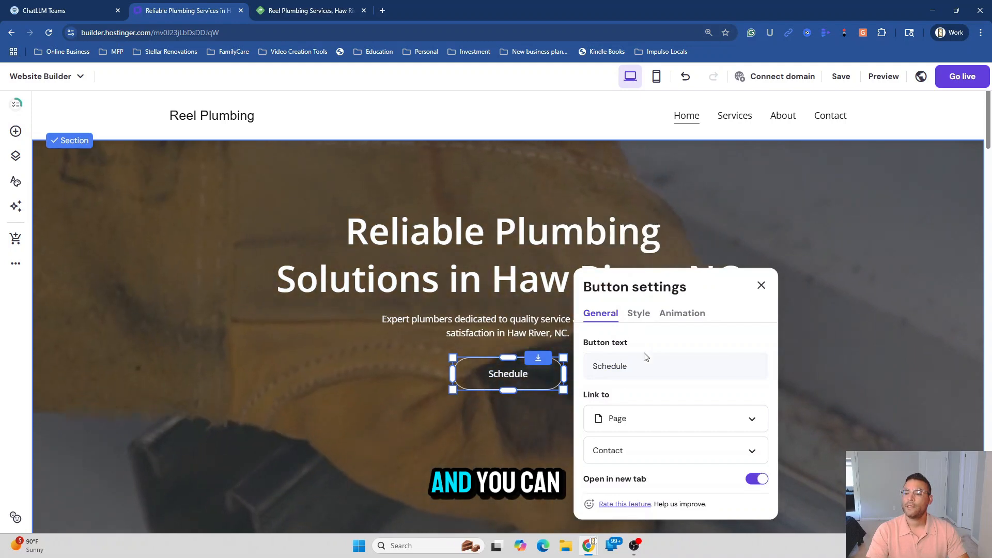
pyautogui.click(639, 314)
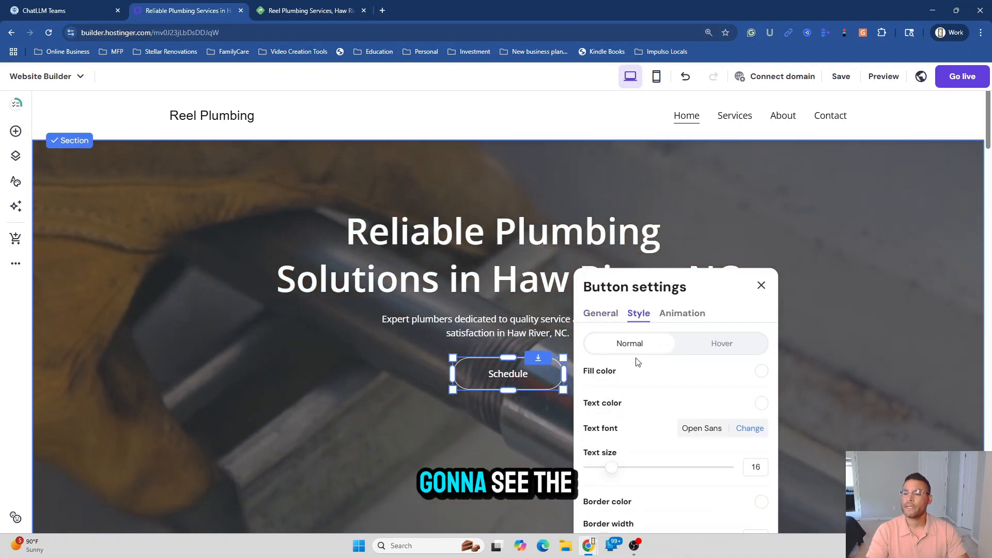
pyautogui.click(608, 376)
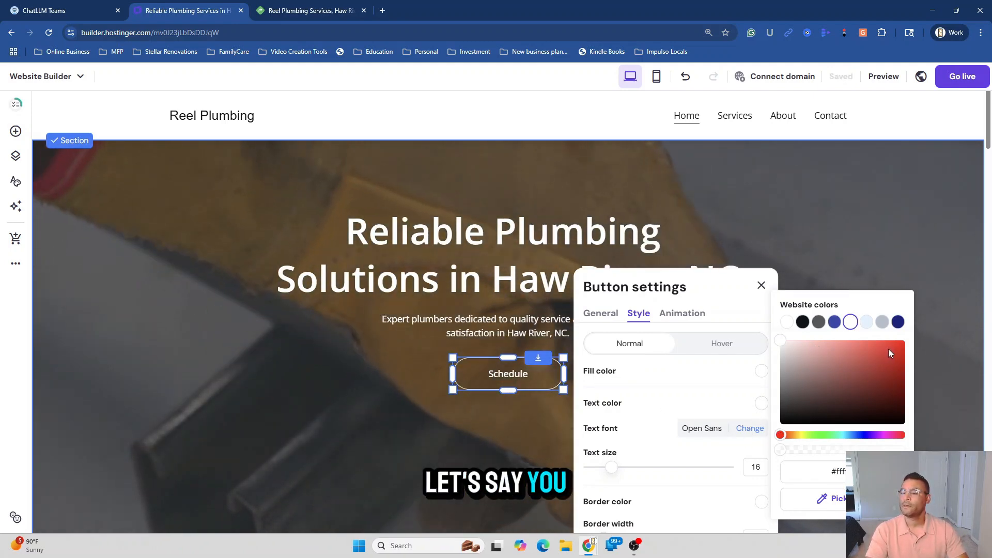
pyautogui.click(899, 346)
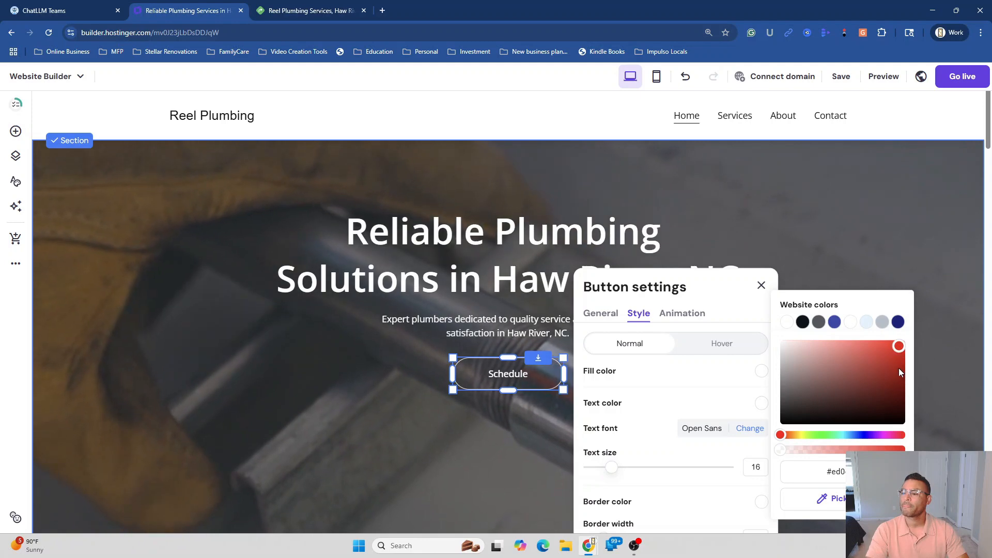
pyautogui.click(932, 414)
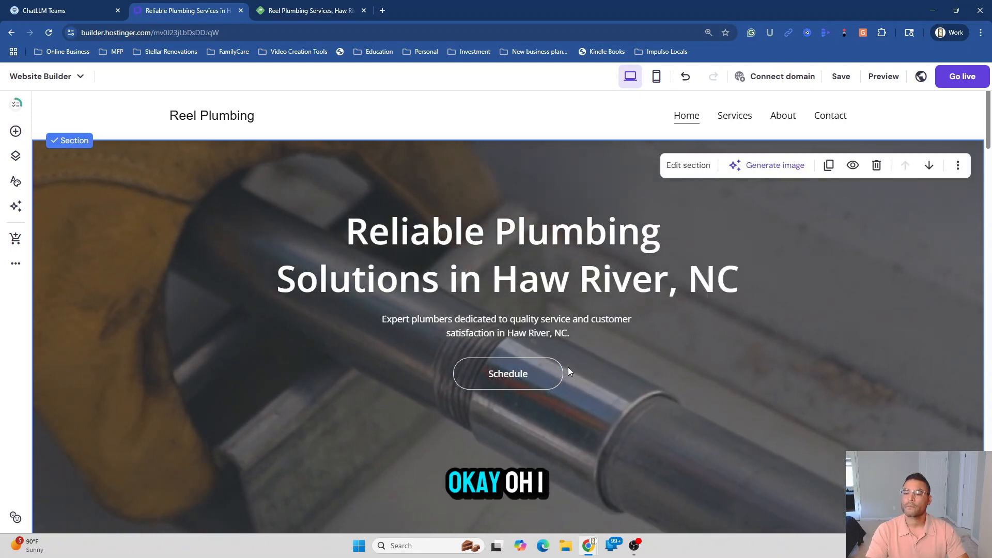
# Set a red hover fill on the Schedule button, then close the panels and deselect it
pyautogui.click(558, 377)
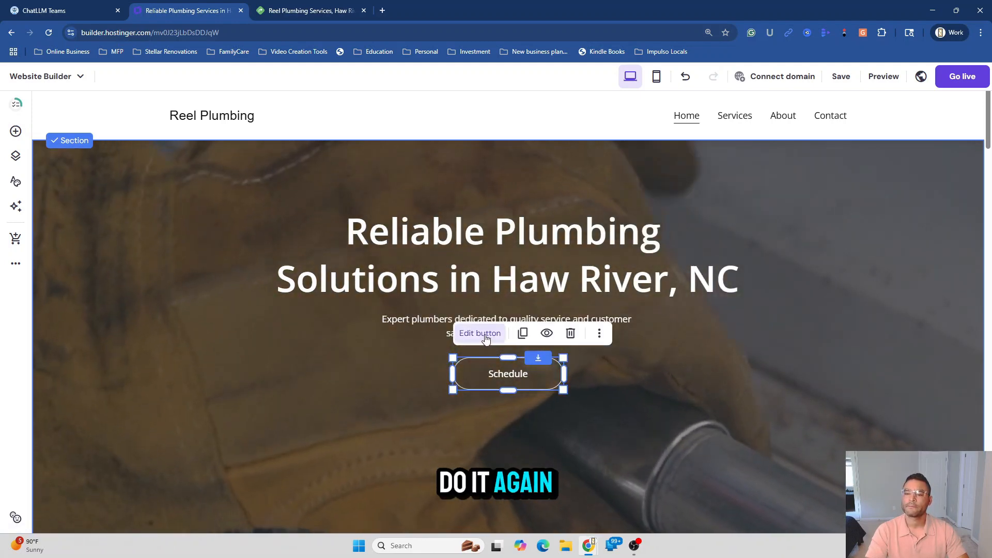
pyautogui.click(478, 332)
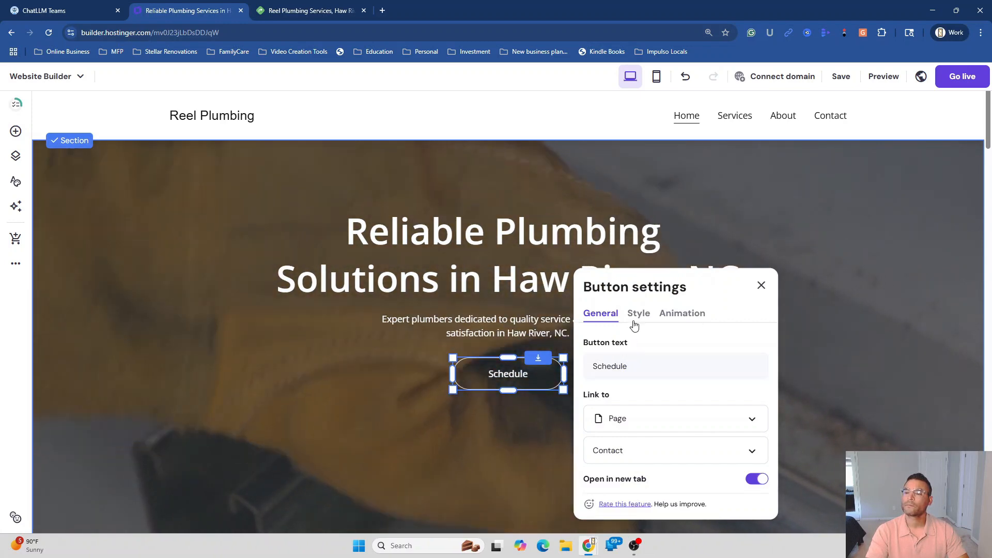
pyautogui.click(638, 314)
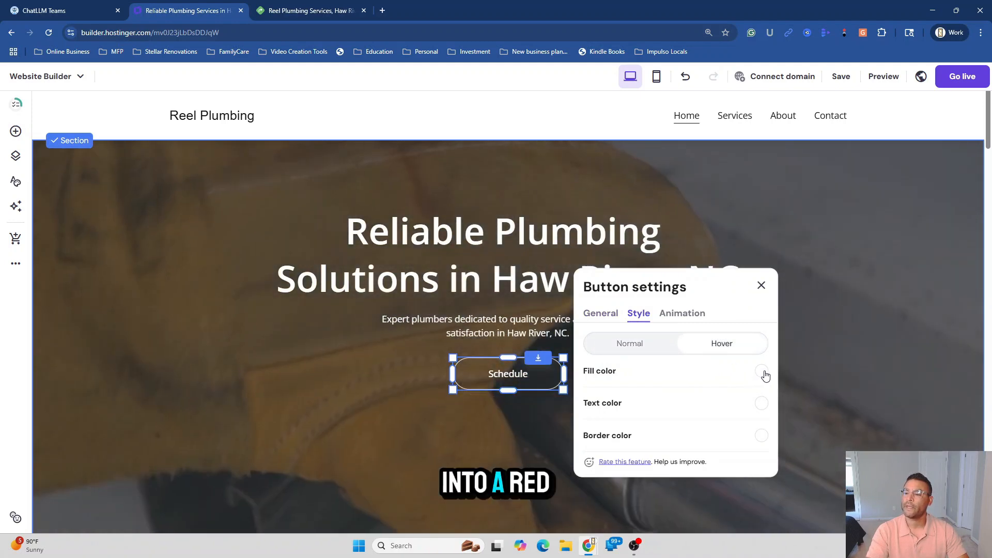
pyautogui.click(762, 372)
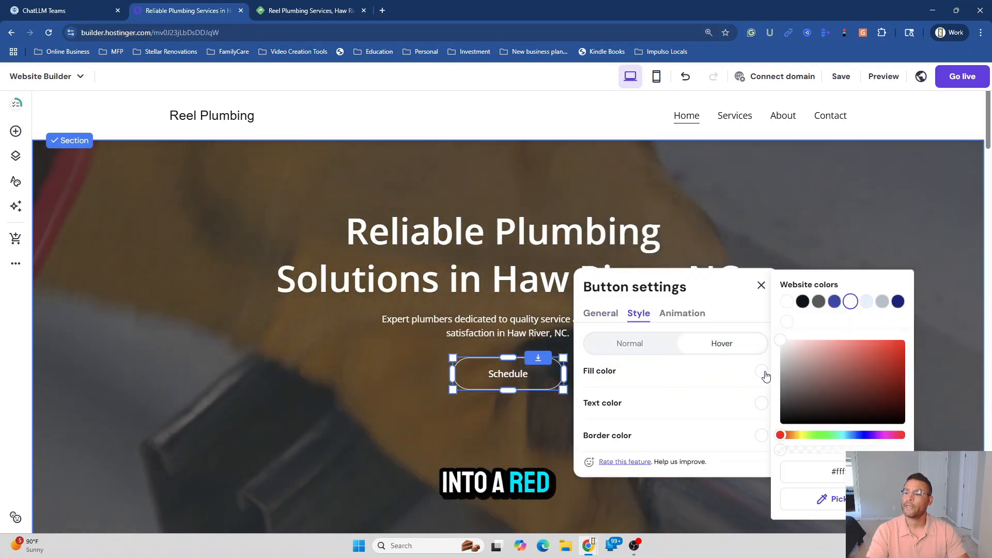
pyautogui.click(895, 346)
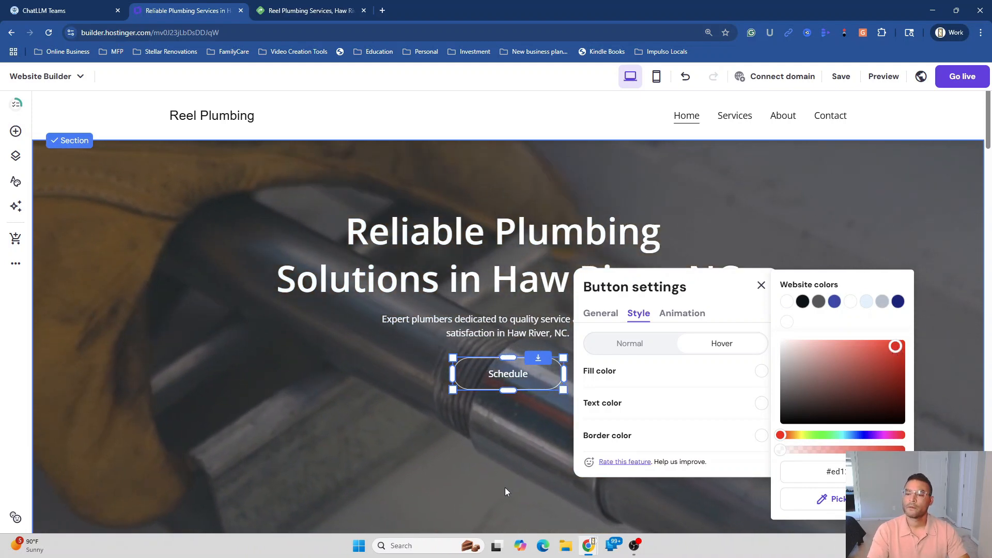
pyautogui.click(479, 504)
pyautogui.click(546, 385)
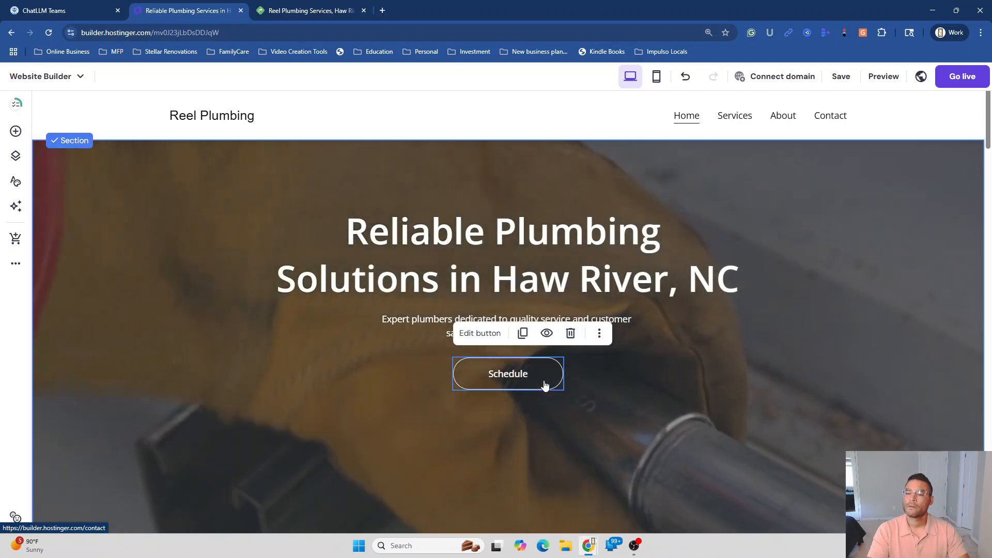
pyautogui.click(561, 450)
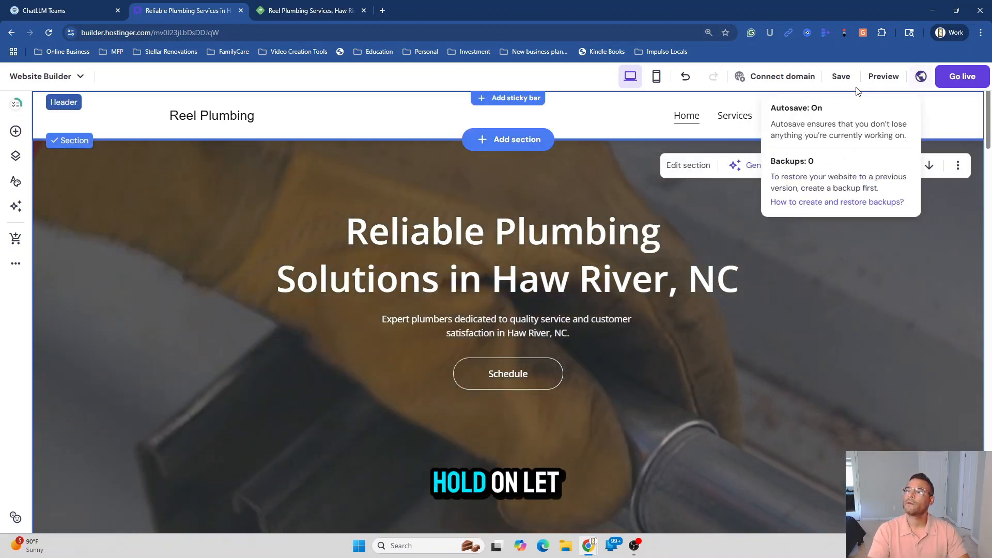
# Save the site, preview the Reel Plumbing homepage, and return to the editor
pyautogui.click(847, 82)
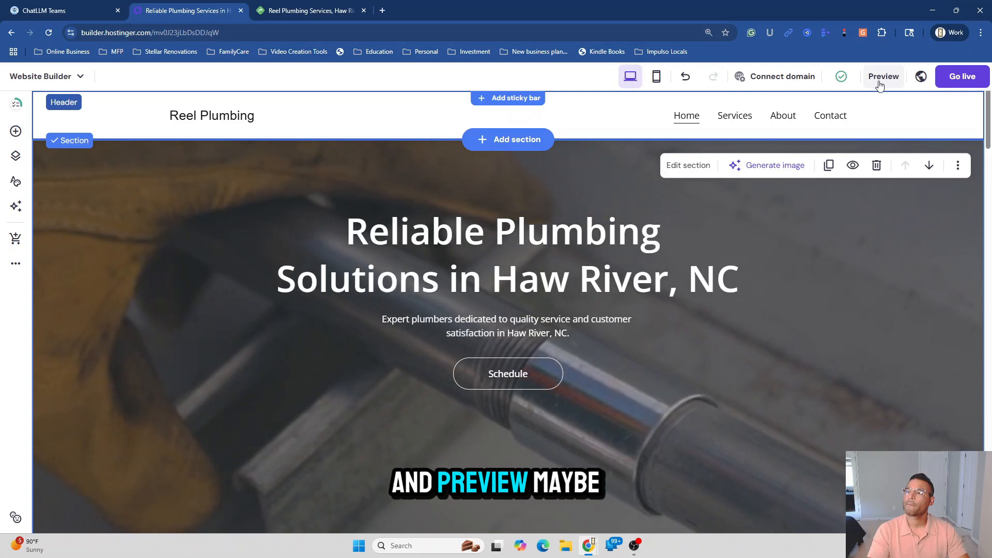
pyautogui.click(880, 83)
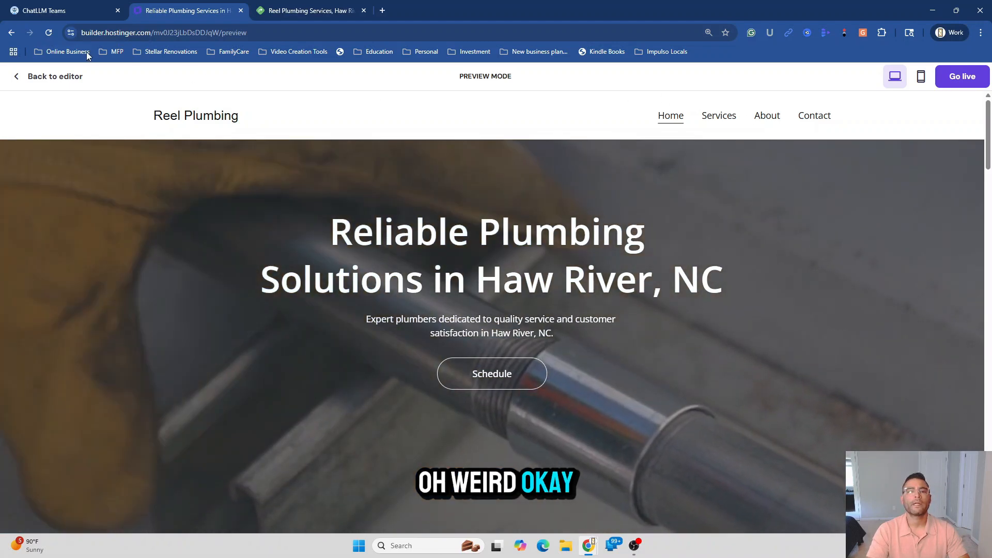
pyautogui.click(46, 87)
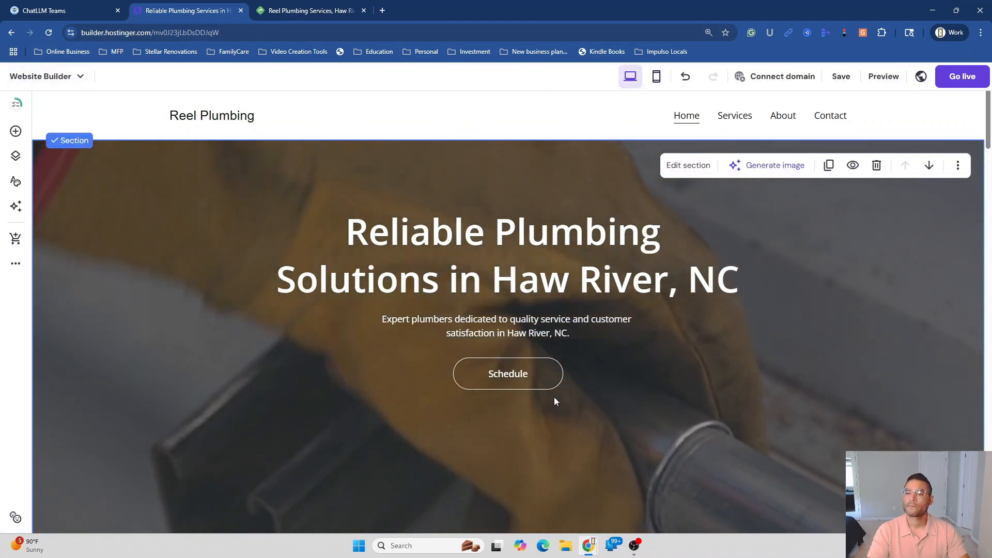
# Give the Schedule button a bright red fill colour for its hover state
pyautogui.click(546, 386)
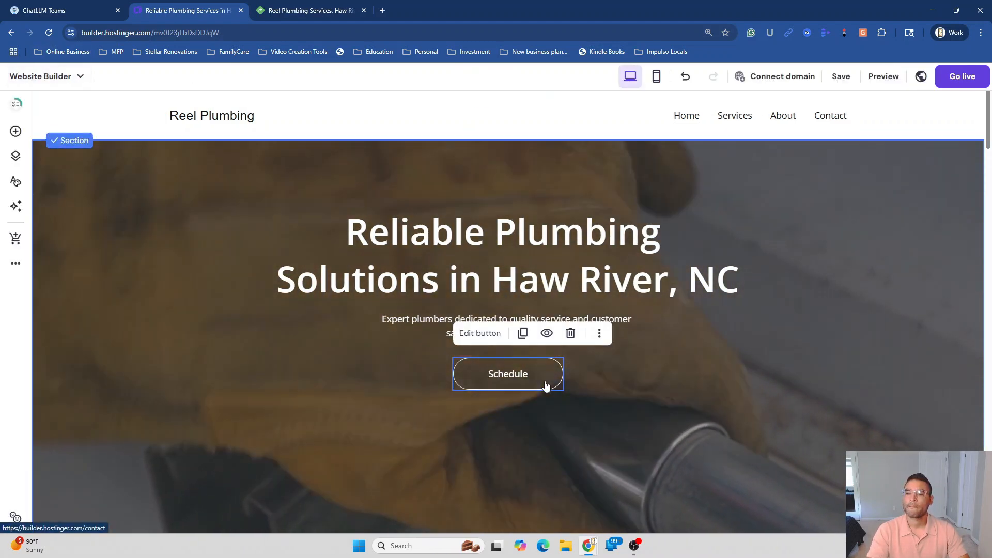
pyautogui.click(480, 333)
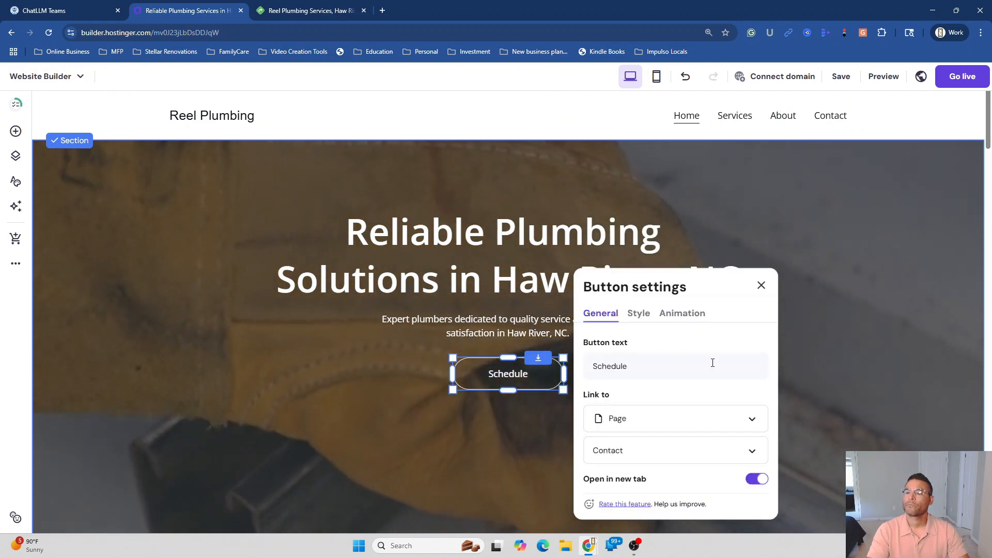
pyautogui.click(644, 317)
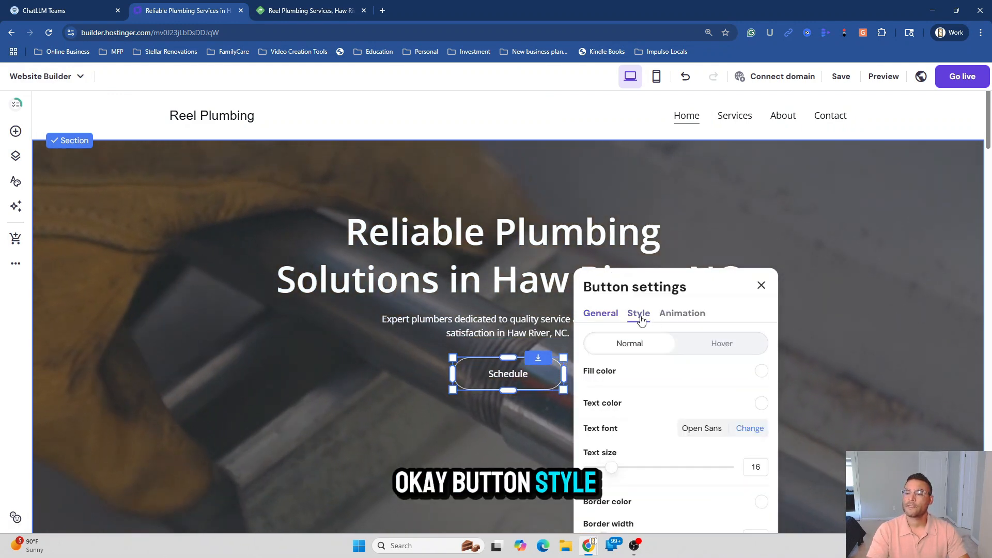
pyautogui.click(714, 352)
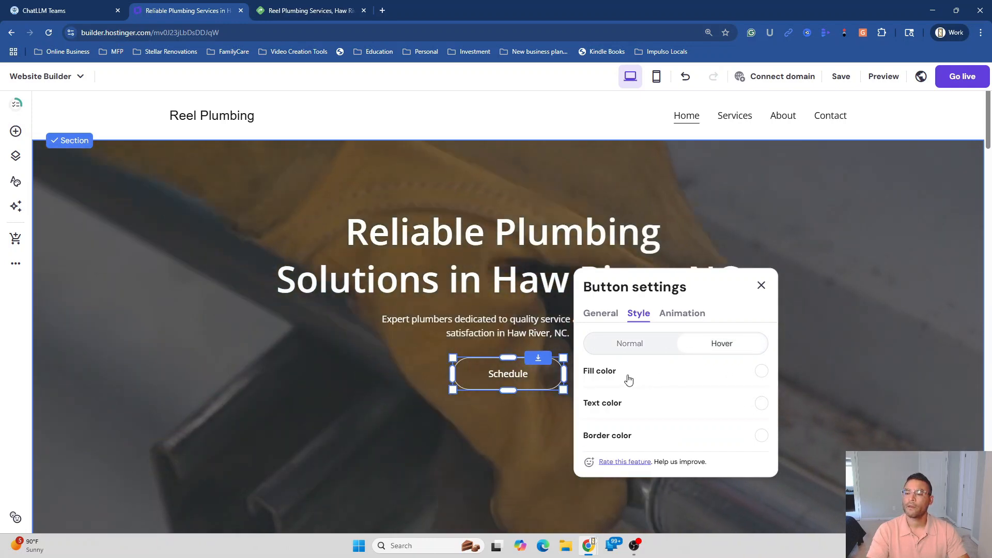
pyautogui.click(763, 373)
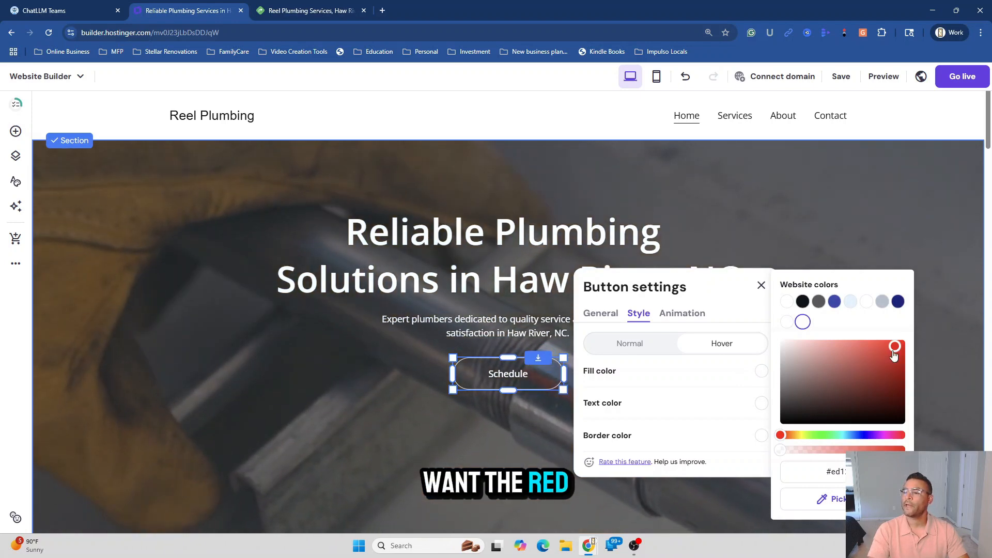
pyautogui.moveTo(895, 347); pyautogui.dragTo(902, 347)
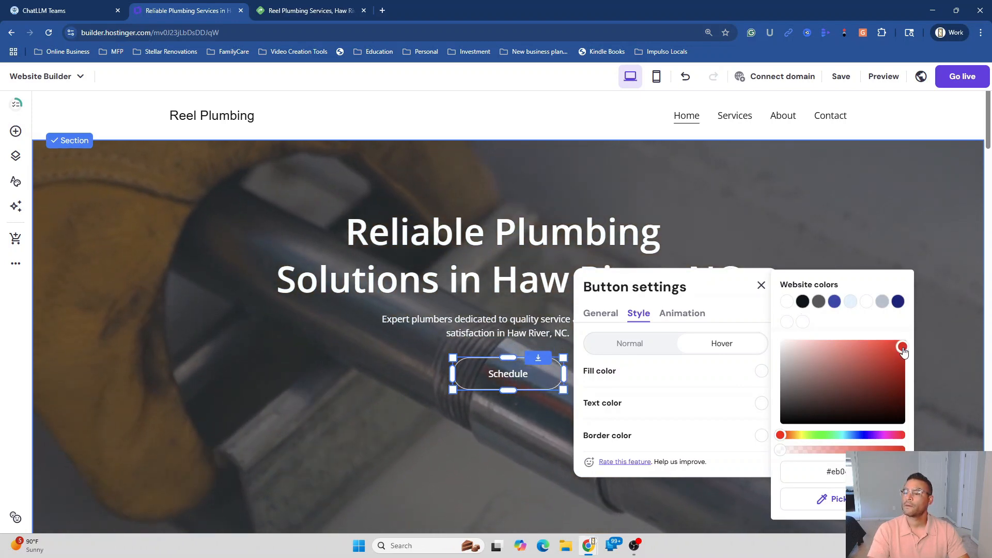
pyautogui.click(858, 472)
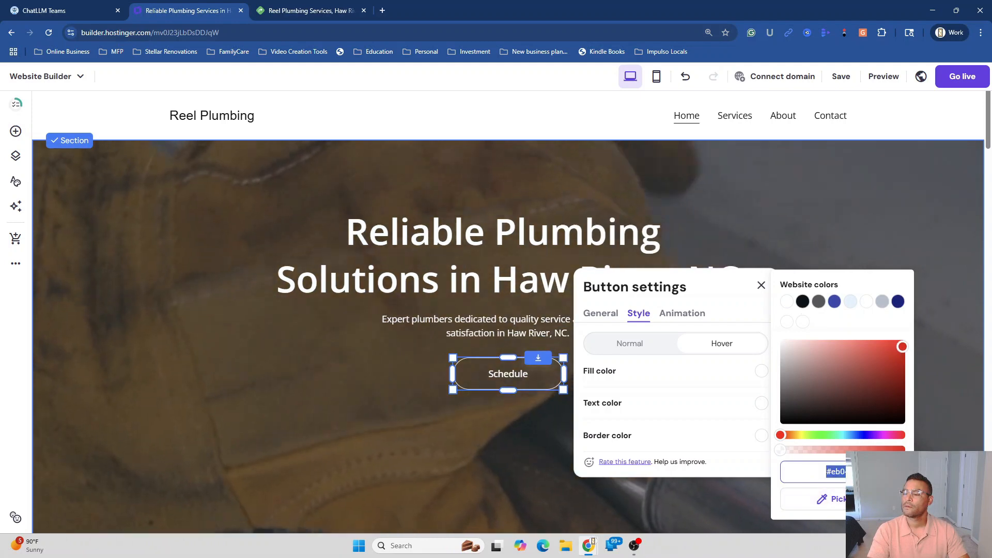
pyautogui.press('Return')
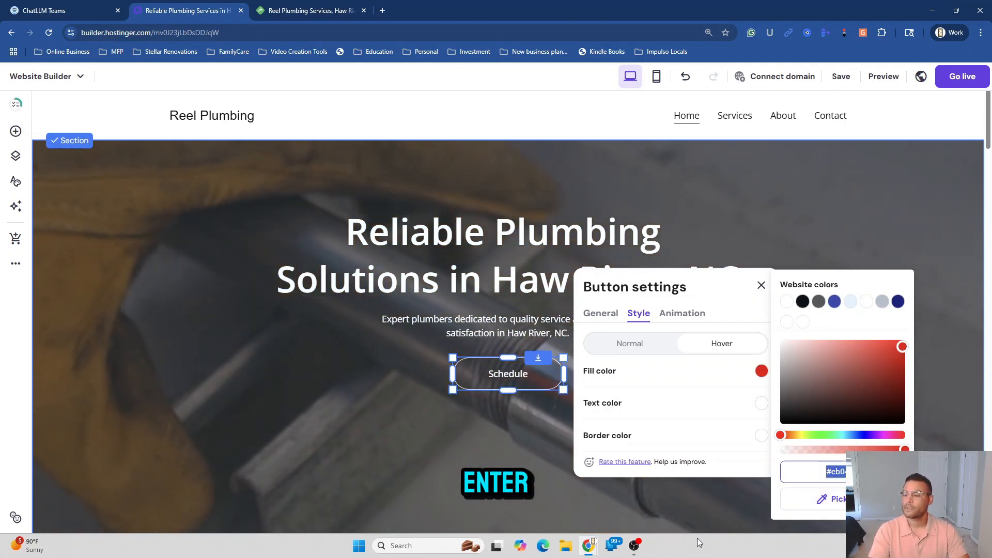
pyautogui.click(688, 521)
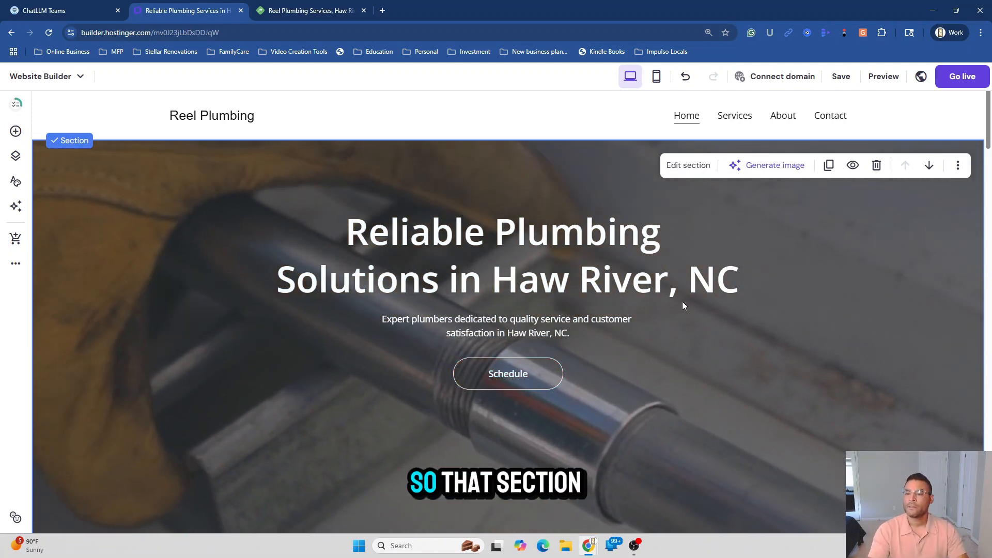
# Drag the hero section's bottom edge down to make it slightly taller
pyautogui.scroll(-3, 687, 320)
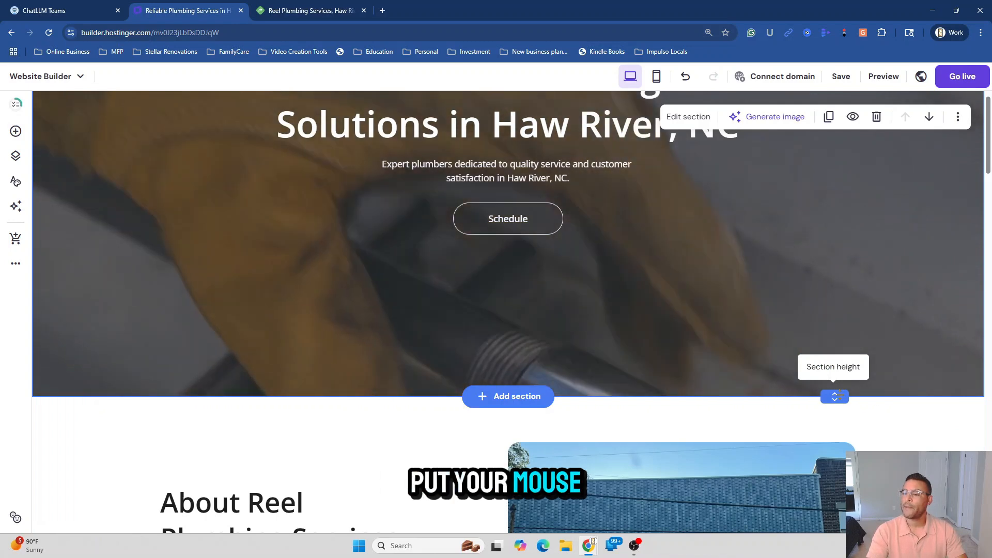
pyautogui.moveTo(834, 395); pyautogui.dragTo(835, 284)
pyautogui.scroll(3, 770, 292)
pyautogui.scroll(-1, 771, 292)
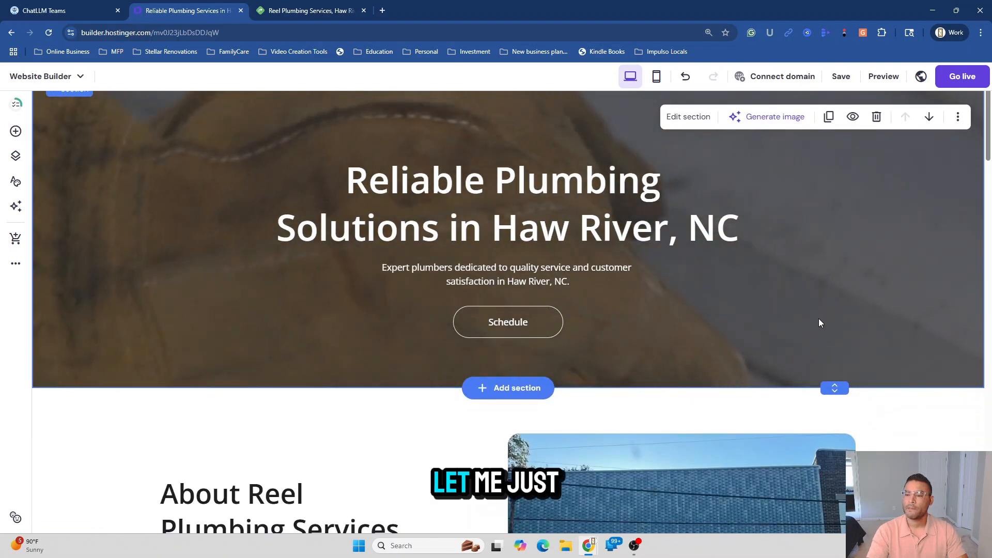
pyautogui.moveTo(839, 387); pyautogui.dragTo(841, 414)
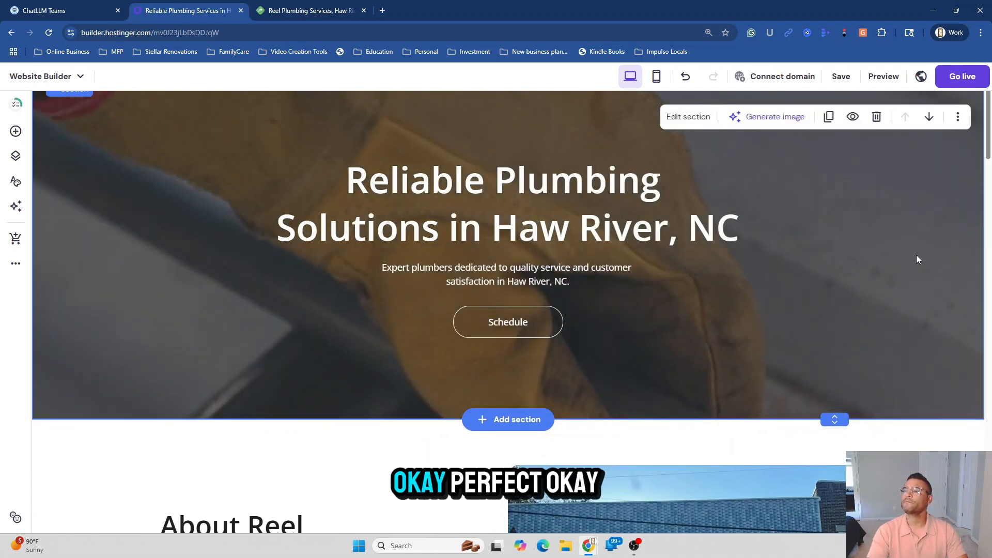
pyautogui.scroll(-4, 822, 324)
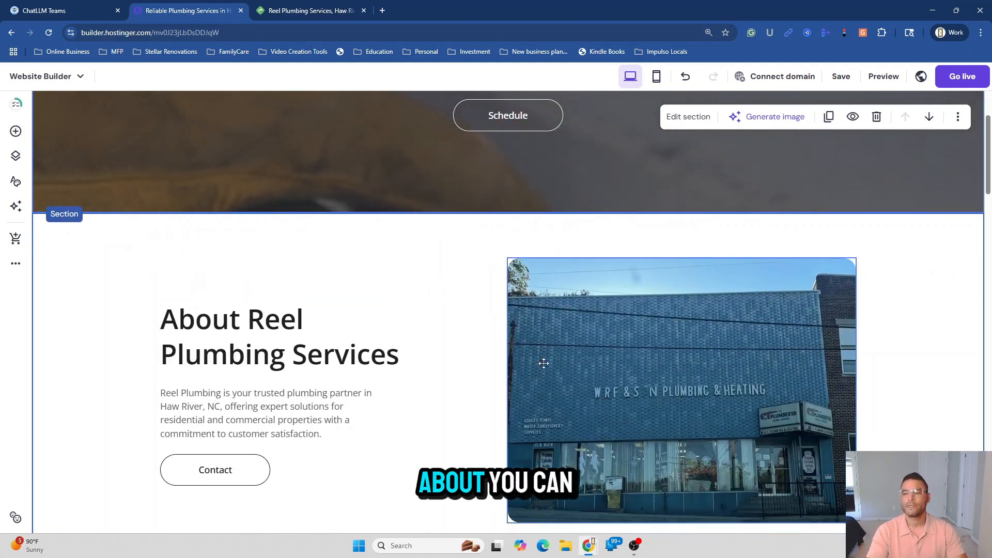
# Browse the media library for an alternative About building image, keeping the current storefront photo
pyautogui.click(620, 362)
pyautogui.scroll(-2, 629, 357)
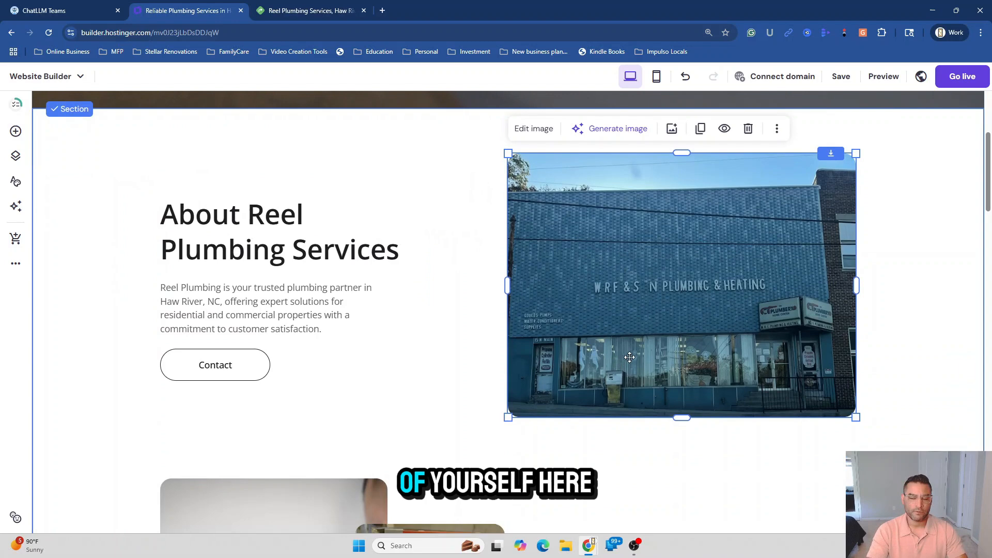
pyautogui.click(665, 331)
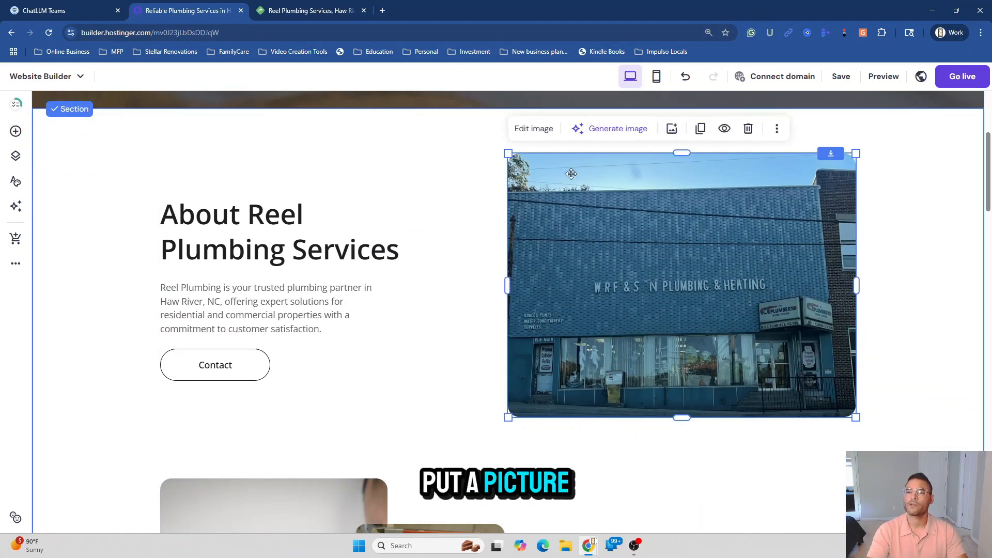
pyautogui.click(543, 131)
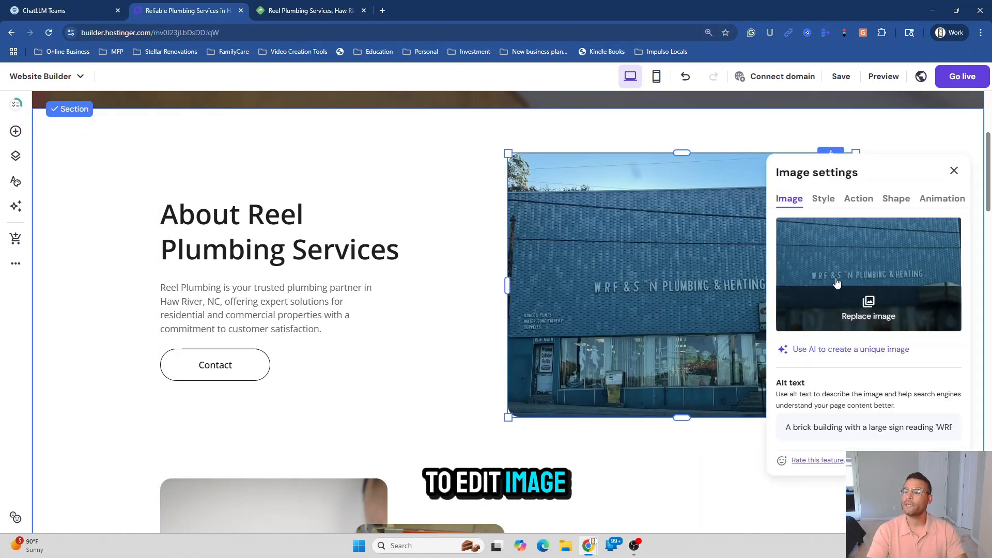
pyautogui.click(840, 312)
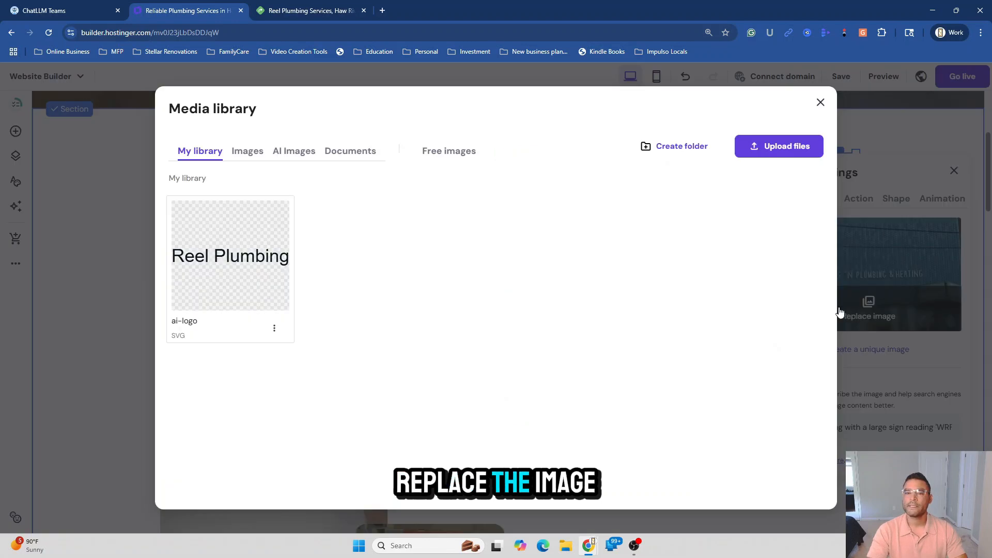
pyautogui.click(255, 159)
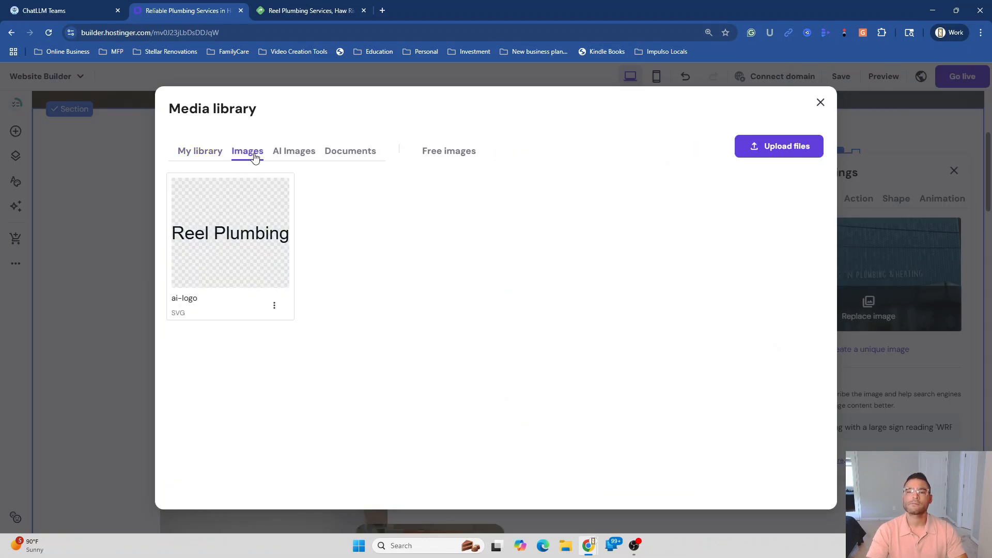
pyautogui.click(293, 154)
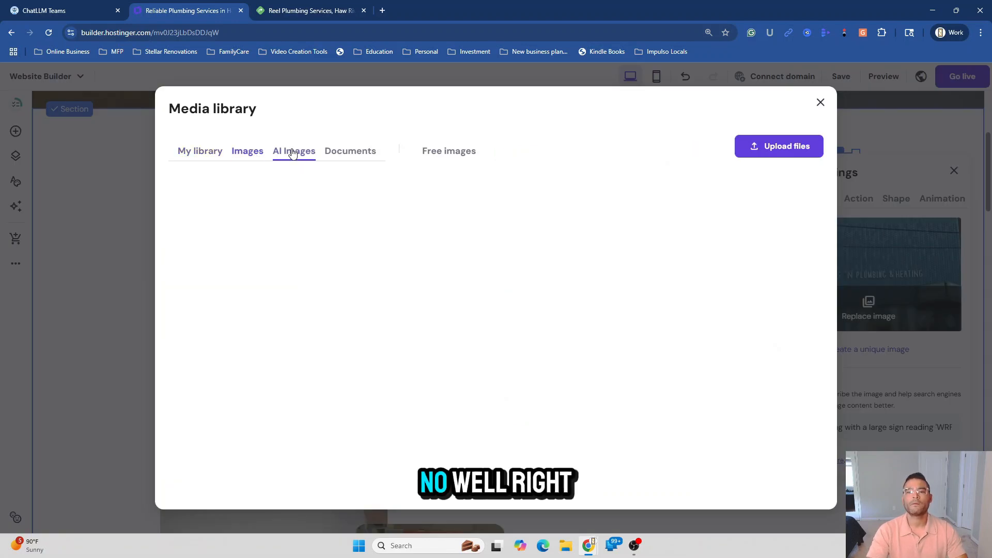
pyautogui.click(254, 159)
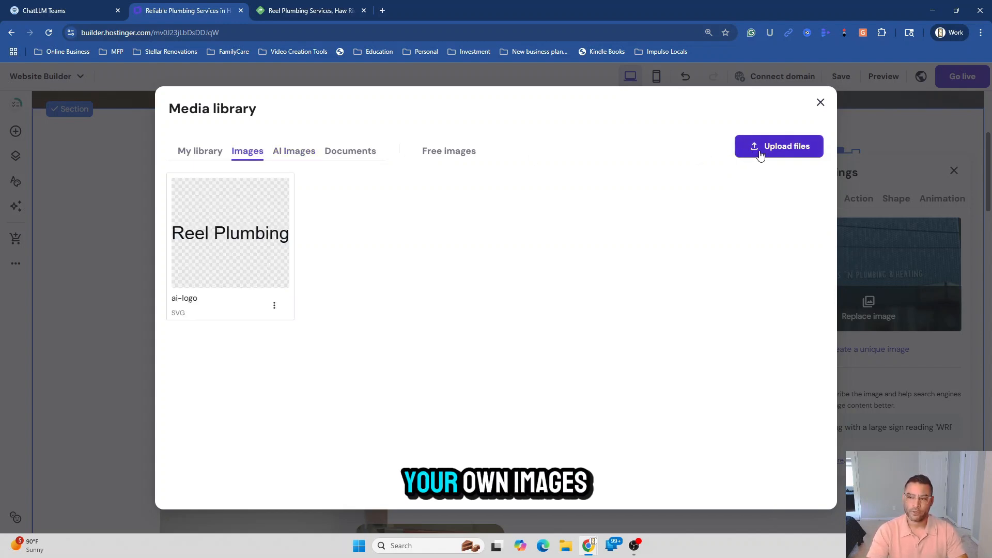
pyautogui.click(821, 103)
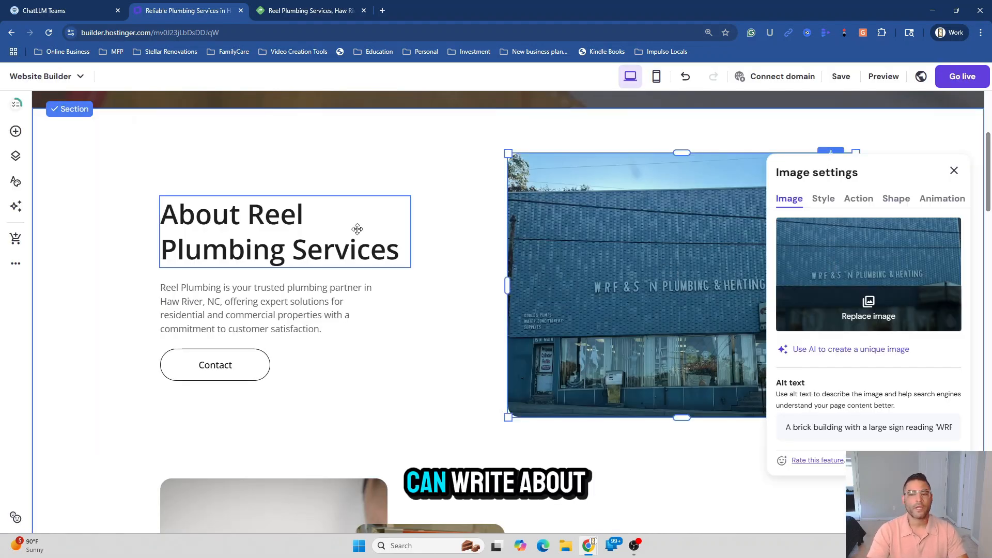
pyautogui.click(955, 172)
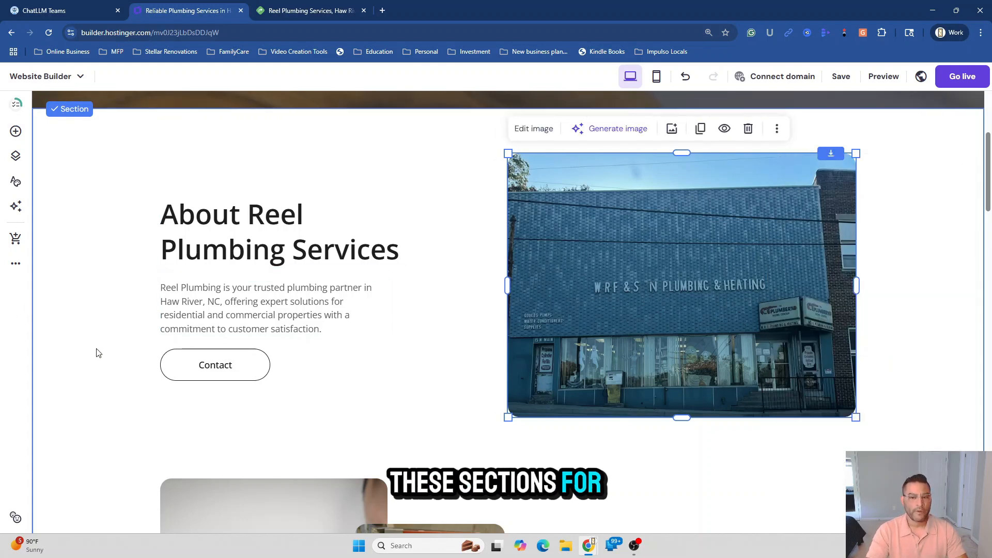
# Scroll down to review the Our Experienced Team section and back
pyautogui.scroll(2, 96, 353)
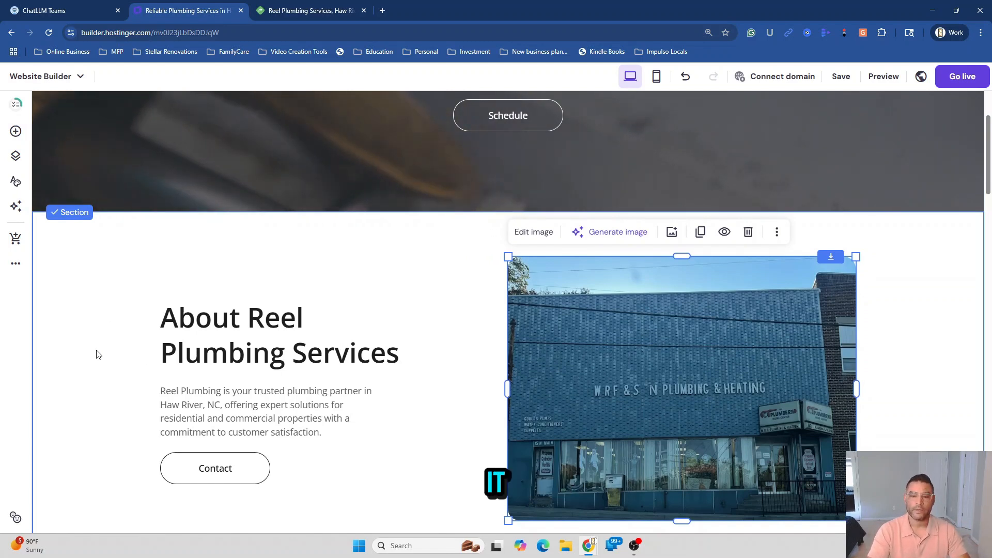
pyautogui.scroll(-1, 99, 354)
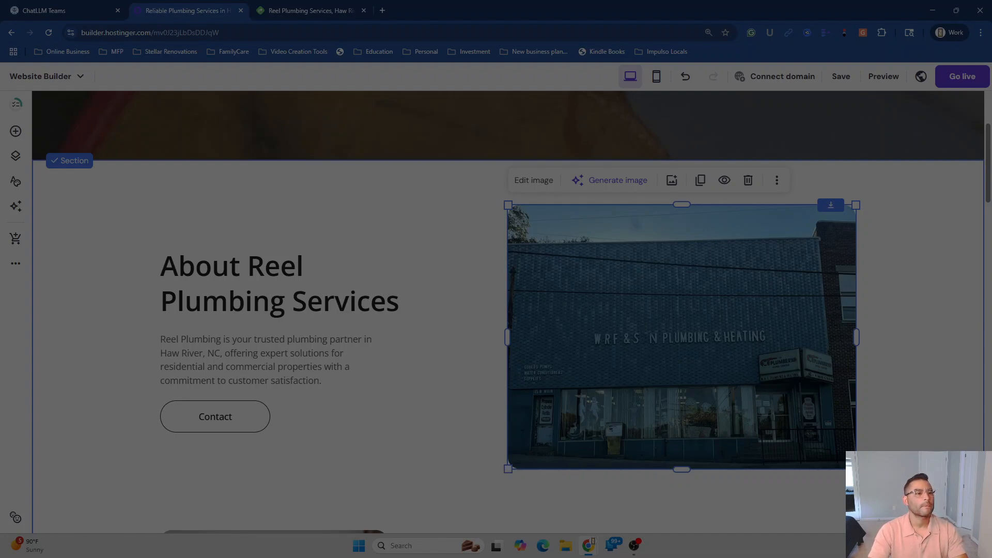
pyautogui.scroll(-5, 294, 313)
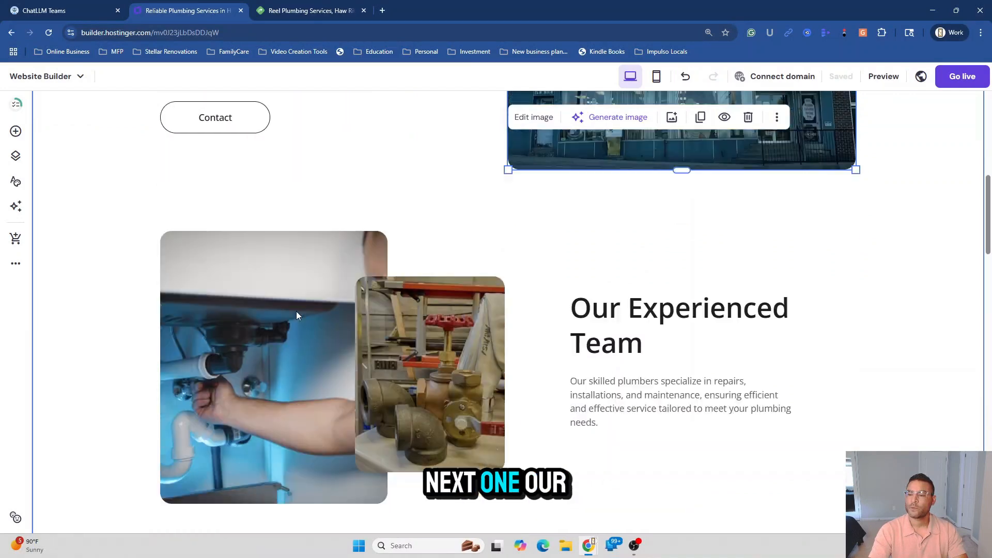
pyautogui.scroll(-6, 297, 316)
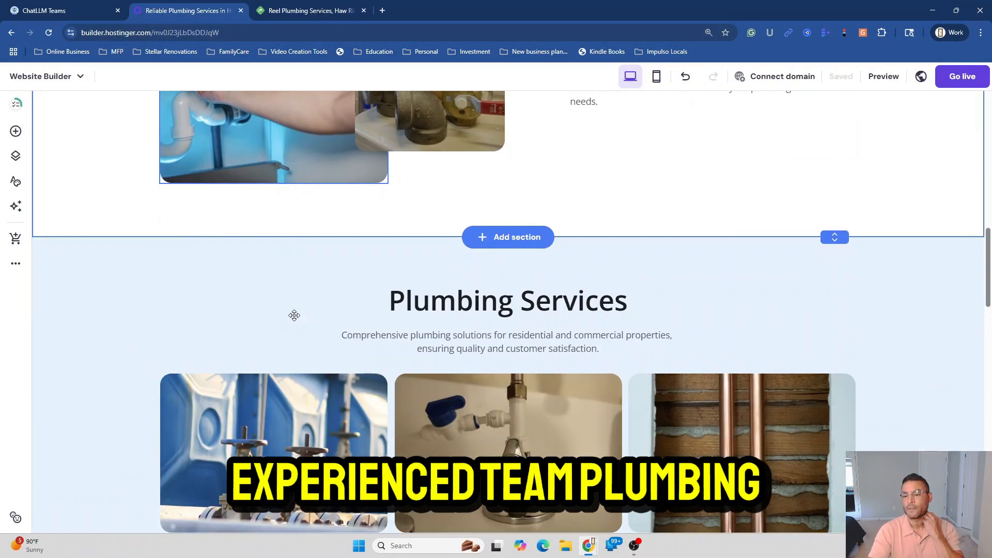
pyautogui.scroll(4, 295, 326)
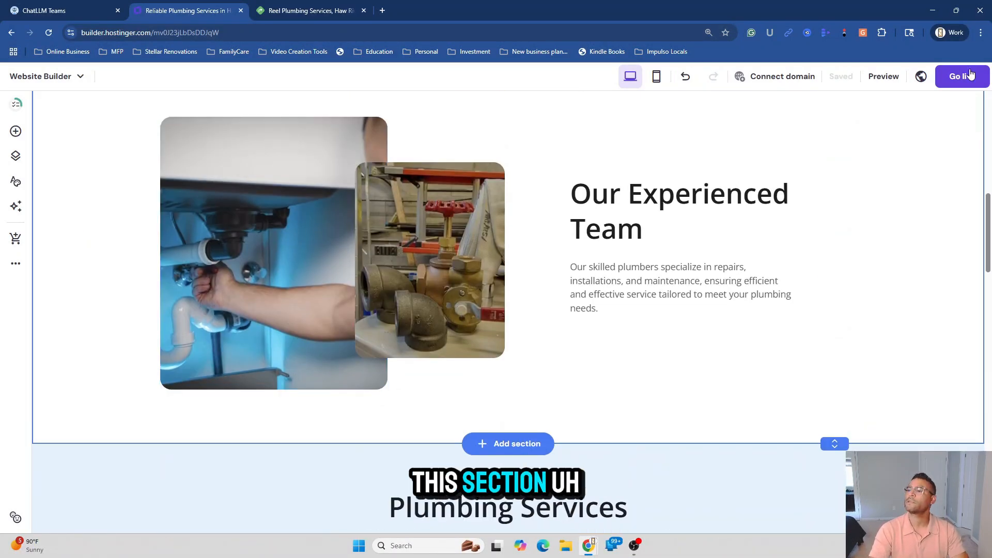
# Reduce Chrome's page zoom from 110% to 75%
pyautogui.click(981, 33)
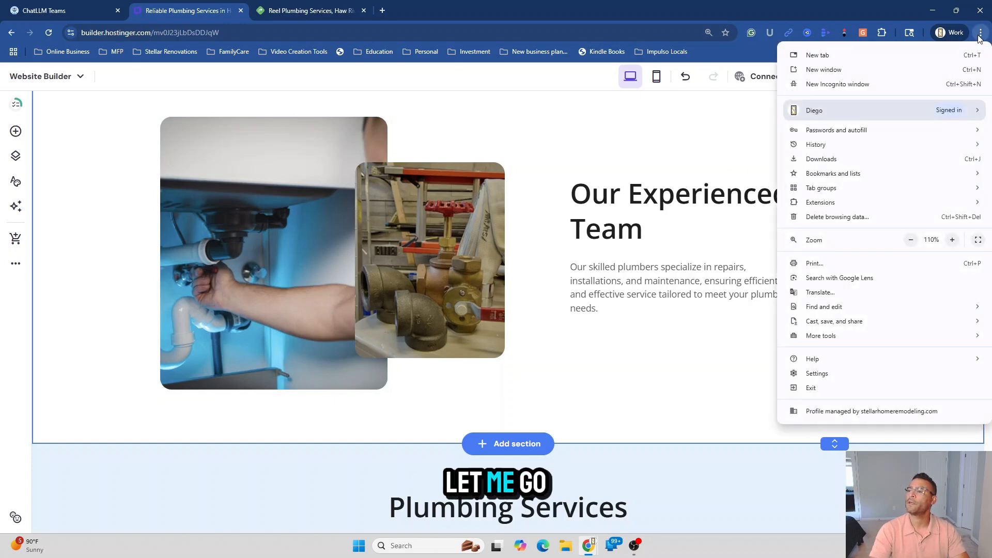
pyautogui.click(911, 240)
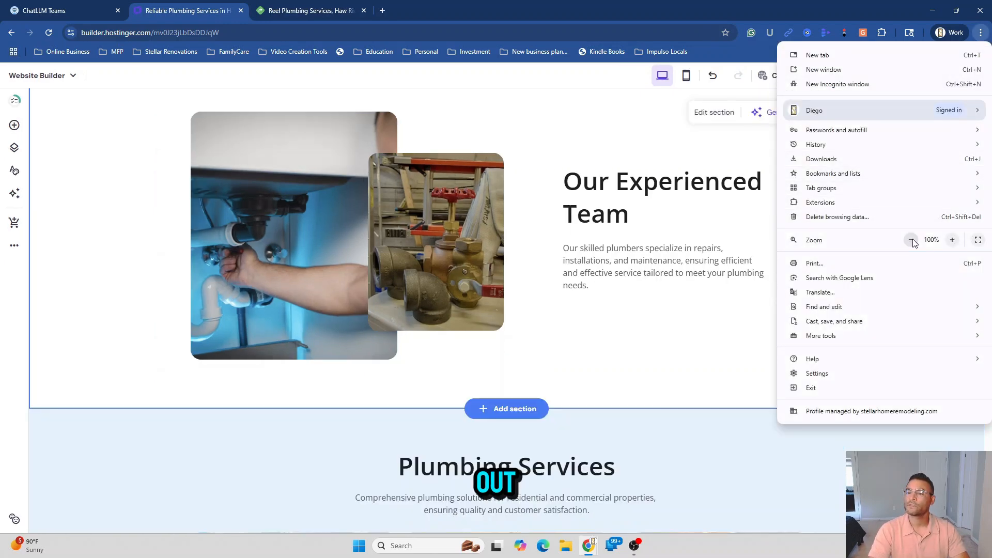
pyautogui.click(912, 240)
pyautogui.click(912, 241)
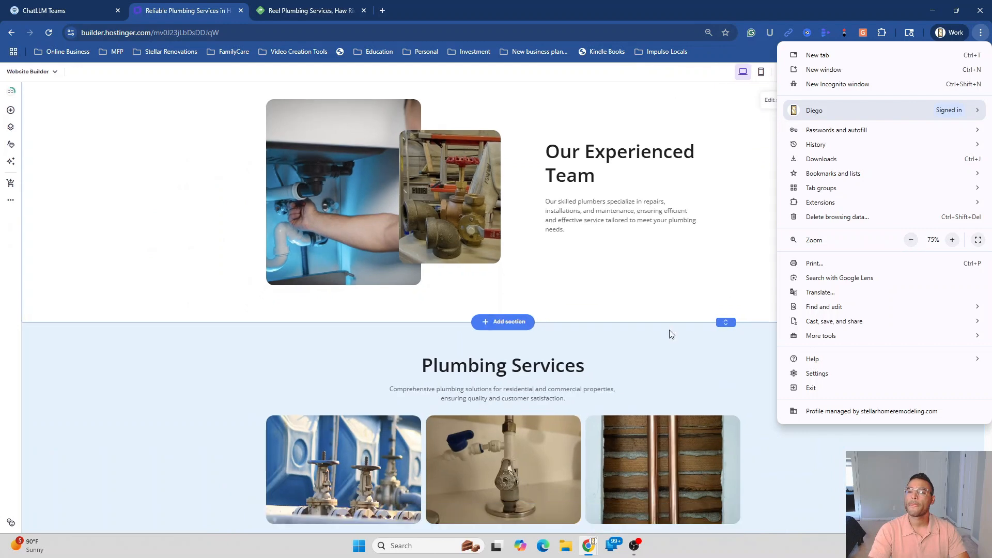
pyautogui.click(671, 336)
# Snip a screenshot covering the About and Our Experienced Team sections
pyautogui.scroll(3, 669, 341)
pyautogui.scroll(1, 671, 344)
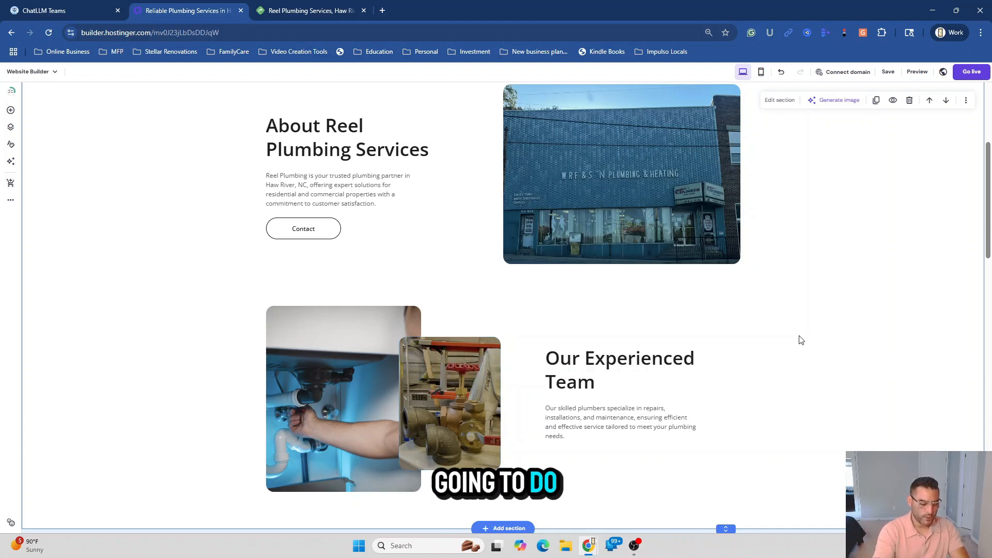
pyautogui.press('super+shift+s')
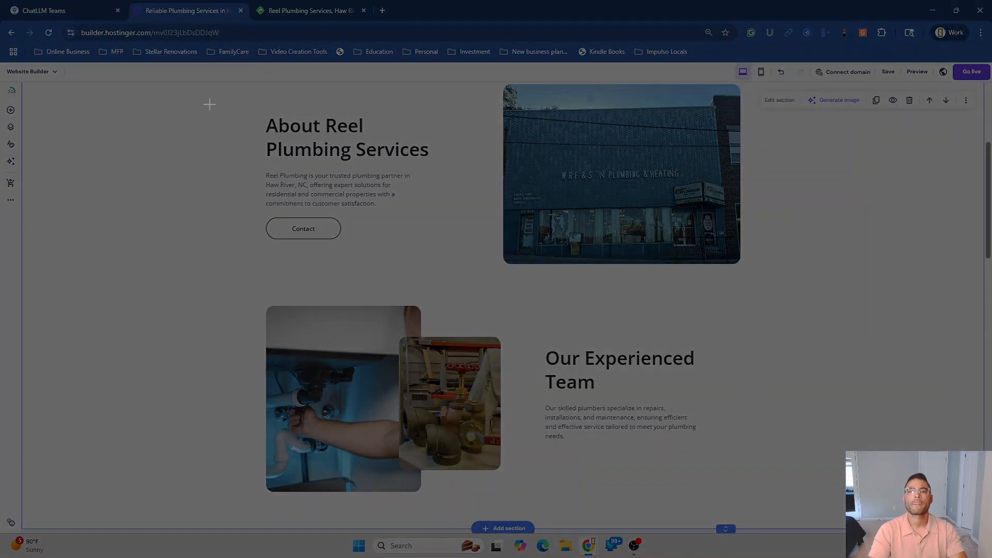
pyautogui.moveTo(702, 86); pyautogui.dragTo(830, 508)
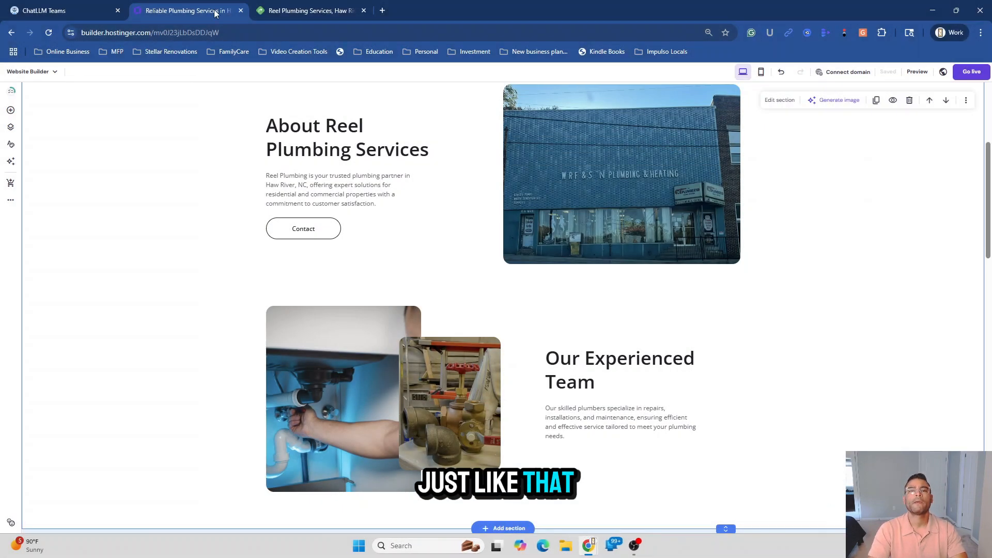
# Download the Seedream-generated blue water-drop Reel Plumbing logo from the ChatLLM chat
pyautogui.click(50, 12)
pyautogui.scroll(-2, 339, 324)
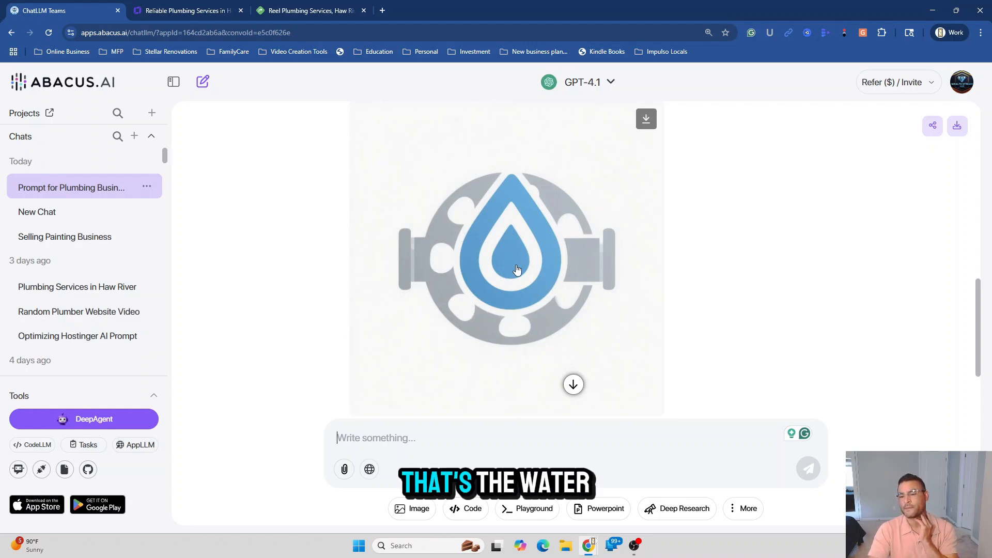
pyautogui.scroll(3, 630, 353)
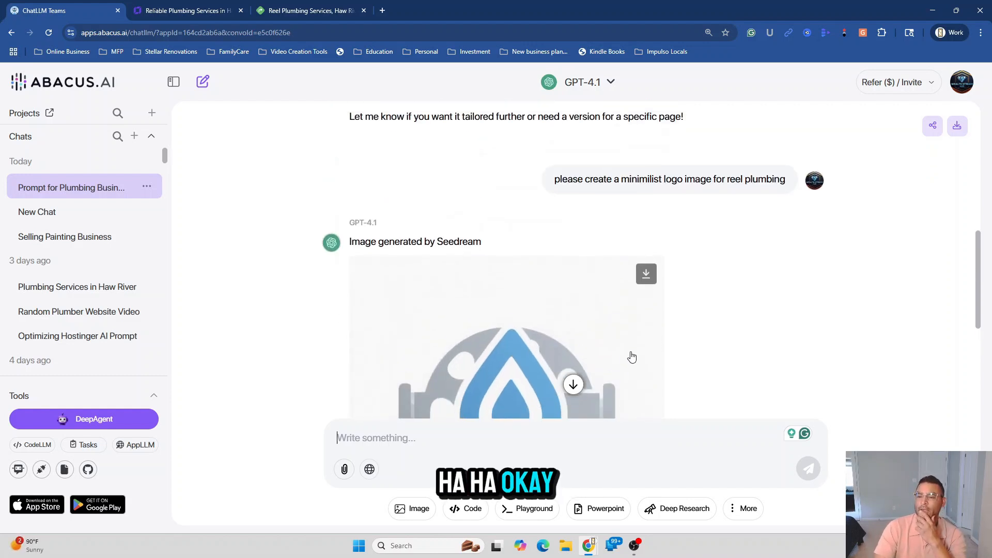
pyautogui.scroll(-5, 631, 356)
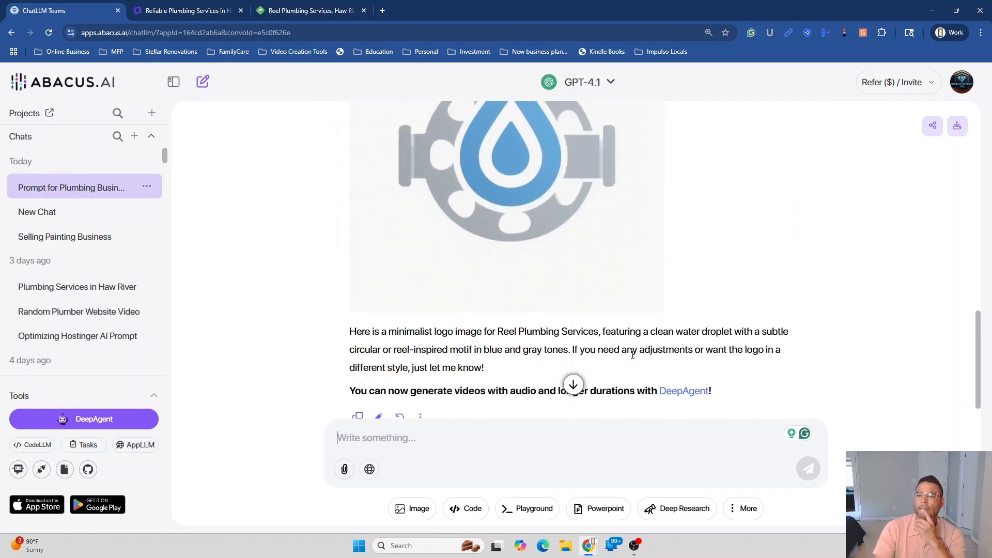
pyautogui.scroll(-1, 632, 355)
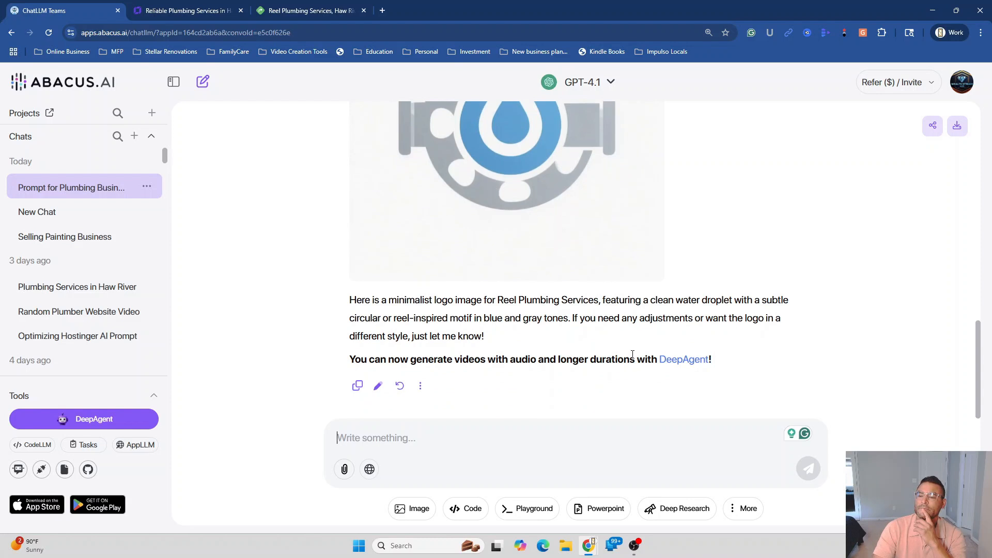
pyautogui.scroll(4, 633, 355)
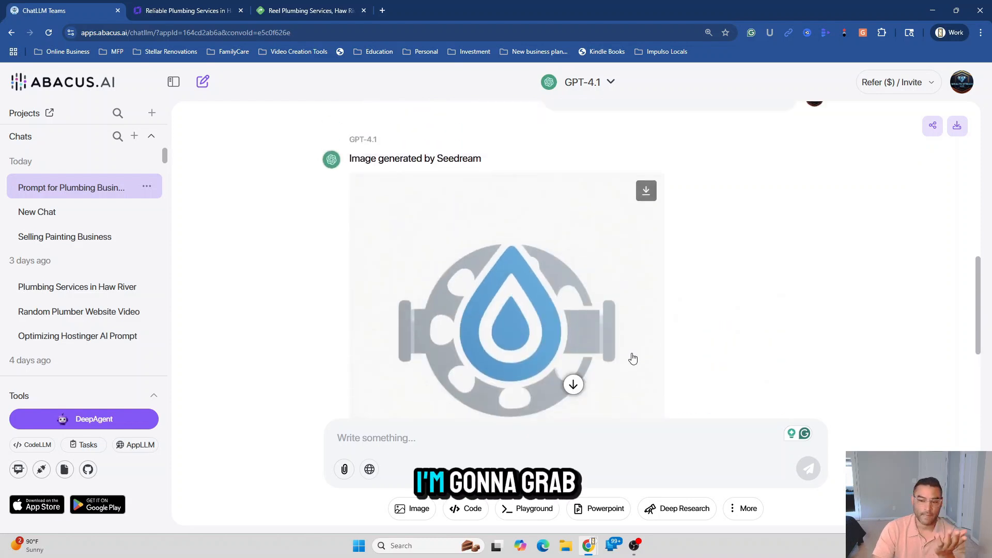
pyautogui.click(648, 194)
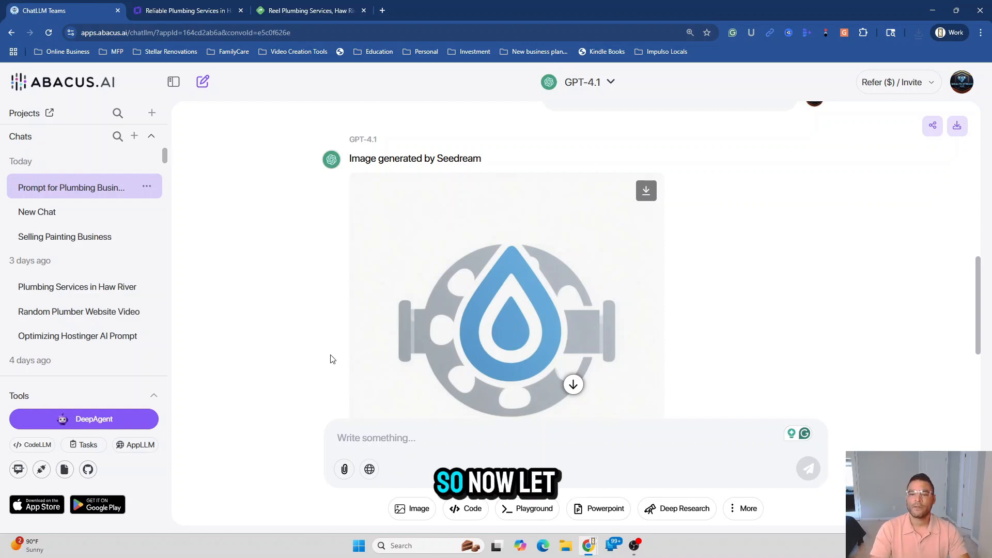
pyautogui.scroll(-4, 333, 356)
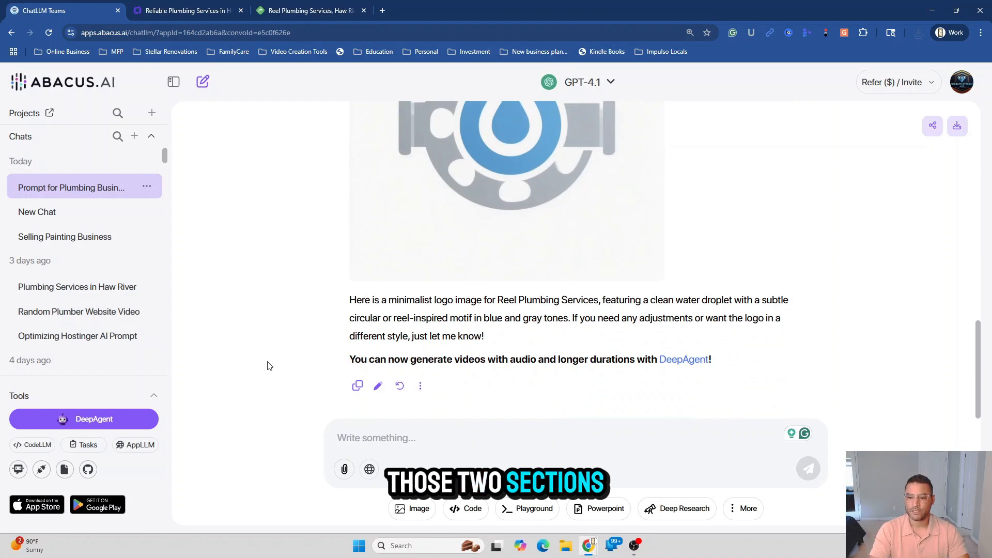
# Attach the newest screenshot of the sections to the ChatLLM message
pyautogui.click(344, 471)
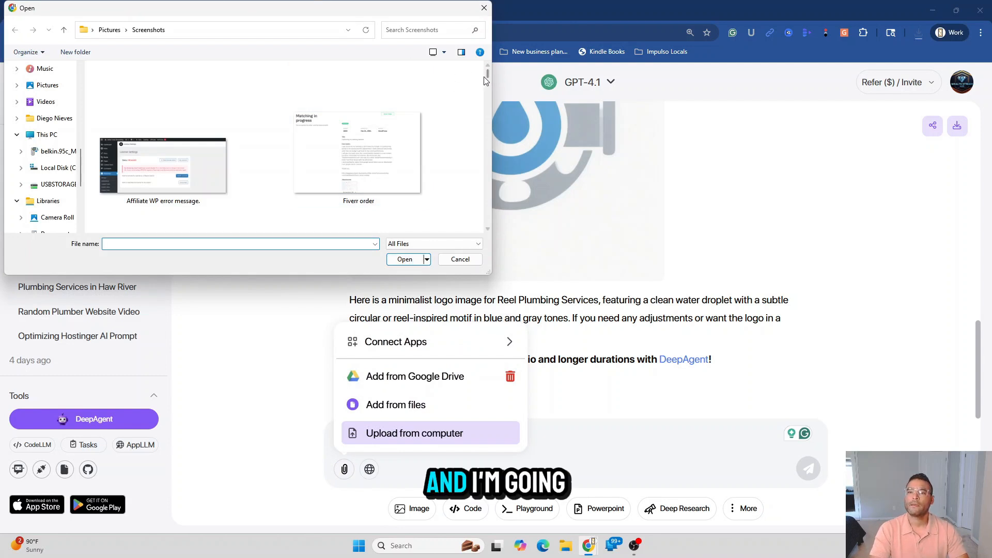
pyautogui.moveTo(487, 79); pyautogui.dragTo(487, 226)
pyautogui.click(163, 171)
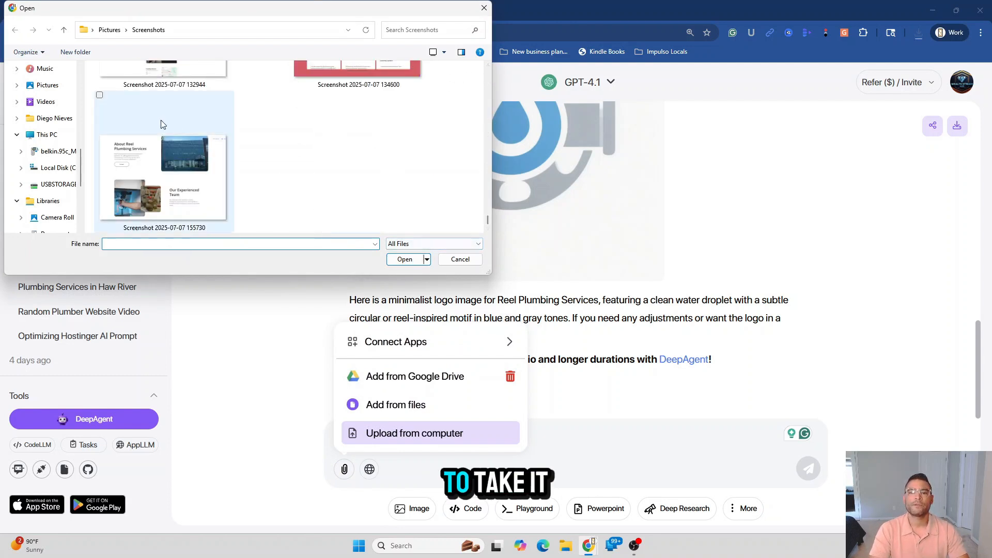
pyautogui.click(405, 259)
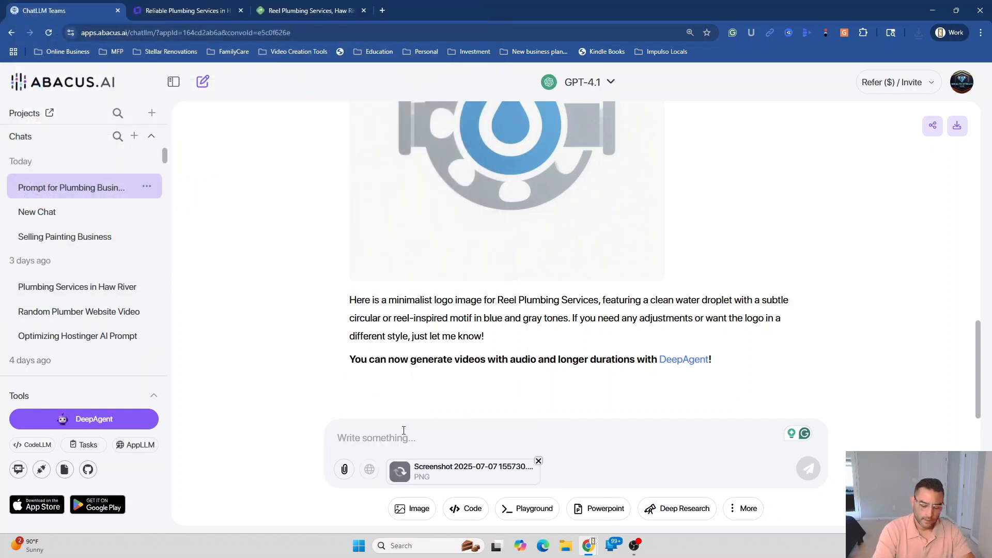
# Ask GPT-4.1 for SEO-optimized content for the screenshotted section, fixing the typos first
pyautogui.write('now pleae ')
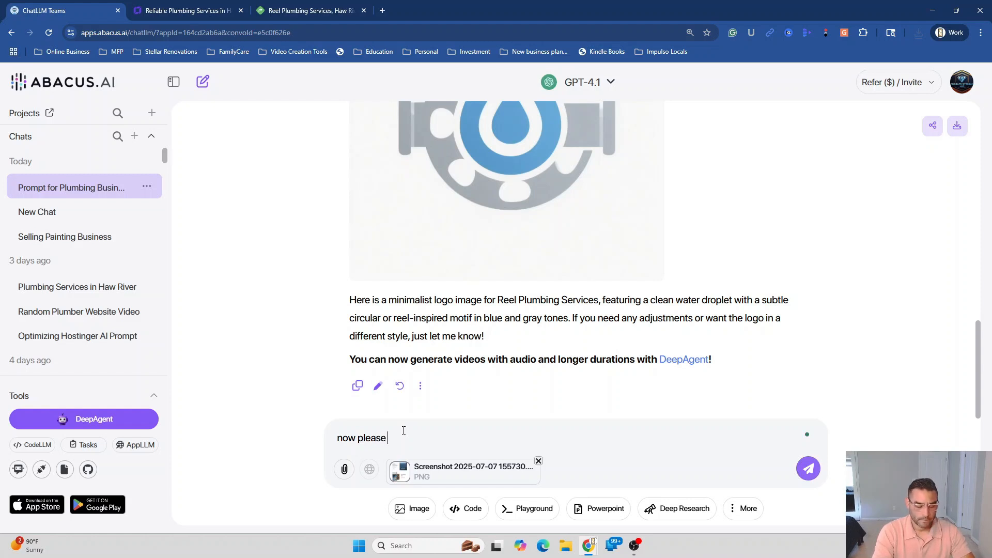
pyautogui.write('create c')
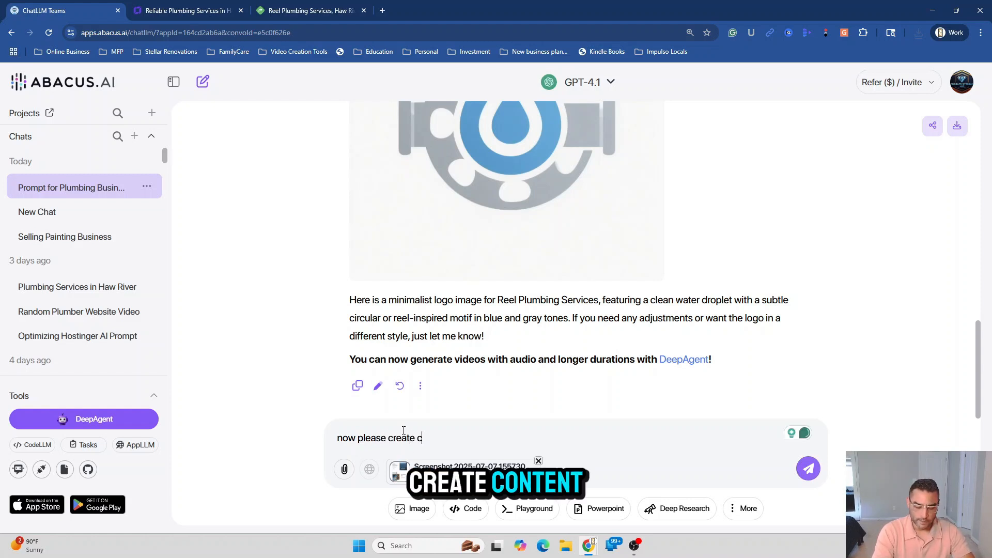
pyautogui.write('ontent for ')
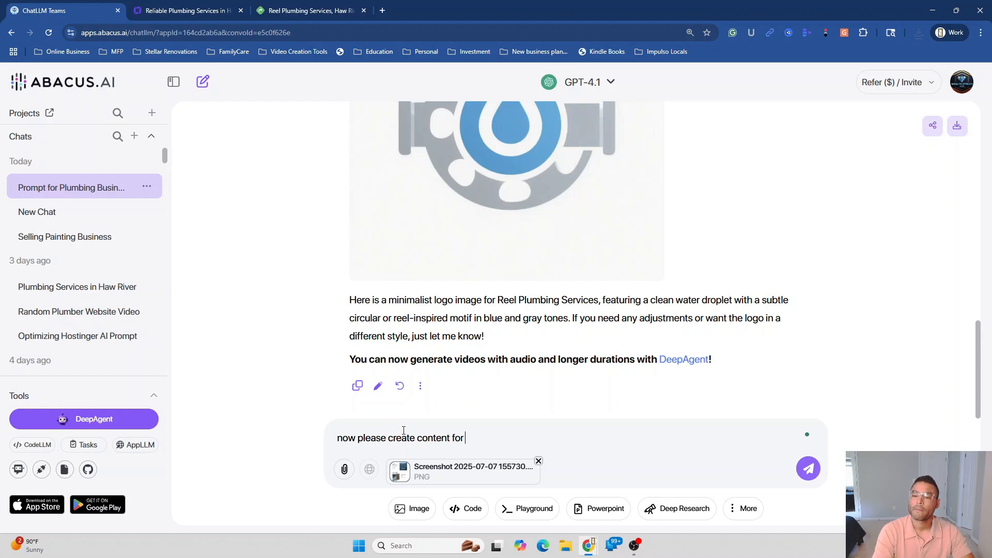
pyautogui.write('the se')
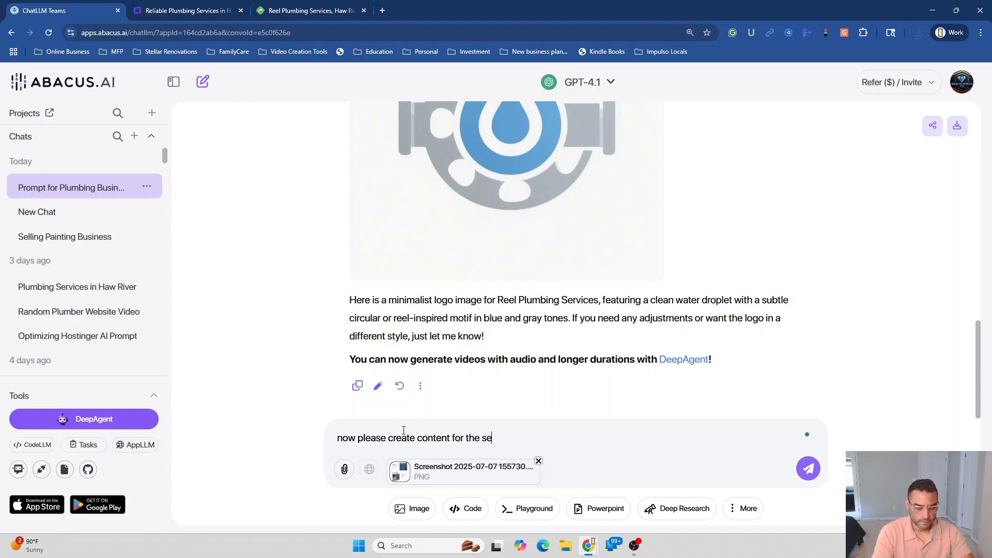
pyautogui.write('ction shown')
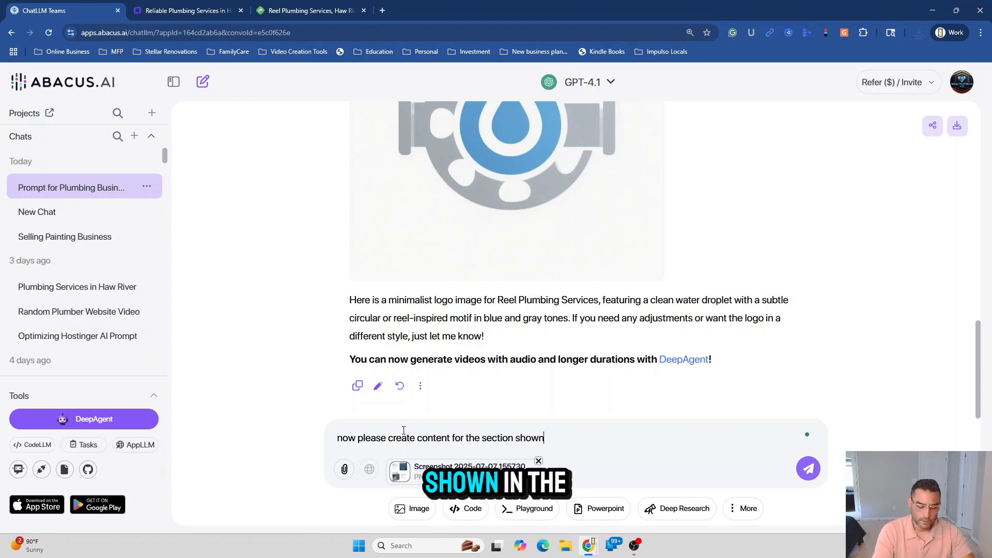
pyautogui.write(' in the x')
pyautogui.write('creen shot.')
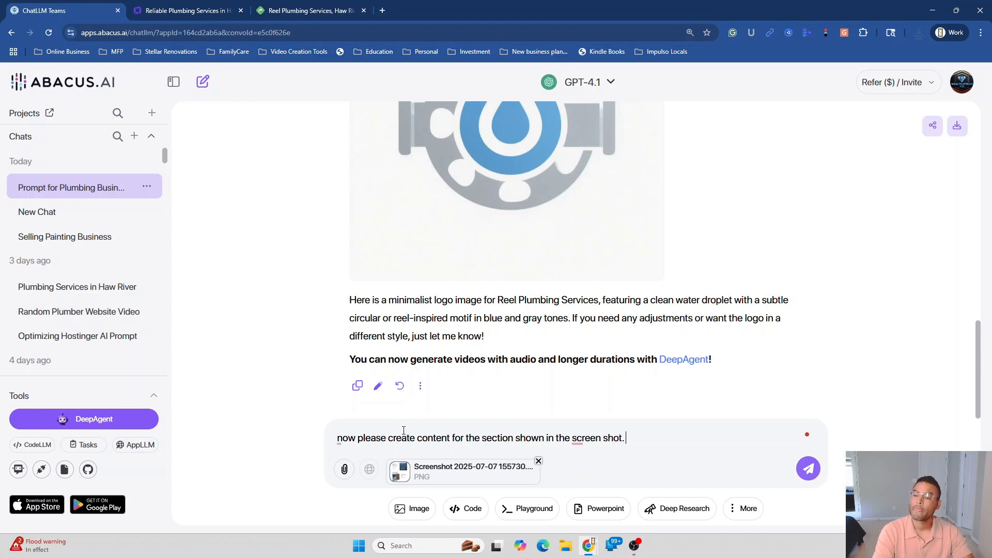
pyautogui.write(' use bes')
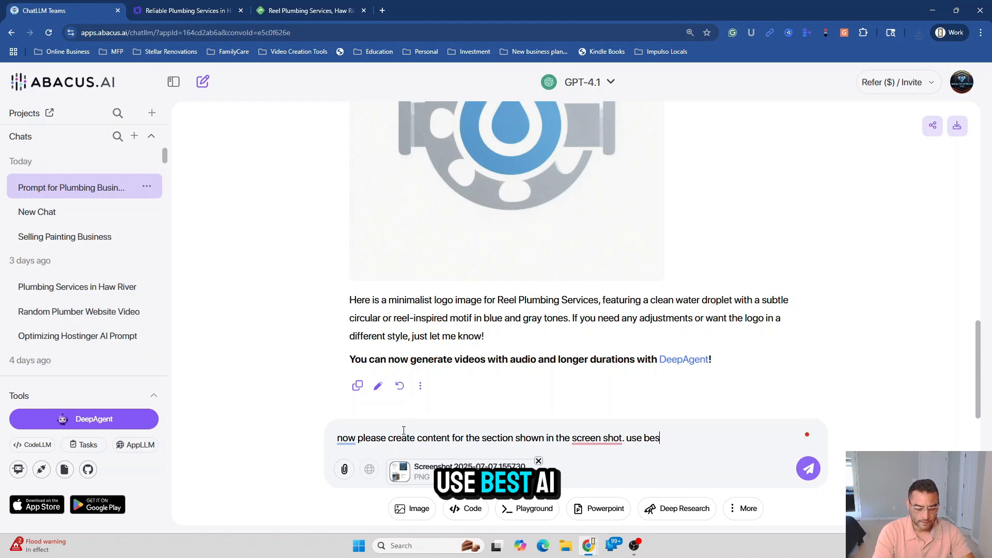
pyautogui.write('t AI se')
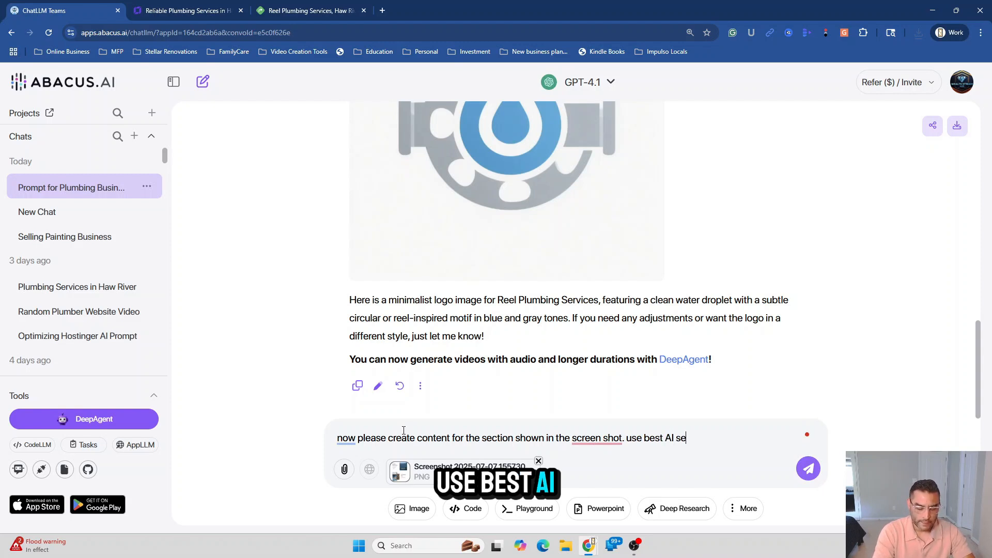
pyautogui.write('o tacti')
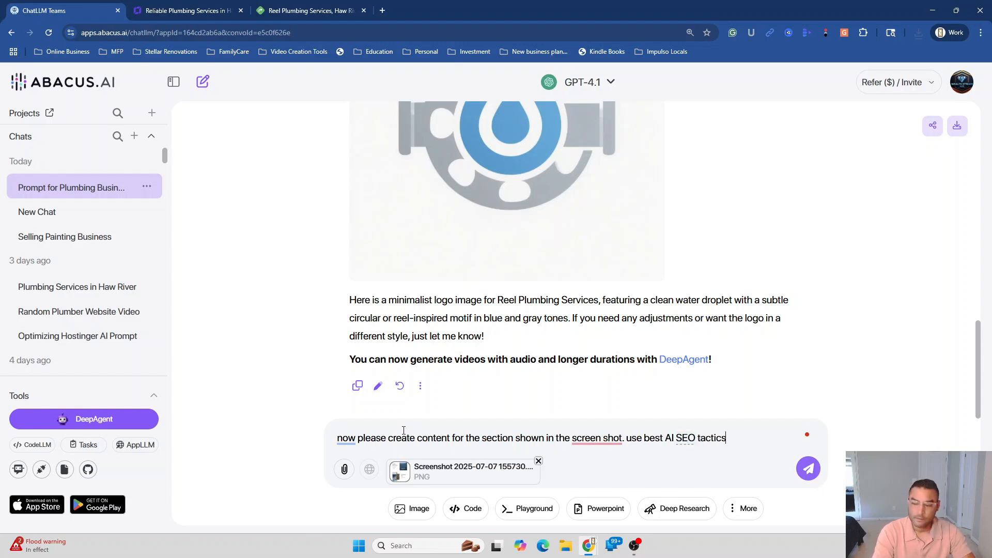
pyautogui.write('cs t')
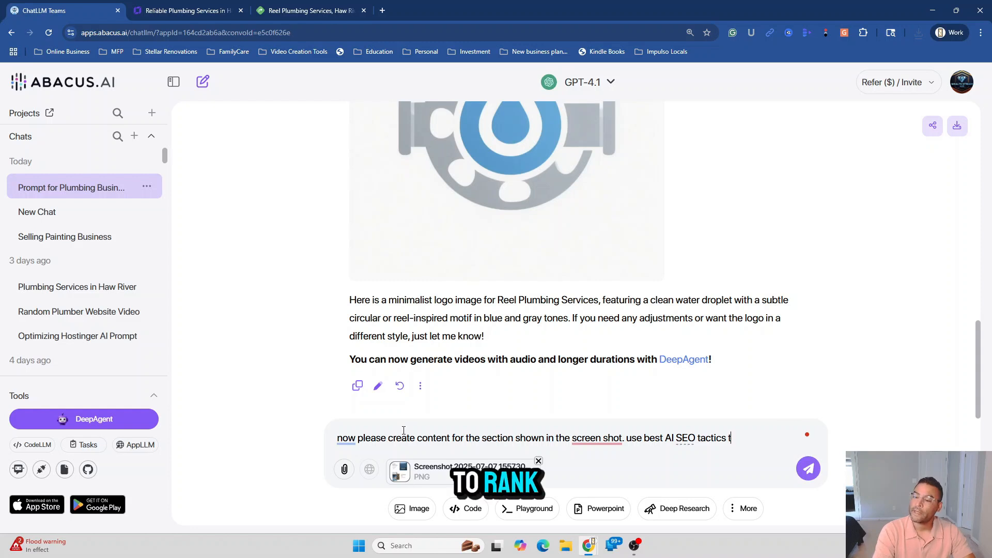
pyautogui.write('o rank hi')
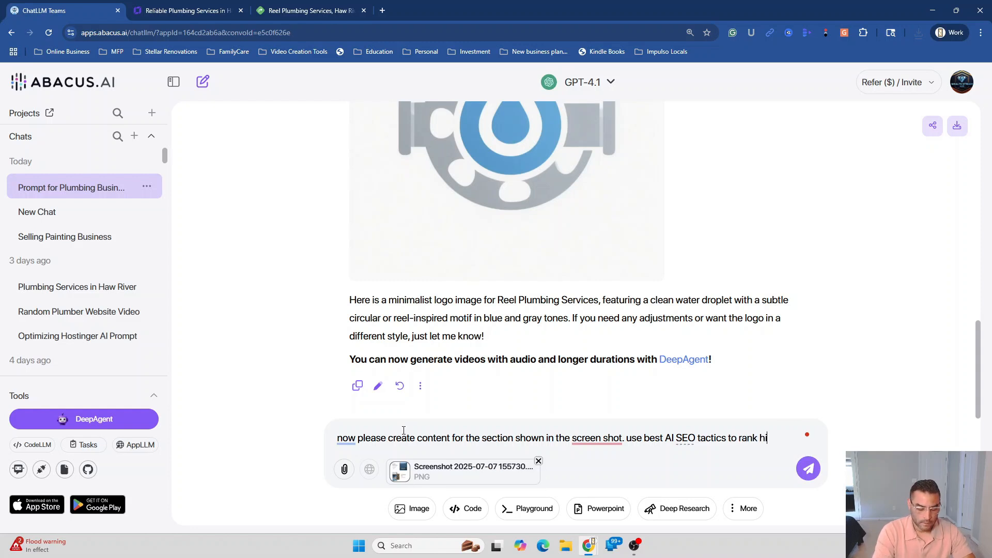
pyautogui.write('gher oinhgoogl')
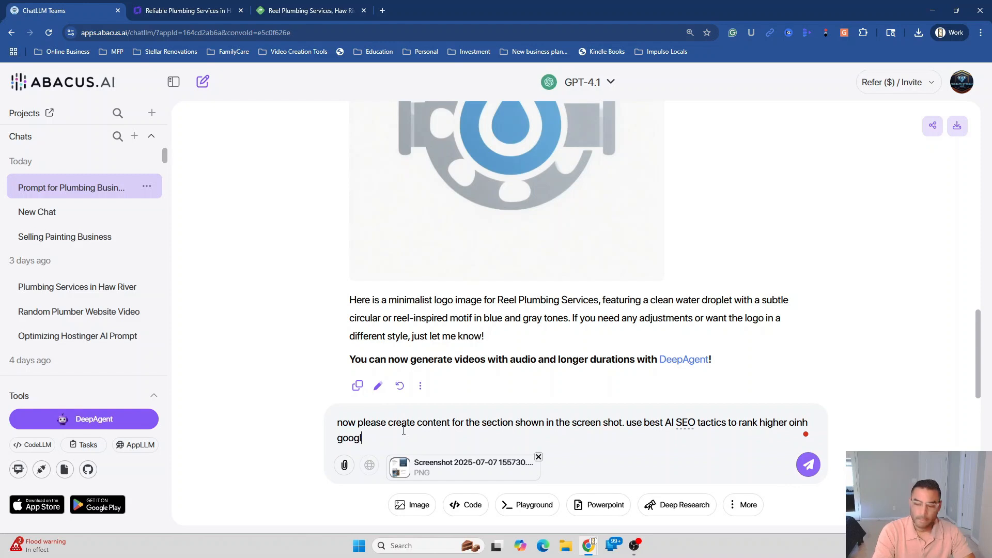
pyautogui.write('e')
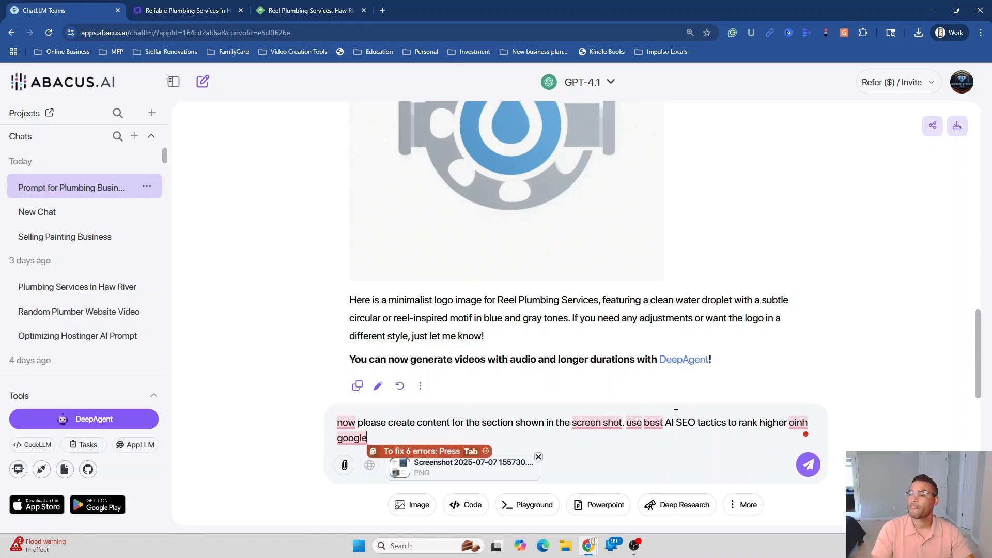
pyautogui.moveTo(801, 421)
pyautogui.click(799, 443)
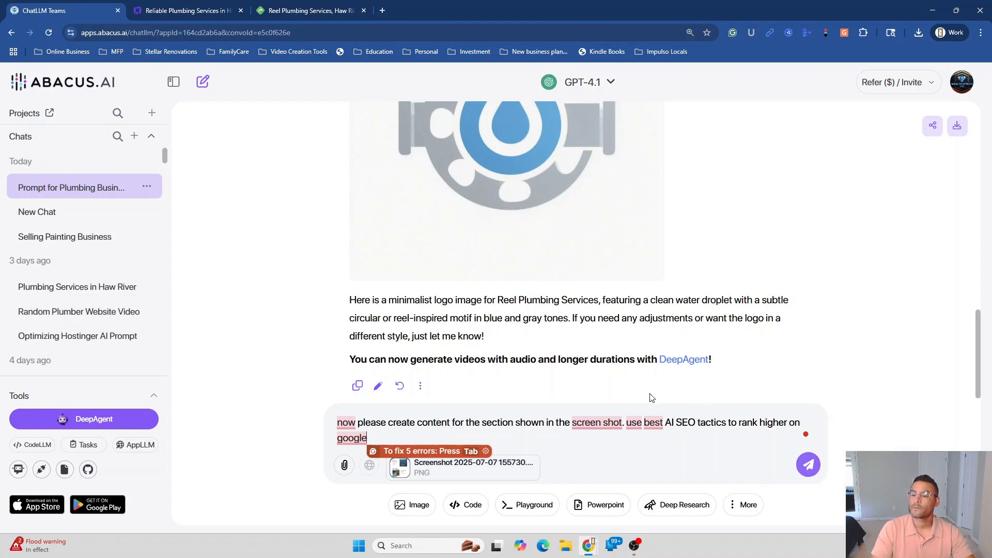
pyautogui.moveTo(595, 418)
pyautogui.click(600, 442)
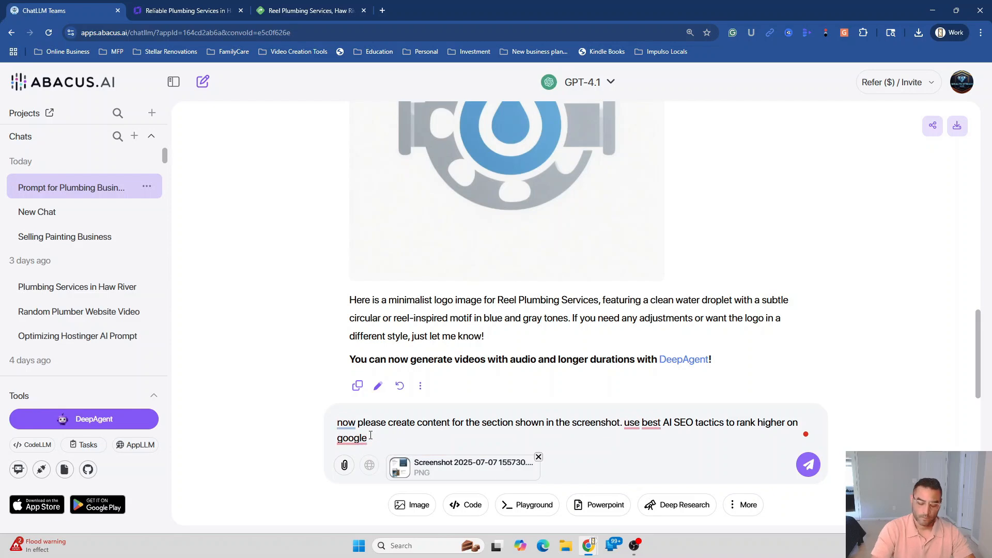
pyautogui.click(809, 466)
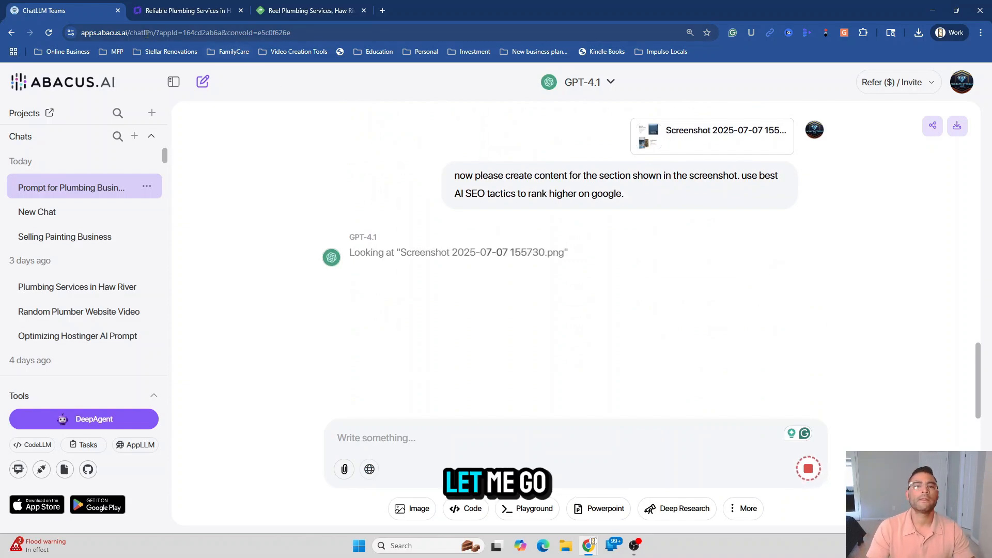
# Replace the header's Reel Plumbing logo with the uploaded 'download (3)' water-drop image from Downloads
pyautogui.click(171, 9)
pyautogui.scroll(5, 815, 444)
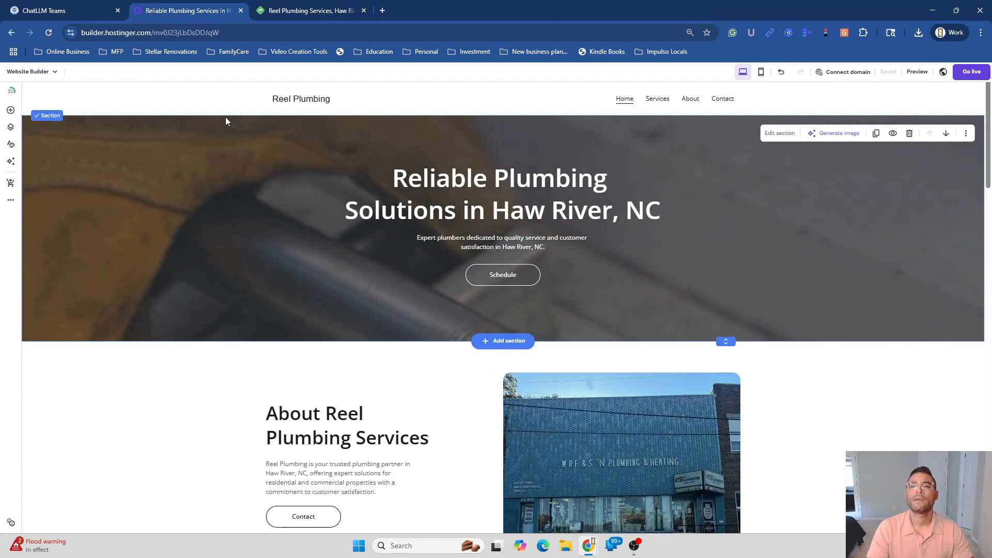
pyautogui.click(285, 102)
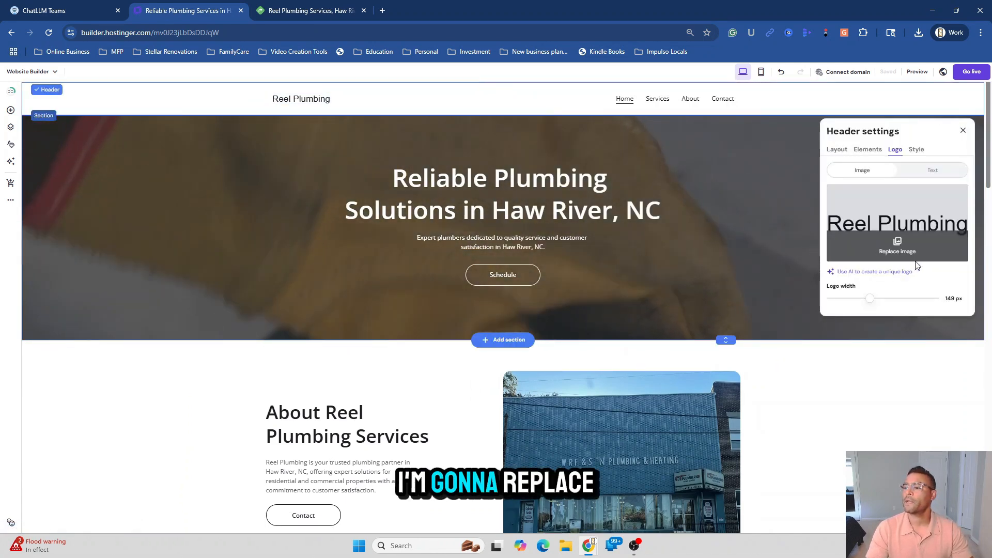
pyautogui.click(904, 252)
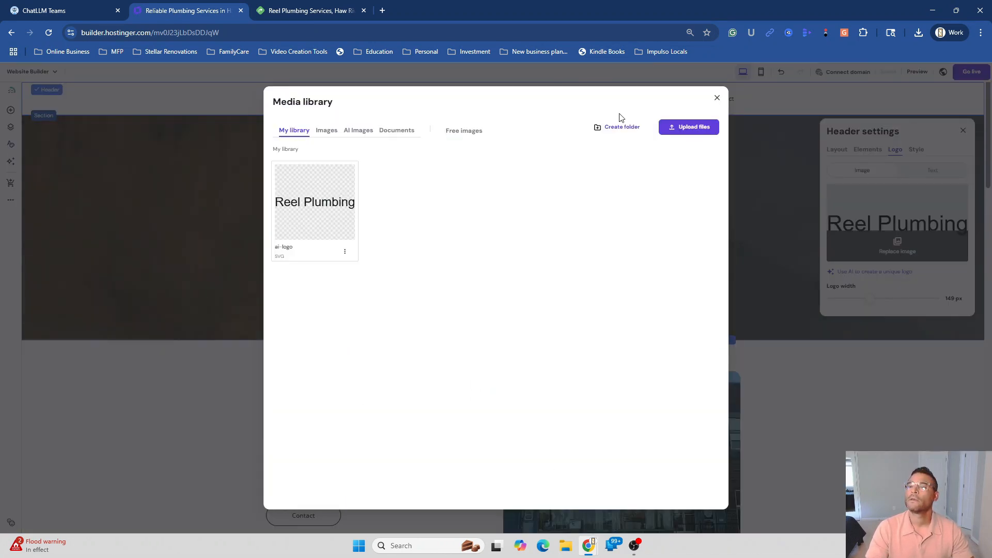
pyautogui.click(690, 134)
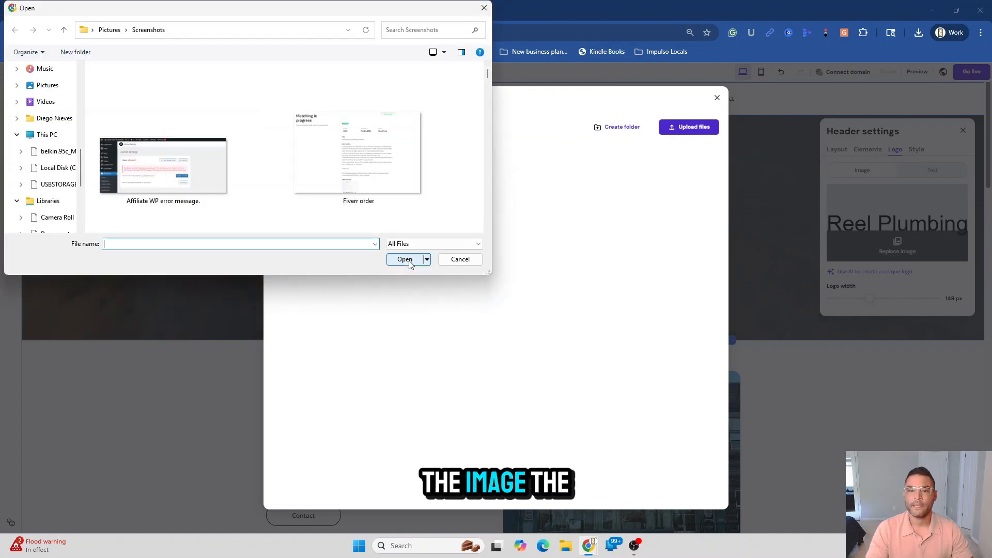
pyautogui.scroll(3, 41, 122)
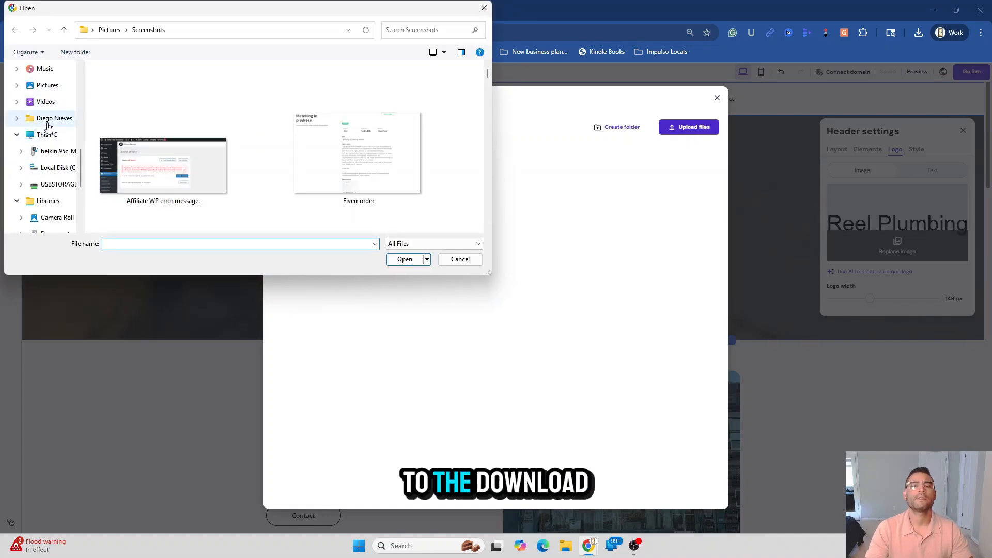
pyautogui.scroll(5, 49, 125)
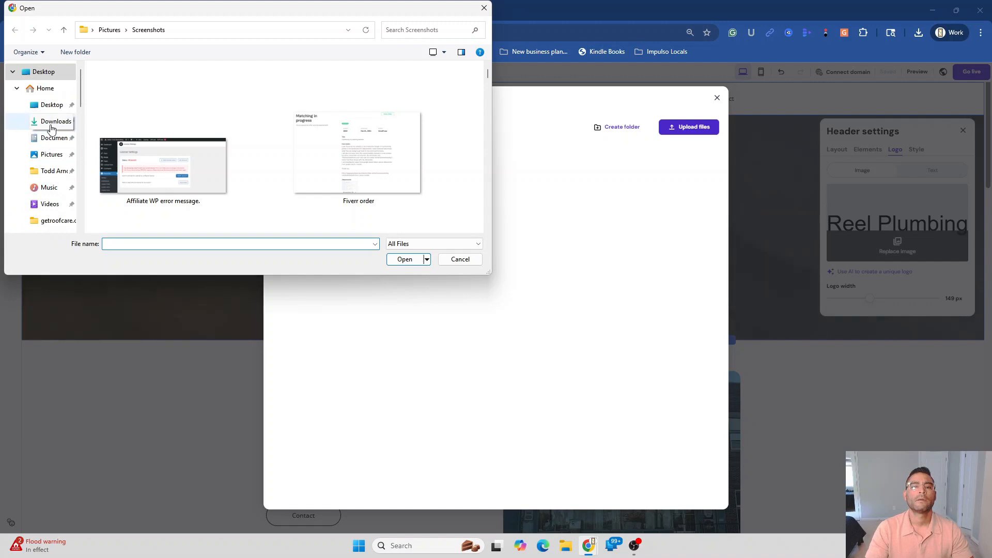
pyautogui.click(53, 122)
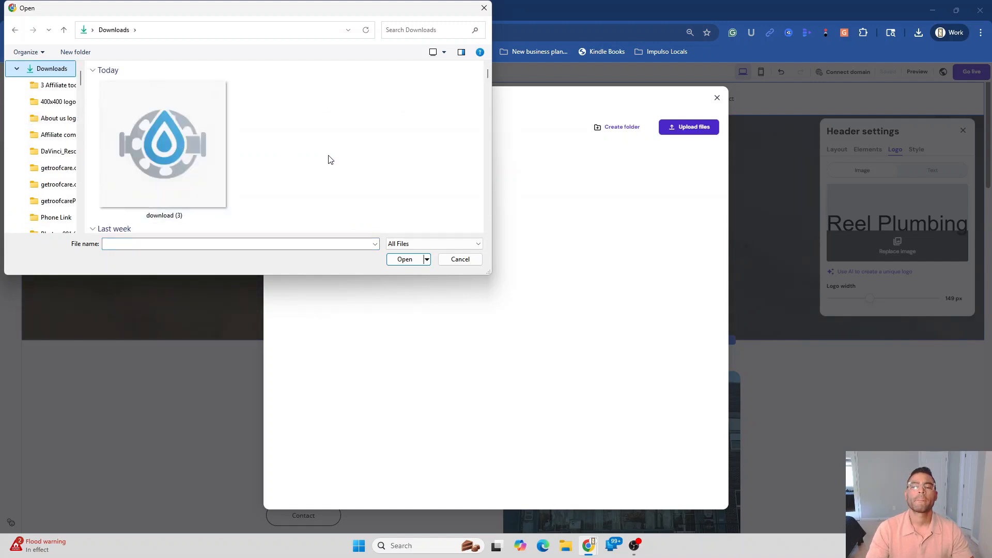
pyautogui.click(182, 193)
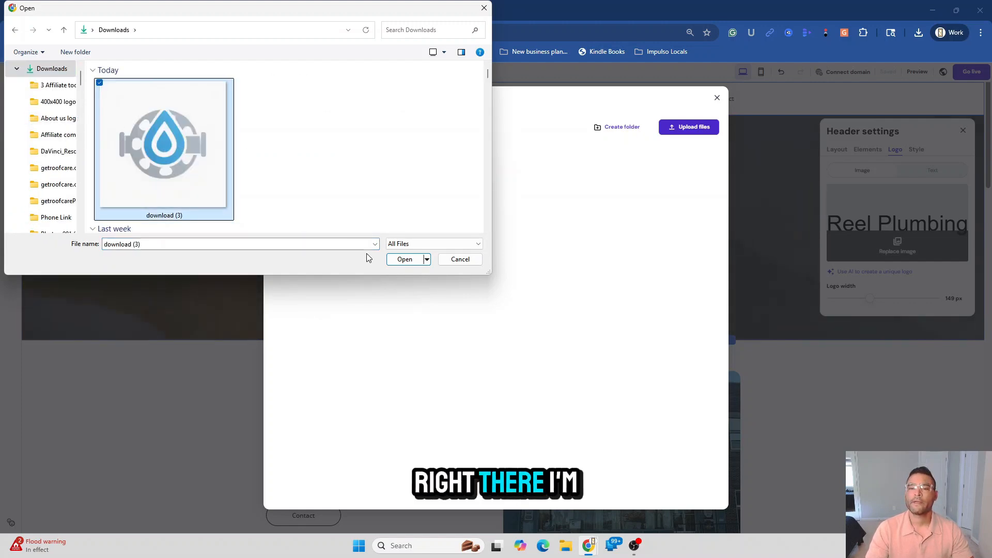
pyautogui.click(400, 259)
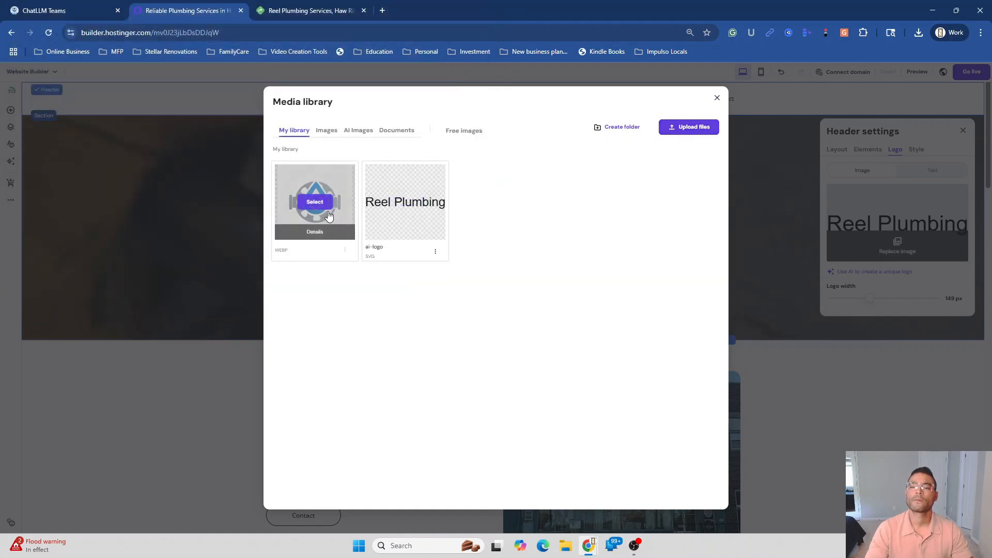
pyautogui.click(321, 206)
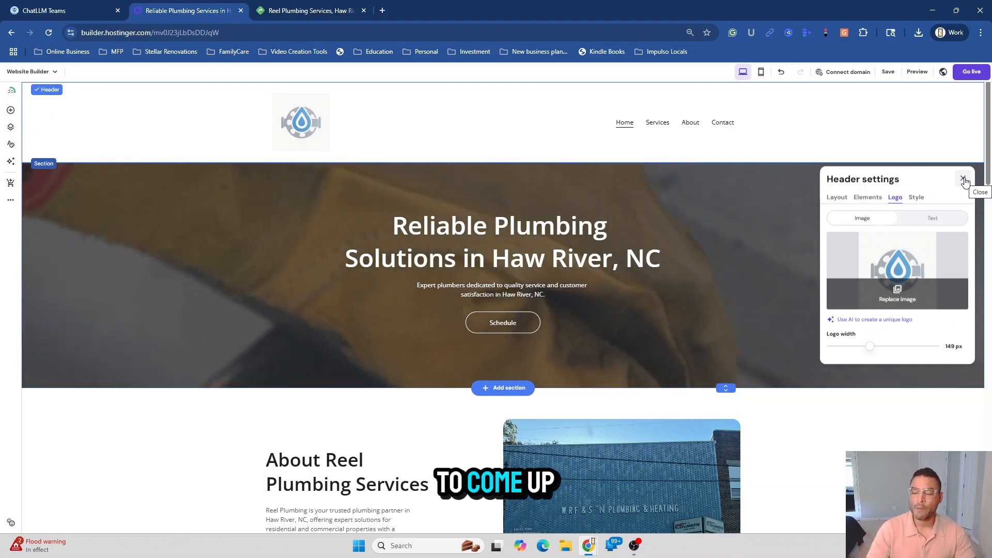
pyautogui.click(964, 179)
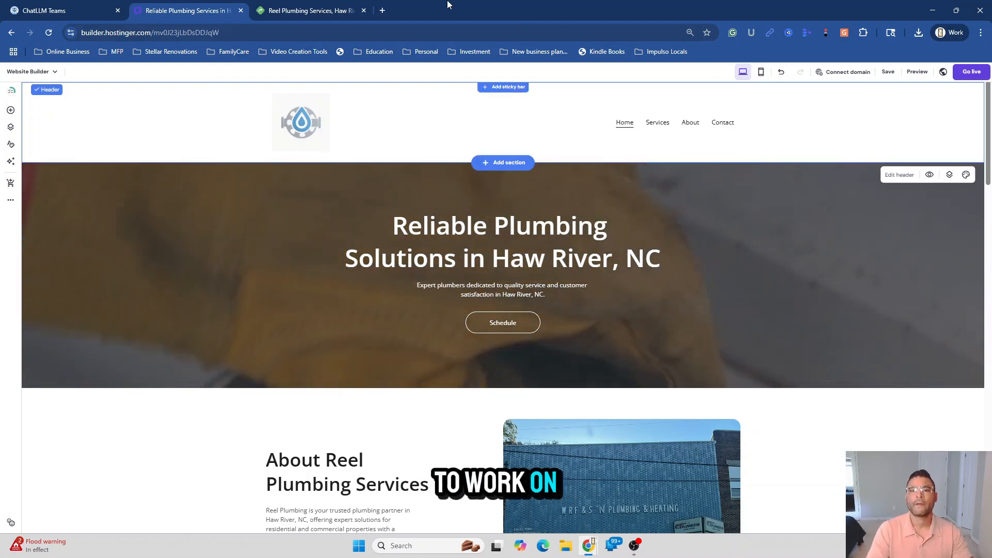
# Copy the About Reel Plumbing Services paragraph from GPT-4.1's reply in ChatLLM
pyautogui.click(50, 19)
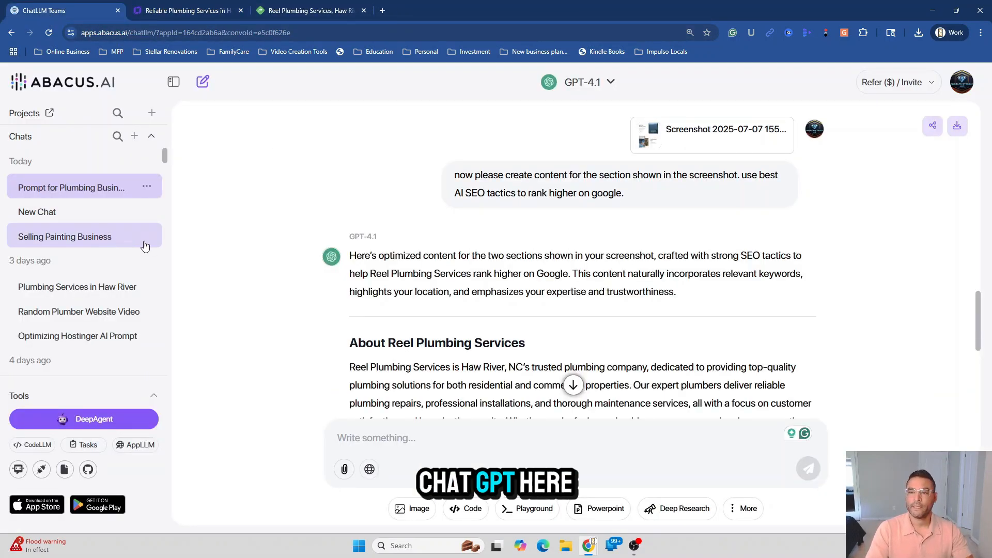
pyautogui.scroll(-1, 208, 308)
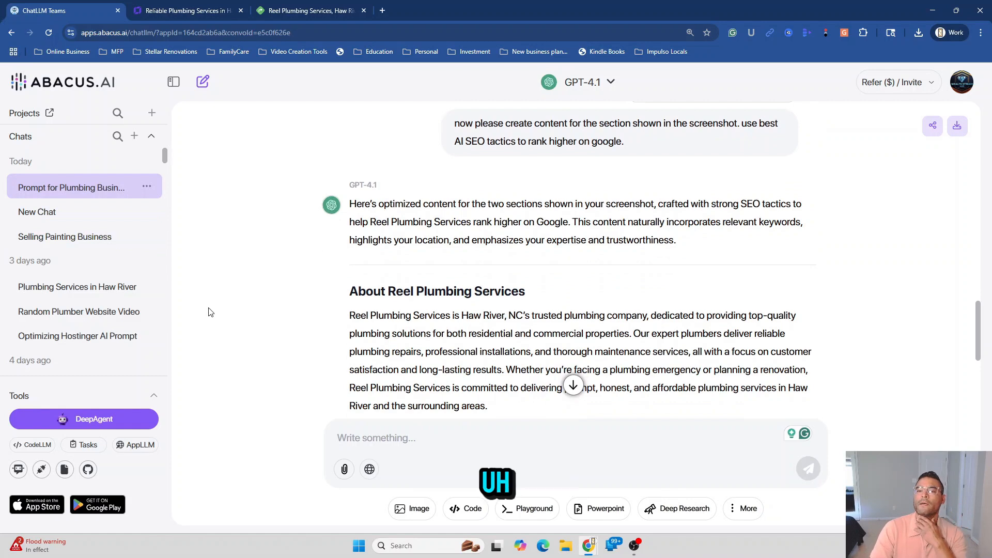
pyautogui.scroll(-2, 209, 313)
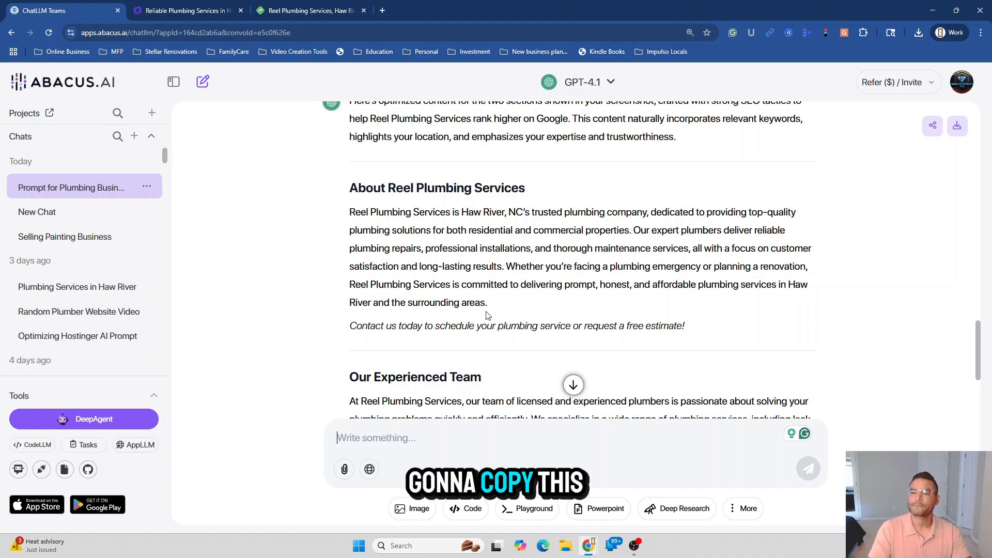
pyautogui.moveTo(488, 304); pyautogui.dragTo(351, 217)
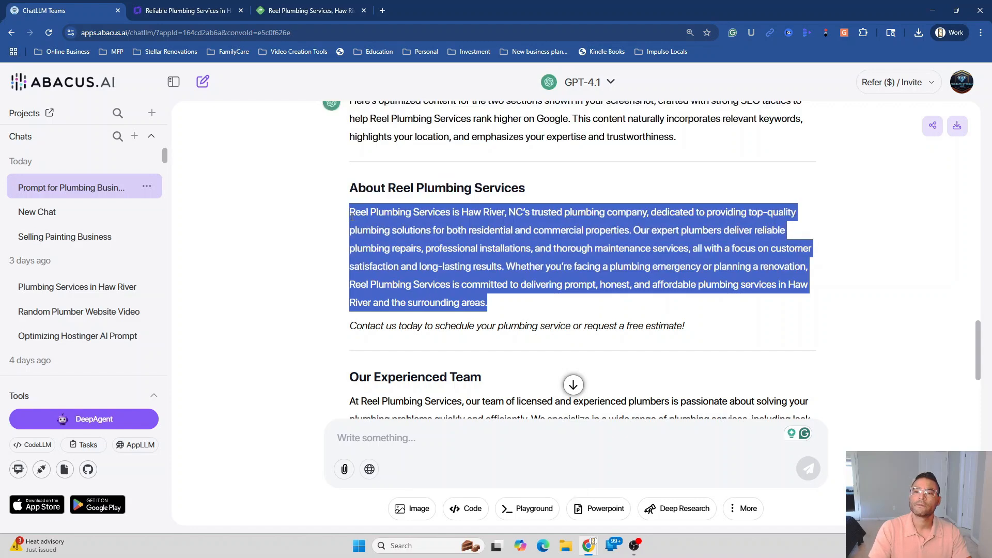
pyautogui.rightClick(356, 217)
pyautogui.click(372, 228)
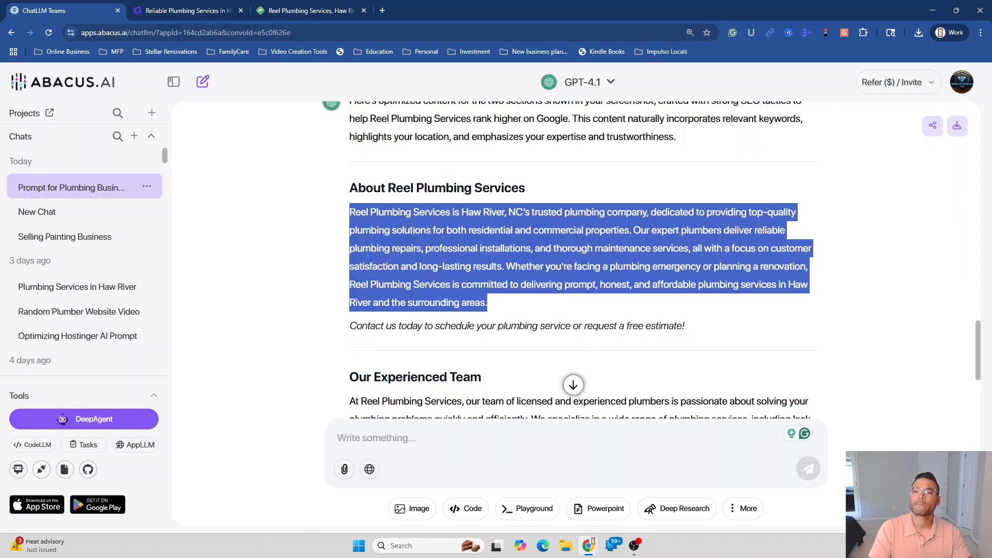
pyautogui.click(171, 11)
# Replace the old About paragraph with the pasted AI-written text
pyautogui.scroll(-8, 344, 406)
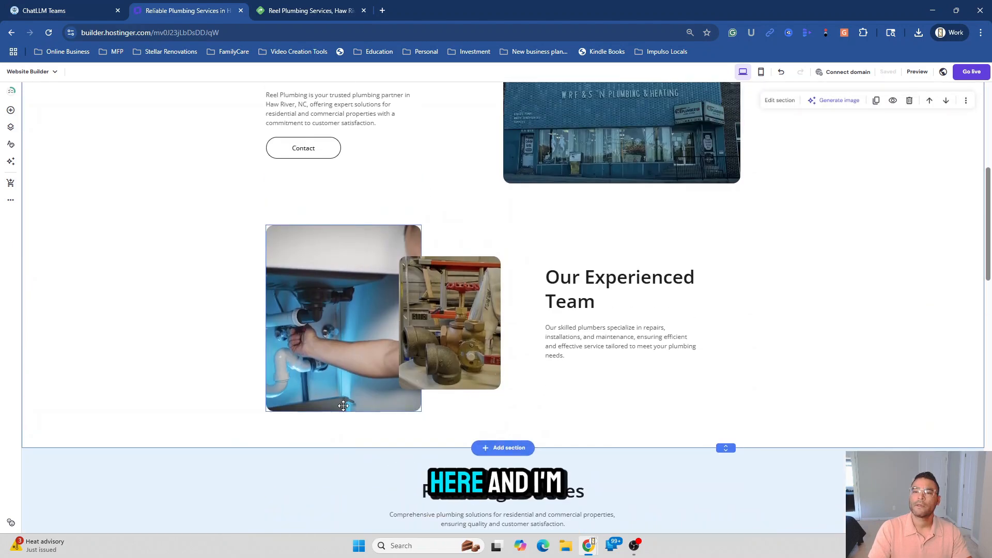
pyautogui.scroll(3, 343, 406)
pyautogui.click(350, 276)
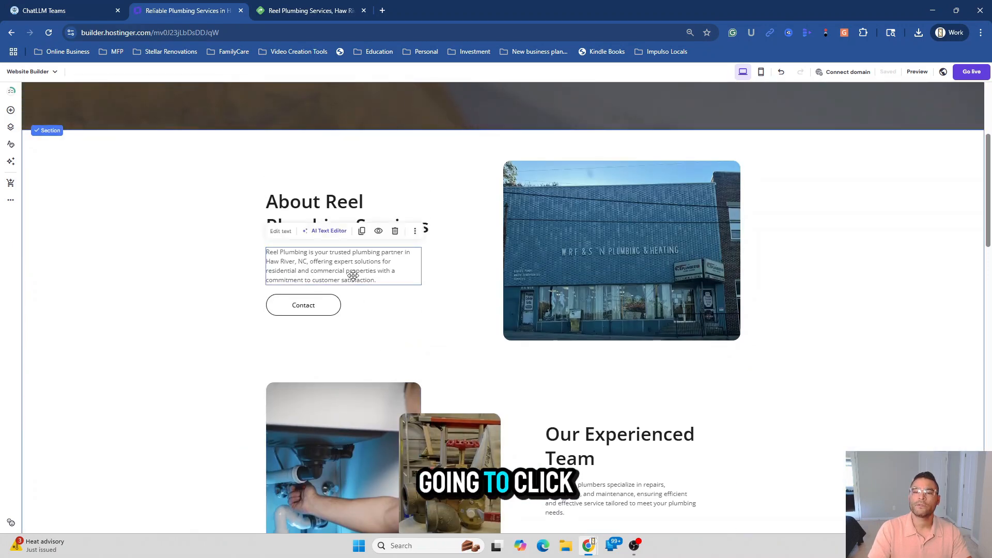
pyautogui.doubleClick(361, 271)
pyautogui.hotkey('ctrl', 'a')
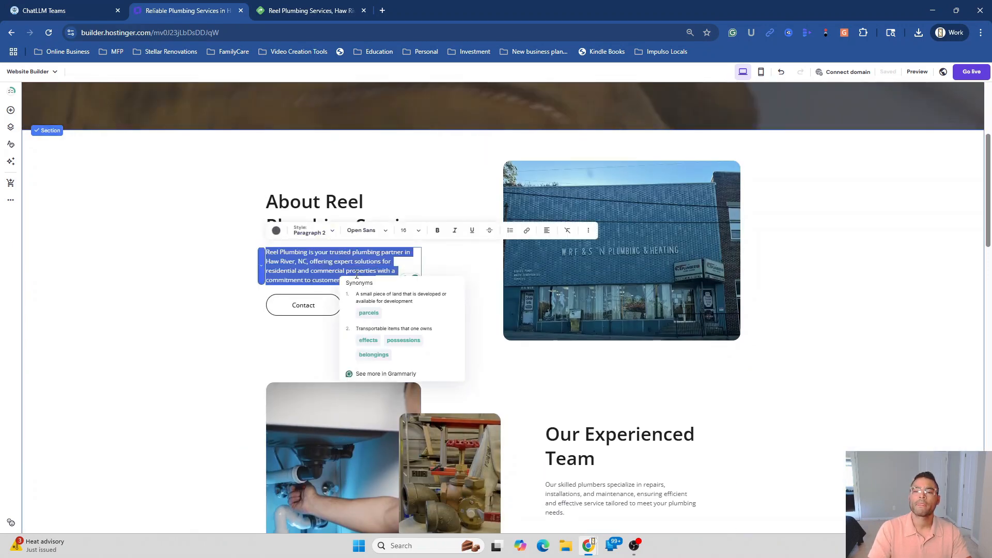
pyautogui.rightClick(337, 271)
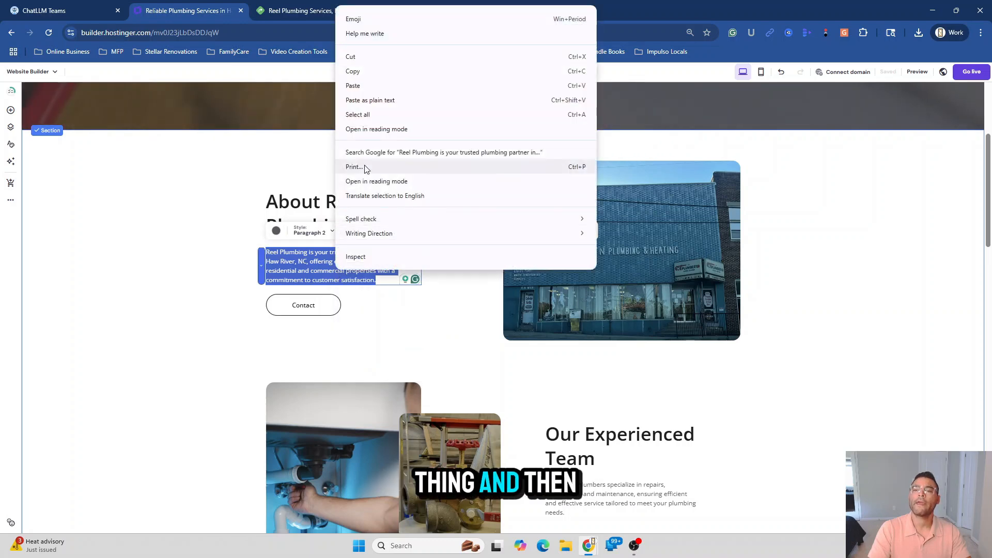
pyautogui.click(364, 83)
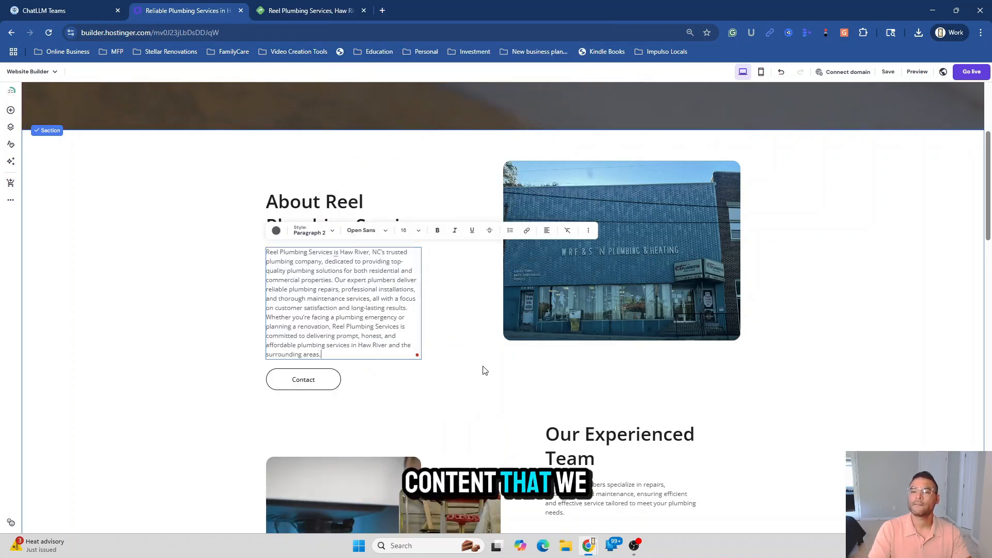
pyautogui.click(484, 370)
# Move the About heading up, the paragraph beneath it, and the Contact button below
pyautogui.click(166, 330)
pyautogui.moveTo(292, 222); pyautogui.dragTo(331, 195)
pyautogui.moveTo(334, 322); pyautogui.dragTo(335, 285)
pyautogui.click(325, 381)
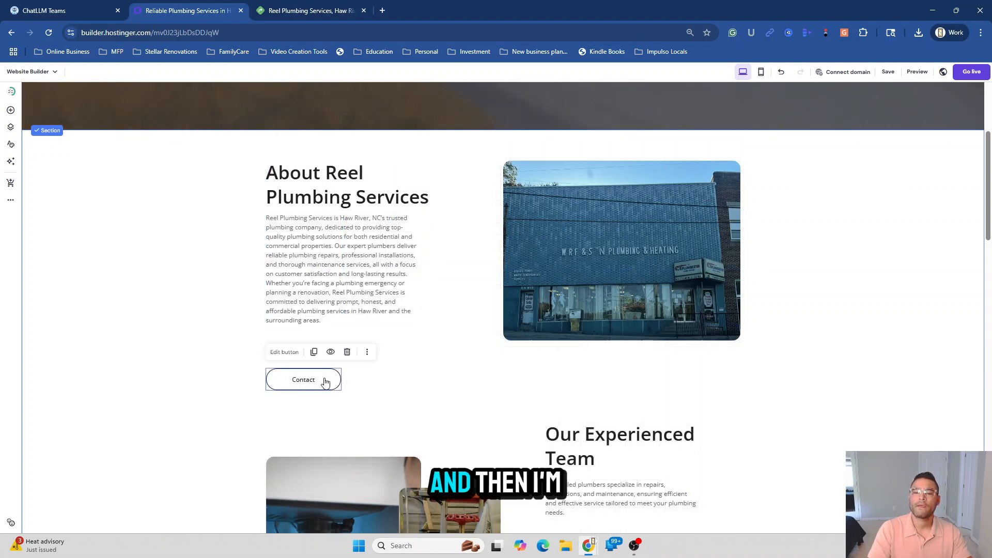
pyautogui.moveTo(325, 381); pyautogui.dragTo(362, 341)
pyautogui.click(219, 359)
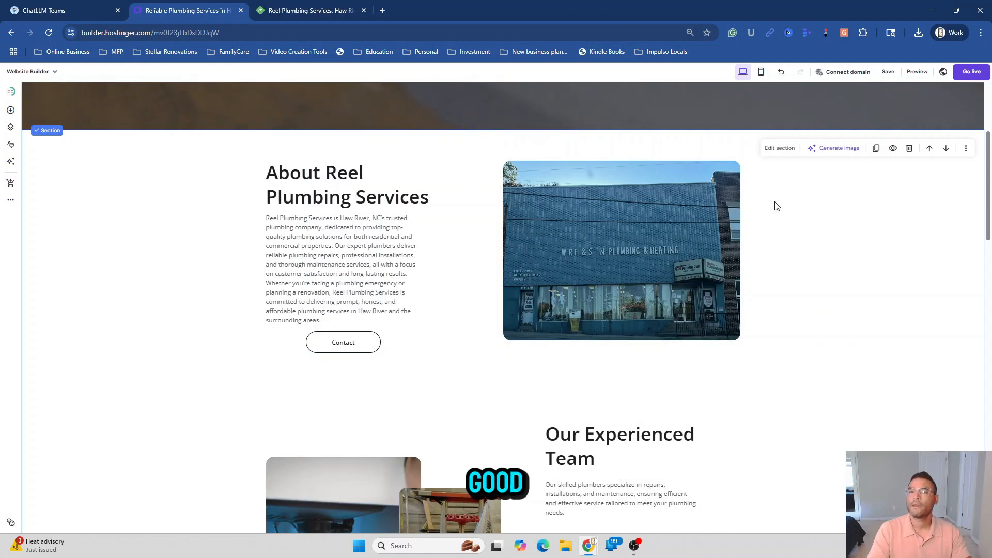
# Copy the Our Experienced Team paragraph from the ChatLLM reply and return to the builder
pyautogui.click(54, 11)
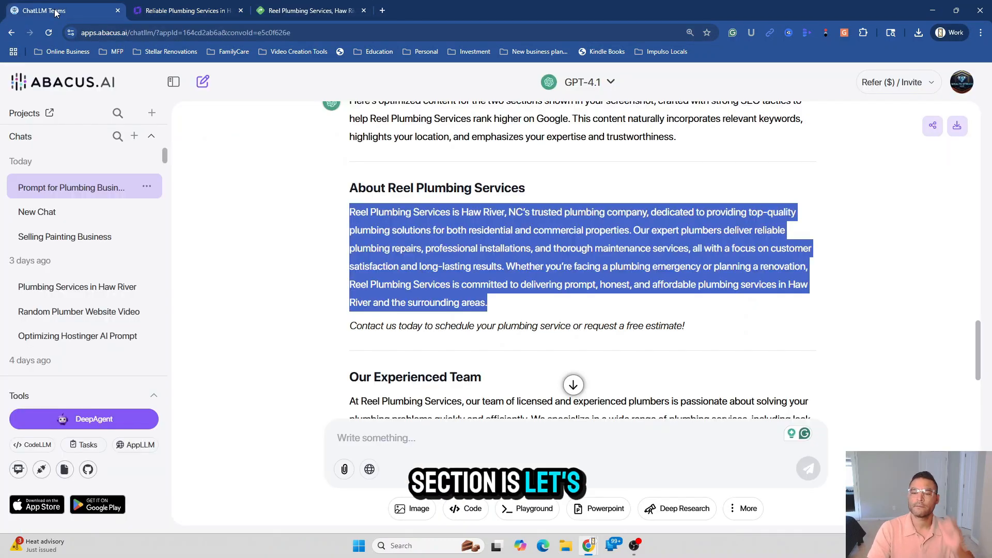
pyautogui.scroll(-2, 465, 403)
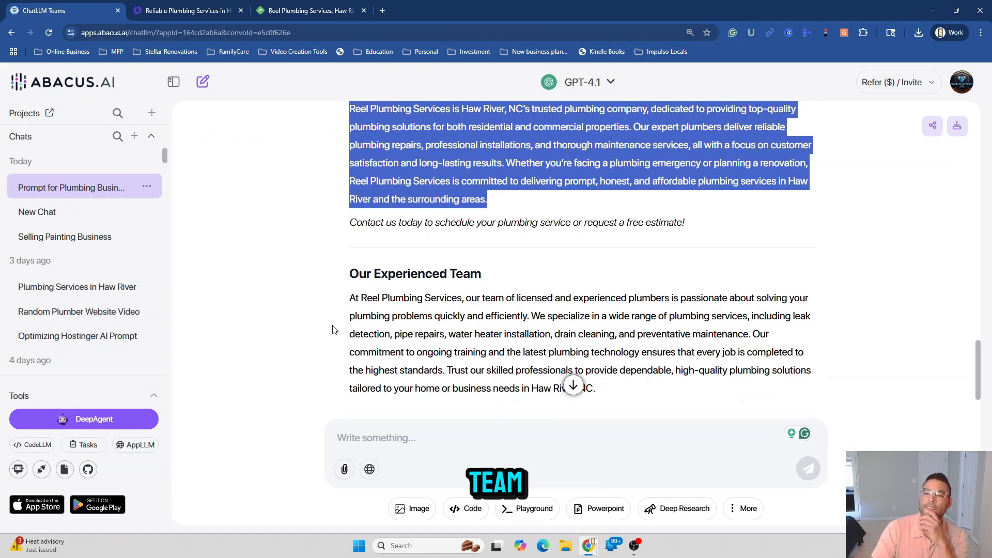
pyautogui.scroll(-1, 333, 330)
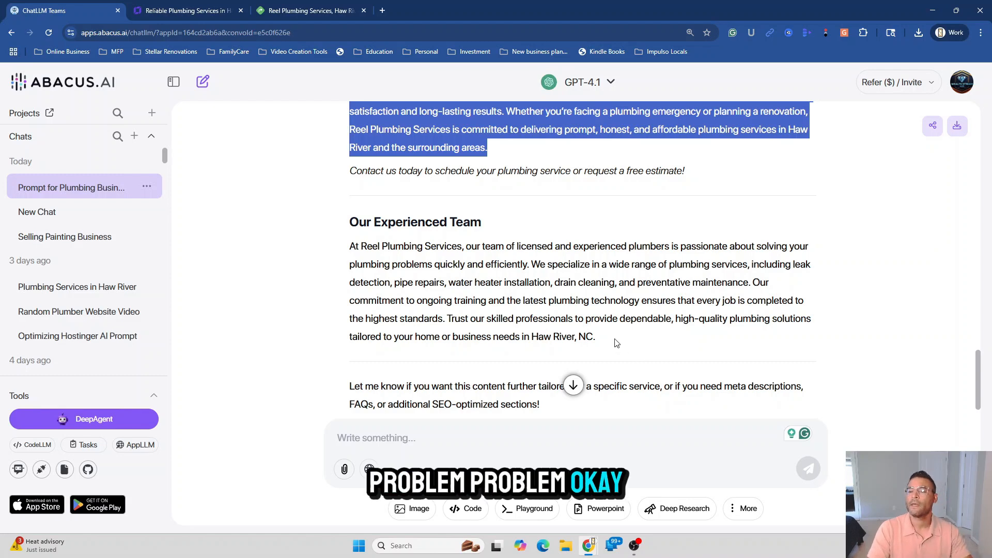
pyautogui.moveTo(615, 343); pyautogui.dragTo(359, 249)
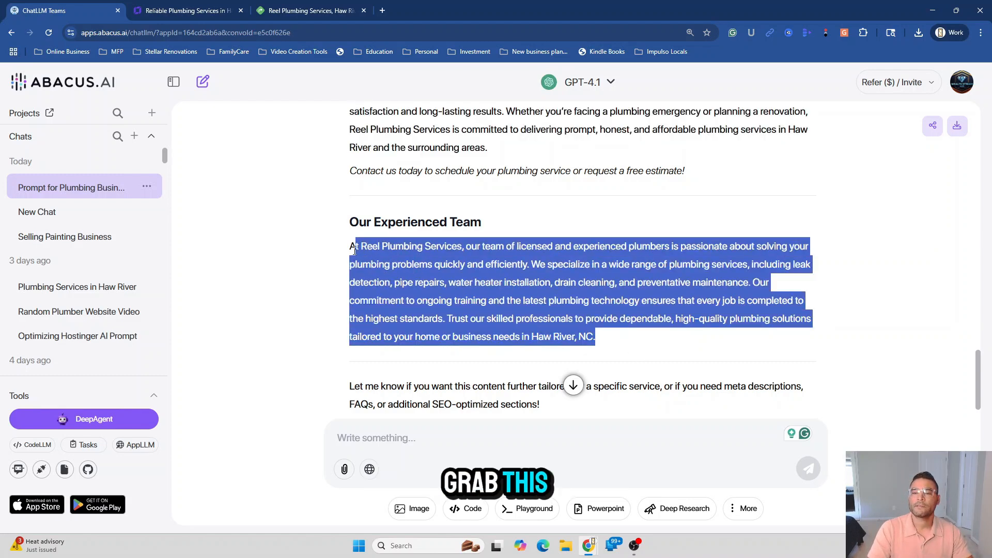
pyautogui.rightClick(360, 253)
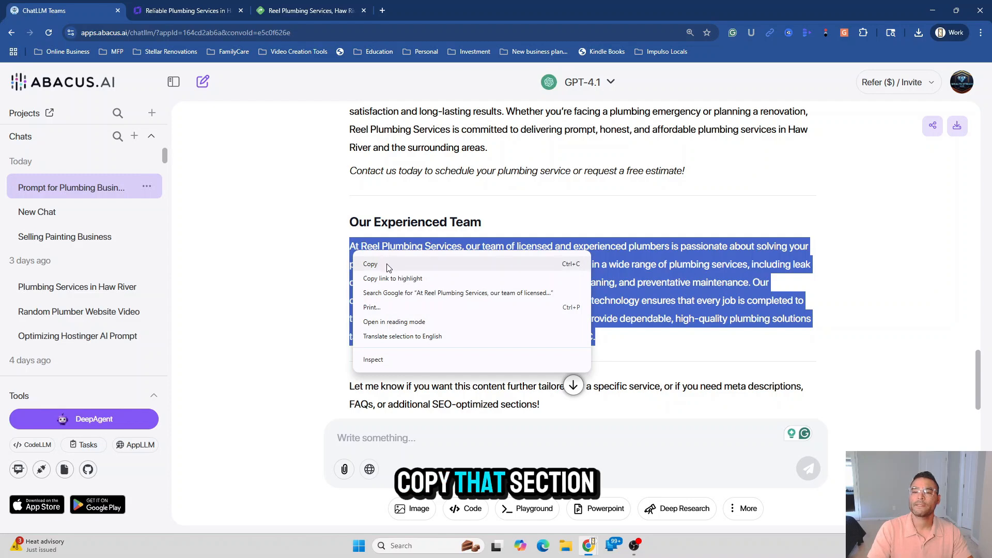
pyautogui.click(385, 261)
pyautogui.click(170, 12)
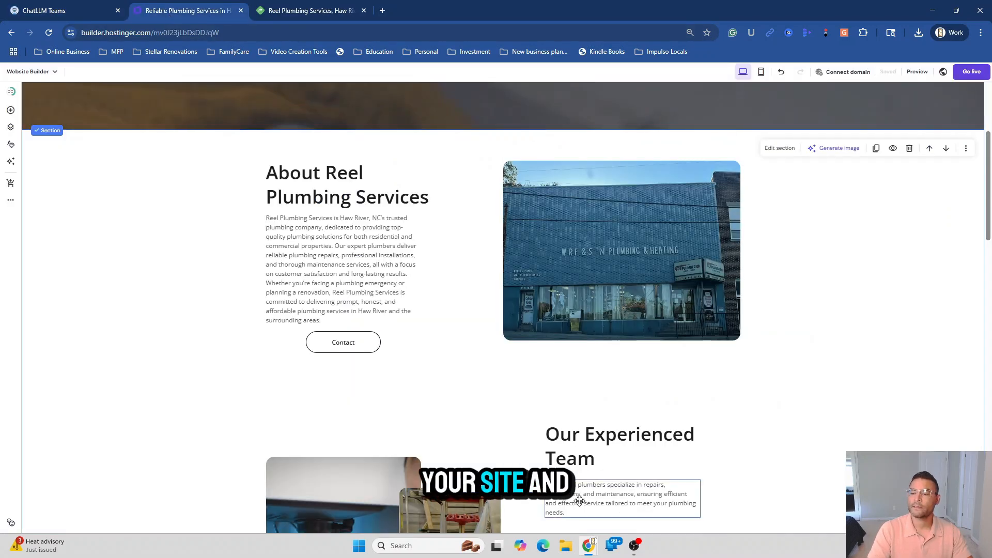
# Paste the AI-written team text over the old Our Experienced Team paragraph
pyautogui.click(593, 352)
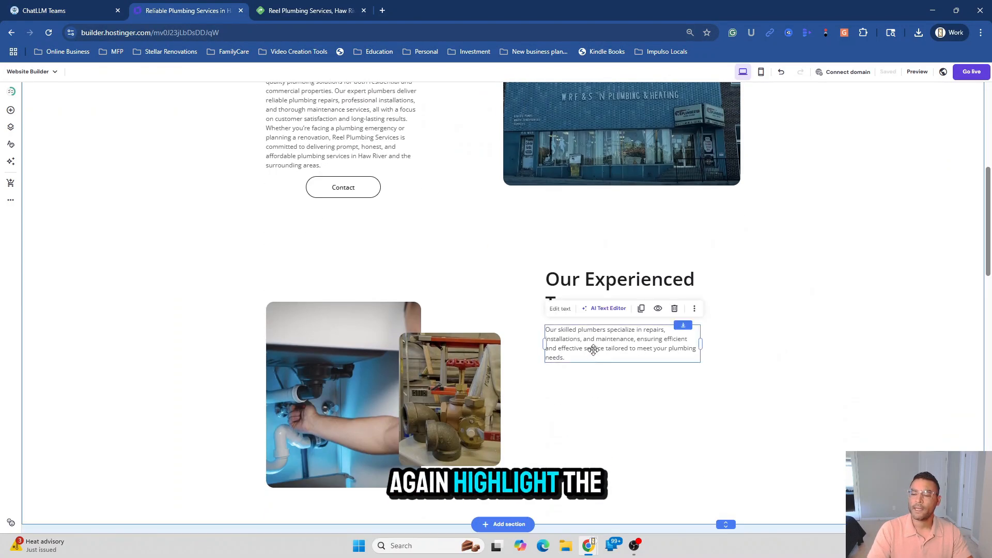
pyautogui.click(594, 351)
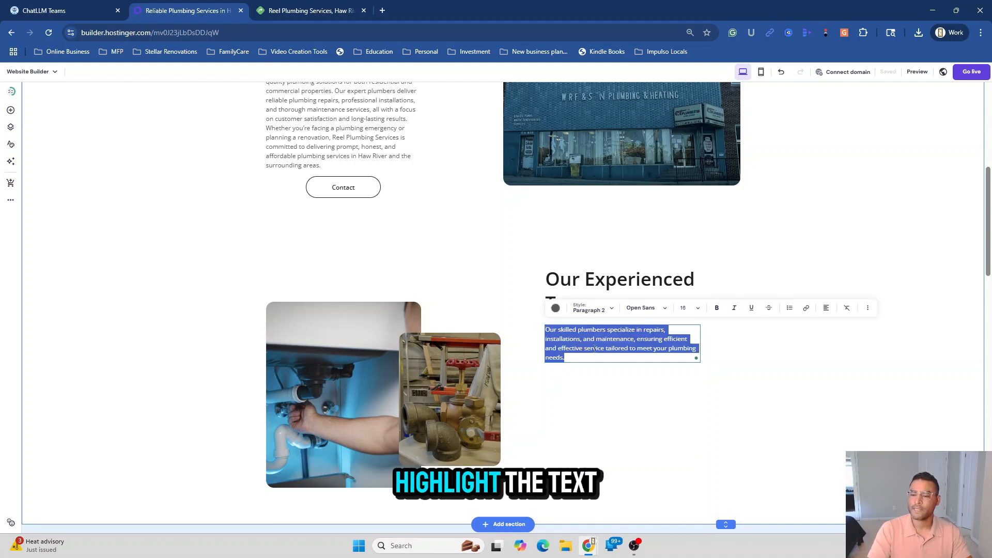
pyautogui.rightClick(595, 351)
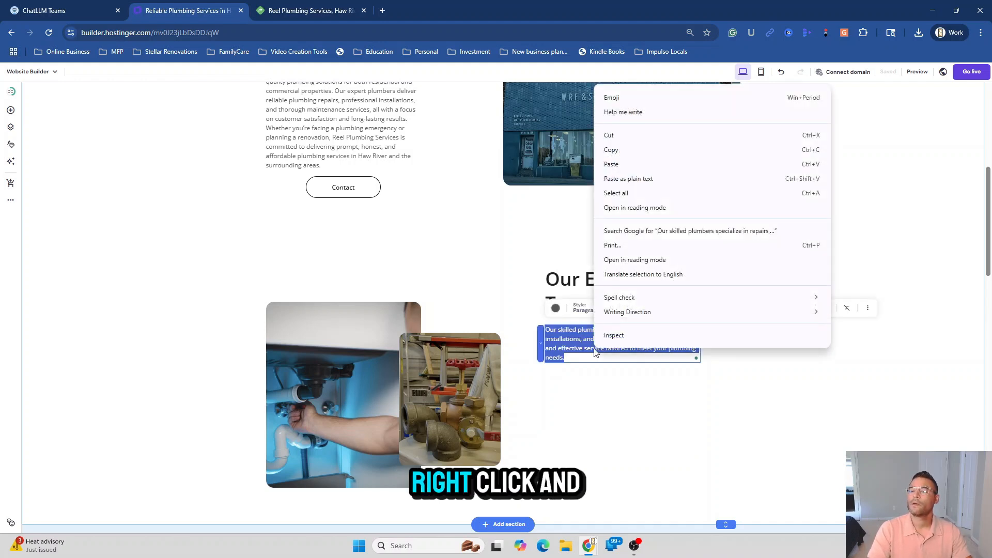
pyautogui.click(633, 163)
pyautogui.click(729, 405)
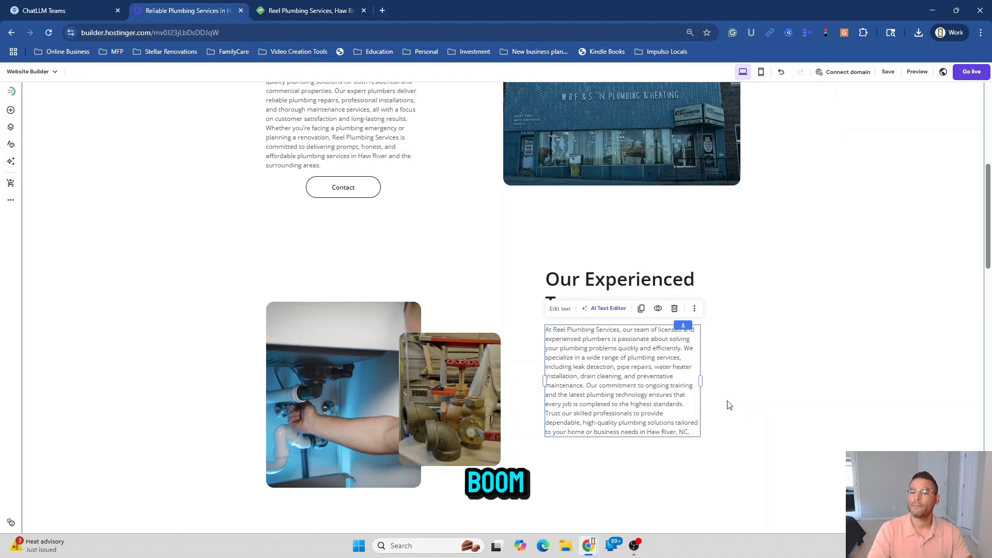
# Lower the Our Experienced Team heading and position the paragraph directly beneath it
pyautogui.moveTo(620, 386)
pyautogui.mouseDown()
pyautogui.moveTo(624, 434)
pyautogui.moveTo(626, 402)
pyautogui.mouseUp()
pyautogui.moveTo(615, 282); pyautogui.dragTo(620, 319)
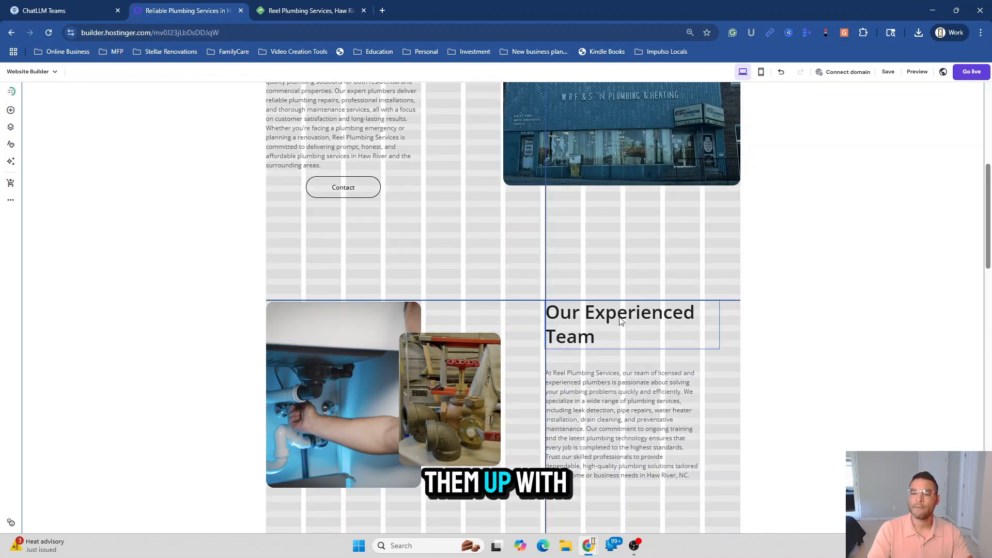
pyautogui.moveTo(641, 437); pyautogui.dragTo(644, 417)
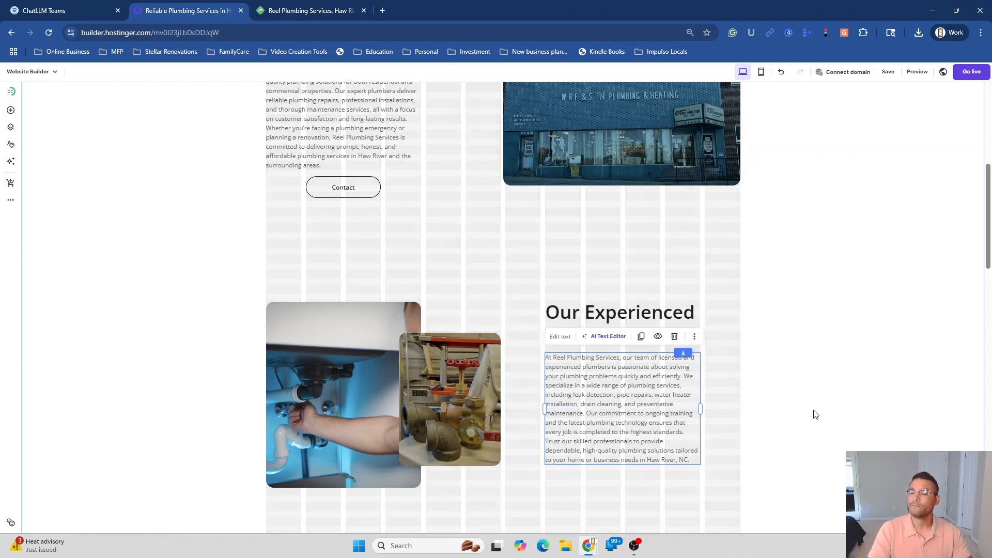
pyautogui.click(885, 416)
pyautogui.scroll(-3, 581, 438)
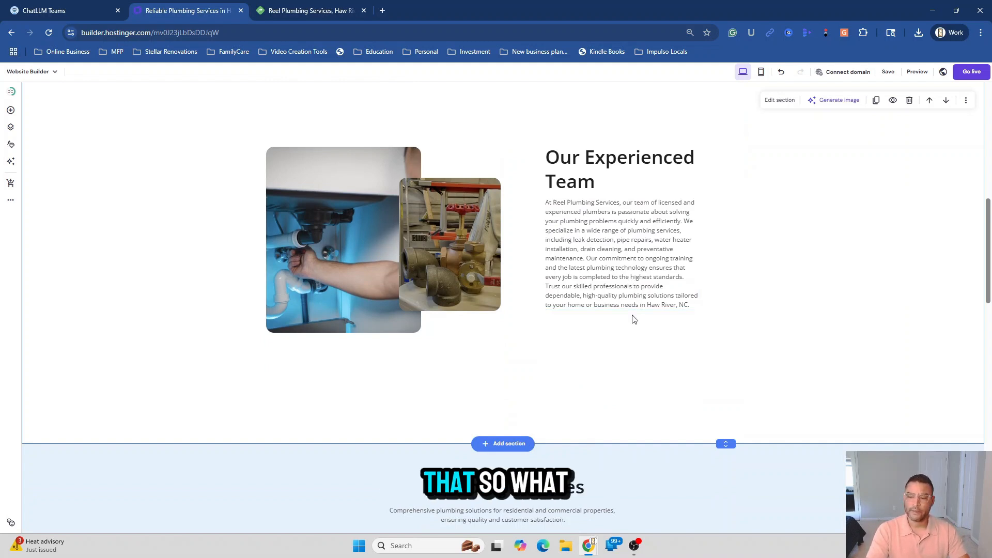
pyautogui.click(620, 281)
pyautogui.click(761, 284)
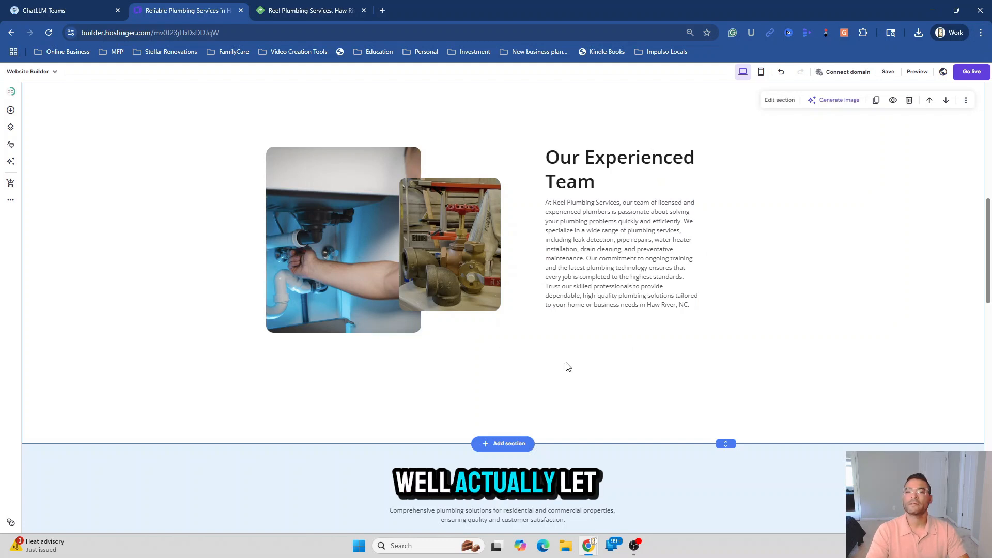
# Drag a generic Button from Add elements beside the team paragraph
pyautogui.click(10, 112)
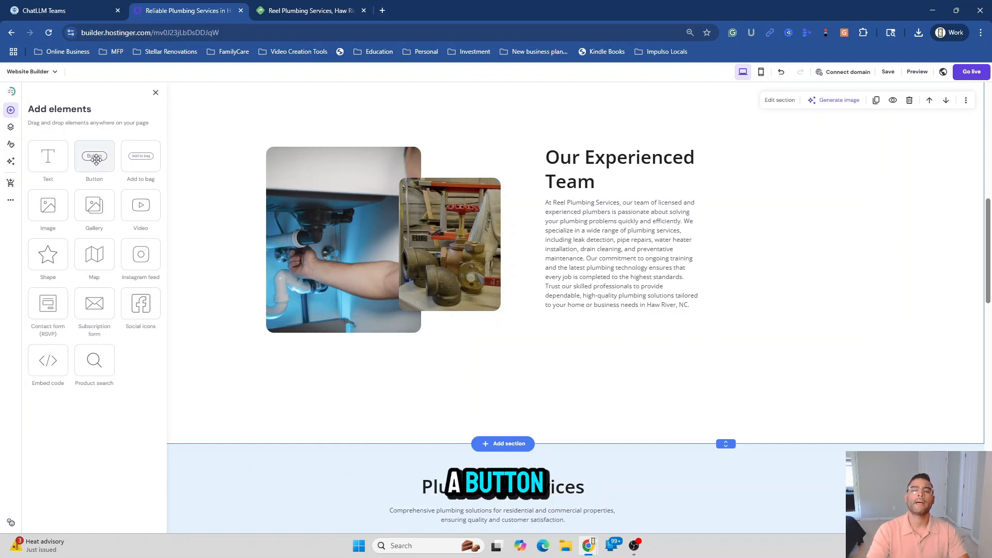
pyautogui.moveTo(95, 160); pyautogui.dragTo(611, 335)
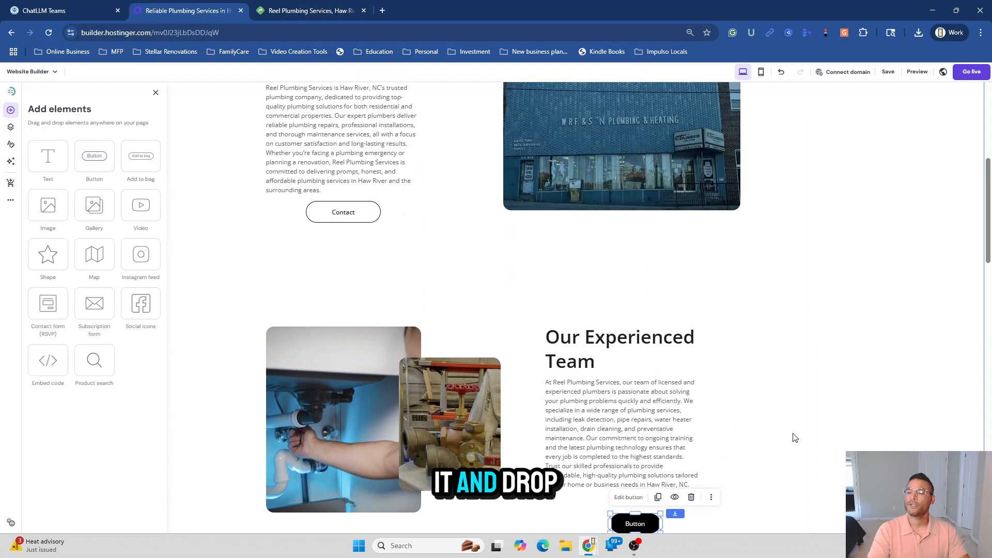
pyautogui.scroll(-2, 874, 437)
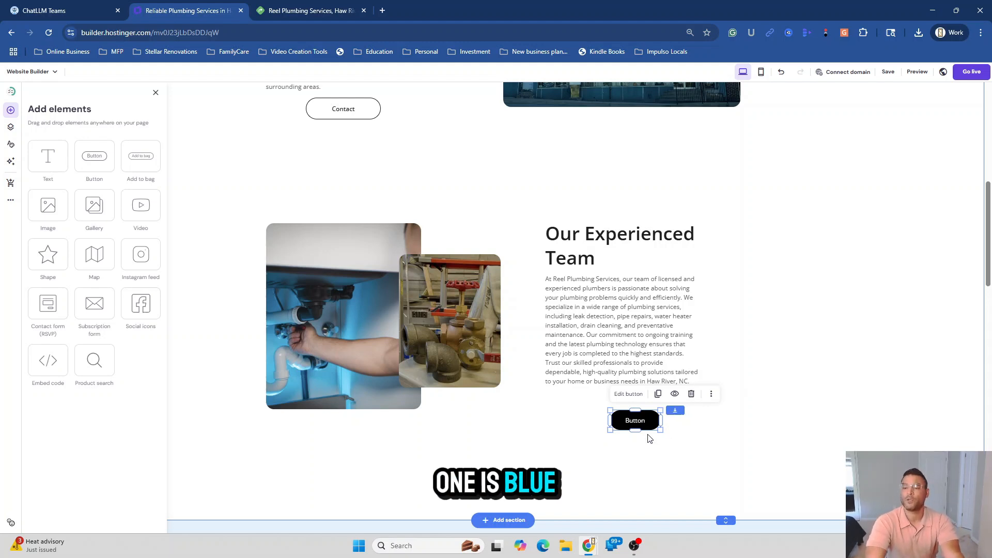
# Duplicate the About Contact button, delete the placeholder, and place the copy below the team paragraph
pyautogui.rightClick(361, 115)
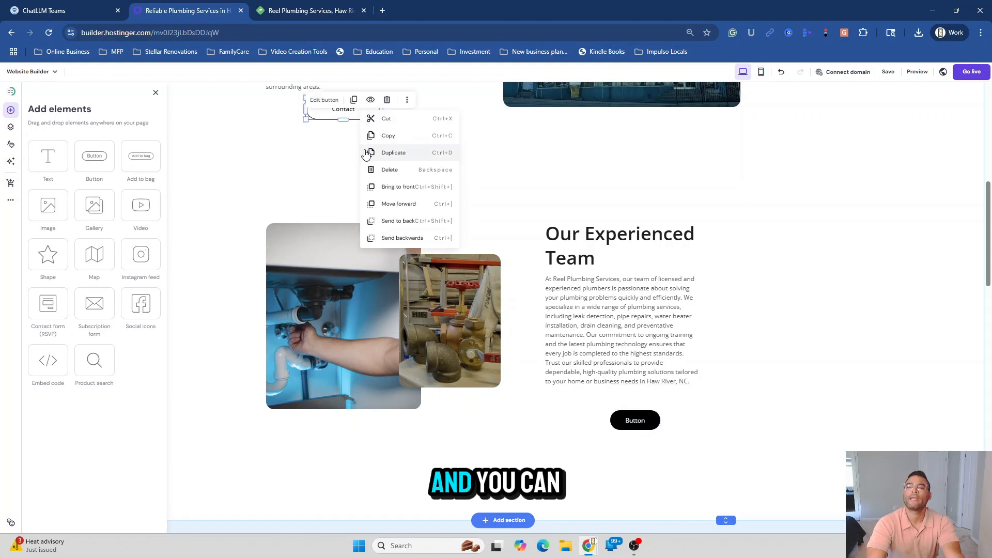
pyautogui.click(397, 155)
pyautogui.click(626, 424)
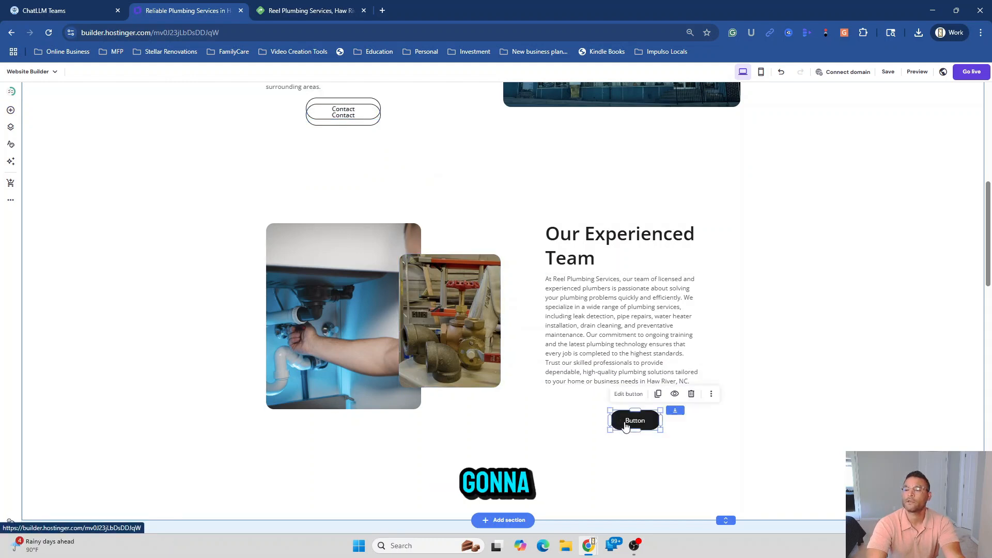
pyautogui.click(691, 394)
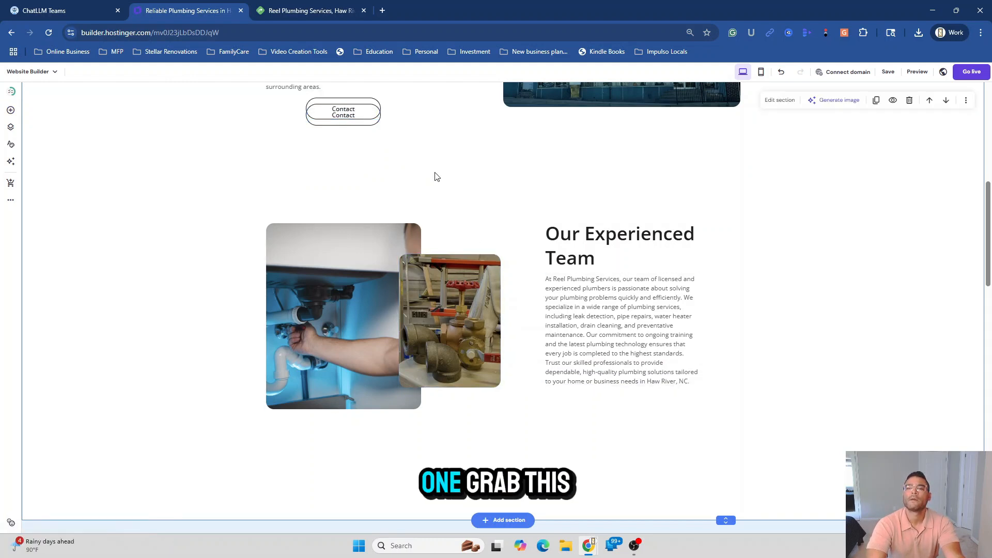
pyautogui.moveTo(367, 119); pyautogui.dragTo(369, 153)
pyautogui.moveTo(601, 397); pyautogui.dragTo(644, 411)
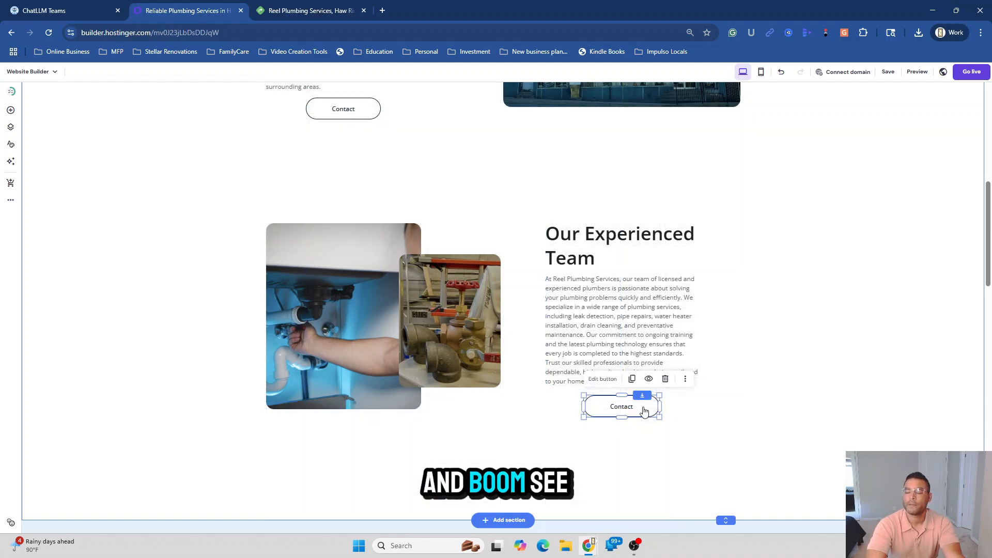
pyautogui.click(908, 345)
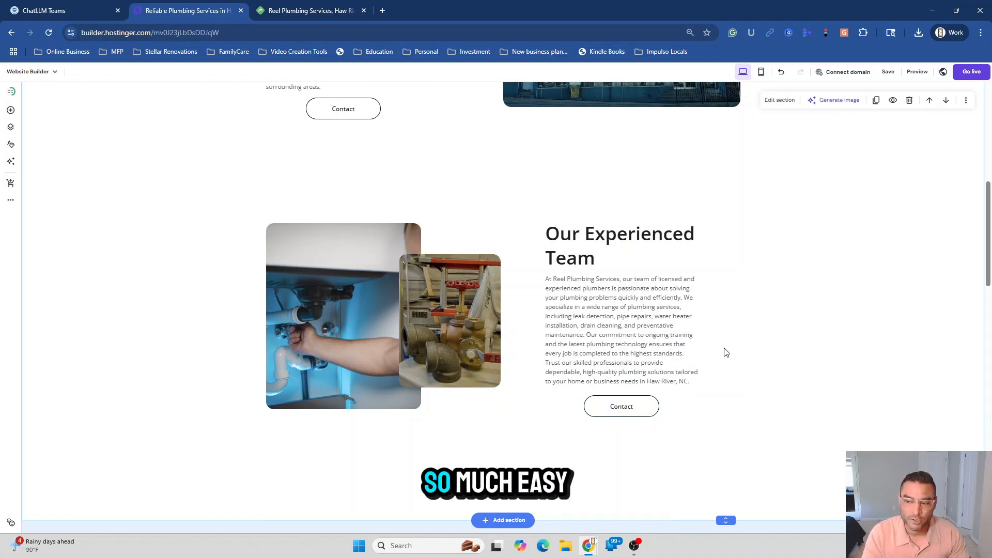
# Drag the team section's bottom edge up to remove the empty space above Plumbing Services
pyautogui.scroll(-2, 908, 420)
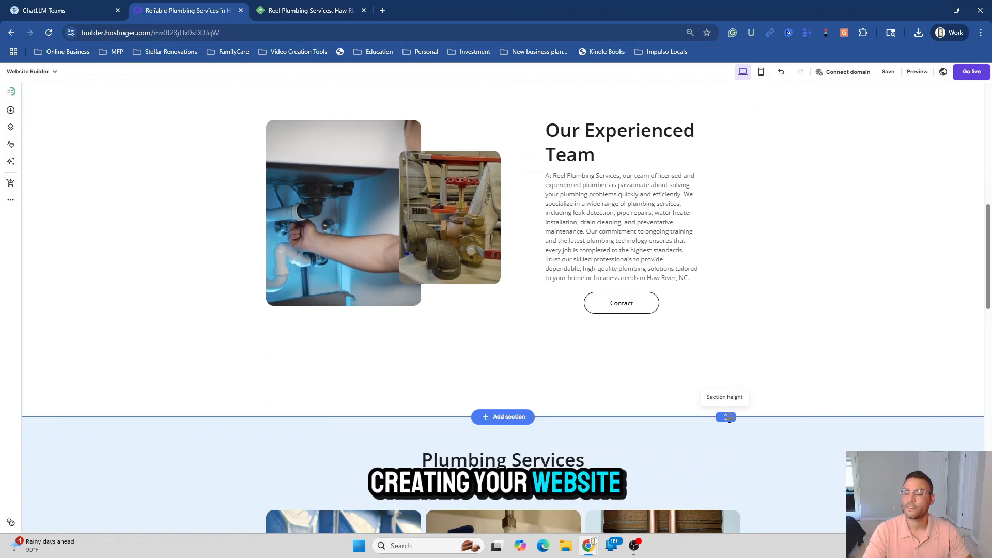
pyautogui.moveTo(727, 418); pyautogui.dragTo(737, 357)
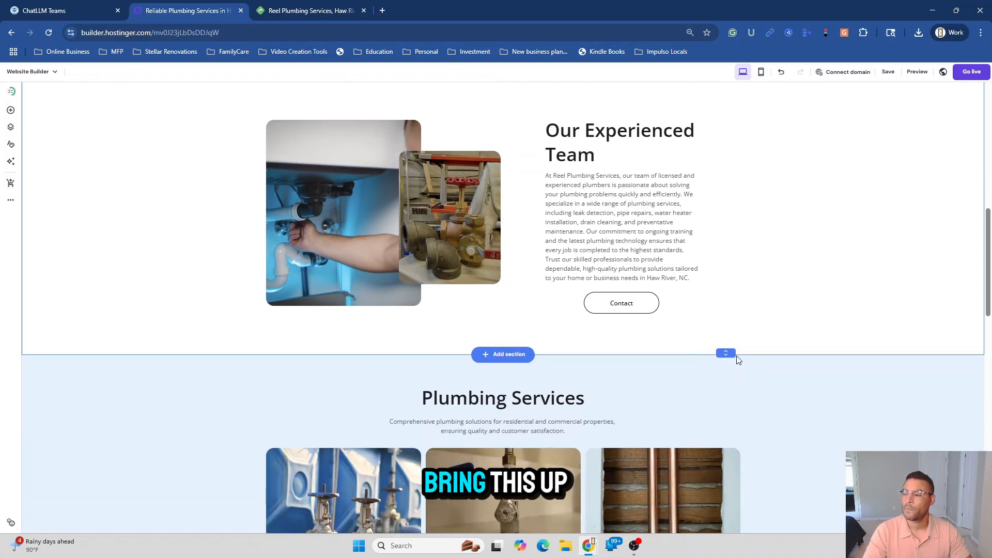
pyautogui.scroll(-4, 883, 379)
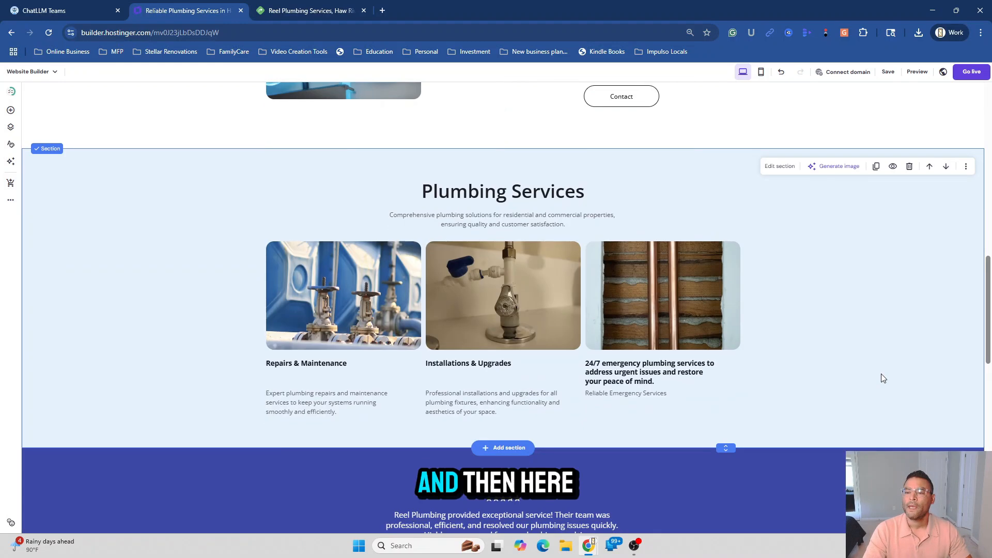
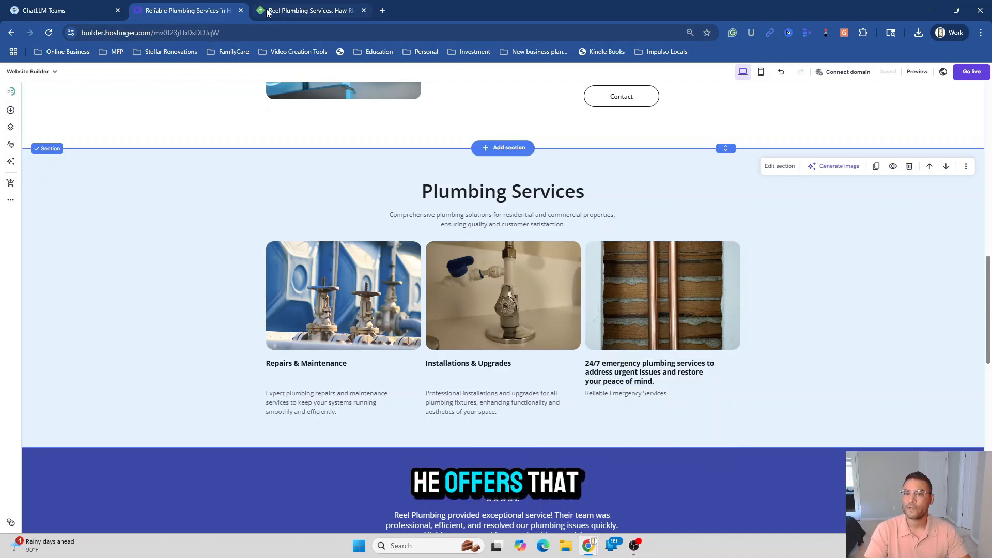
# Review the Reel Plumbing Services MapQuest listing and Yelp reviews, then return to the plumber results
pyautogui.click(310, 10)
pyautogui.click(135, 303)
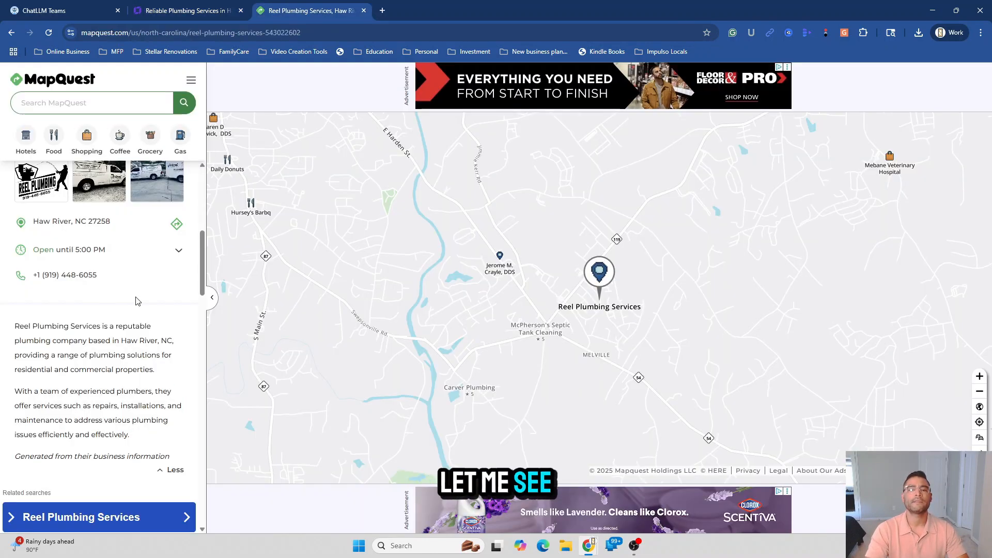
pyautogui.scroll(-7, 137, 310)
pyautogui.scroll(-2, 143, 386)
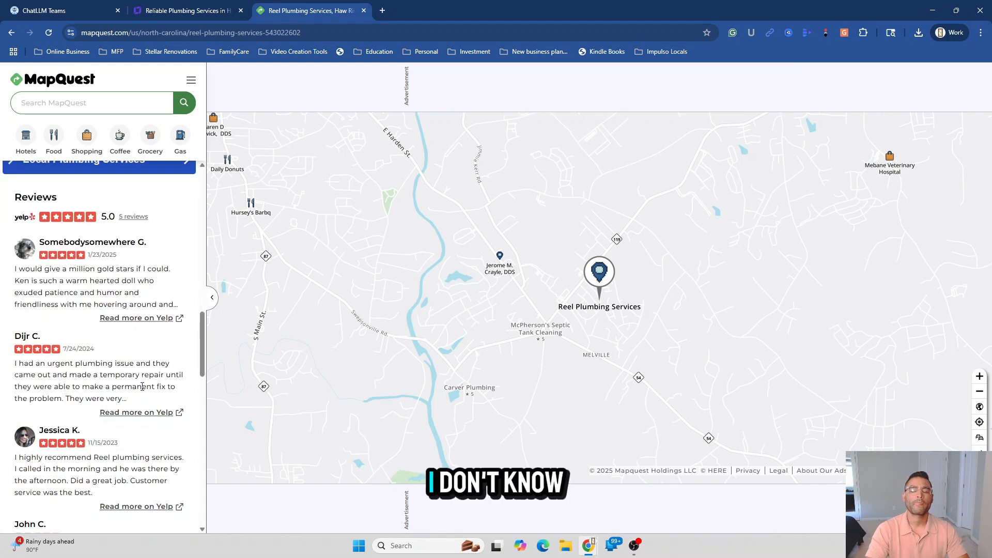
pyautogui.scroll(10, 145, 372)
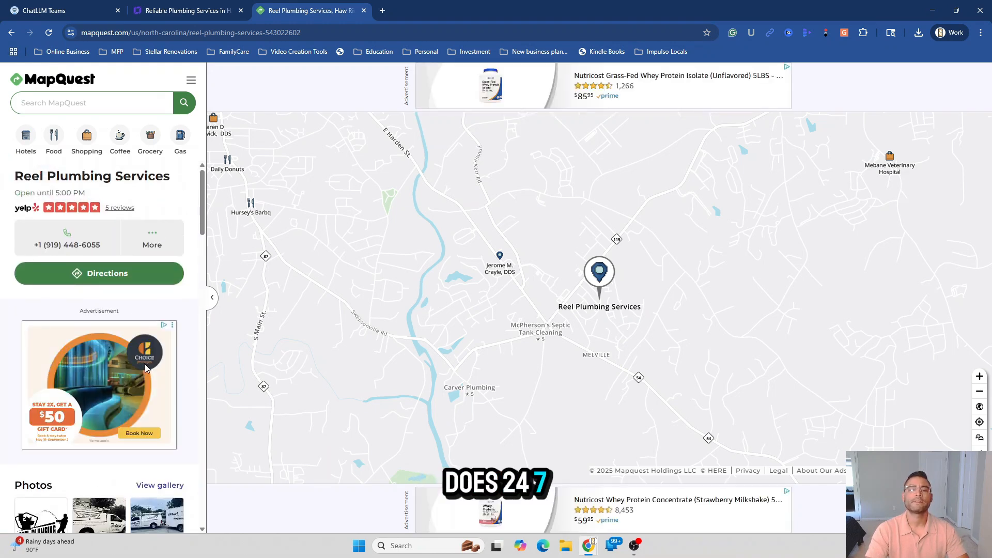
pyautogui.click(11, 32)
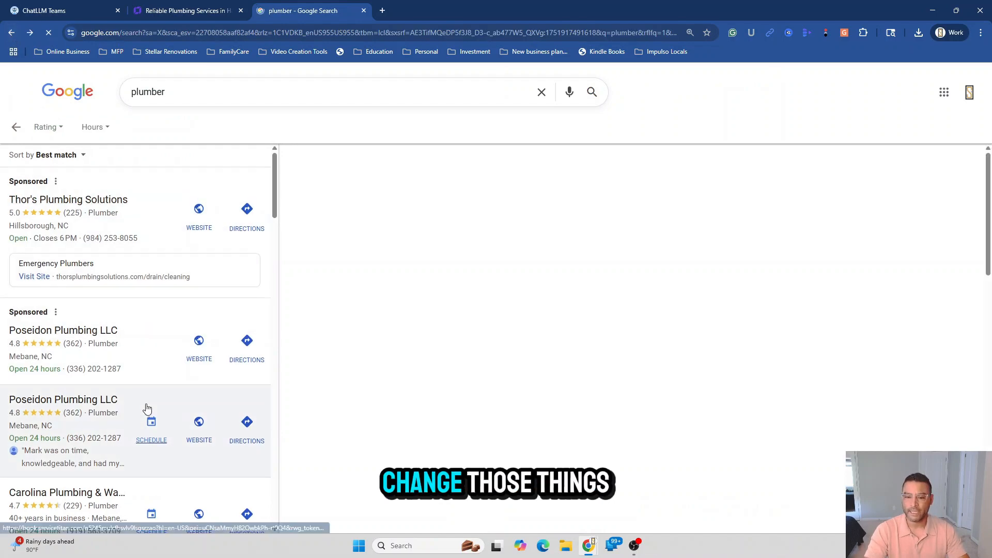
# Expand Reel plumbing LLC's weekly hours, open 24 hours daily, then go back to the builder
pyautogui.scroll(-6, 148, 409)
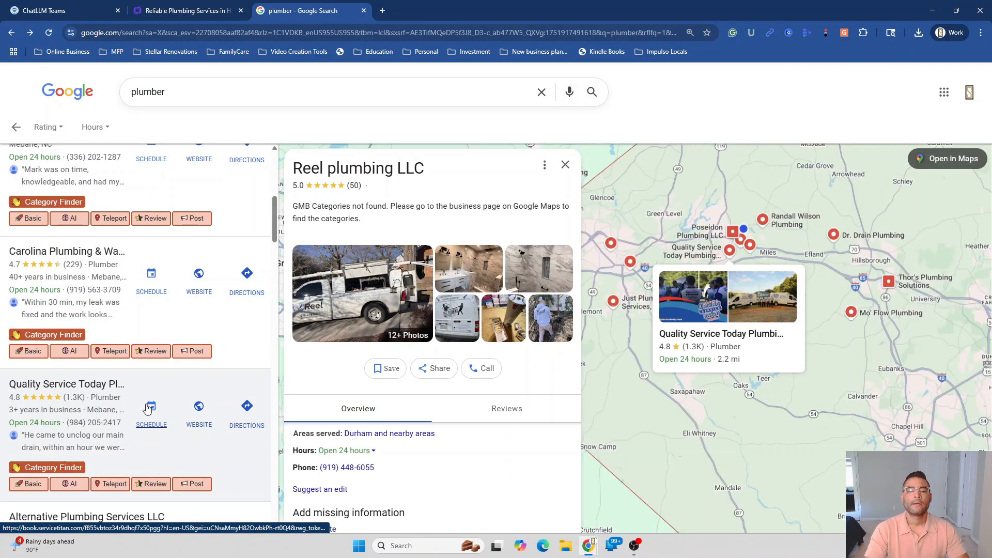
pyautogui.scroll(-6, 147, 400)
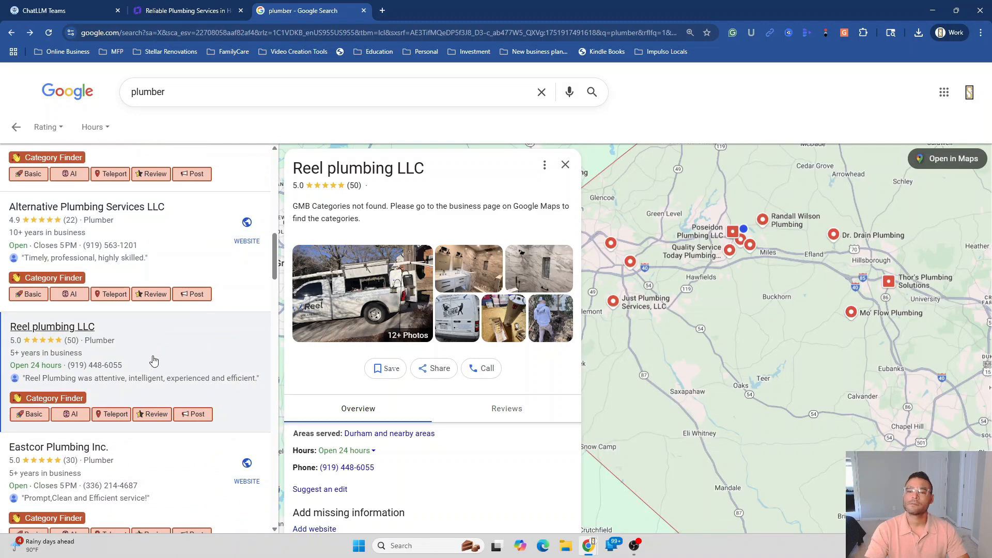
pyautogui.scroll(-2, 470, 421)
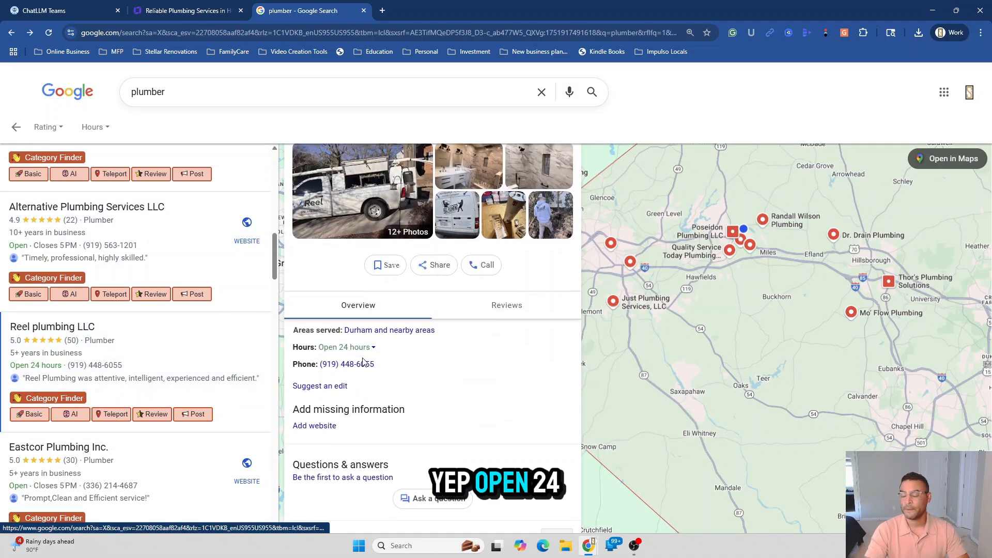
pyautogui.click(372, 347)
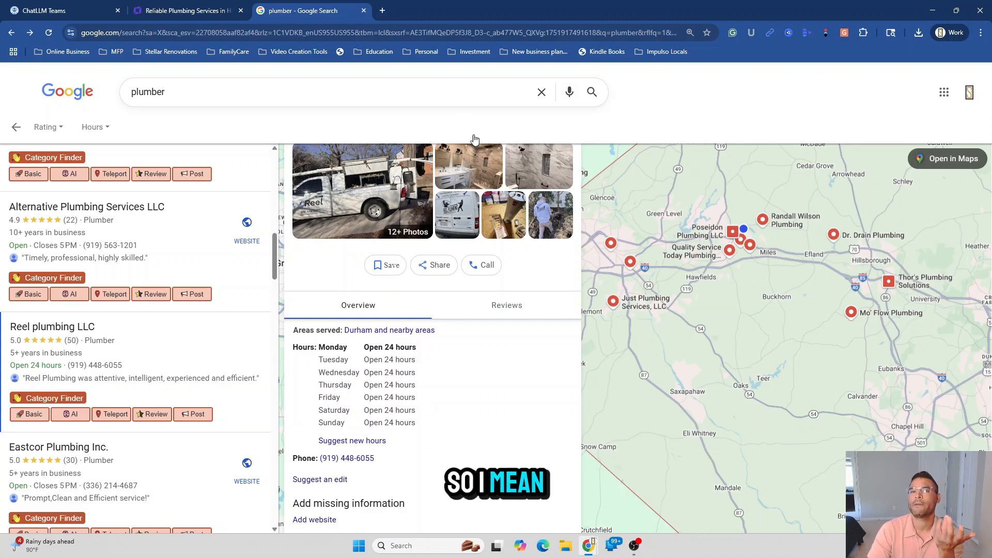
pyautogui.click(162, 10)
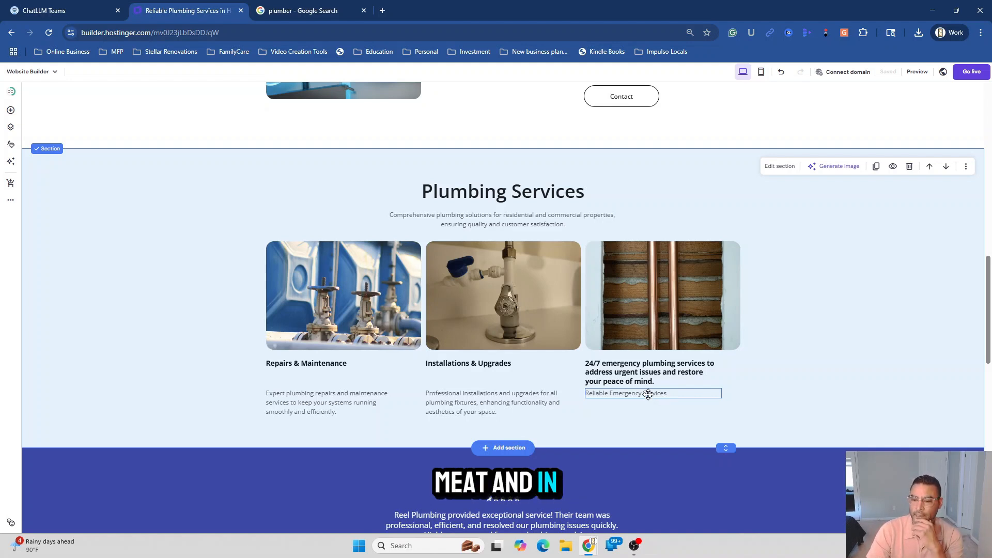
# Capture a region screenshot of the Plumbing Services section with its three service cards
pyautogui.scroll(-1, 649, 393)
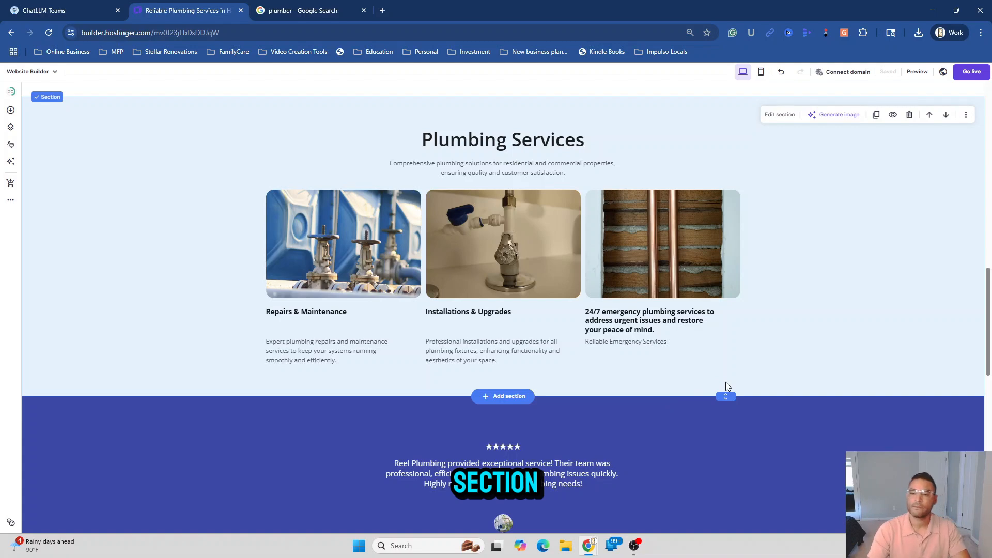
pyautogui.press('super+shift+s')
pyautogui.moveTo(157, 115); pyautogui.dragTo(855, 386)
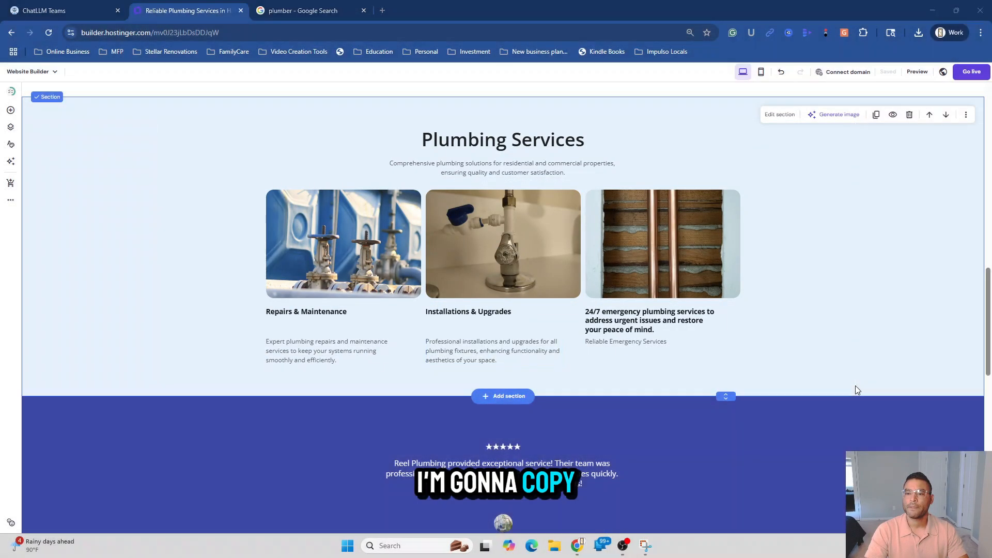
pyautogui.click(100, 14)
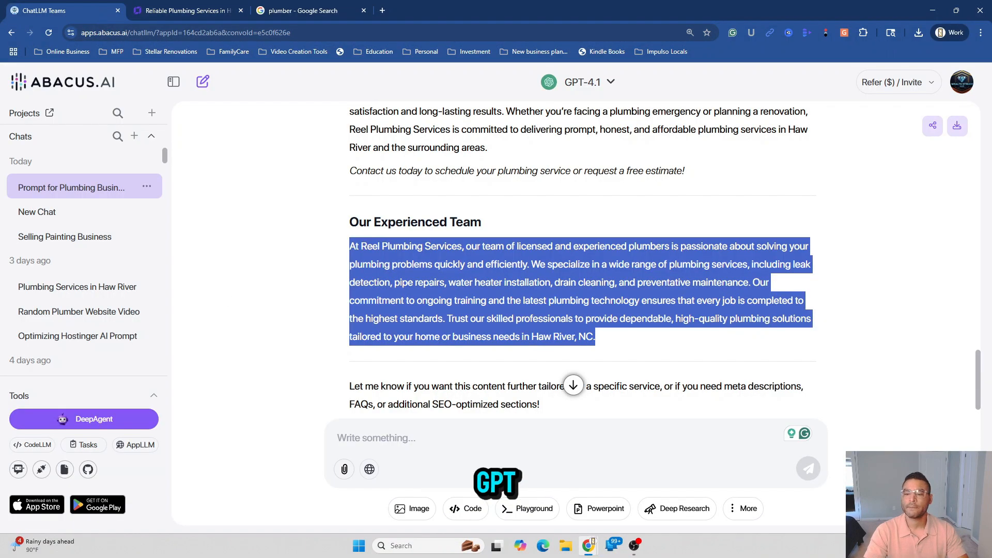
pyautogui.click(345, 470)
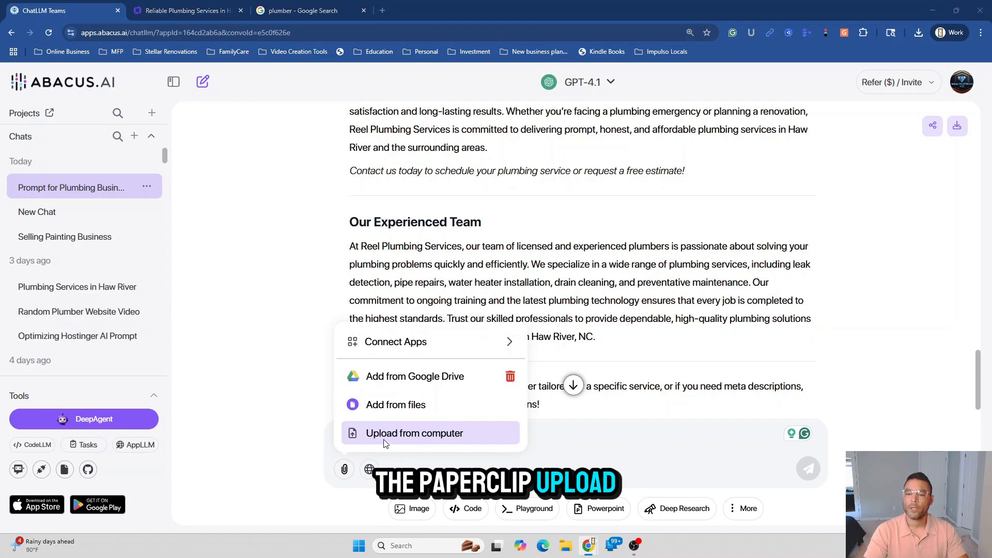
pyautogui.click(385, 443)
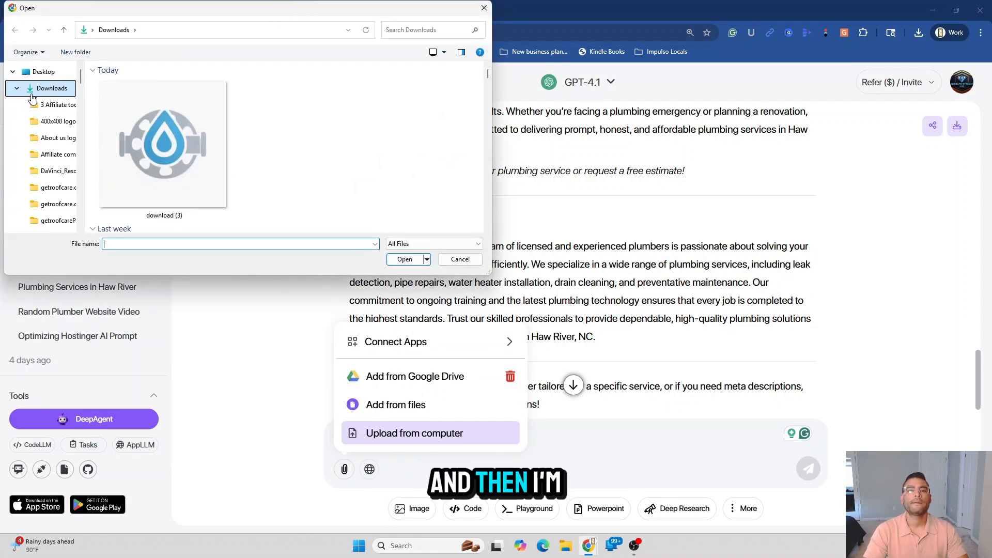
pyautogui.click(67, 32)
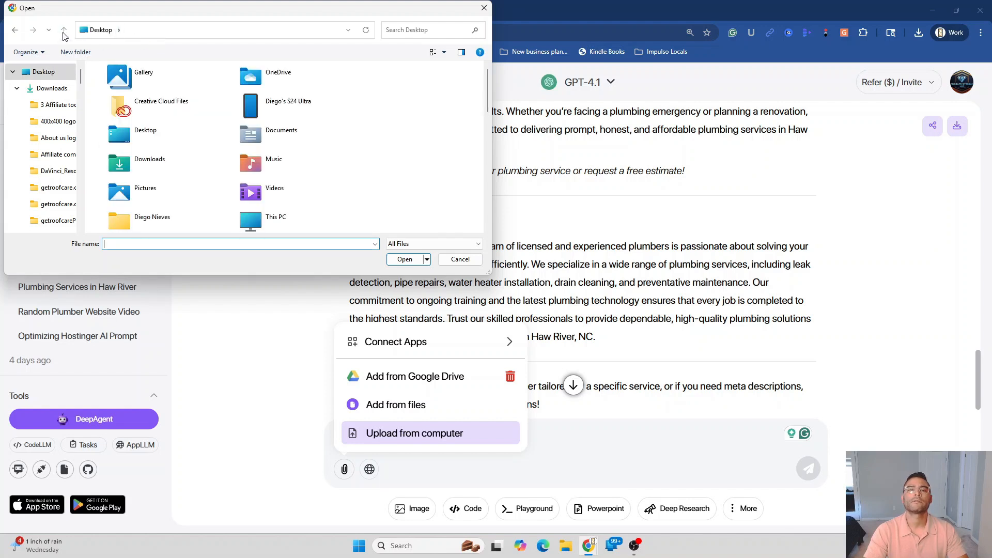
pyautogui.click(413, 32)
pyautogui.write('screen')
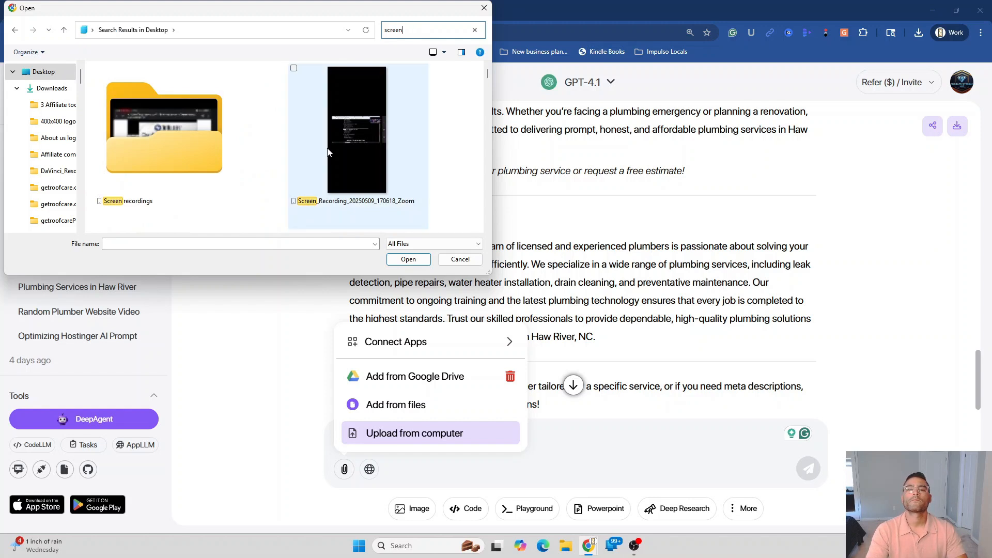
pyautogui.scroll(-3, 420, 156)
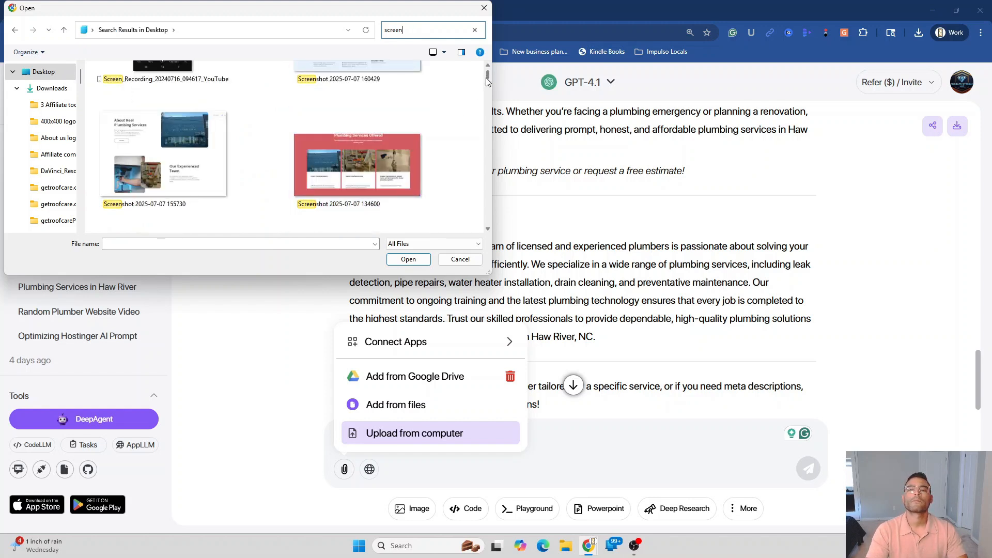
pyautogui.click(364, 125)
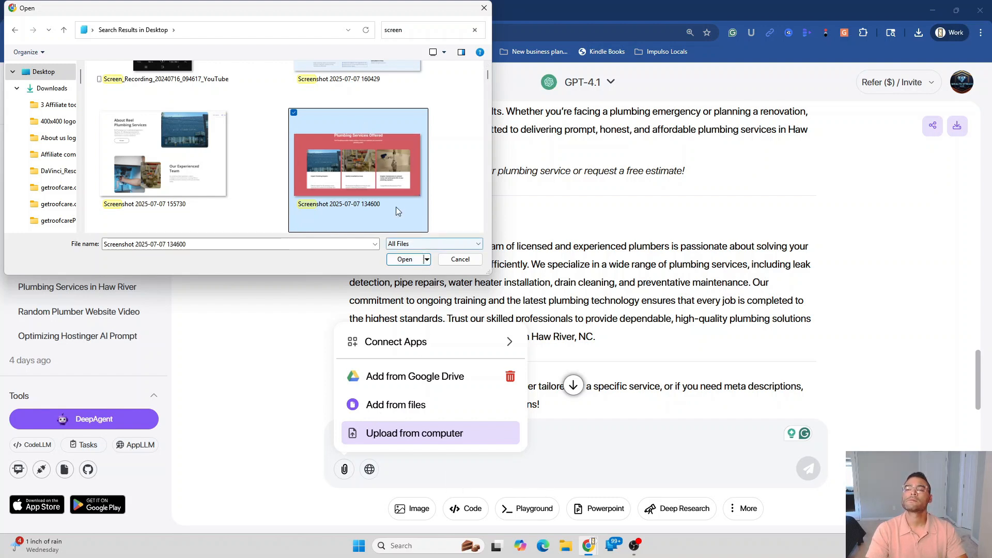
pyautogui.click(404, 259)
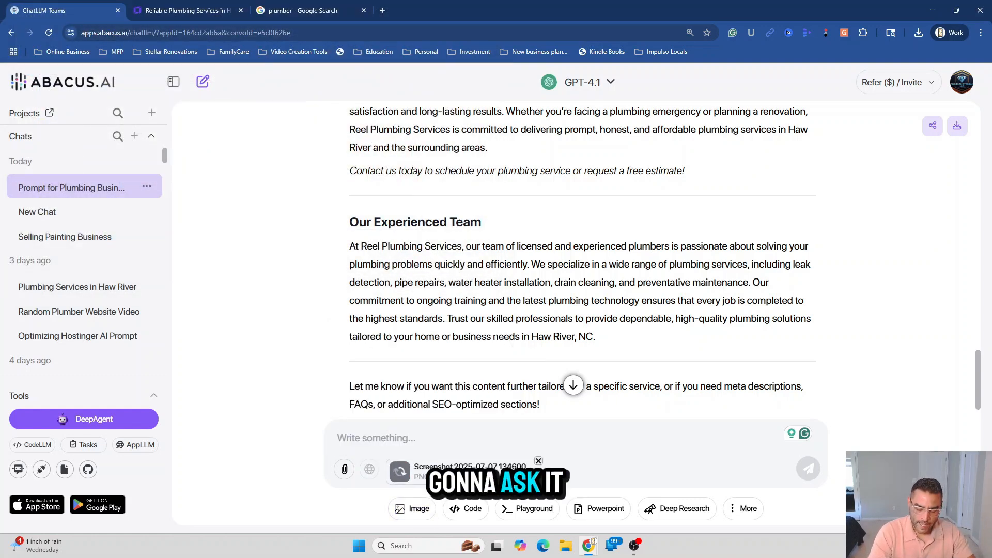
# Type a prompt asking to expand the service descriptions, short and direct, offering solutions with SEO tactics
pyautogui.write('please e')
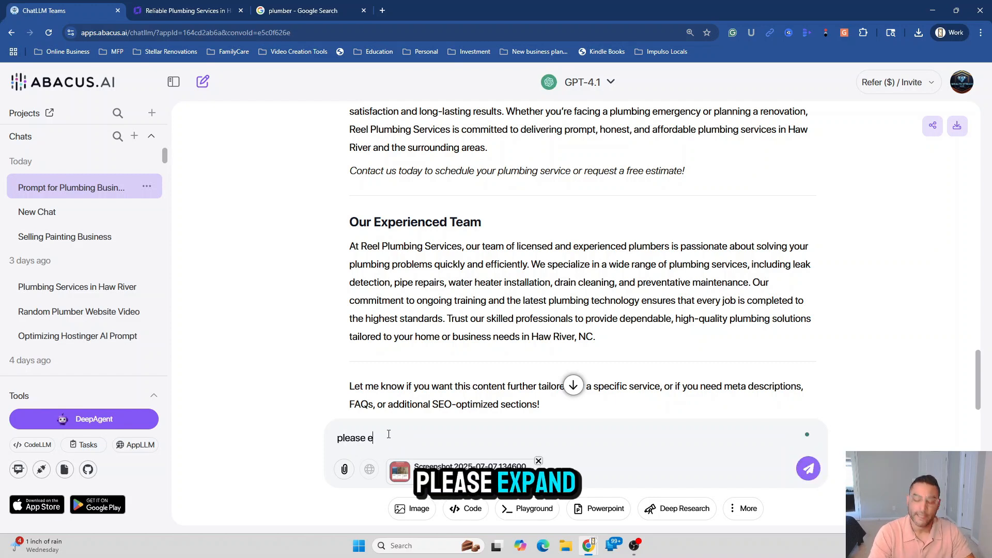
pyautogui.write('xpand on t')
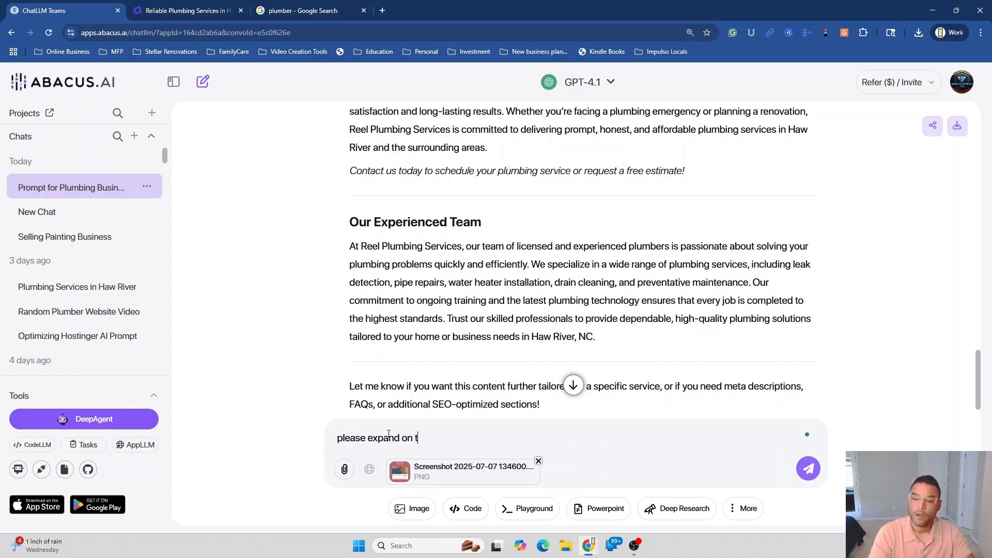
pyautogui.write('he serv')
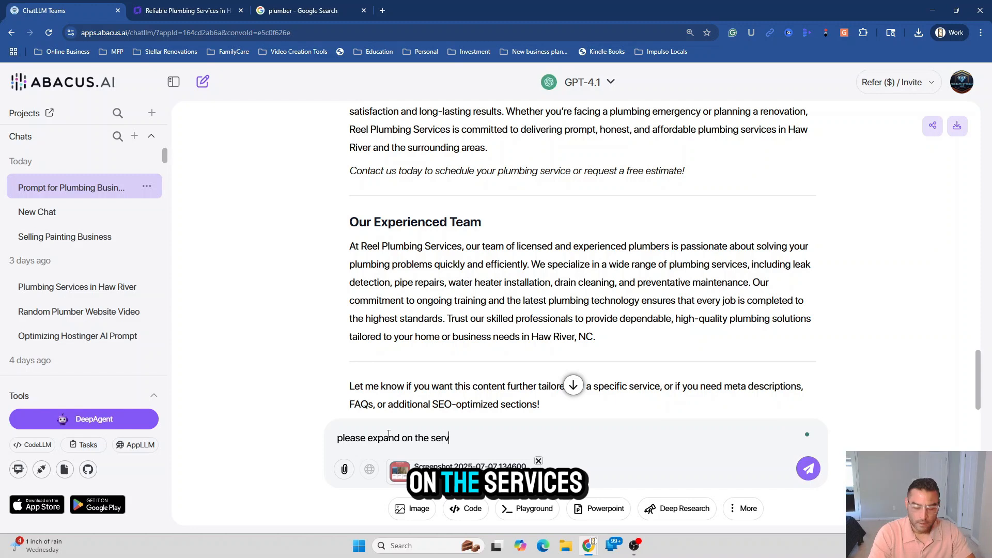
pyautogui.write('ices des')
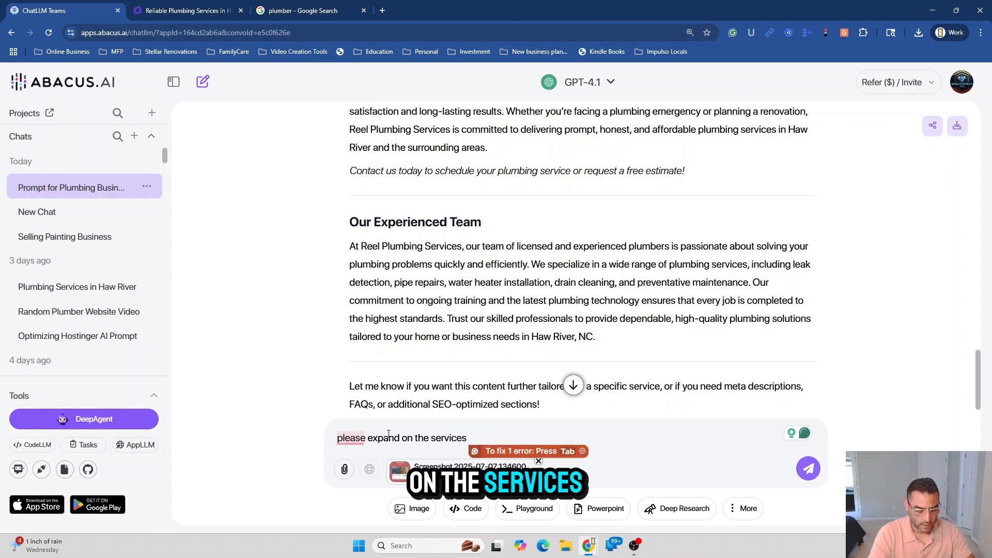
pyautogui.write('criptions. d')
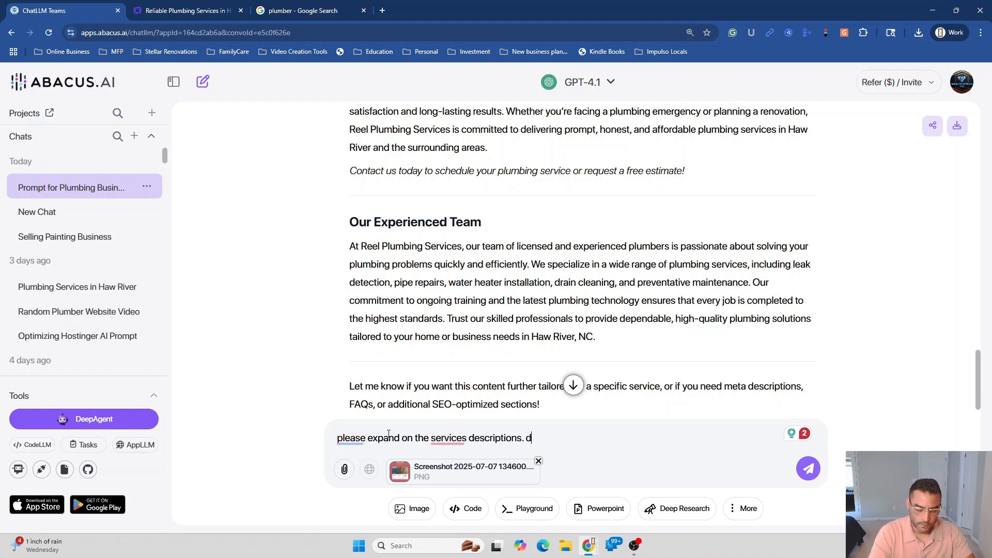
pyautogui.press('BackSpace')
pyautogui.write('make them sho')
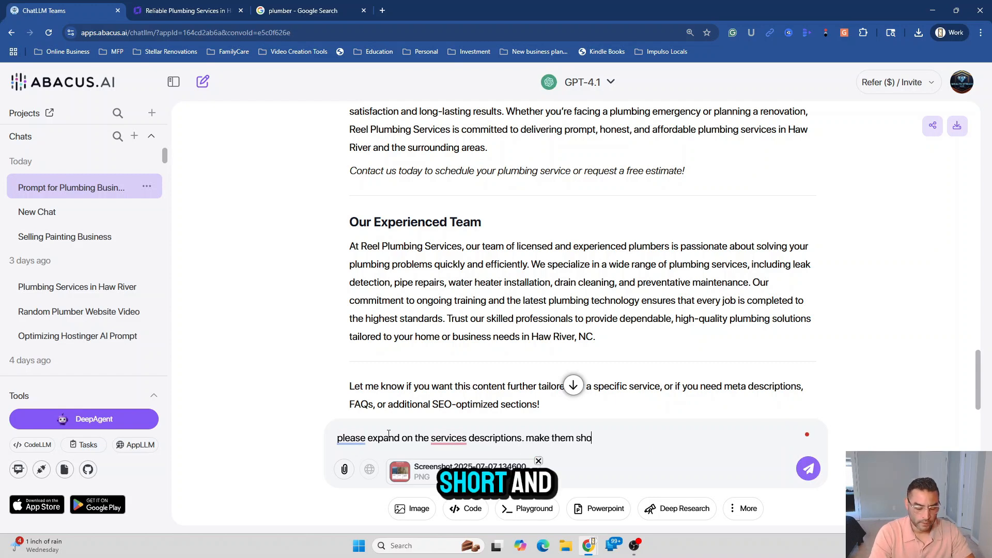
pyautogui.write('rt and ')
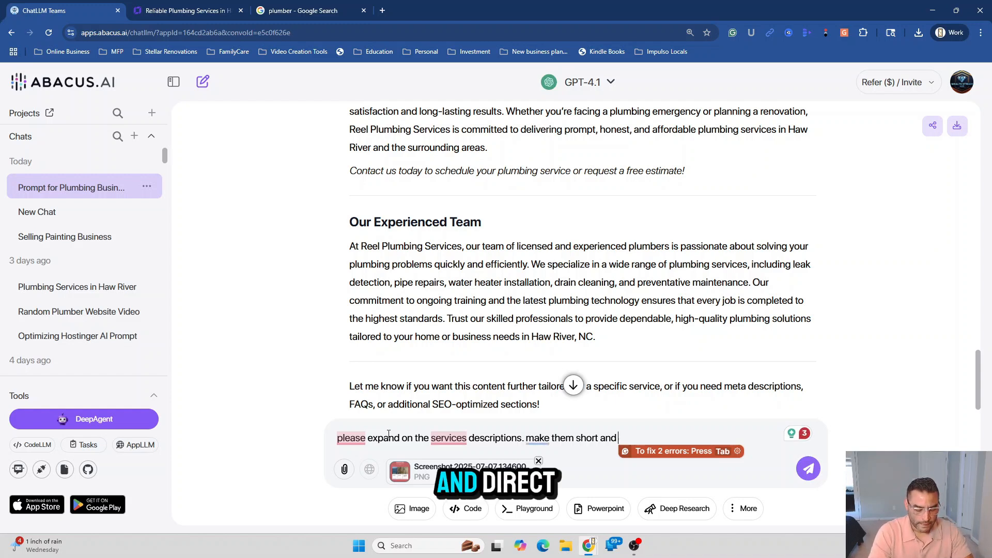
pyautogui.write('direct. ')
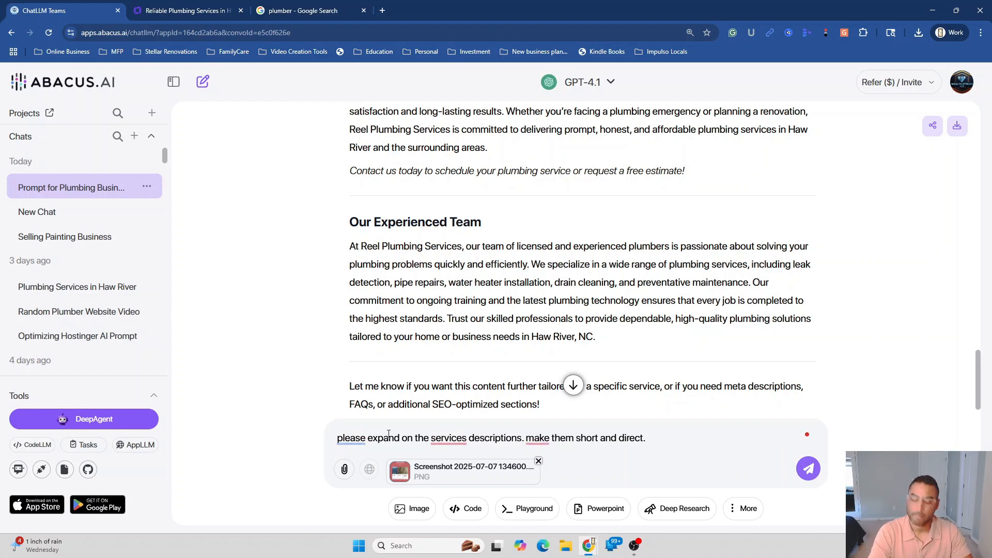
pyautogui.write('offering ')
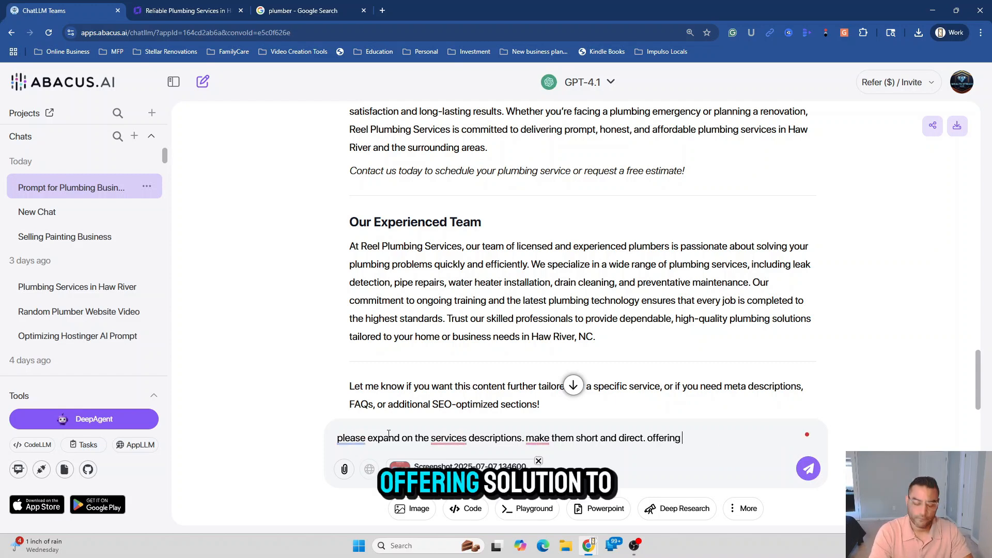
pyautogui.write('solutions')
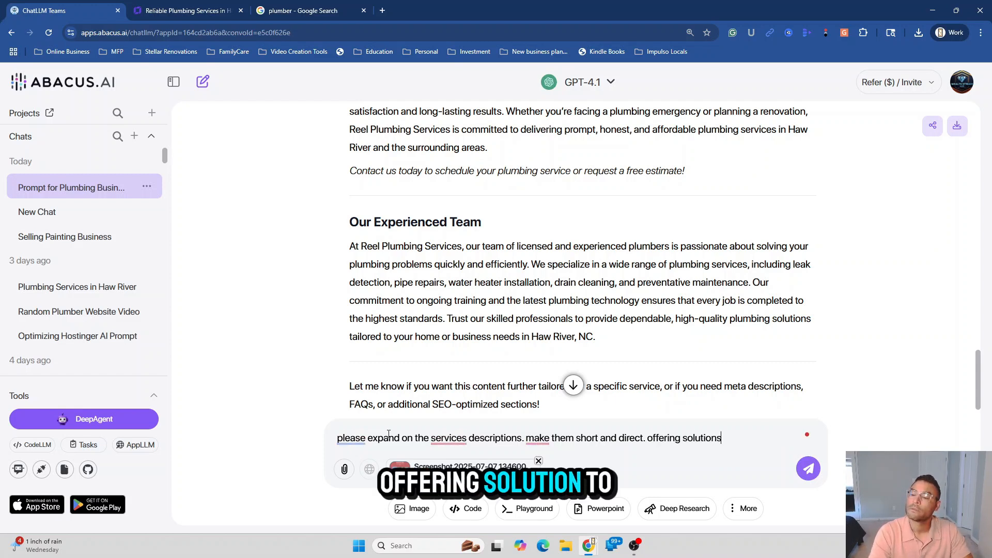
pyautogui.write(' to a ')
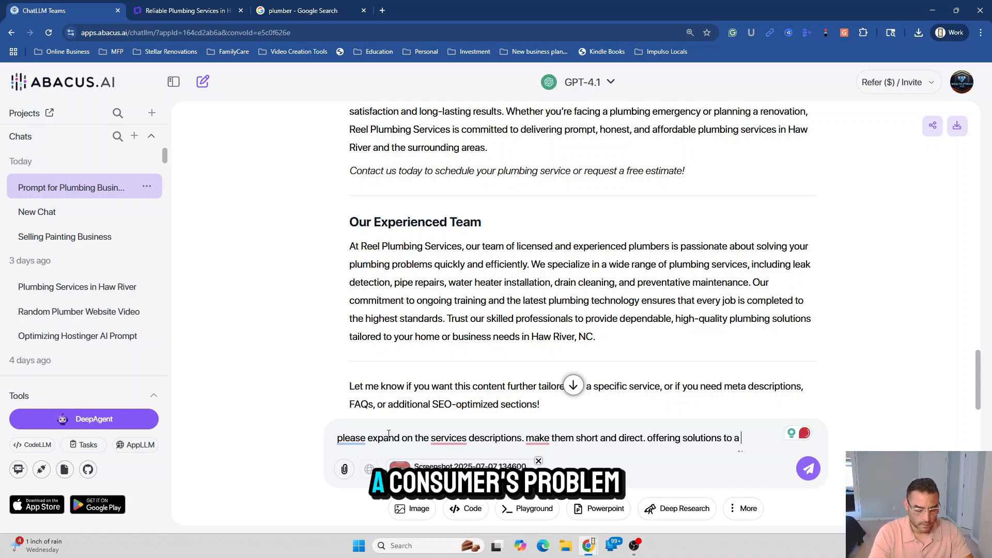
pyautogui.write('consumers')
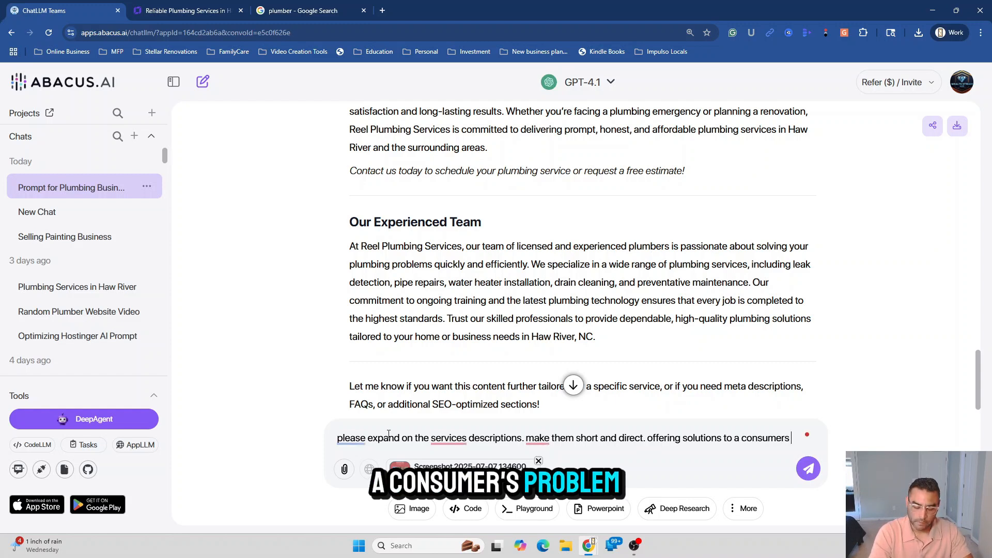
pyautogui.write(' problem')
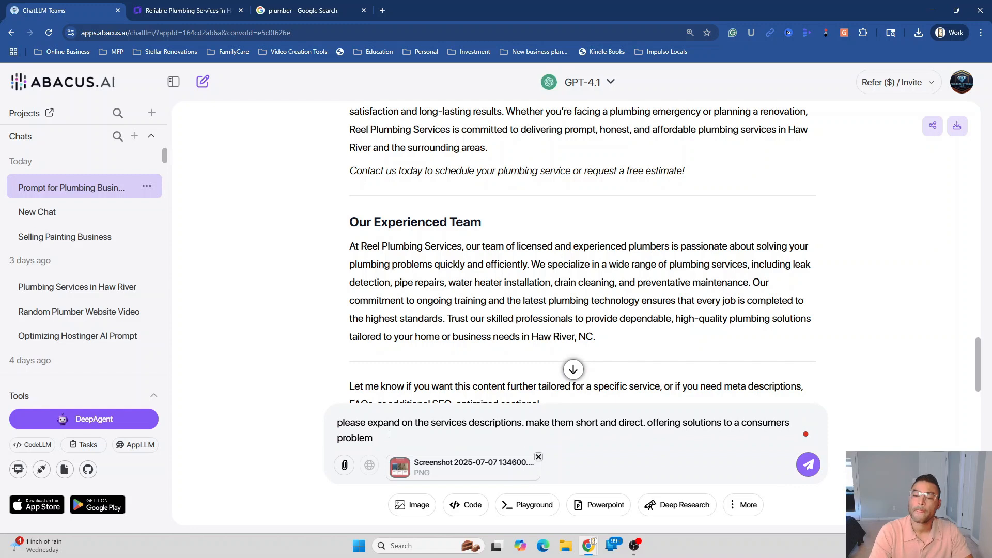
pyautogui.write('. us')
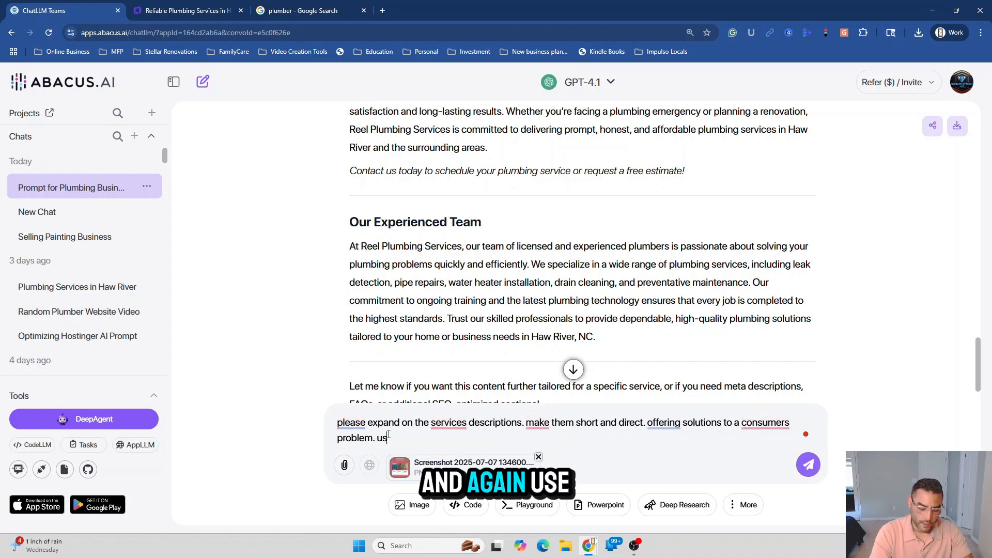
pyautogui.write('e best se')
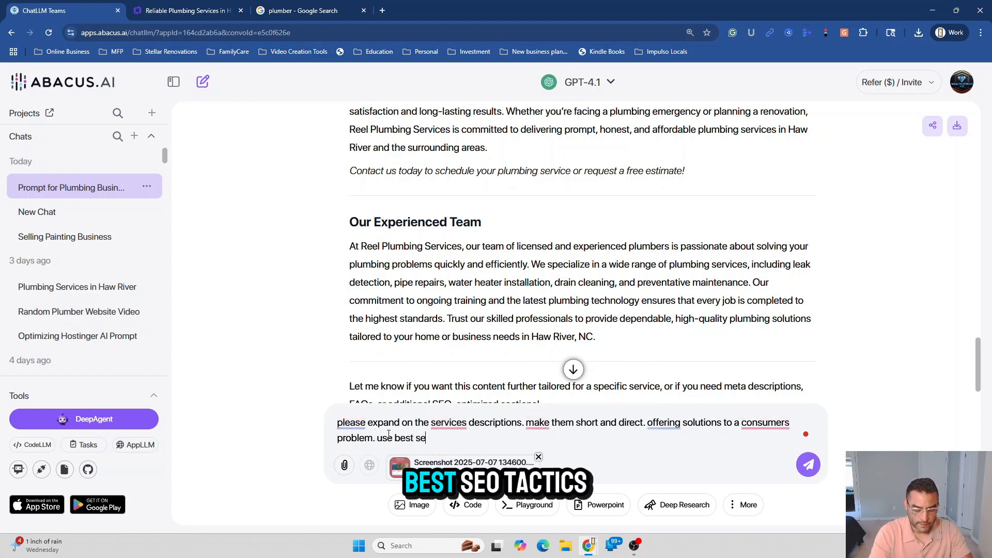
pyautogui.write('o tact')
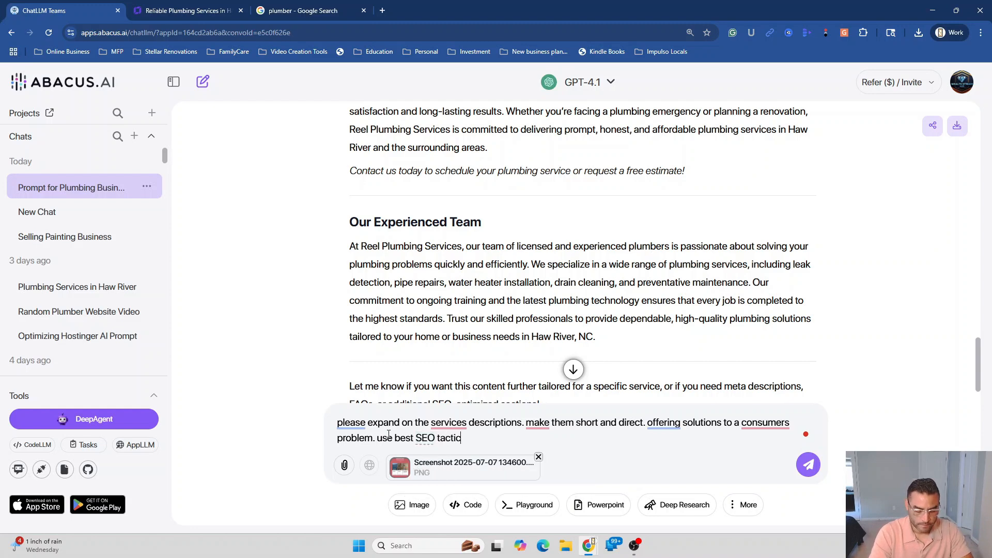
# Send the prompt and copy the returned Expert Plumbing Repairs description
pyautogui.press('Return')
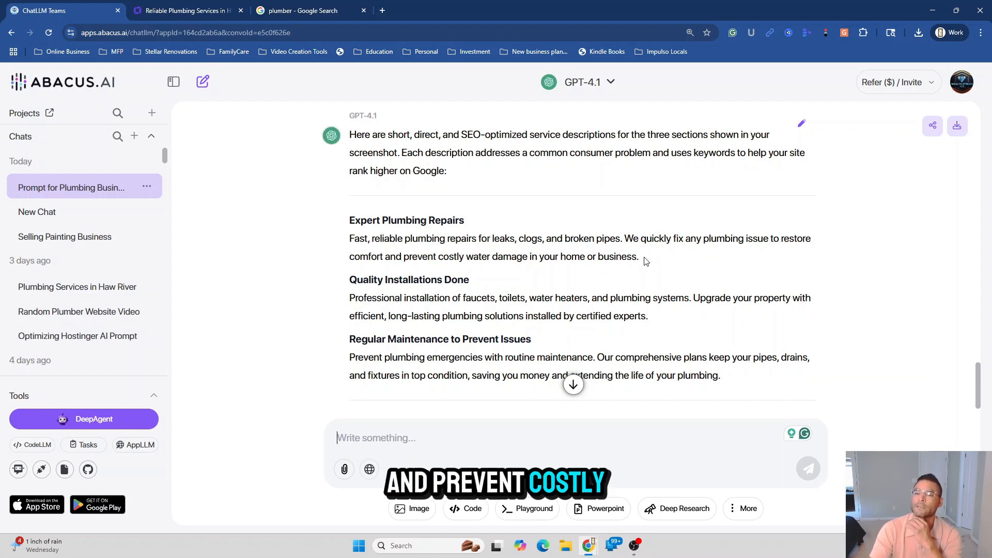
pyautogui.moveTo(643, 261); pyautogui.dragTo(352, 245)
pyautogui.rightClick(352, 245)
pyautogui.click(373, 254)
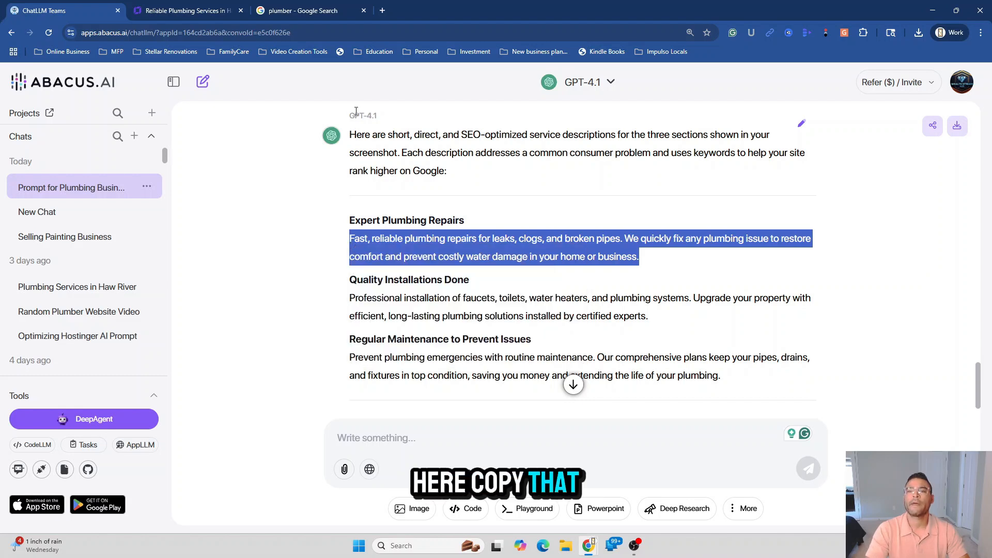
pyautogui.click(194, 14)
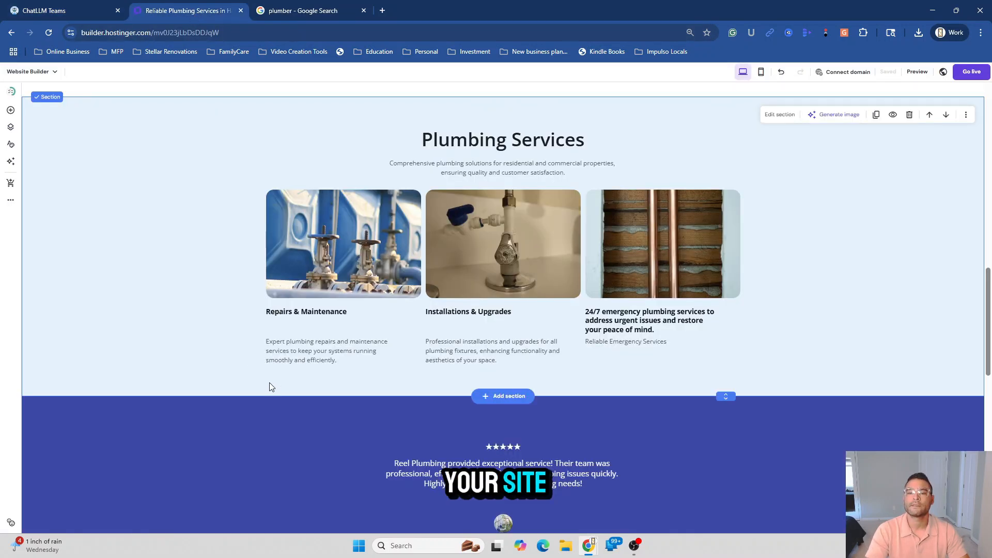
# Replace the Repairs & Maintenance description with the copied text, pasted as plain text
pyautogui.click(303, 358)
pyautogui.tripleClick(303, 358)
pyautogui.rightClick(303, 358)
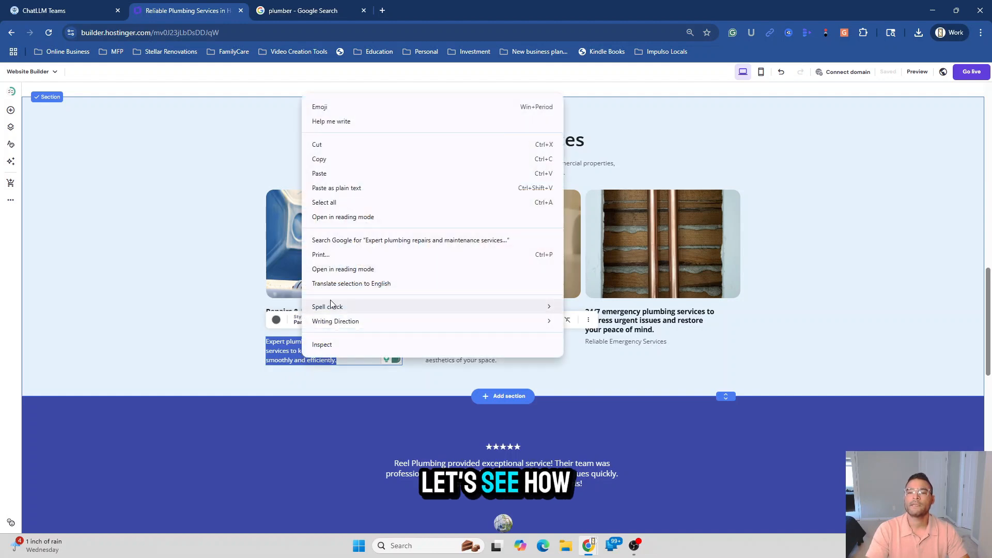
pyautogui.click(327, 181)
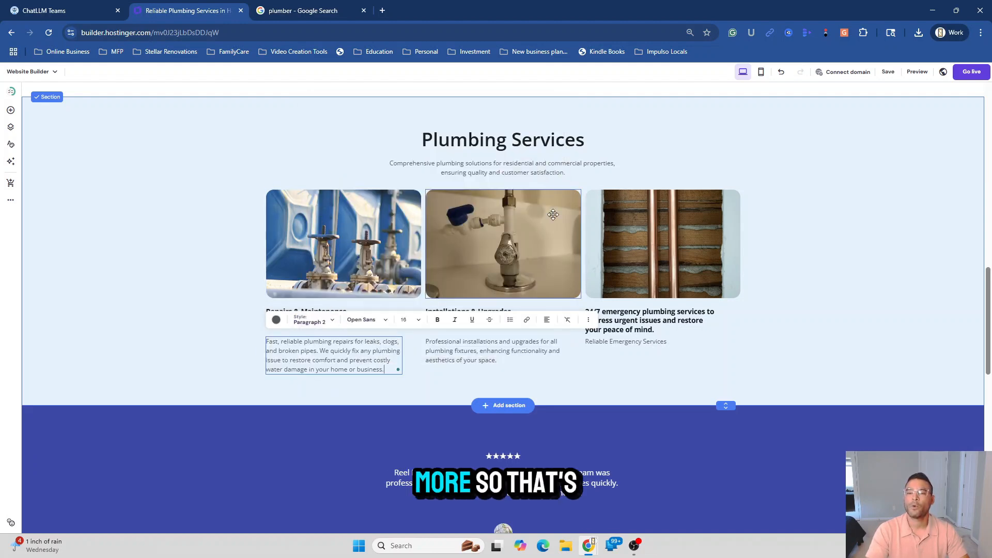
# Copy the Quality Installations Done text and paste it over the Installations & Upgrades description
pyautogui.click(45, 11)
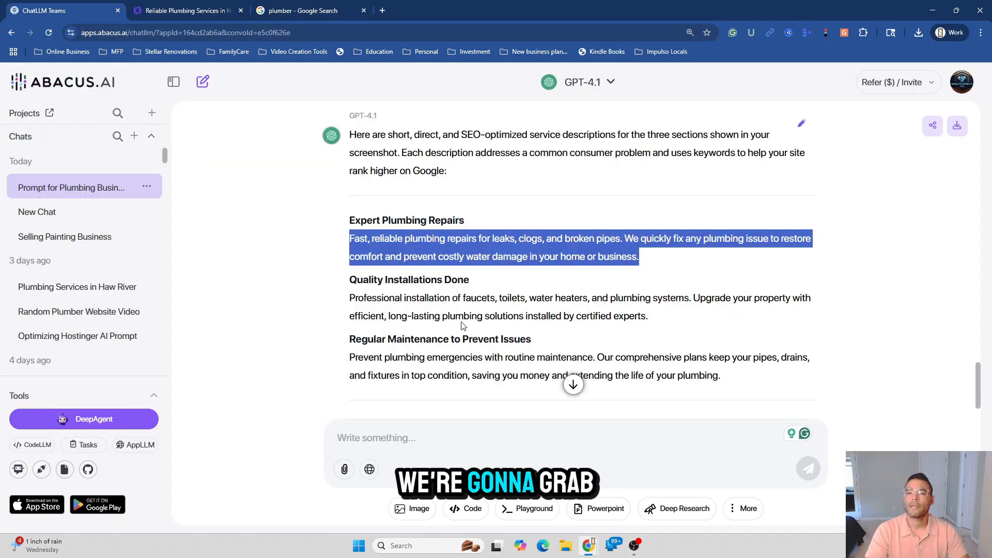
pyautogui.moveTo(352, 298); pyautogui.dragTo(648, 327)
pyautogui.rightClick(648, 327)
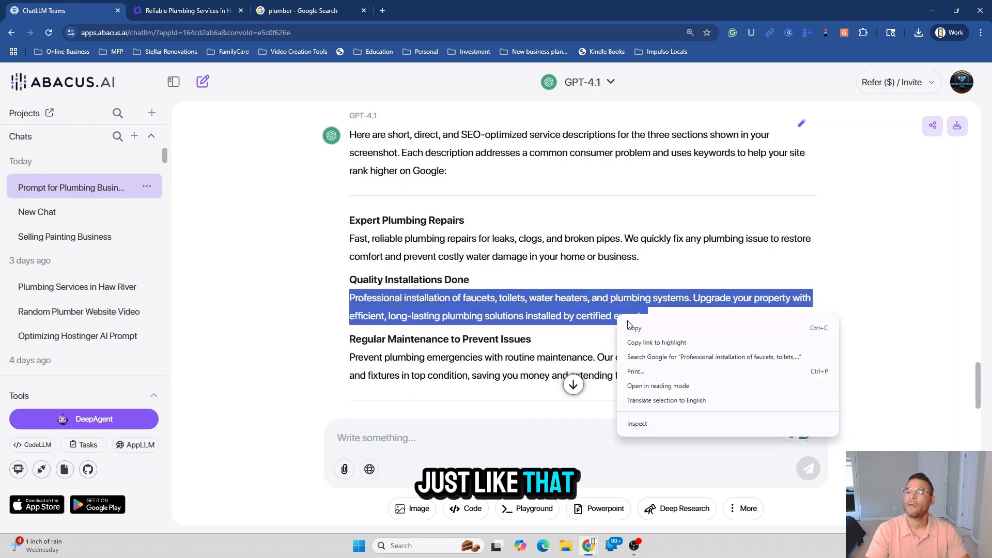
pyautogui.click(665, 334)
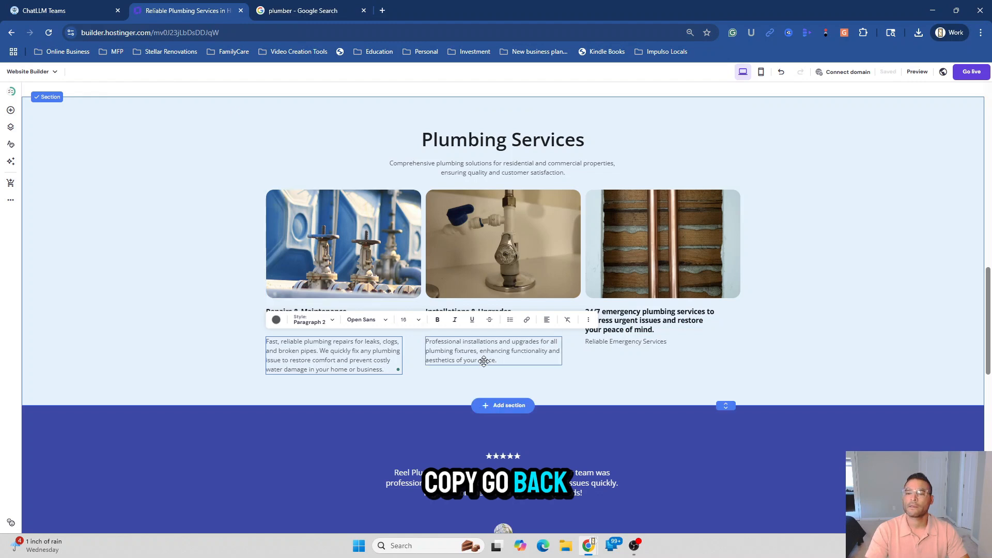
pyautogui.doubleClick(484, 360)
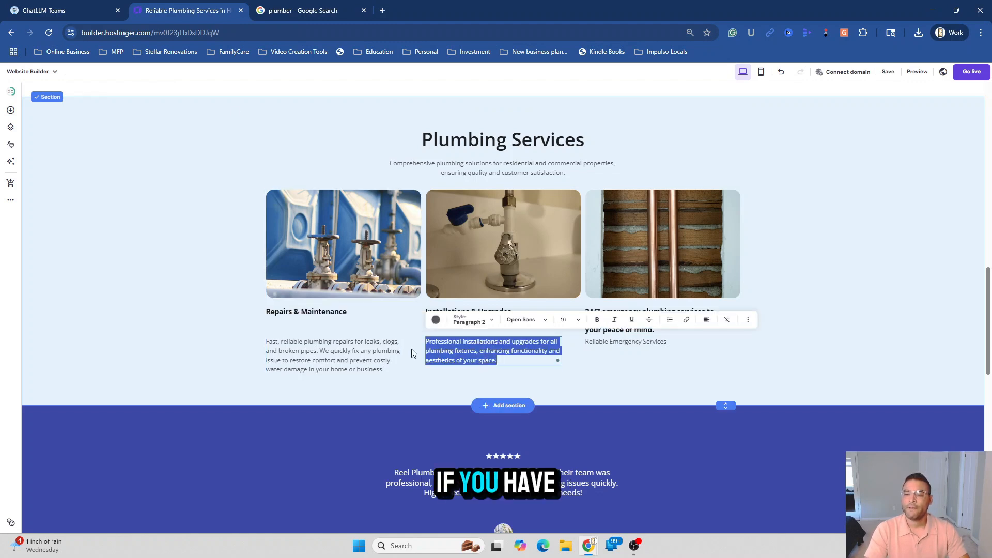
pyautogui.rightClick(465, 351)
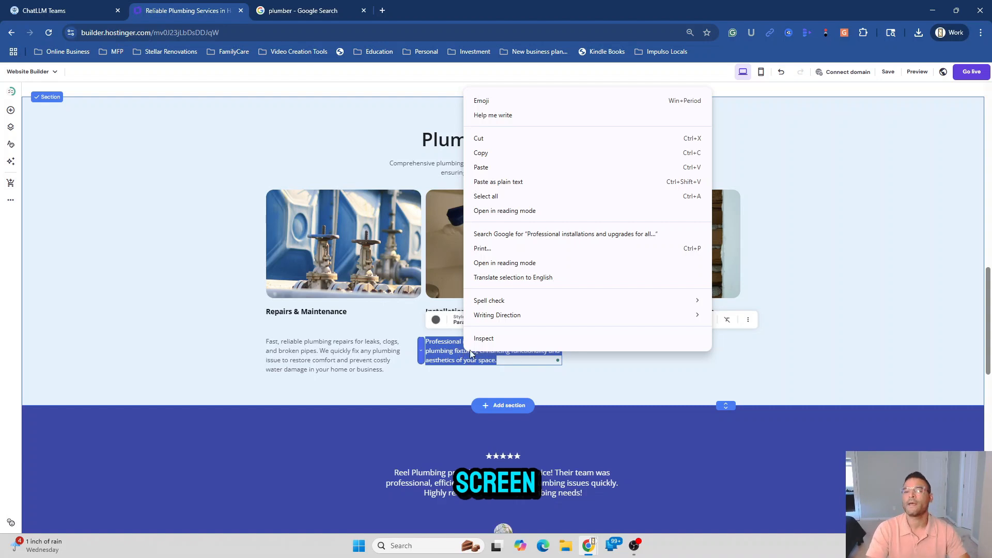
pyautogui.click(506, 173)
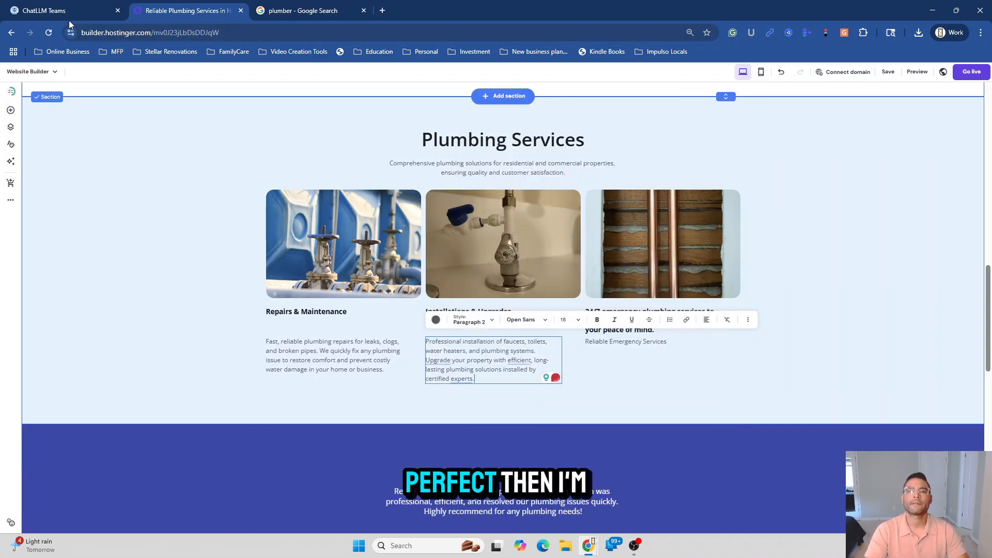
# Check the rest of the AI answer, then finish editing the installations description
pyautogui.click(57, 11)
pyautogui.click(304, 355)
pyautogui.scroll(-2, 302, 356)
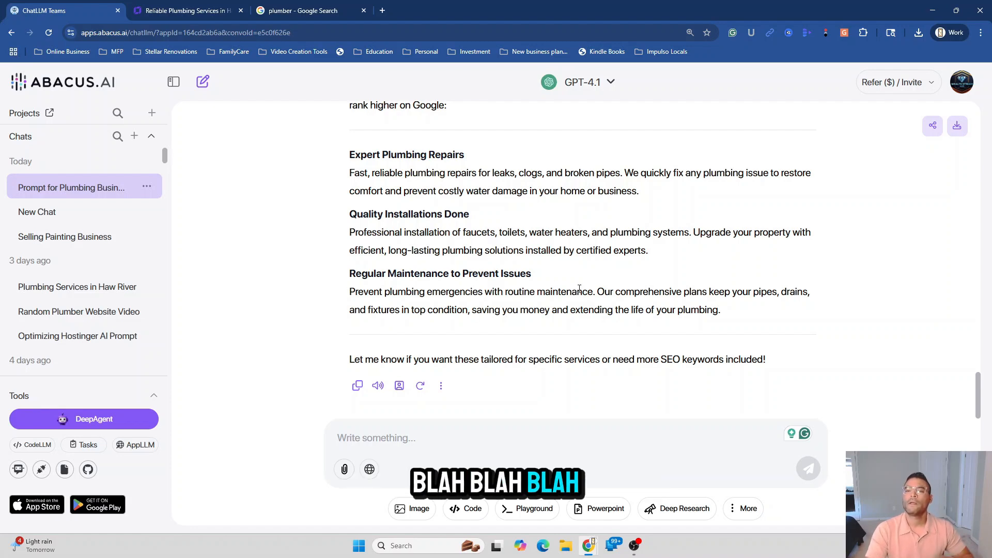
pyautogui.click(195, 12)
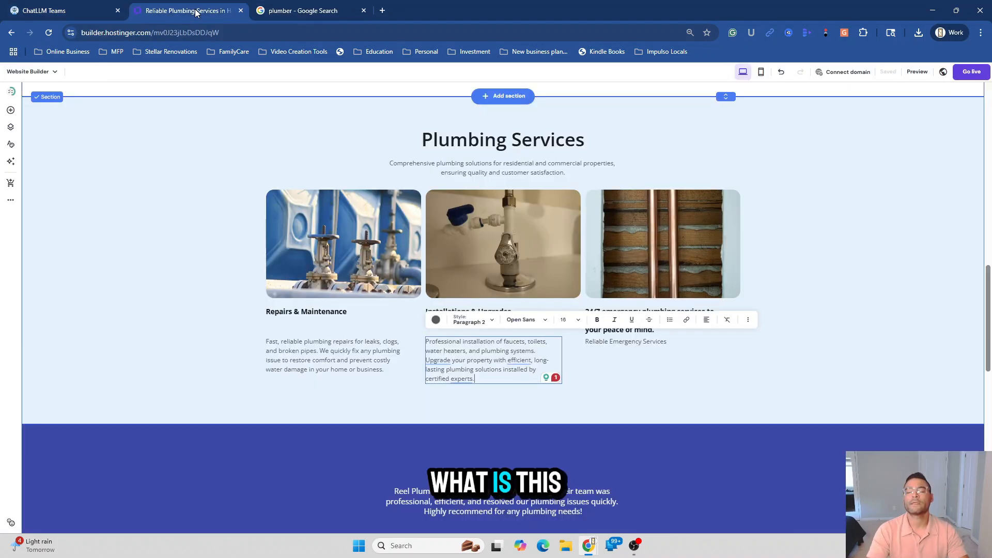
pyautogui.click(644, 387)
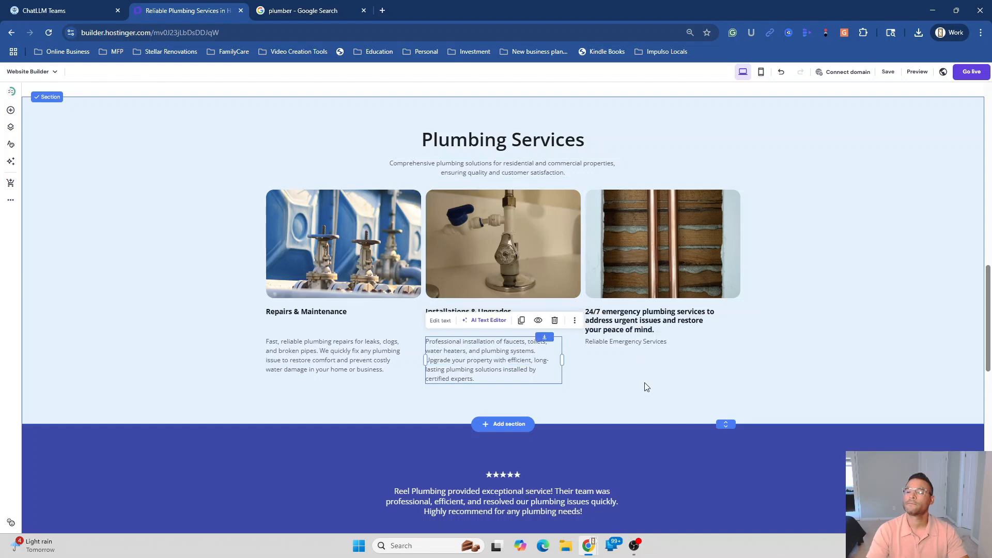
pyautogui.click(73, 17)
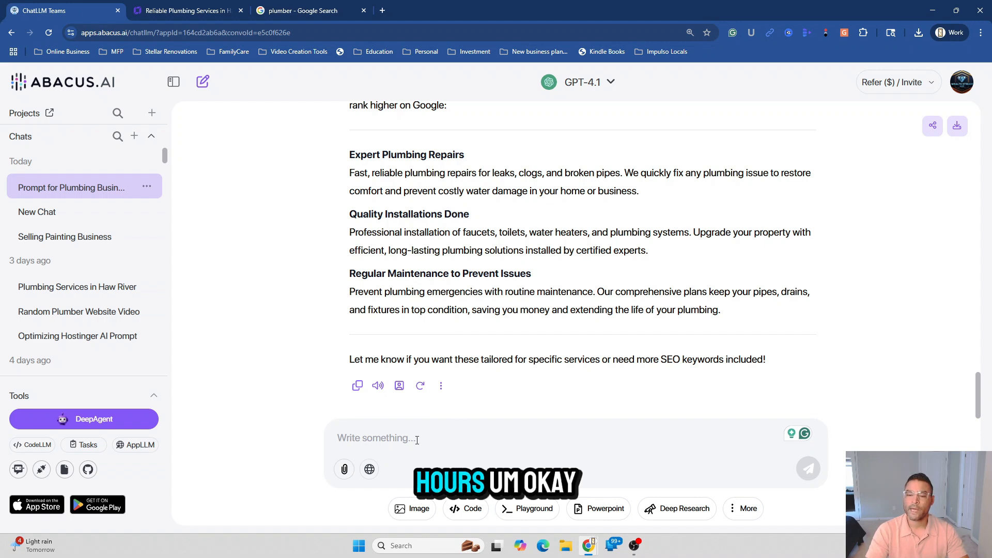
# Ask ChatLLM to write a description for the 24 hr plumbing service
pyautogui.click(416, 440)
pyautogui.write('pleas')
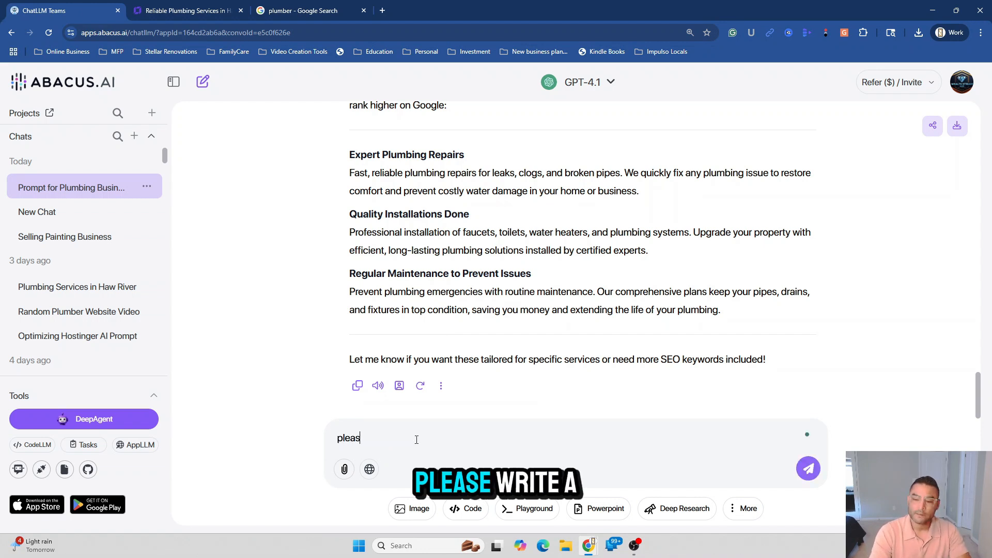
pyautogui.write('e write ')
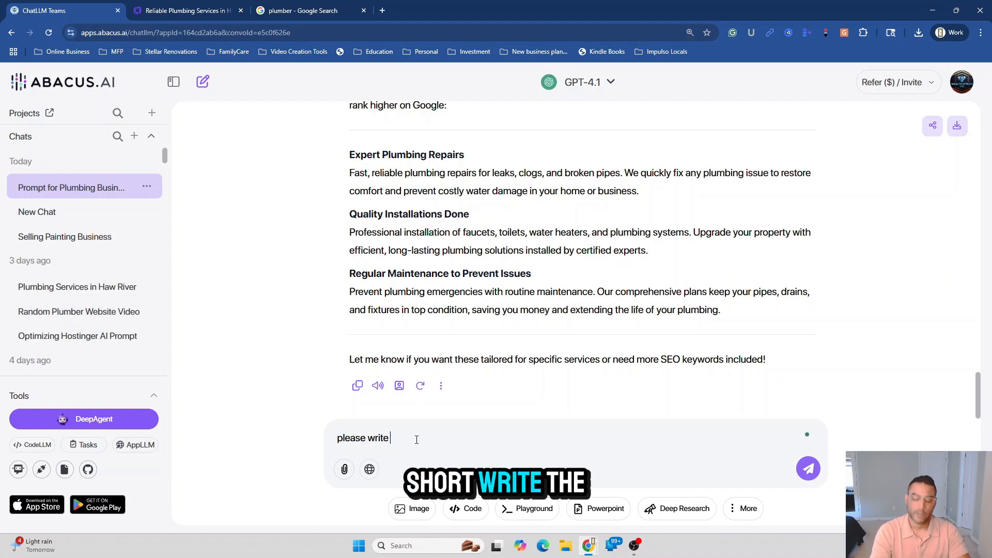
pyautogui.write('a the descrip')
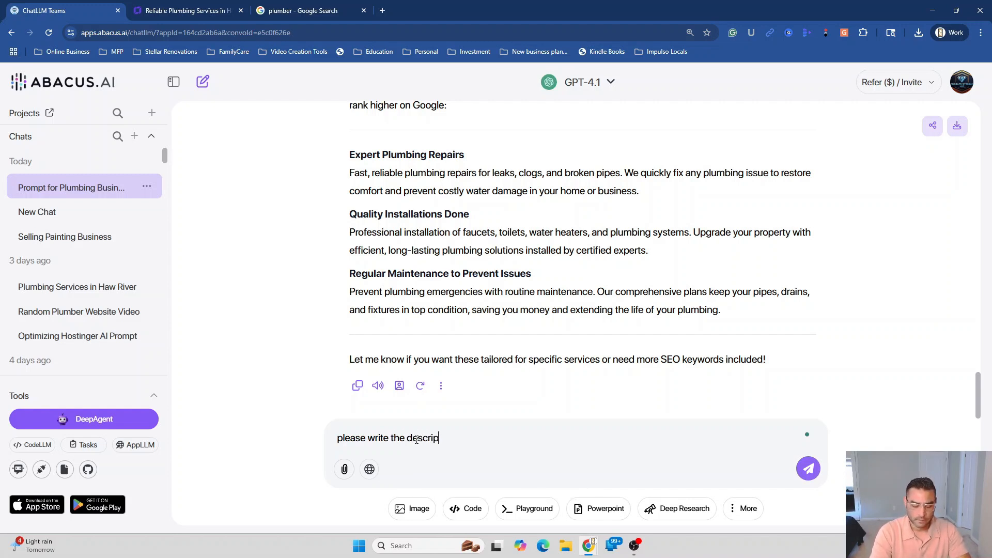
pyautogui.write('tion for the 2')
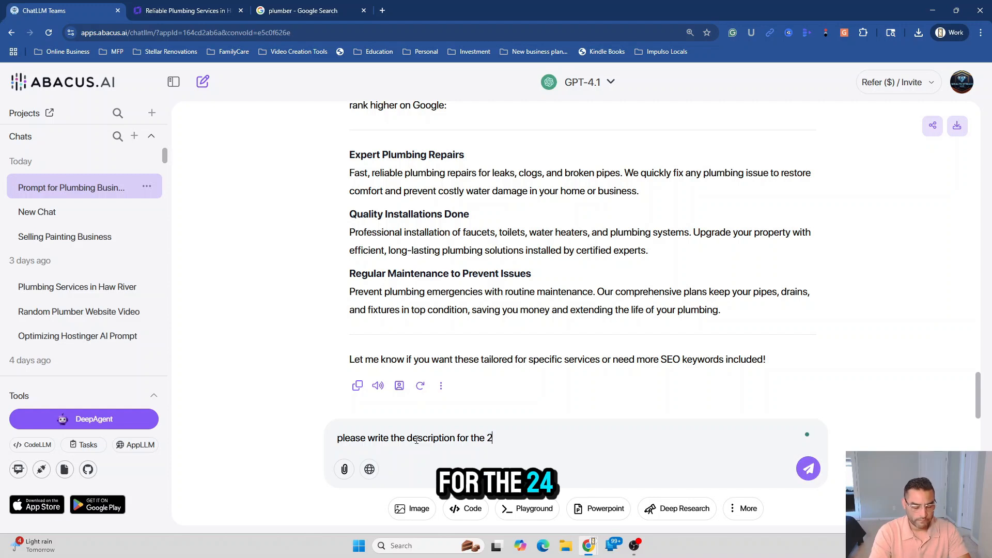
pyautogui.write('4 hr pliumbing service')
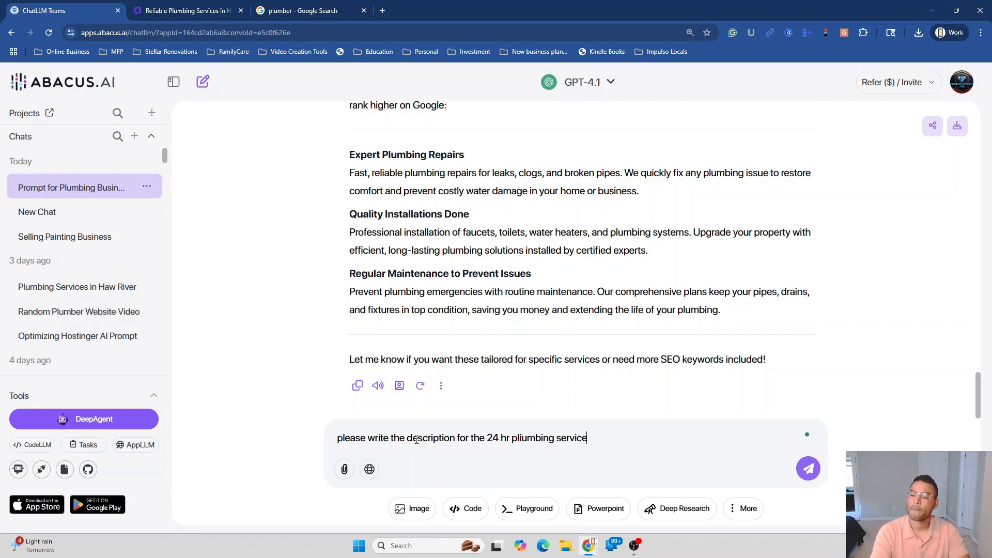
pyautogui.press('Return')
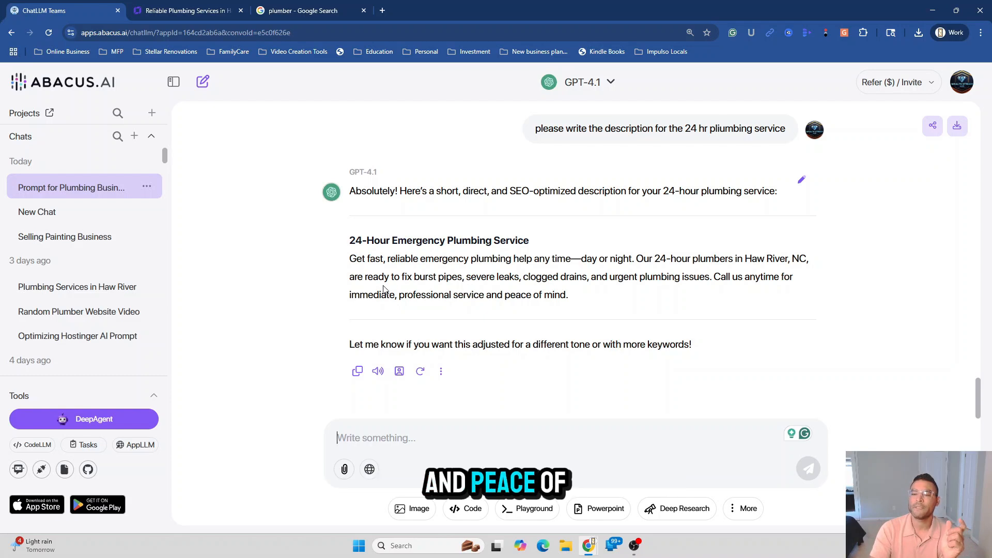
# Copy the AI's 24-Hour Emergency Plumbing Service description
pyautogui.moveTo(349, 259); pyautogui.dragTo(573, 299)
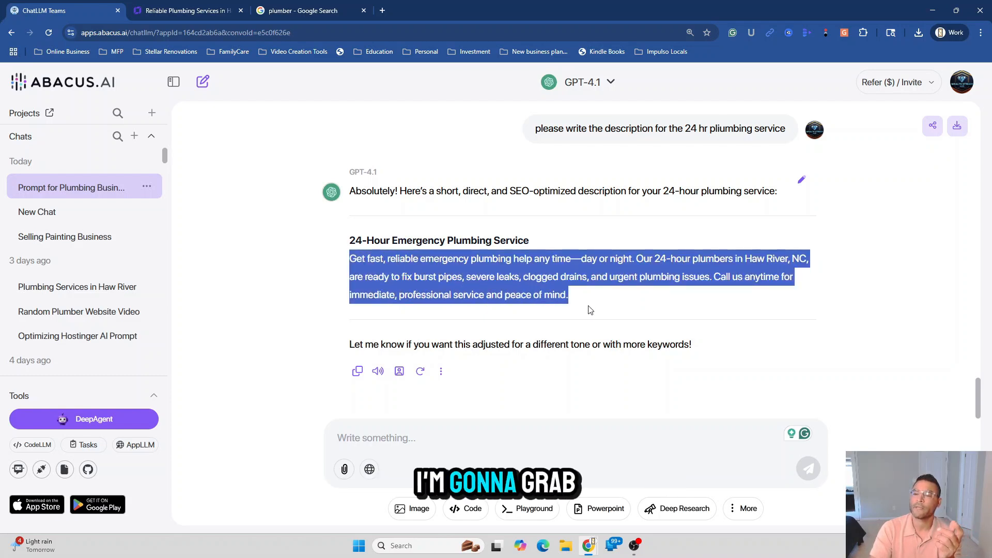
pyautogui.rightClick(547, 288)
pyautogui.click(569, 296)
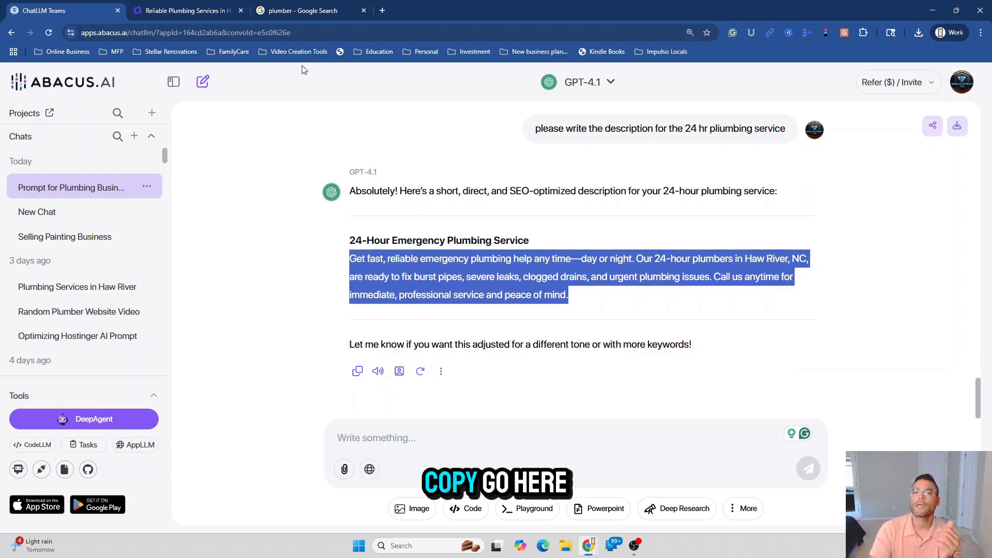
pyautogui.click(214, 19)
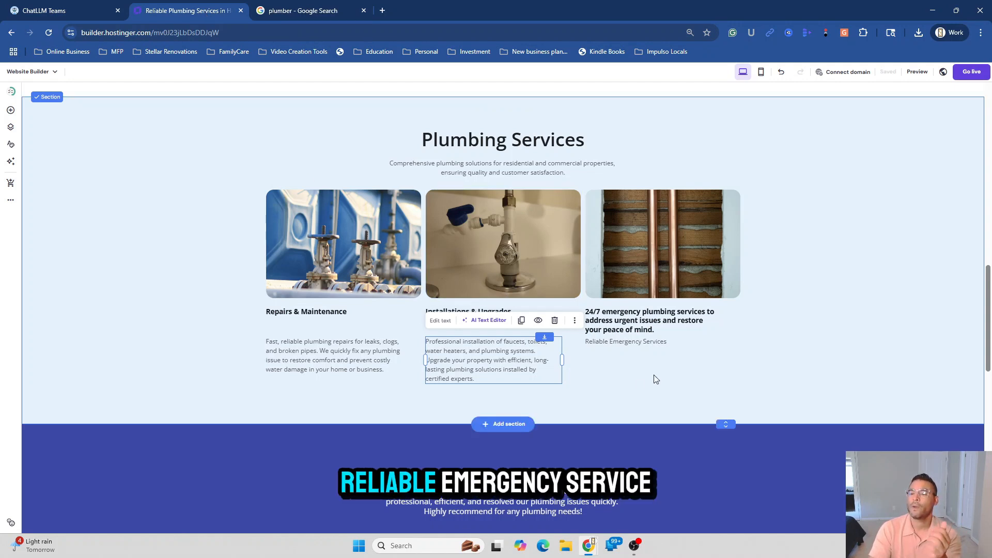
# Paste it over the third card's Reliable Emergency Services line
pyautogui.moveTo(653, 345); pyautogui.dragTo(655, 345)
pyautogui.doubleClick(656, 345)
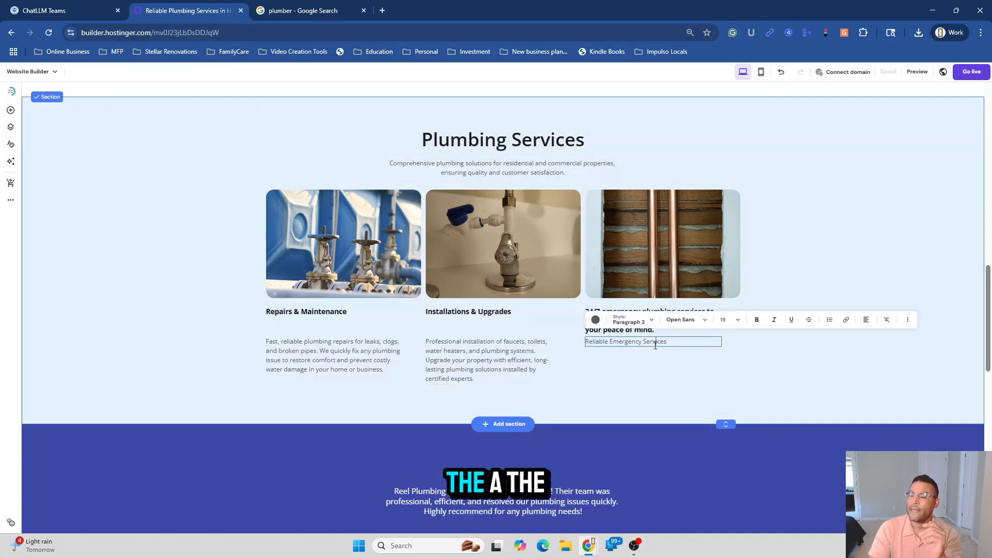
pyautogui.doubleClick(656, 345)
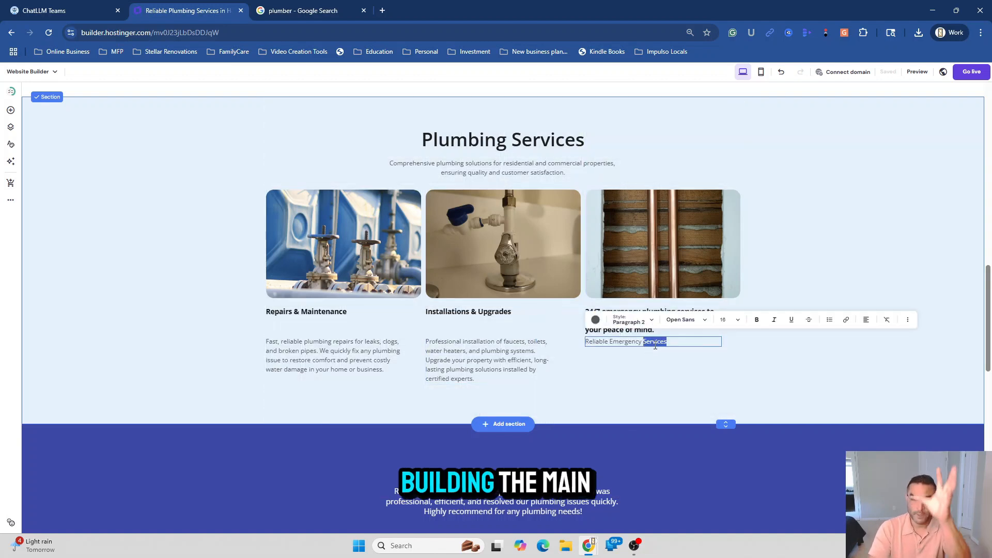
pyautogui.click(655, 345)
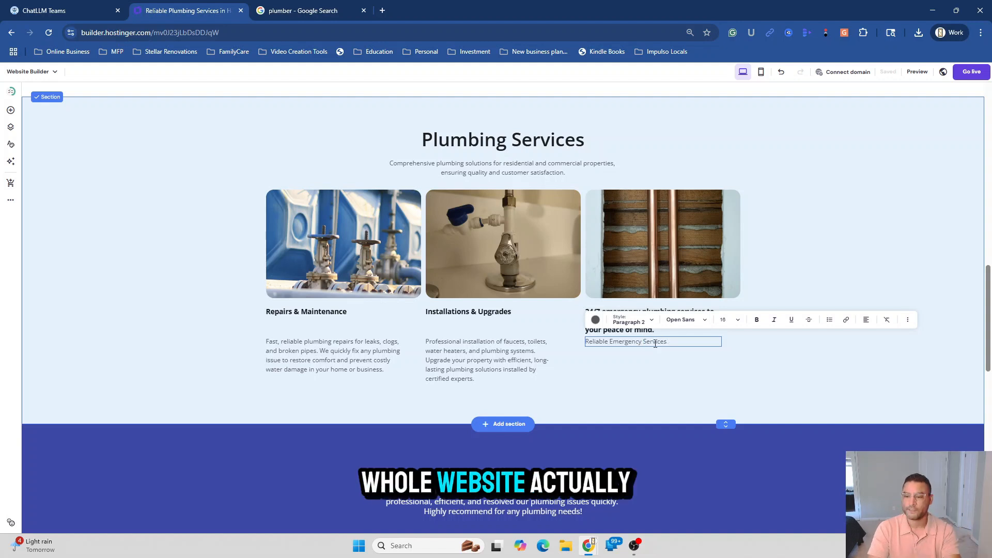
pyautogui.tripleClick(655, 345)
pyautogui.rightClick(655, 346)
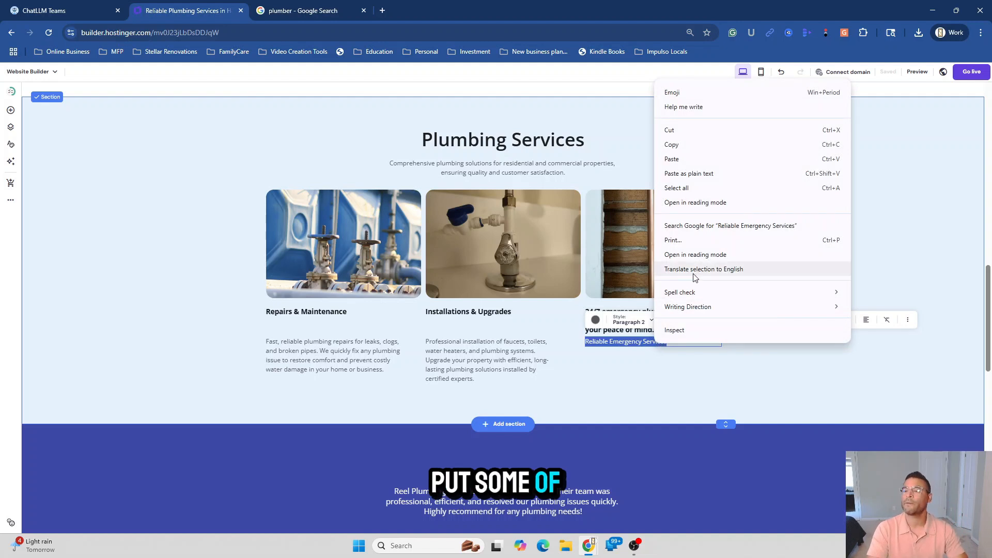
pyautogui.click(672, 159)
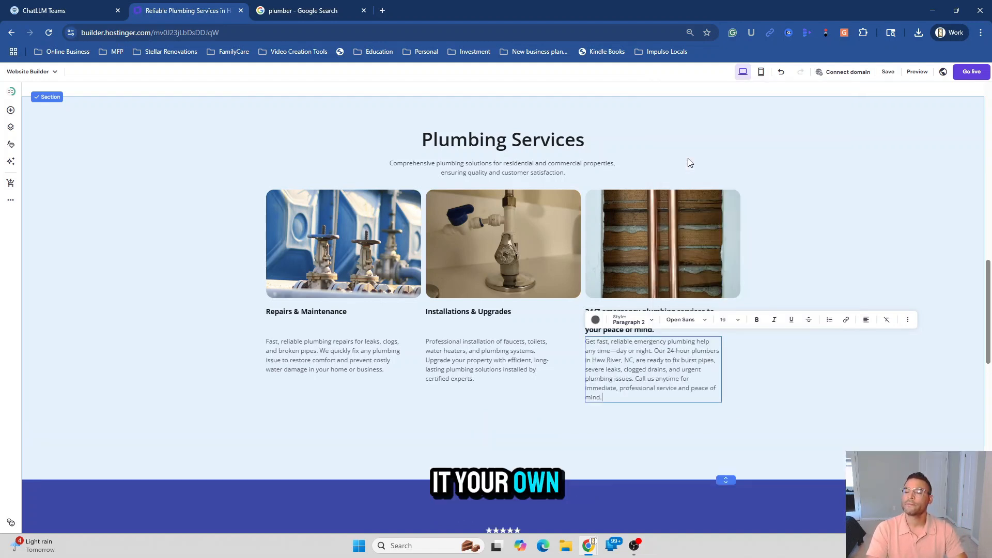
pyautogui.press('Escape')
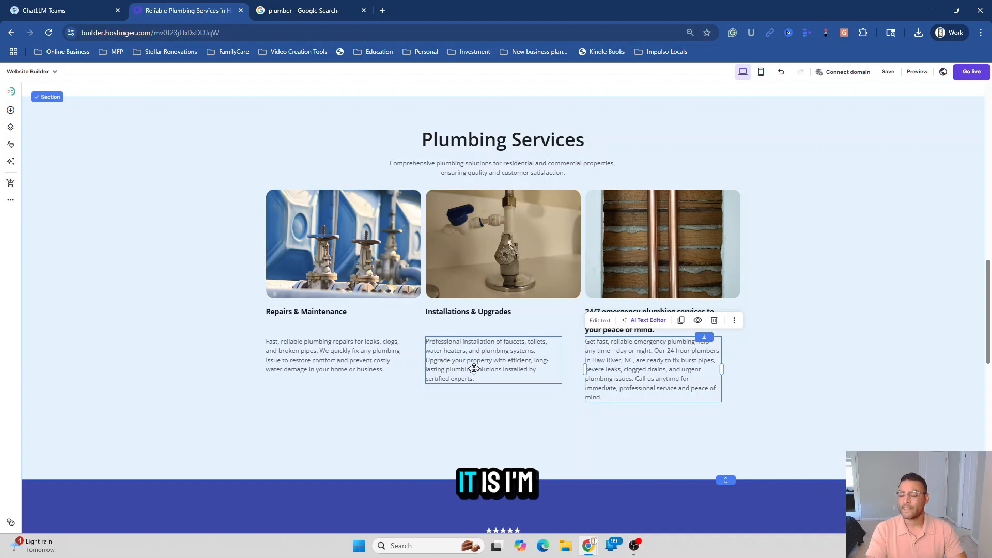
# Ask ChatLLM to make the previous descriptions the same length as the 24 hr description
pyautogui.click(44, 8)
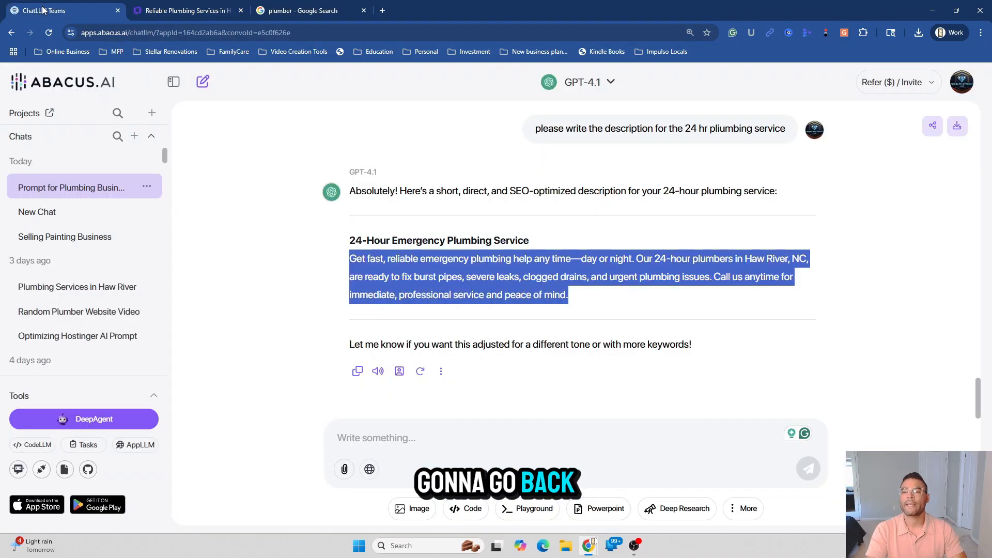
pyautogui.click(369, 436)
pyautogui.write('p')
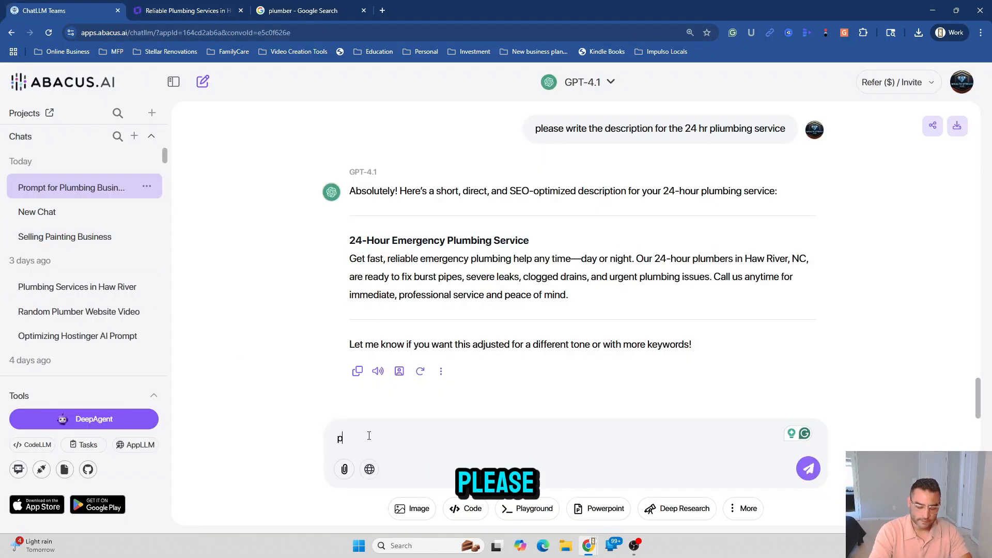
pyautogui.write('lease mak')
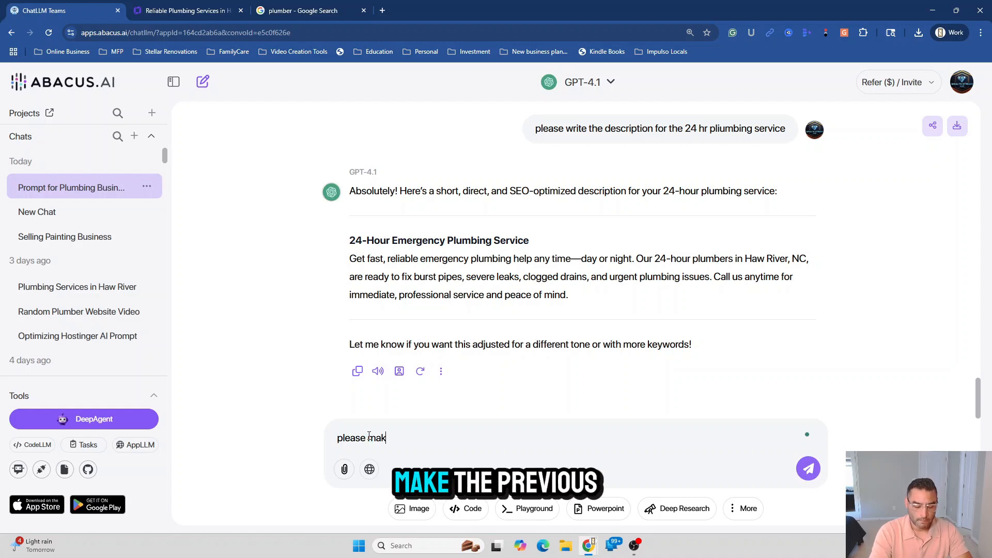
pyautogui.write('e the pre')
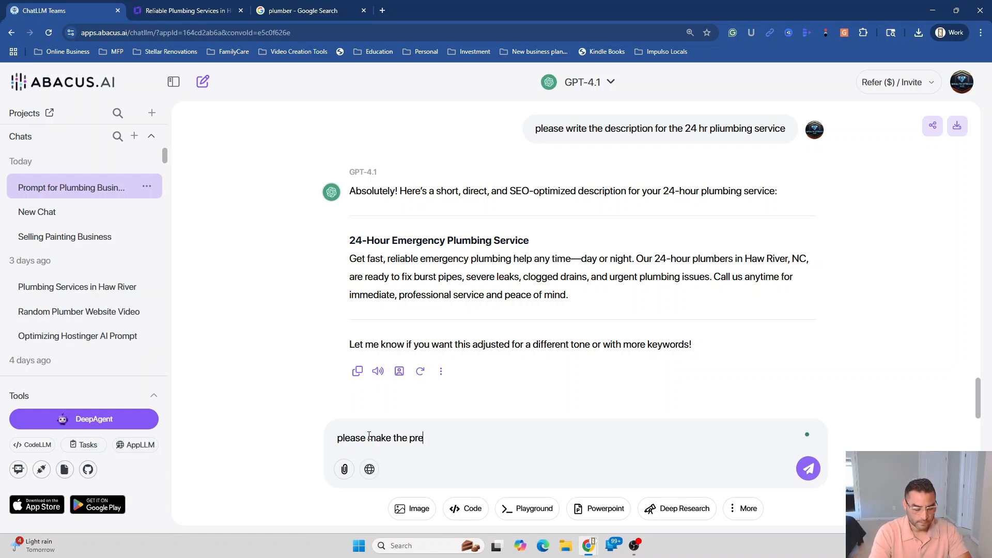
pyautogui.write('vious ')
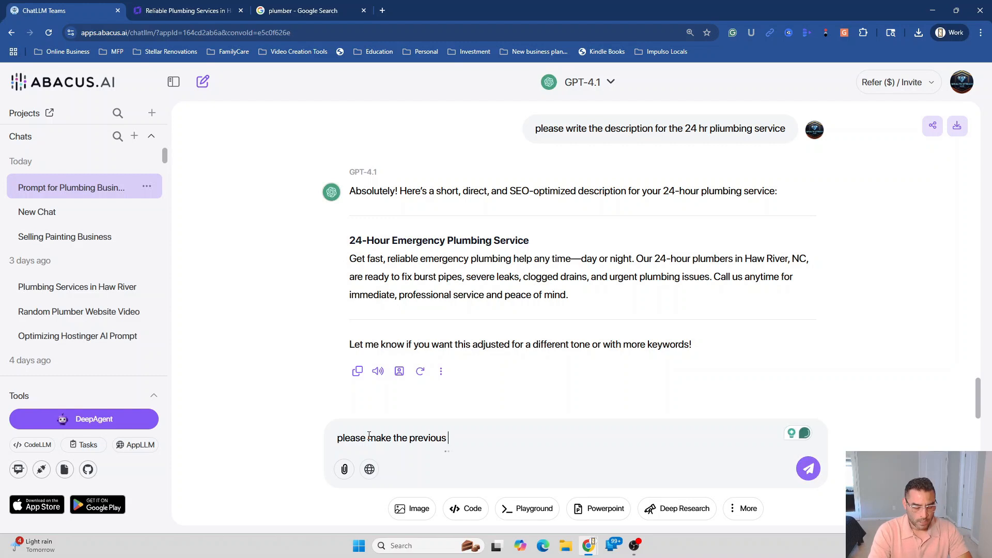
pyautogui.write('description')
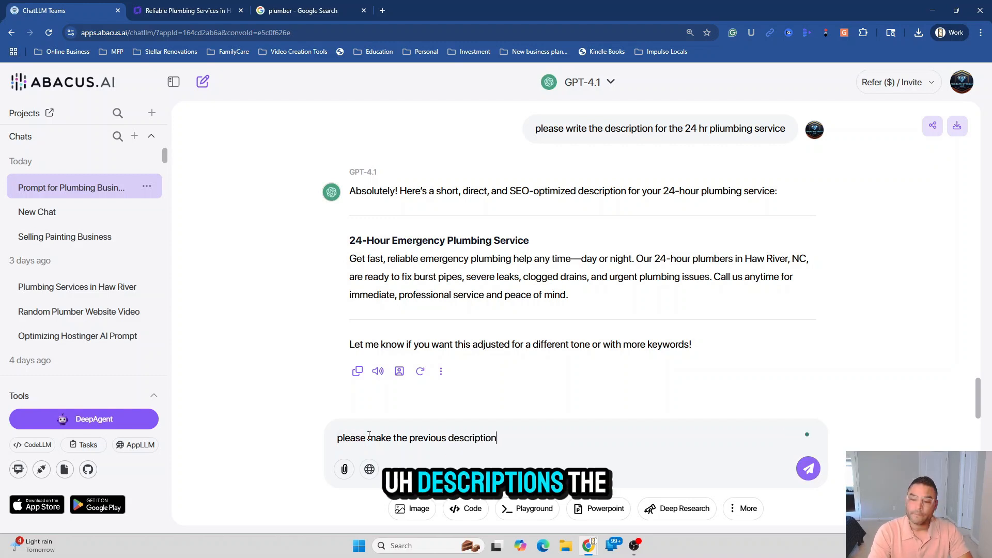
pyautogui.write('s the same ')
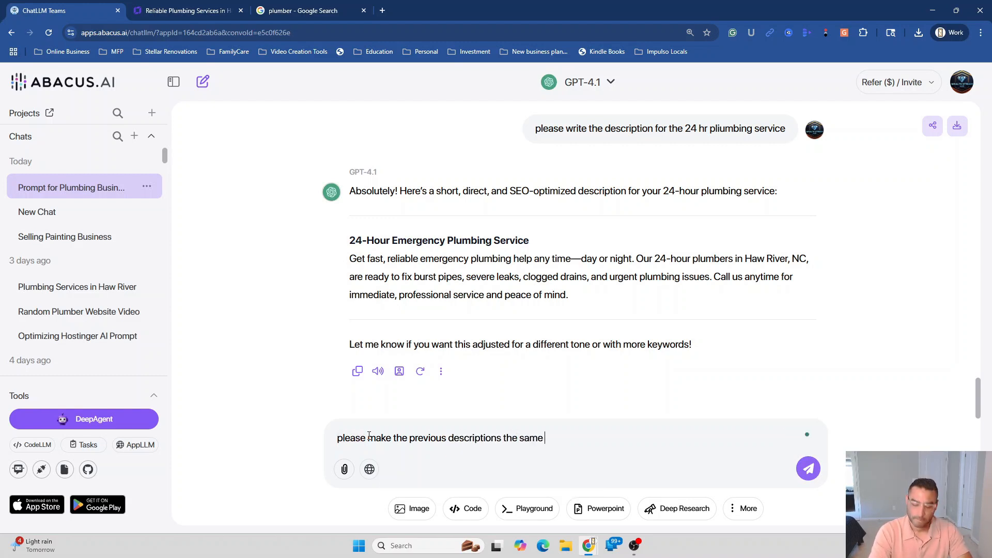
pyautogui.write('length as ')
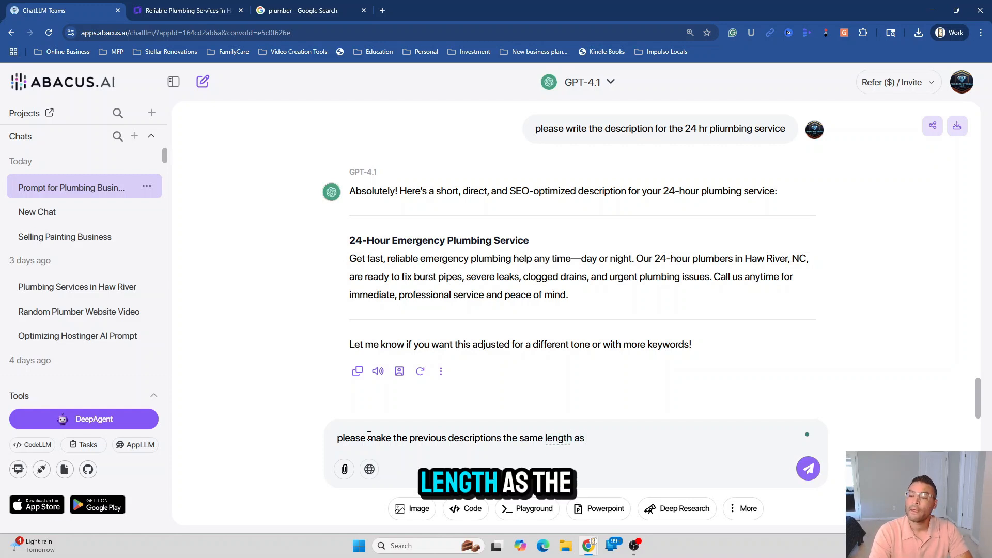
pyautogui.write('the 24')
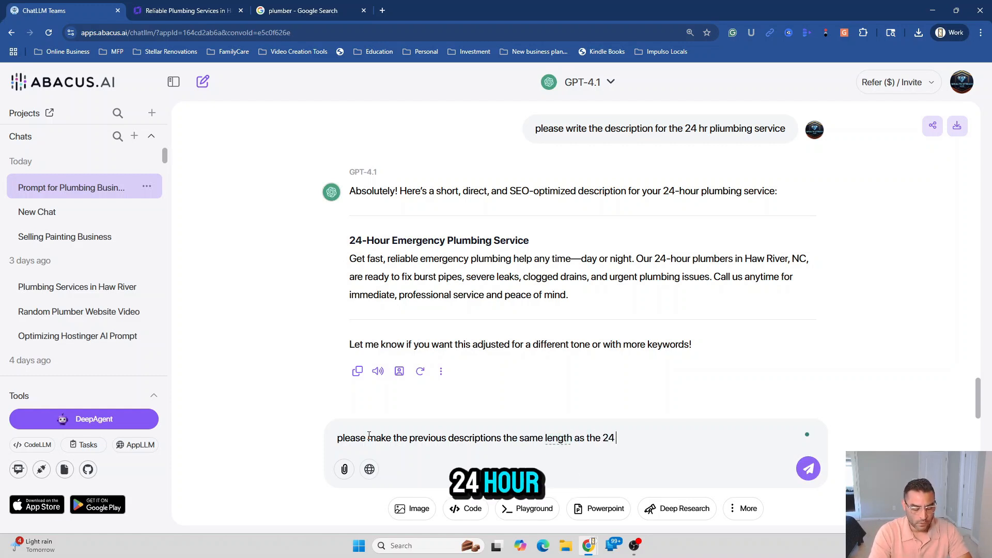
pyautogui.write(' hr de')
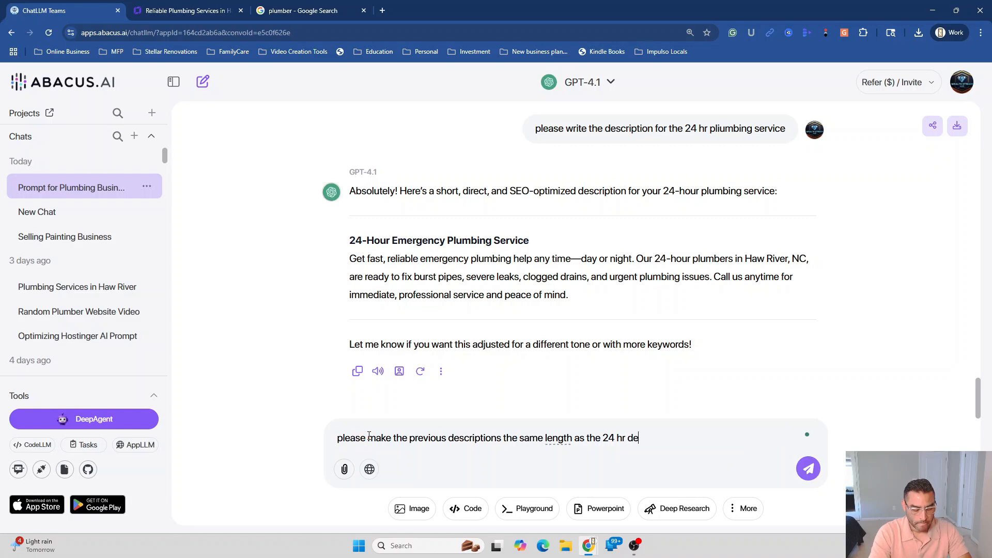
pyautogui.write('scription')
pyautogui.press('Return')
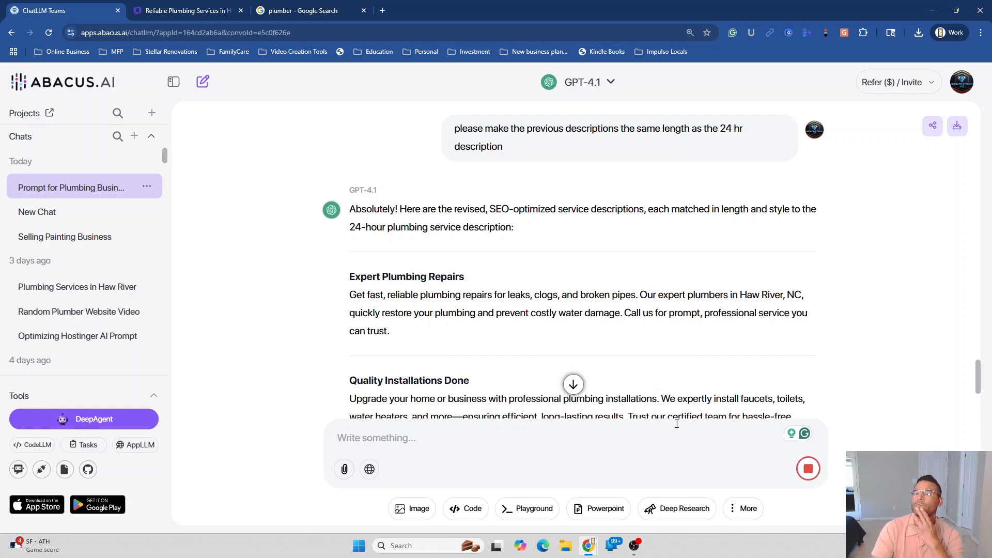
# Replace the Repairs & Maintenance description with the copied Expert Plumbing Repairs paragraph
pyautogui.tripleClick(351, 294)
pyautogui.press('super+c')
pyautogui.rightClick(371, 316)
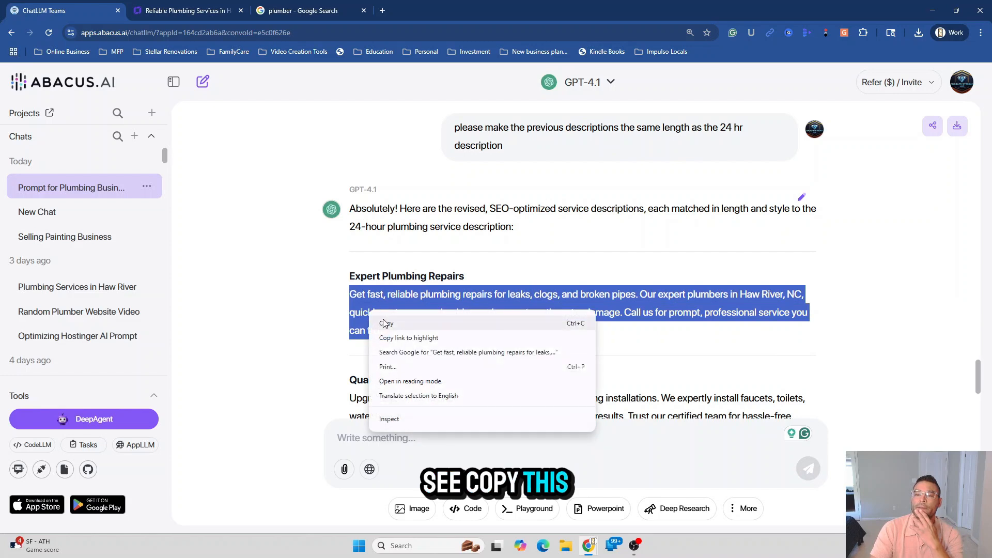
pyautogui.click(388, 323)
pyautogui.click(184, 10)
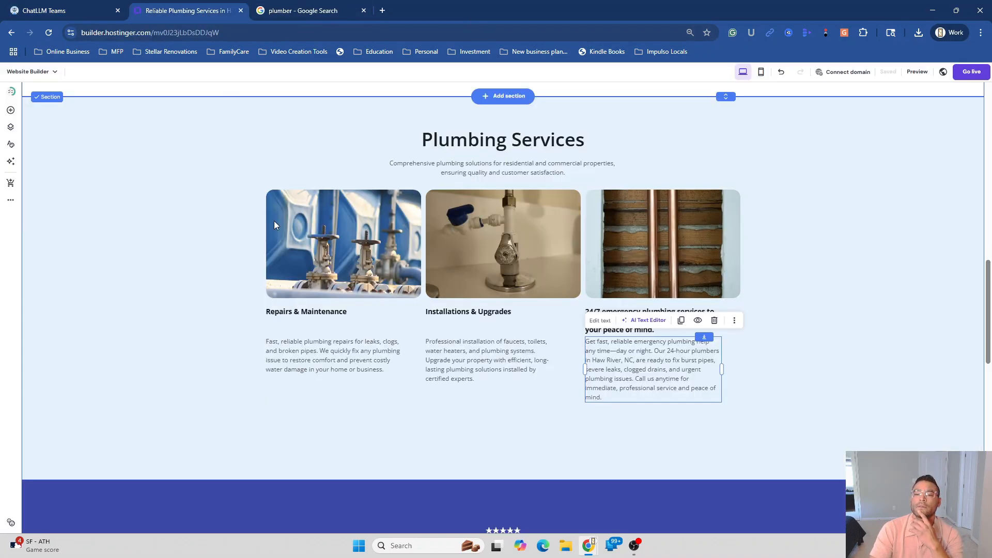
pyautogui.click(342, 371)
pyautogui.tripleClick(342, 371)
pyautogui.rightClick(342, 370)
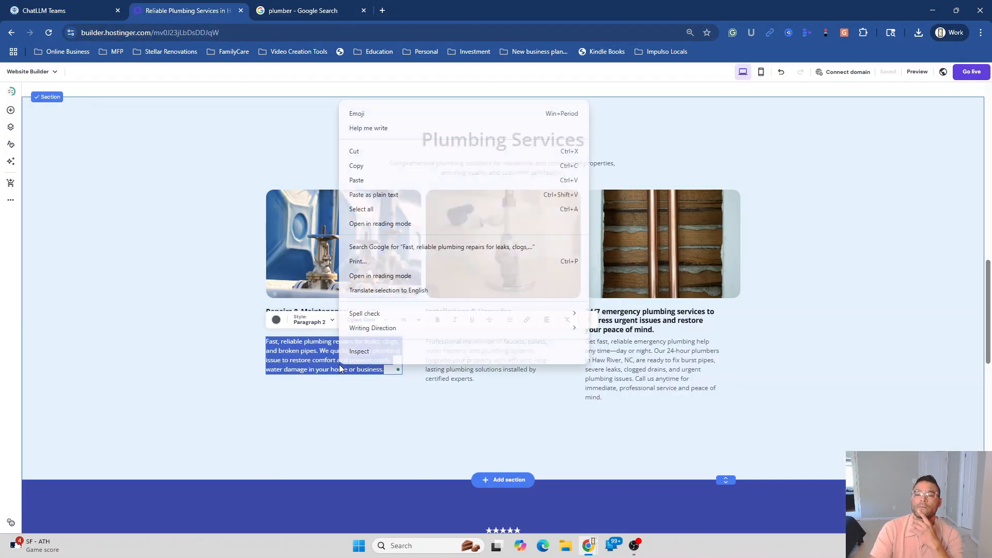
pyautogui.click(392, 181)
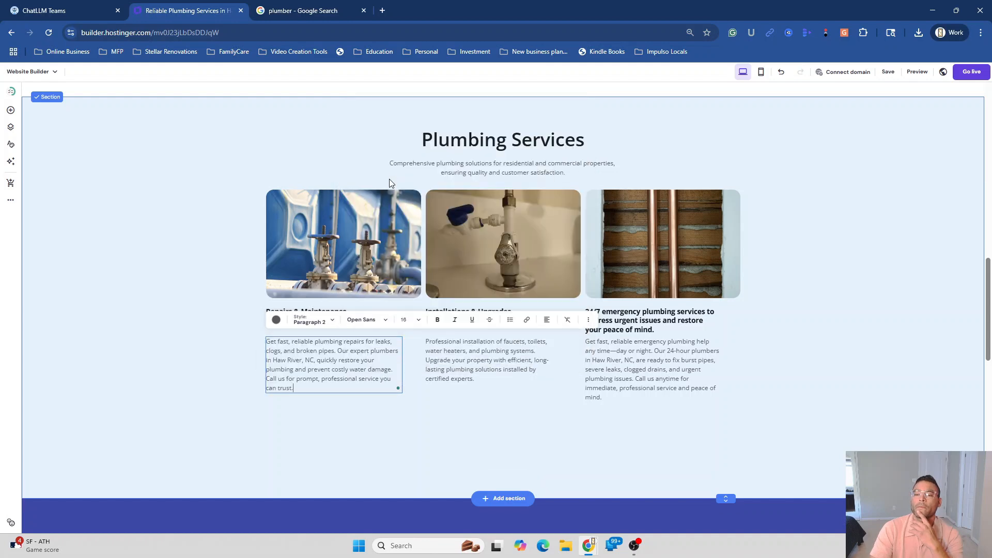
pyautogui.click(36, 16)
pyautogui.scroll(-2, 384, 317)
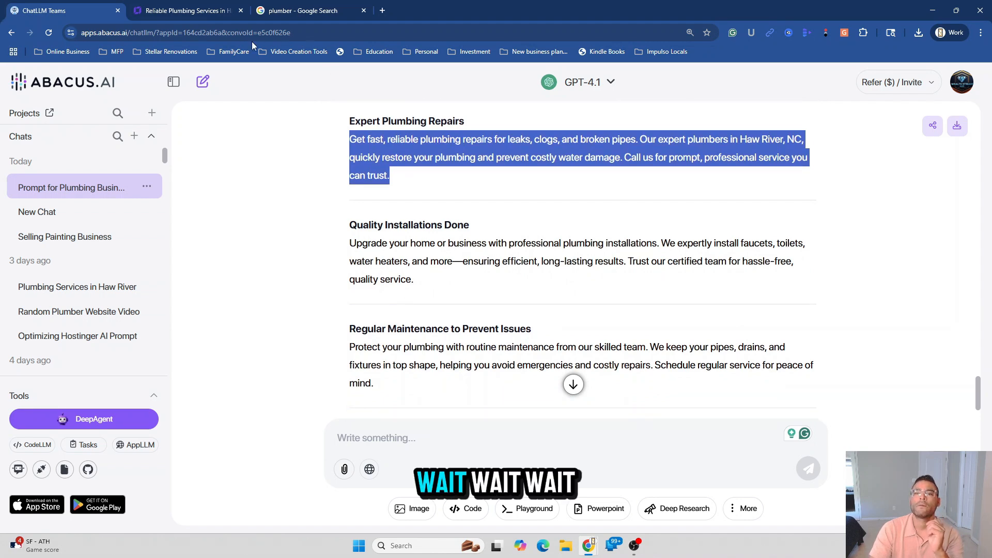
pyautogui.click(184, 10)
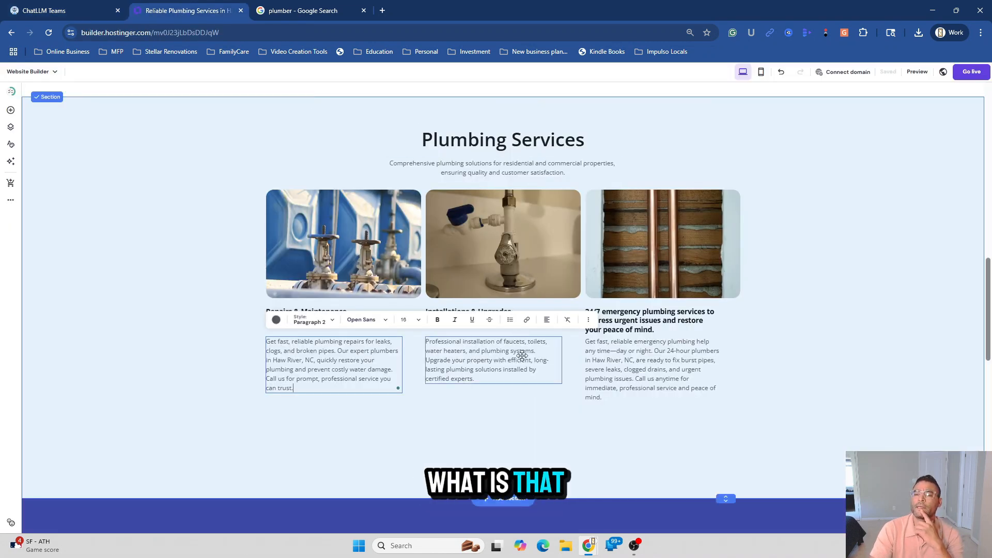
pyautogui.click(482, 459)
# Replace the Installations & Upgrades description with the copied Quality Installations Done paragraph
pyautogui.click(103, 12)
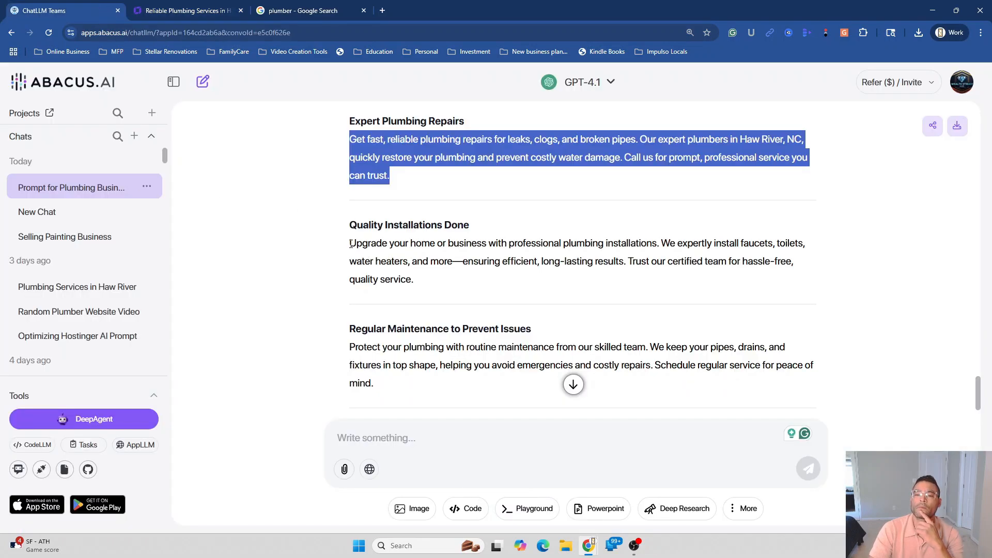
pyautogui.moveTo(351, 244); pyautogui.dragTo(421, 285)
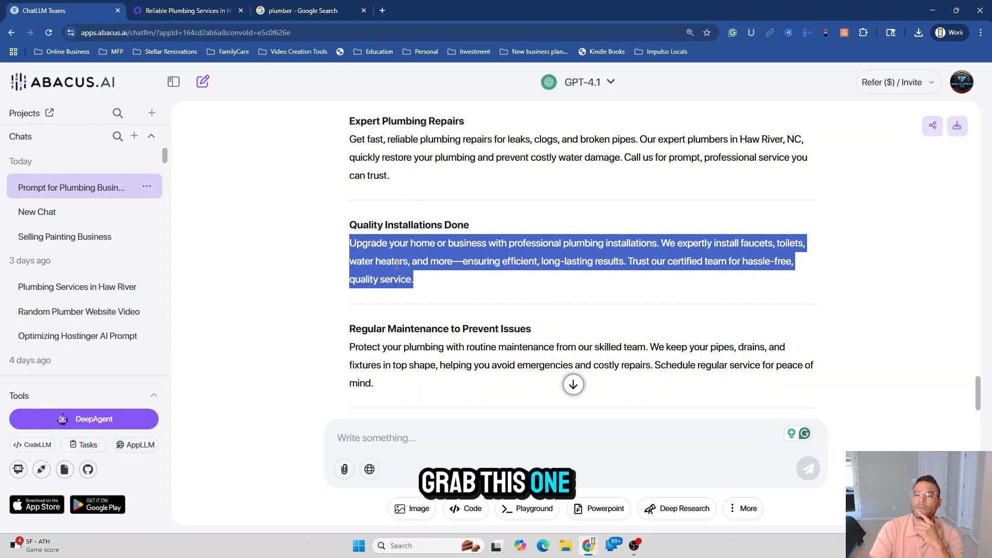
pyautogui.rightClick(397, 264)
pyautogui.click(412, 279)
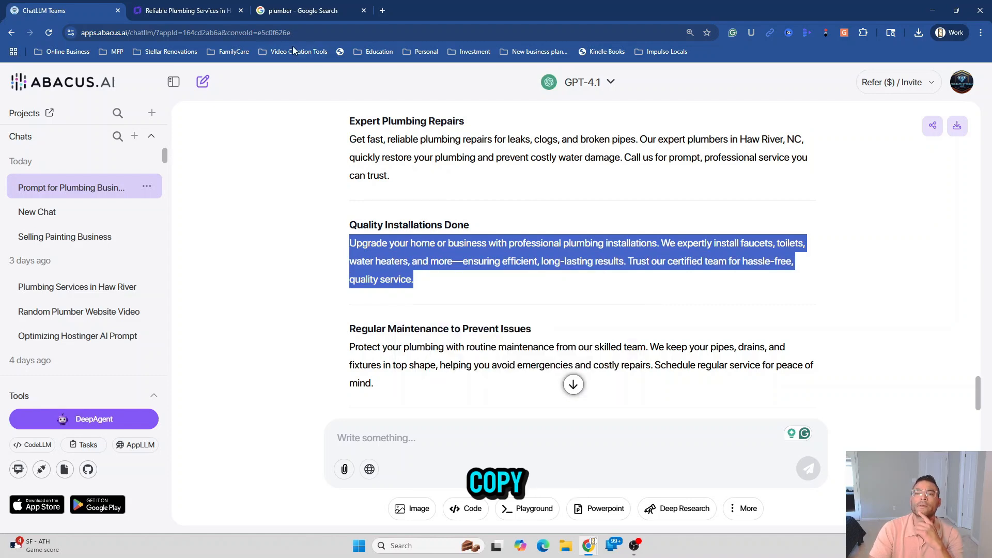
pyautogui.click(201, 10)
pyautogui.click(467, 362)
pyautogui.click(470, 364)
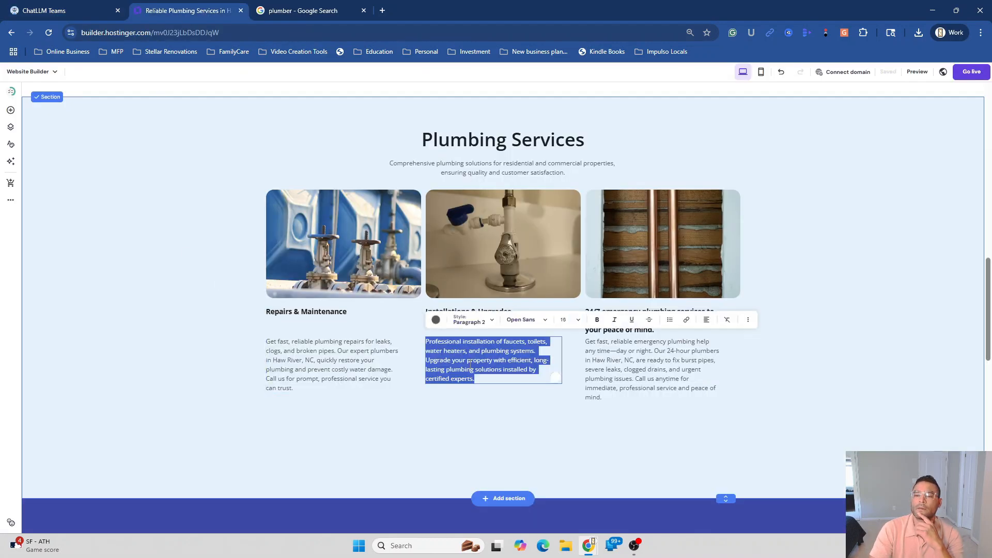
pyautogui.rightClick(470, 367)
pyautogui.click(485, 176)
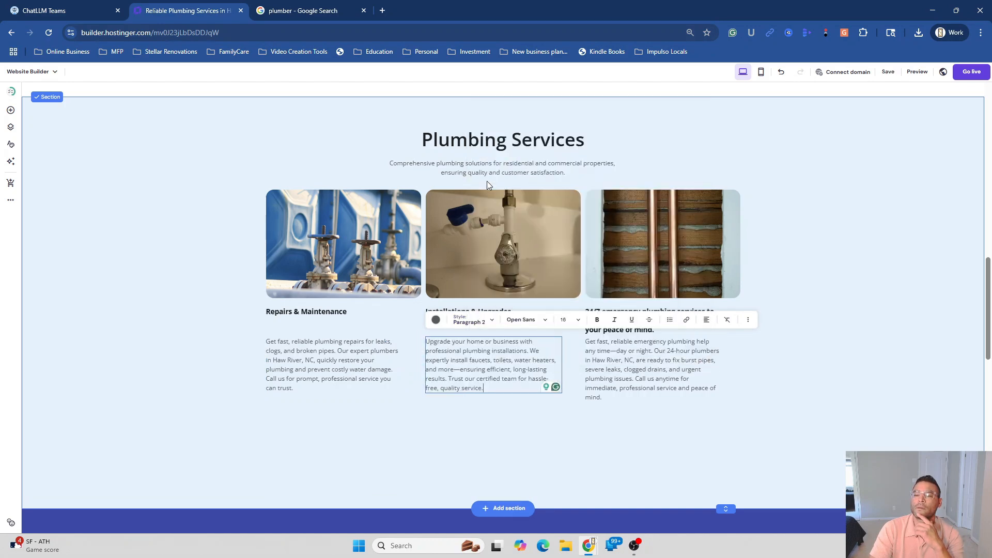
pyautogui.click(915, 336)
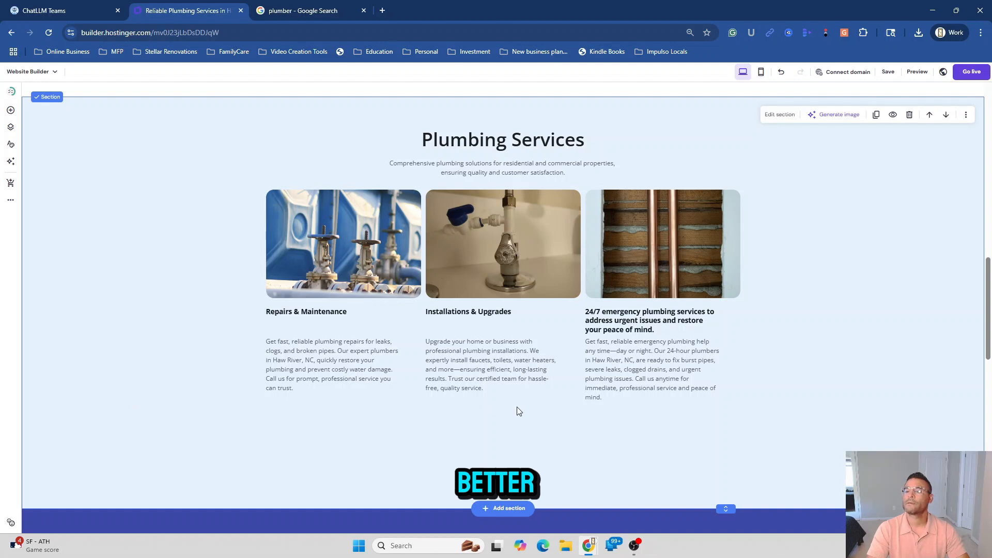
# Trim the third card's heading to '24/7 emergency plumbing services.'
pyautogui.click(665, 331)
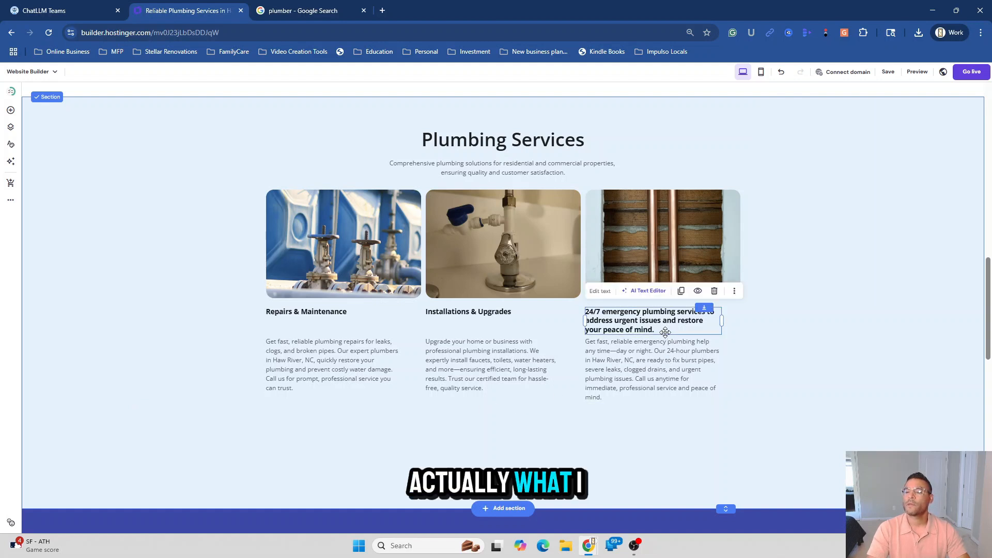
pyautogui.click(660, 329)
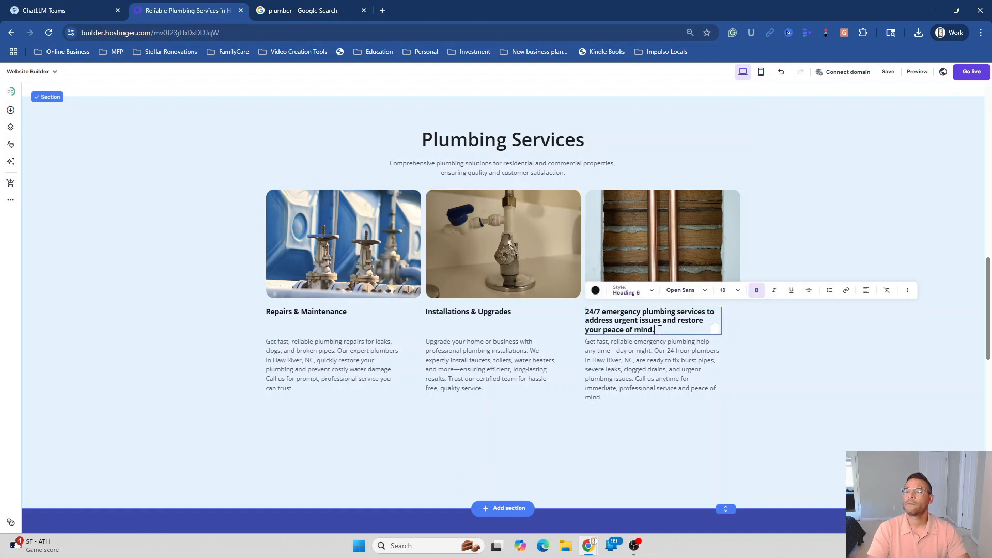
pyautogui.tripleClick(660, 329)
pyautogui.click(660, 330)
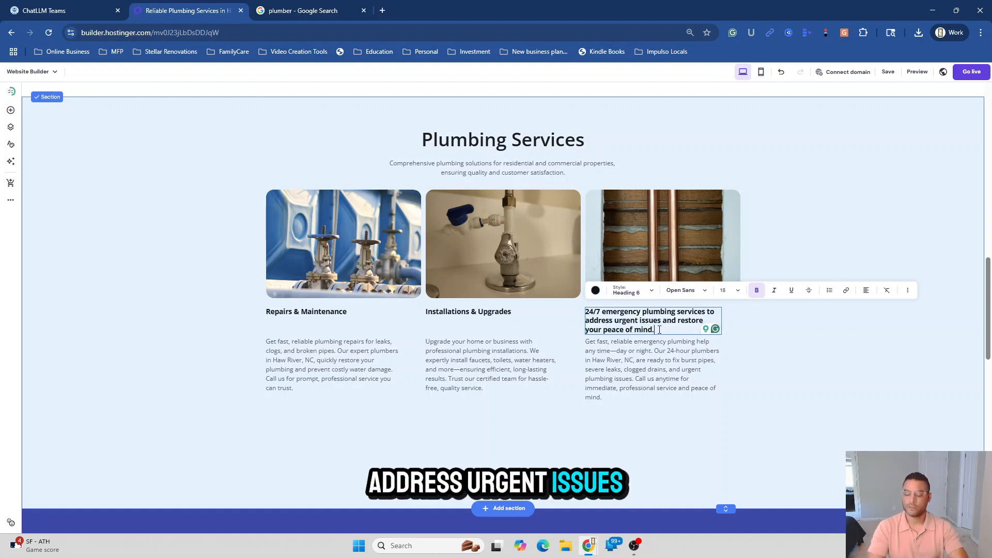
pyautogui.press('BackSpace')
pyautogui.press('BackSpace')
pyautogui.press('BackSpace')
pyautogui.press('BackSpace')
pyautogui.press('BackSpace')
pyautogui.press('BackSpace')
pyautogui.press('BackSpace')
pyautogui.press('BackSpace')
pyautogui.press('BackSpace')
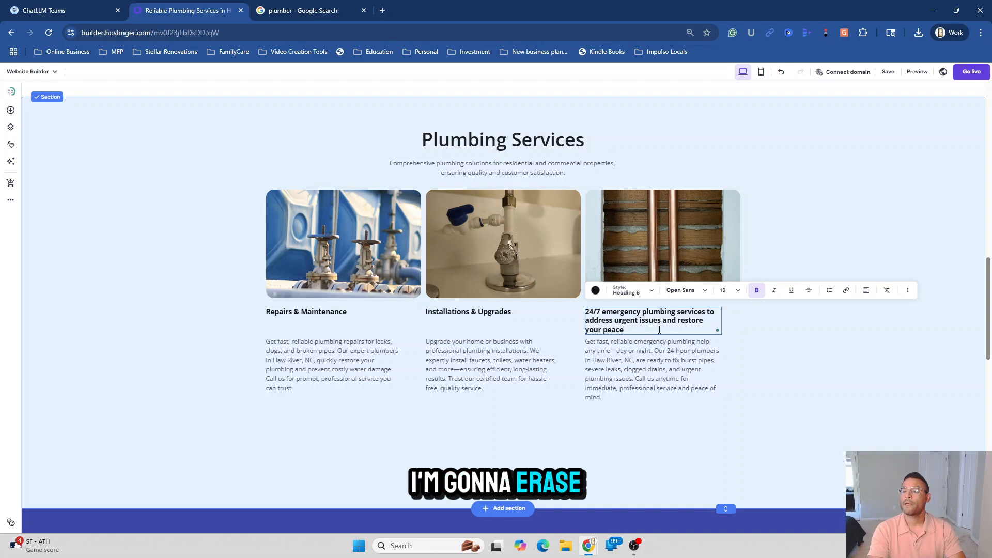
pyautogui.press('BackSpace')
pyautogui.press('BackSpace')
pyautogui.press('BackSpace')
pyautogui.press('BackSpace')
pyautogui.press('BackSpace')
pyautogui.press('BackSpace')
pyautogui.press('BackSpace')
pyautogui.press('BackSpace')
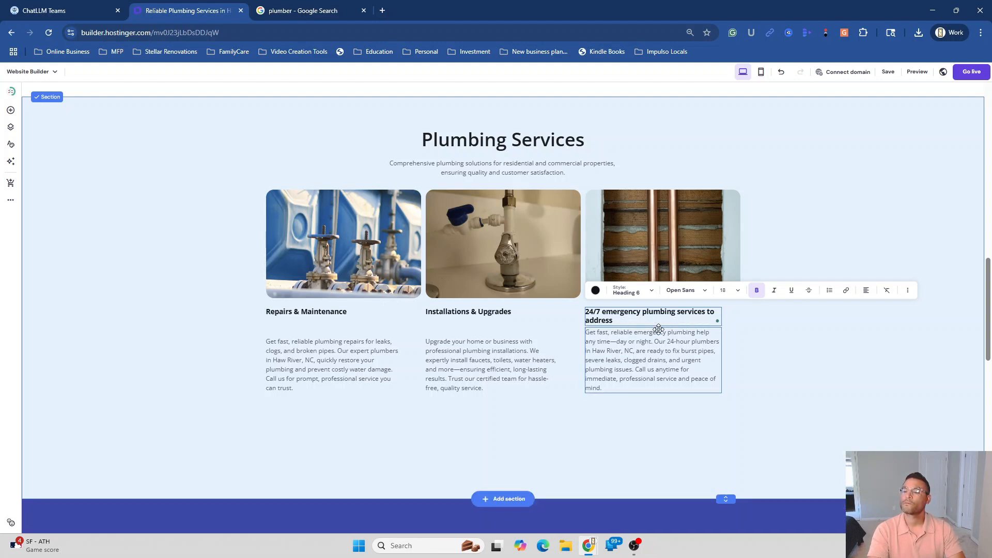
pyautogui.press('BackSpace')
pyautogui.press('BackSpace')
pyautogui.press('BackSpace')
pyautogui.press('BackSpace')
pyautogui.press('BackSpace')
pyautogui.press('BackSpace')
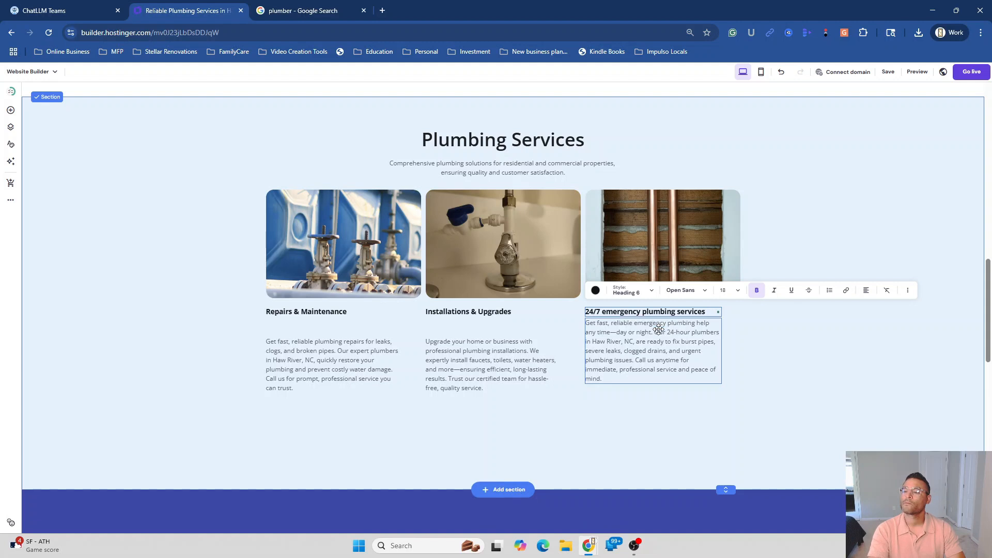
pyautogui.write('.')
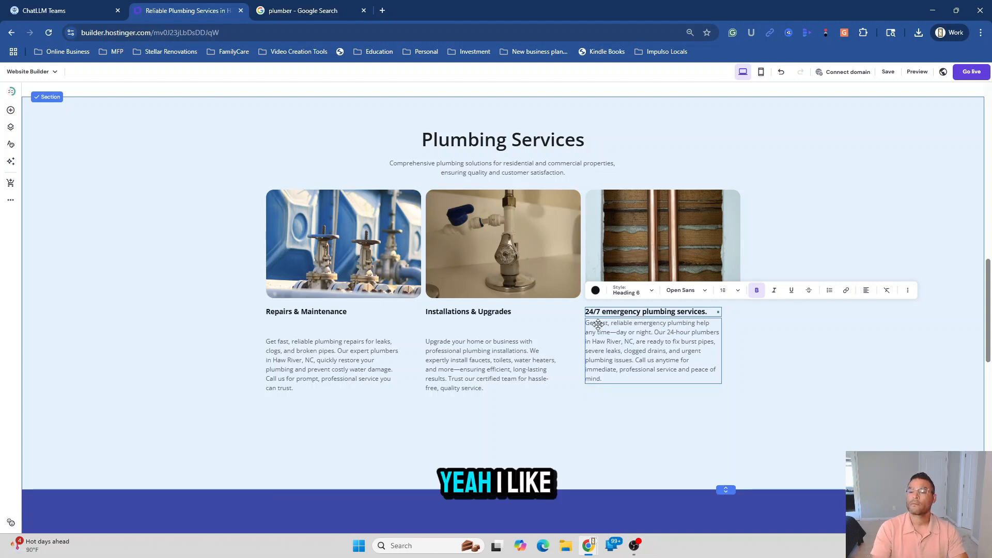
pyautogui.click(594, 461)
# Nudge the three service descriptions up so they line up under their titles
pyautogui.moveTo(644, 363); pyautogui.dragTo(644, 363)
pyautogui.moveTo(476, 369); pyautogui.dragTo(476, 362)
pyautogui.moveTo(346, 367); pyautogui.dragTo(346, 360)
# Drag the Plumbing Services section height handle up so the testimonial follows closely
pyautogui.click(828, 402)
pyautogui.scroll(-4, 713, 369)
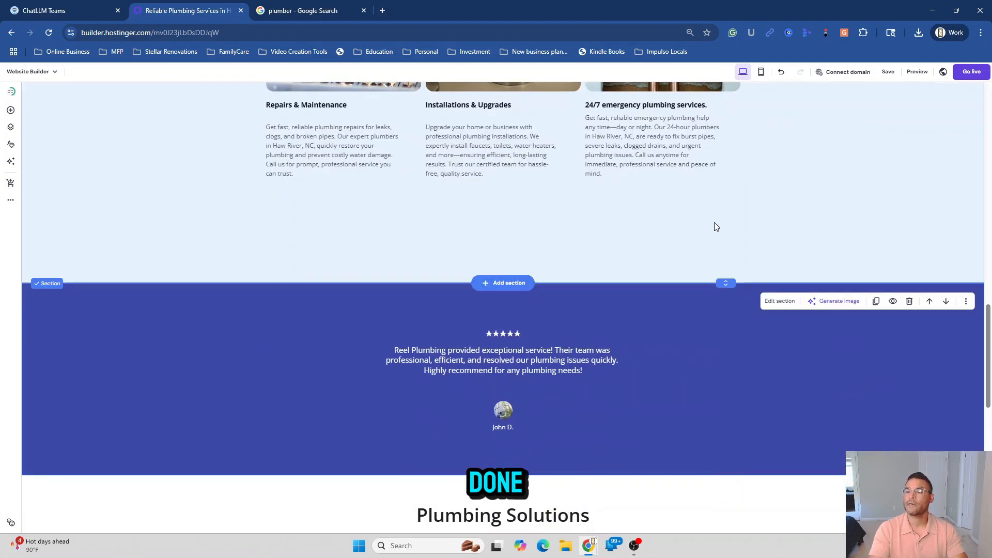
pyautogui.scroll(1, 708, 269)
pyautogui.scroll(1, 707, 286)
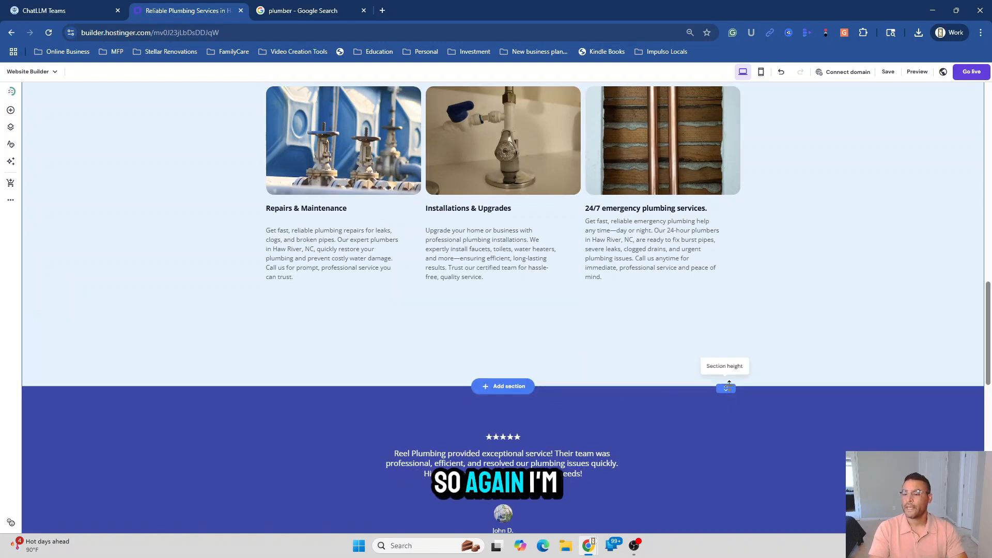
pyautogui.moveTo(726, 385)
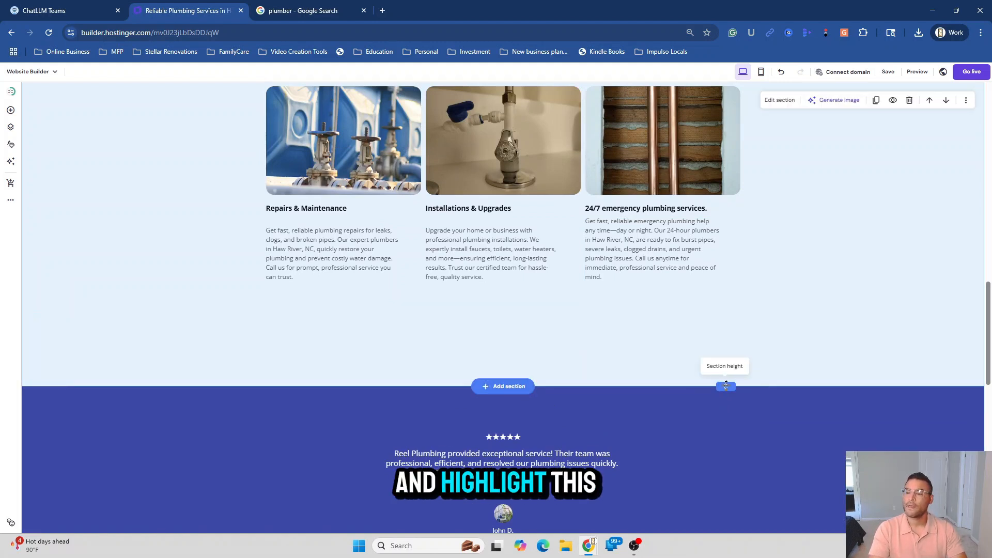
pyautogui.moveTo(727, 385); pyautogui.dragTo(727, 316)
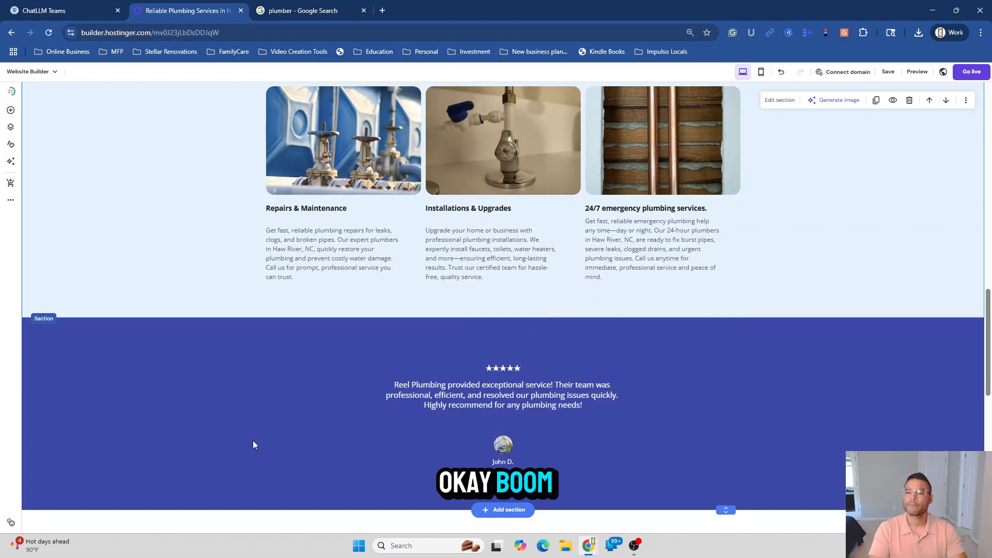
pyautogui.scroll(-4, 252, 444)
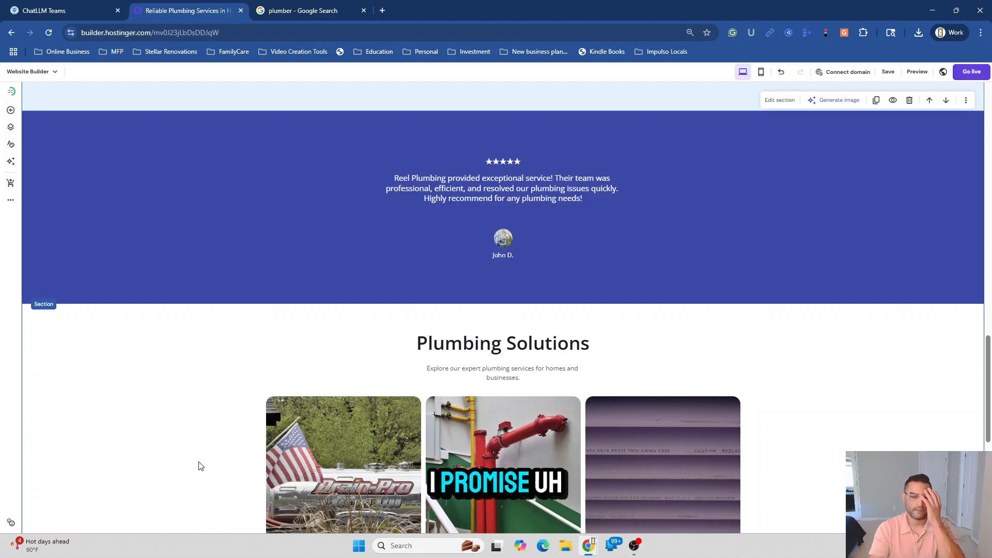
pyautogui.scroll(3, 199, 475)
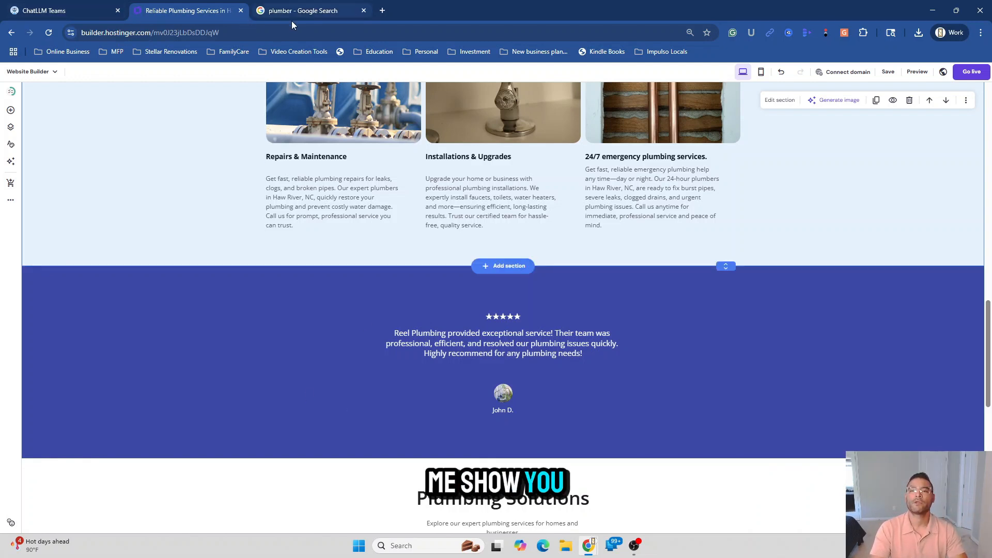
# Copy the top five-star review text from Reel plumbing LLC's Google reviews
pyautogui.click(302, 10)
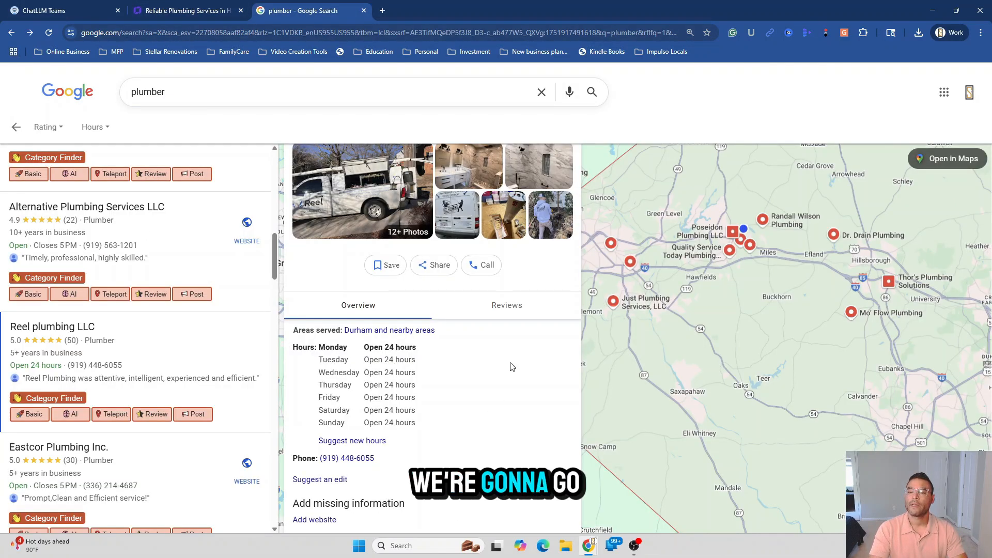
pyautogui.click(508, 313)
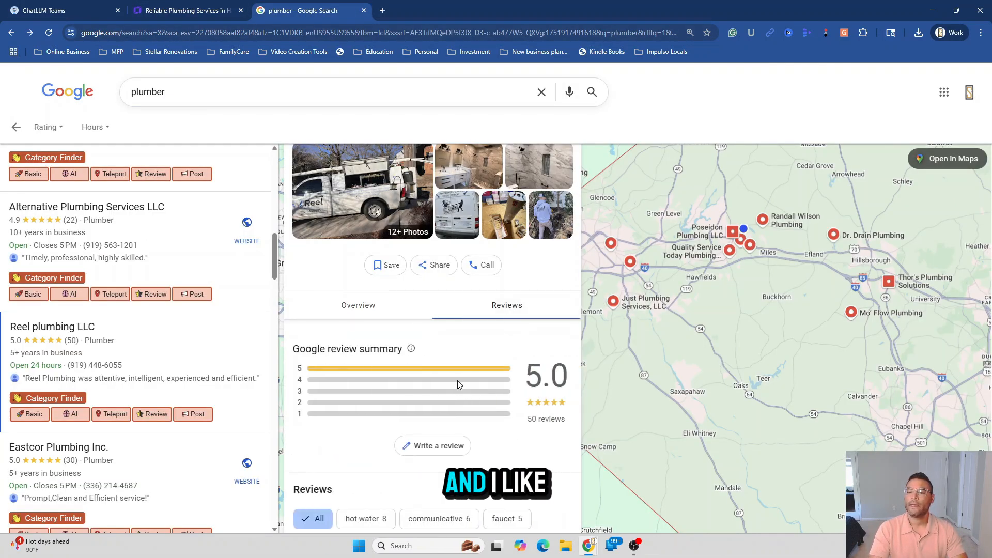
pyautogui.scroll(-4, 458, 380)
pyautogui.scroll(-2, 467, 385)
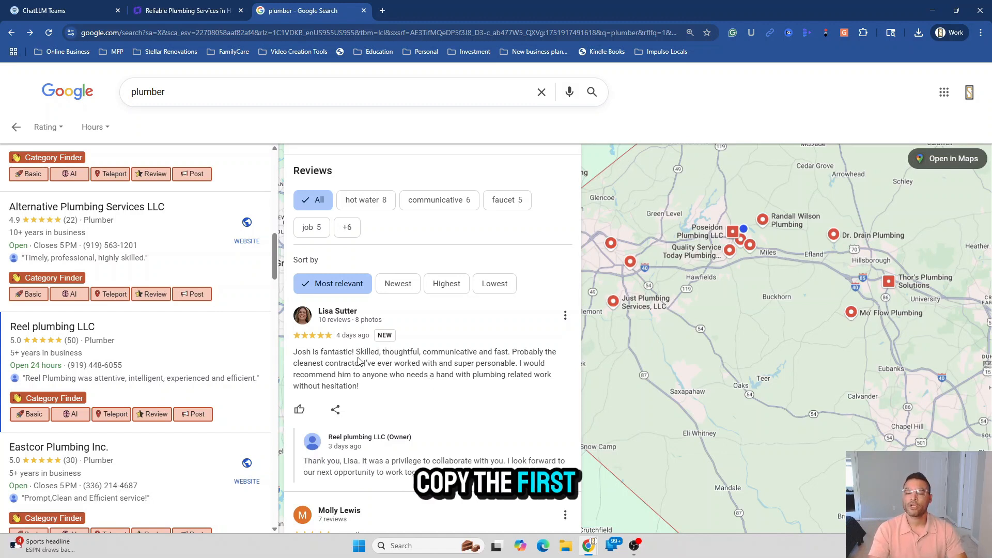
pyautogui.moveTo(365, 395); pyautogui.dragTo(299, 360)
pyautogui.rightClick(295, 356)
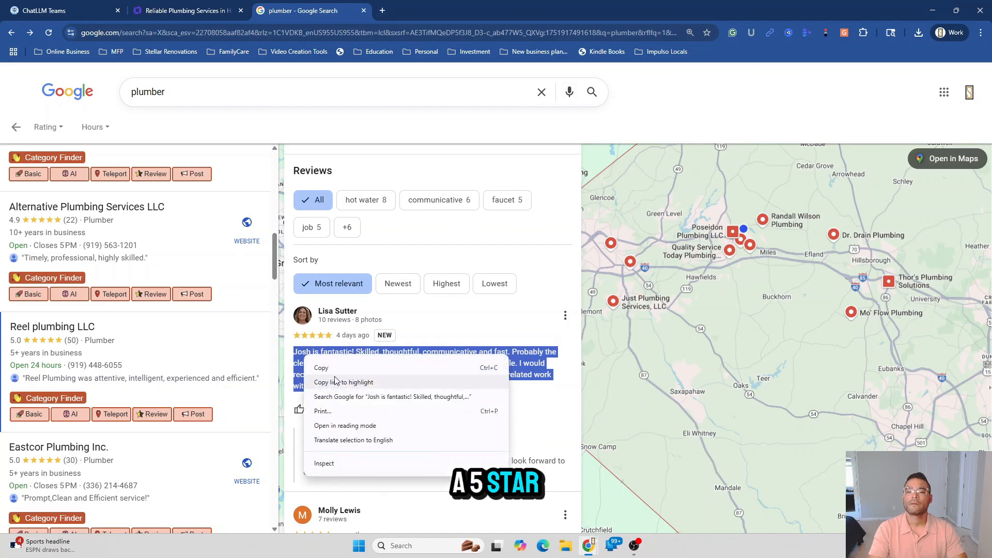
pyautogui.click(318, 368)
# Paste the copied Google review over the testimonial quote and color it white
pyautogui.click(186, 10)
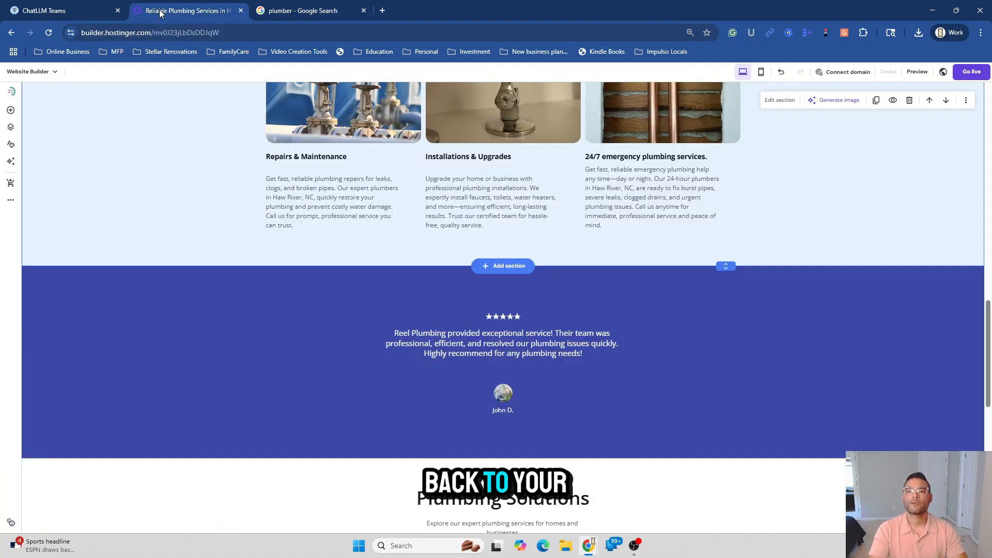
pyautogui.click(521, 347)
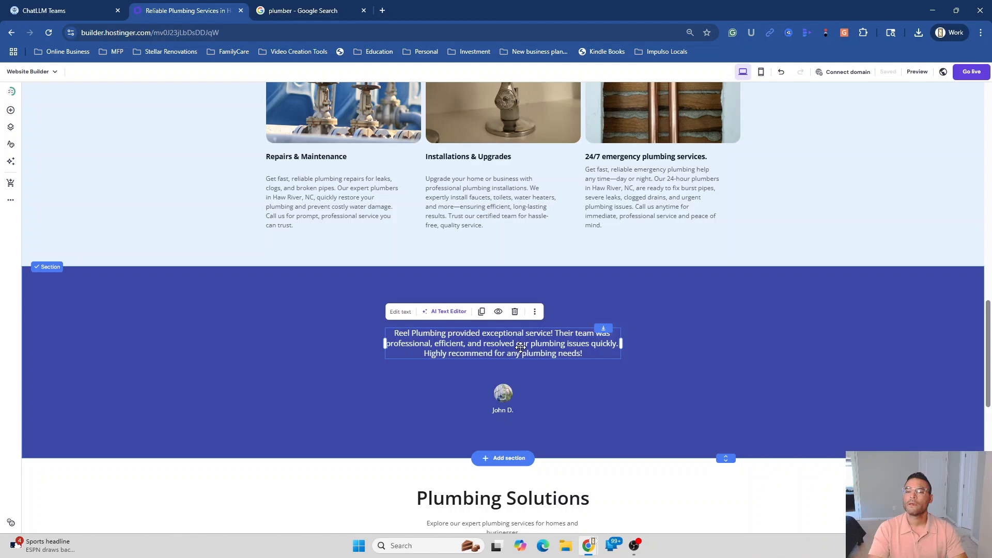
pyautogui.doubleClick(520, 348)
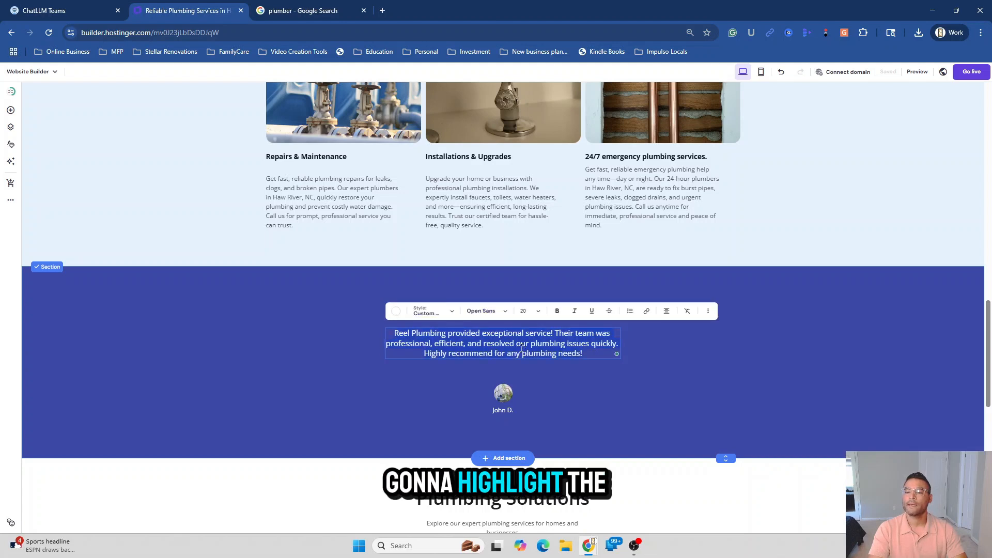
pyautogui.rightClick(520, 347)
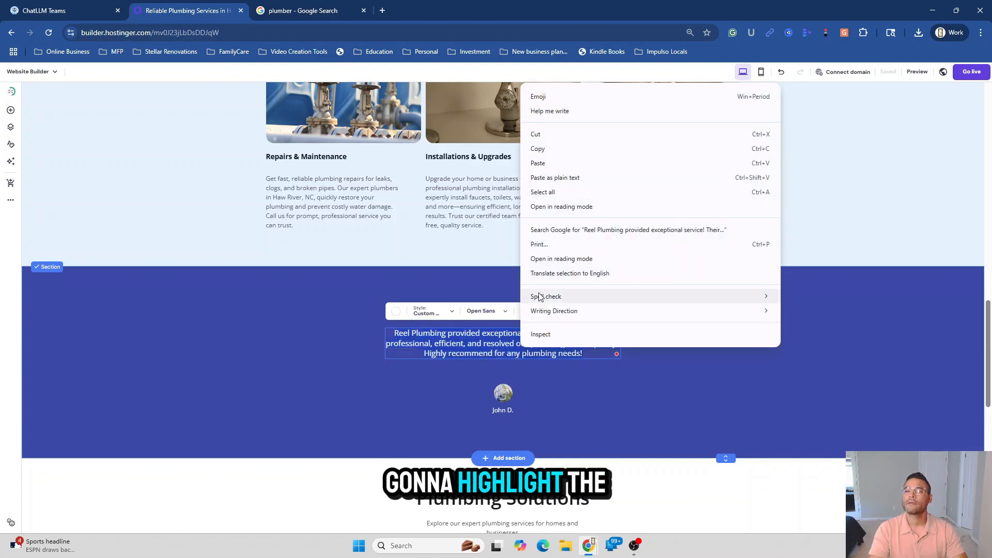
pyautogui.click(548, 164)
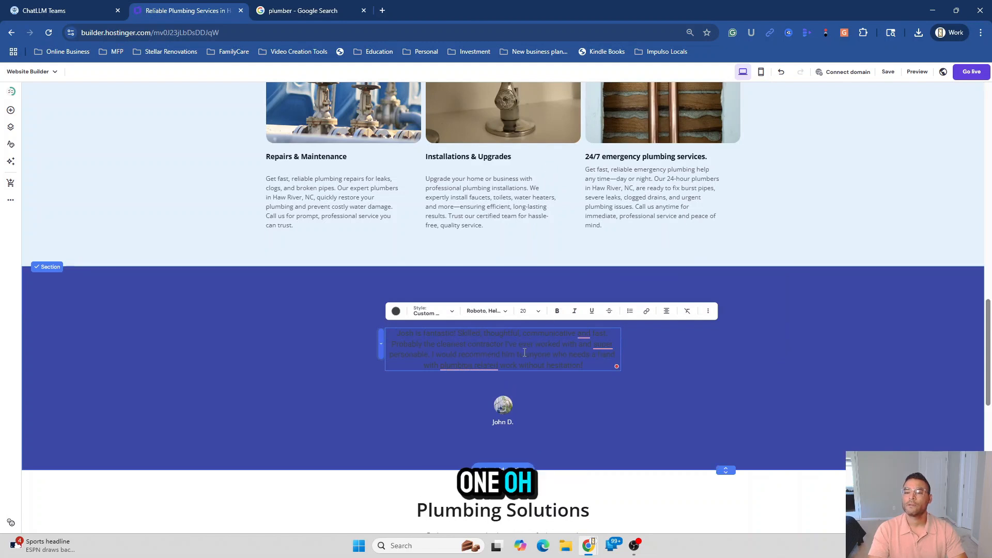
pyautogui.click(396, 311)
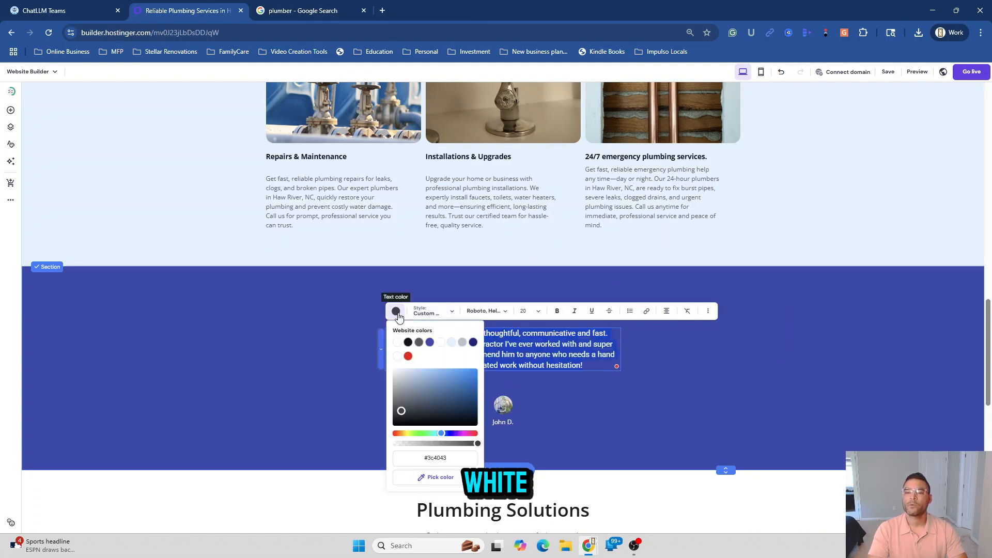
pyautogui.click(397, 342)
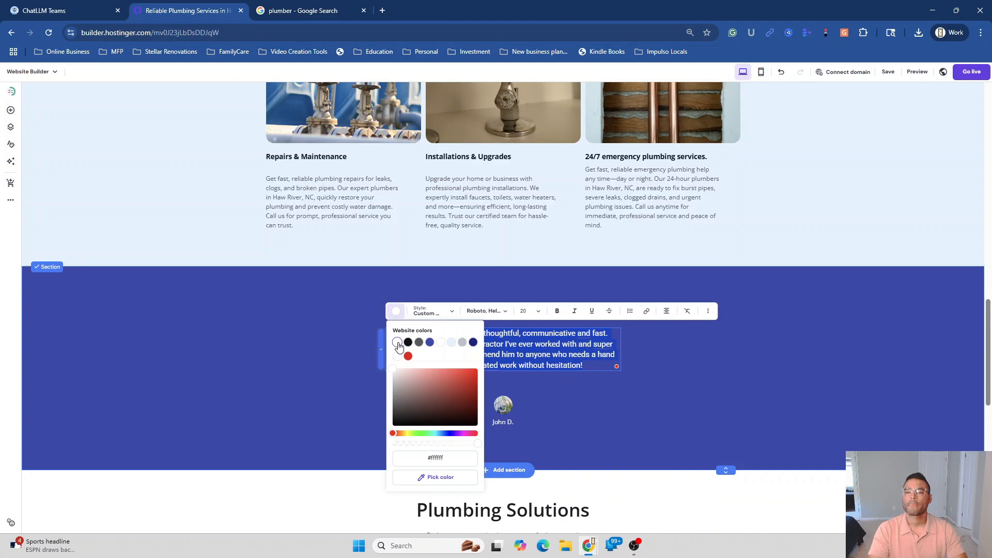
pyautogui.click(309, 347)
pyautogui.click(902, 356)
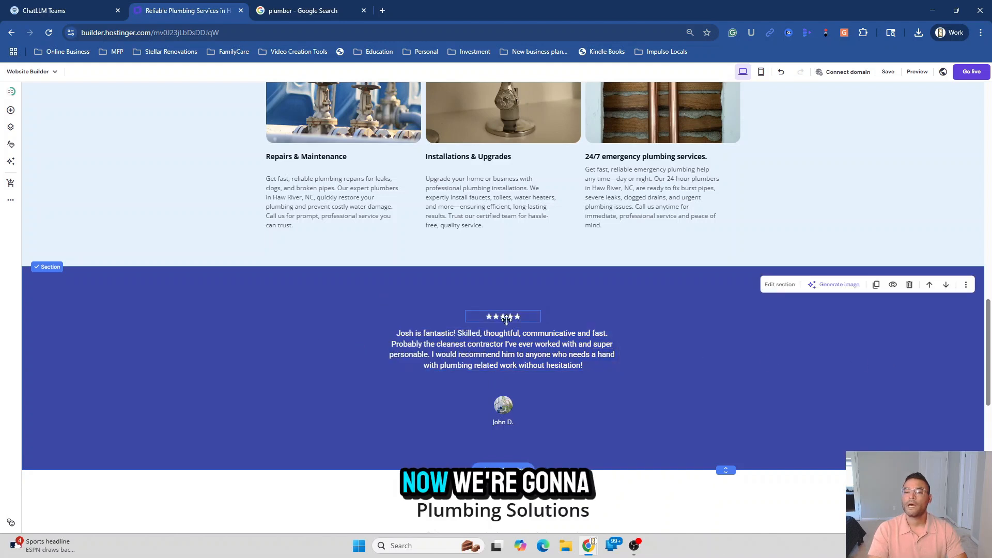
# Change the testimonial's author line to the Google reviewer's full name
pyautogui.click(512, 423)
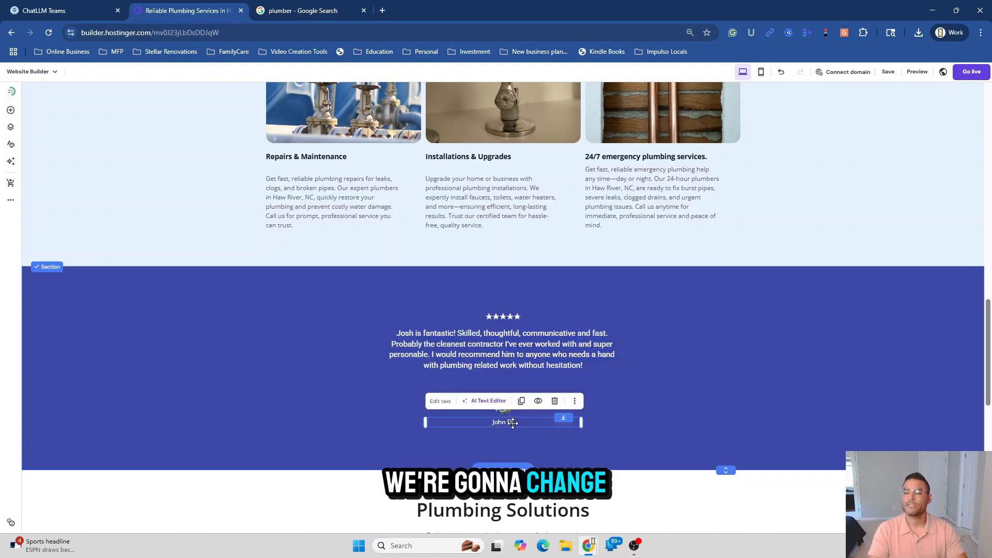
pyautogui.click(311, 11)
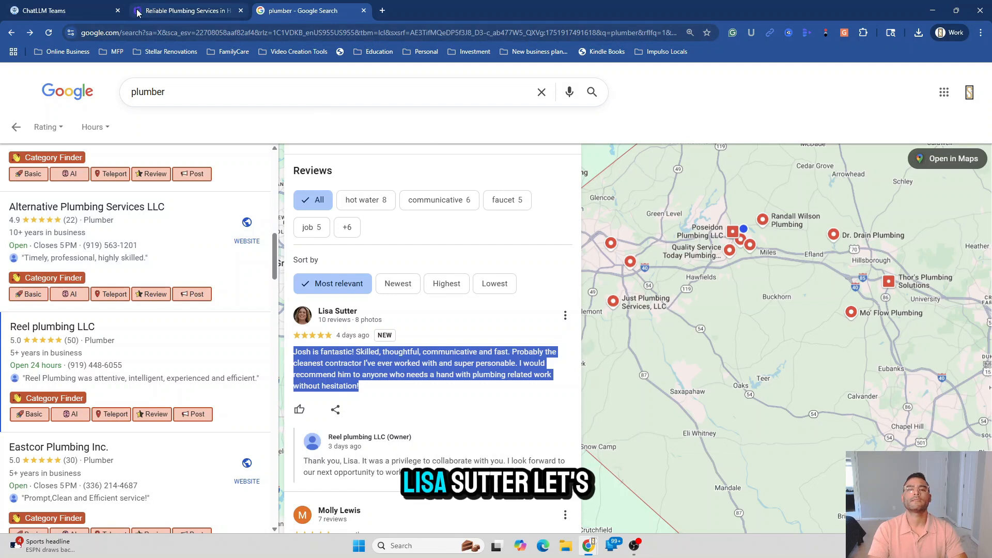
pyautogui.click(191, 11)
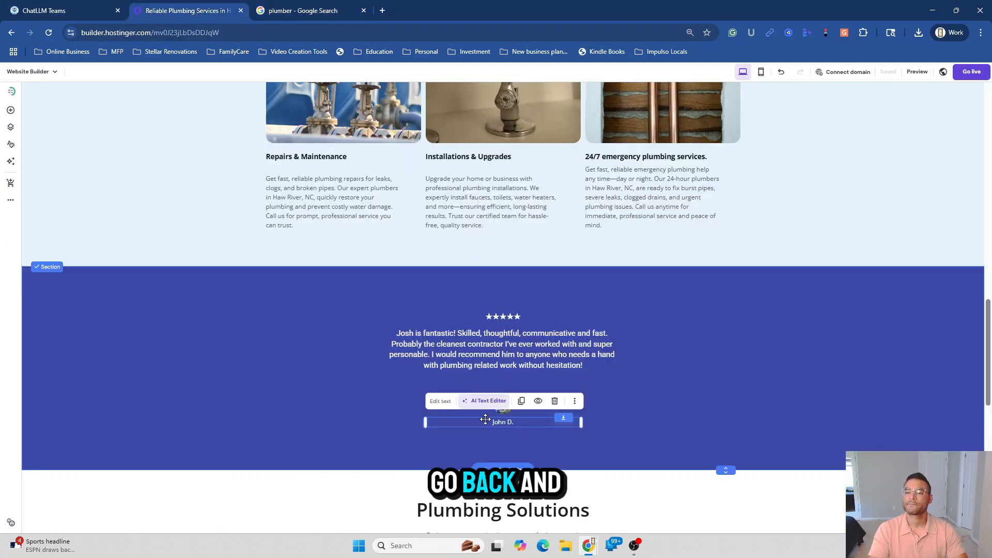
pyautogui.doubleClick(501, 423)
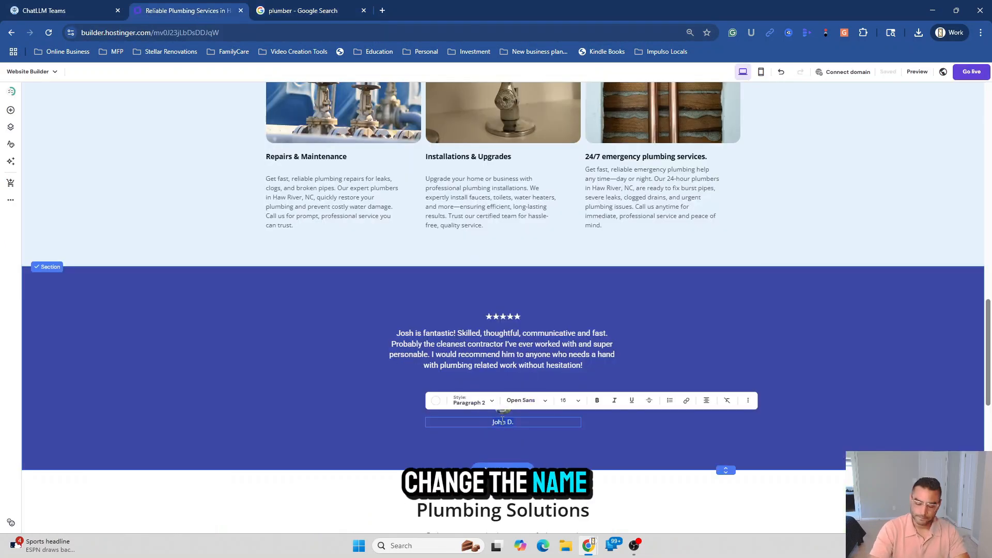
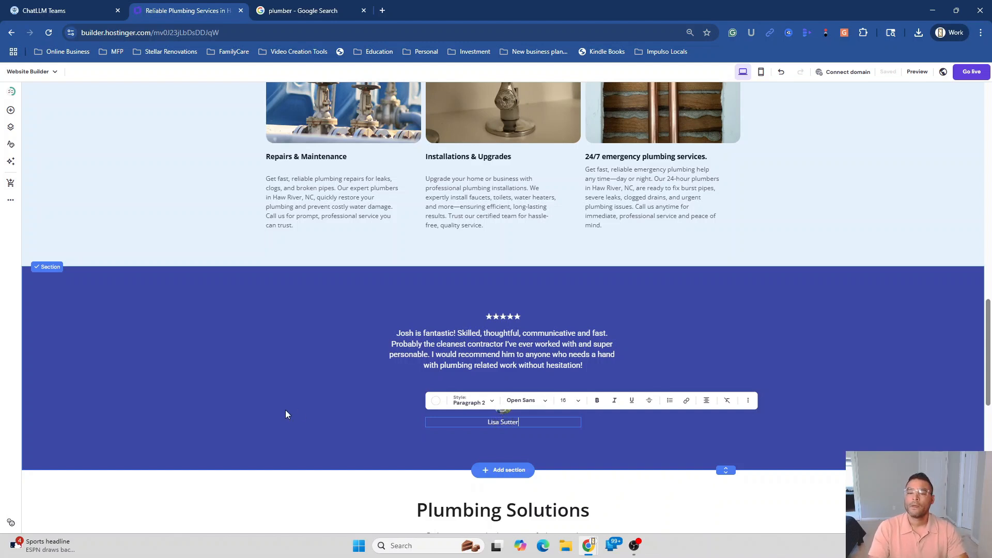
pyautogui.click(754, 419)
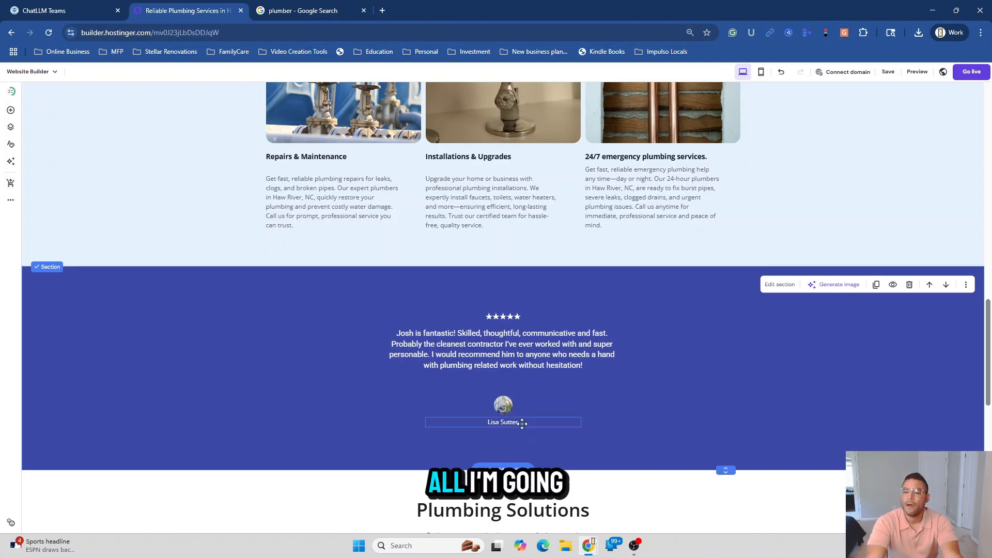
# Replace the reviewer avatar with the 3D Google G image from a 'goo' free-image search
pyautogui.click(505, 407)
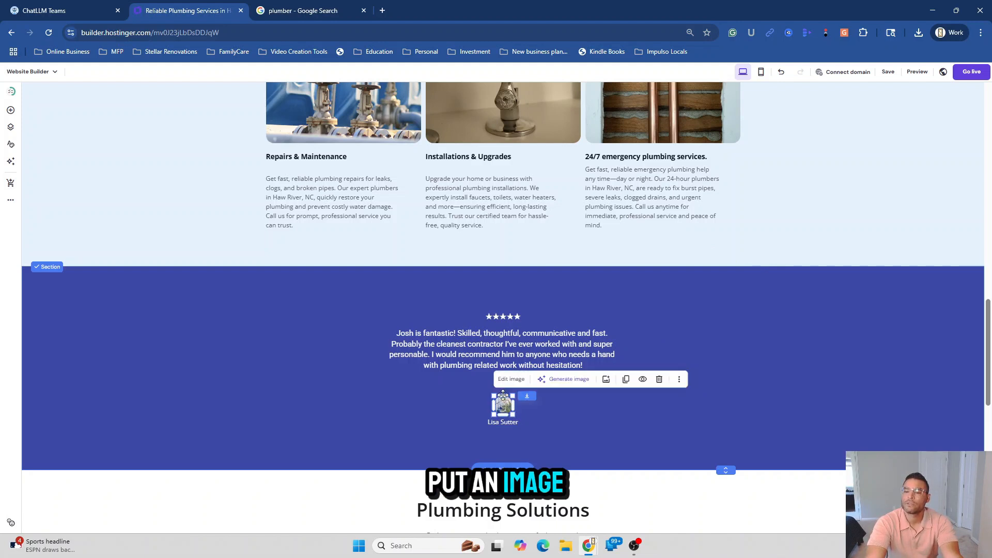
pyautogui.click(511, 379)
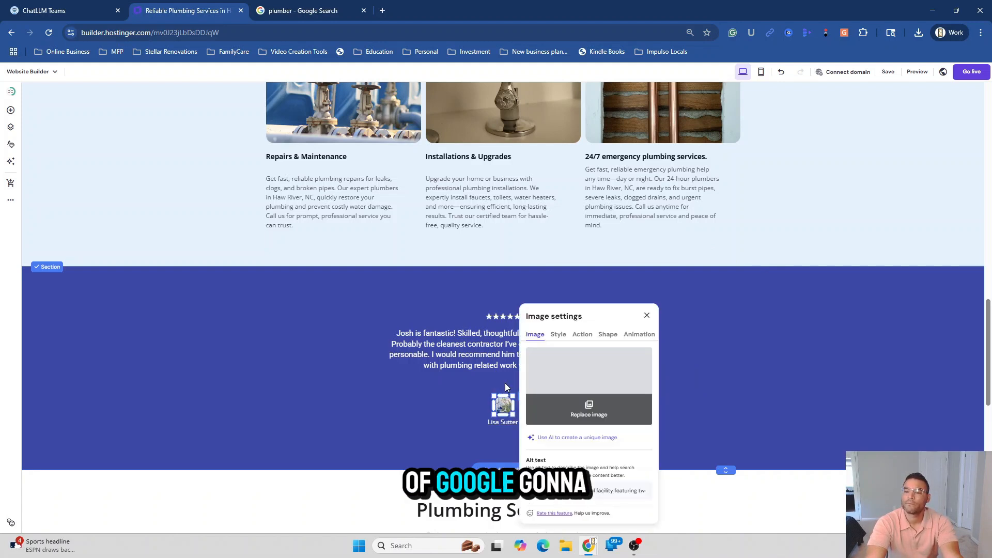
pyautogui.click(589, 409)
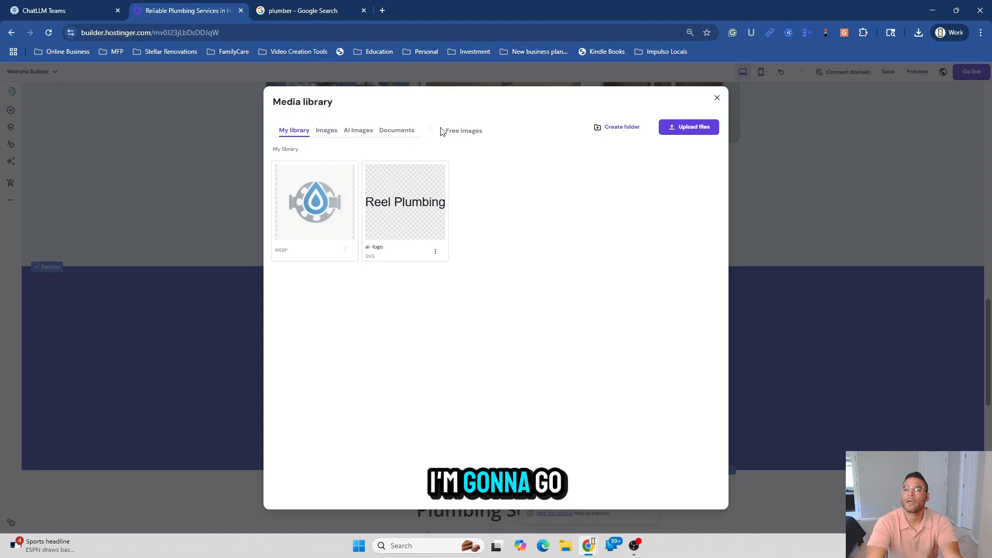
pyautogui.click(457, 131)
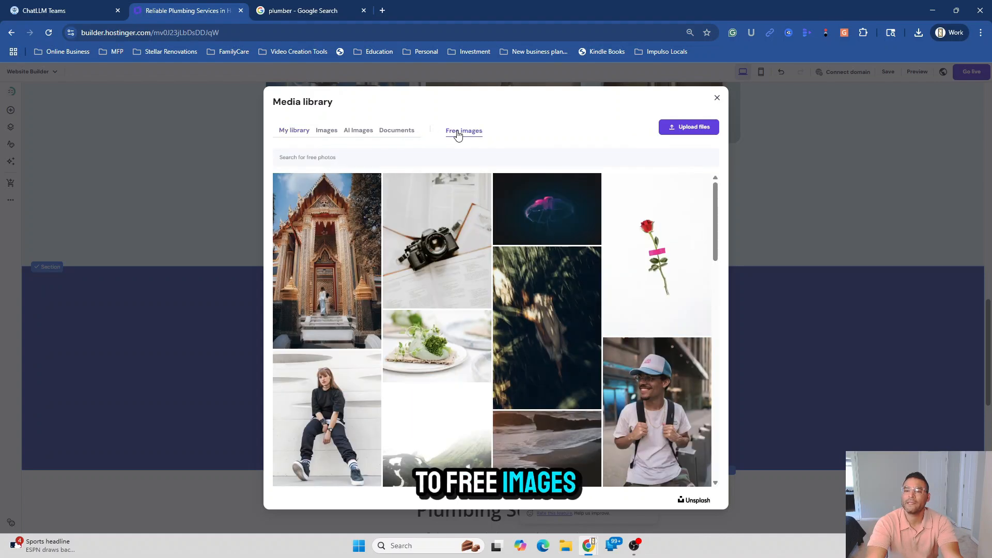
pyautogui.click(405, 158)
pyautogui.write('google')
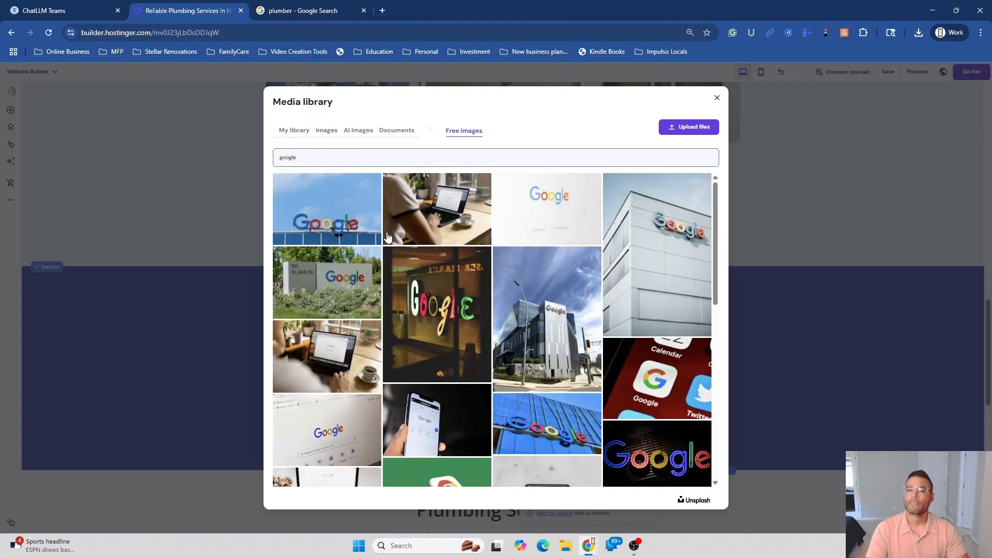
pyautogui.scroll(-15, 485, 323)
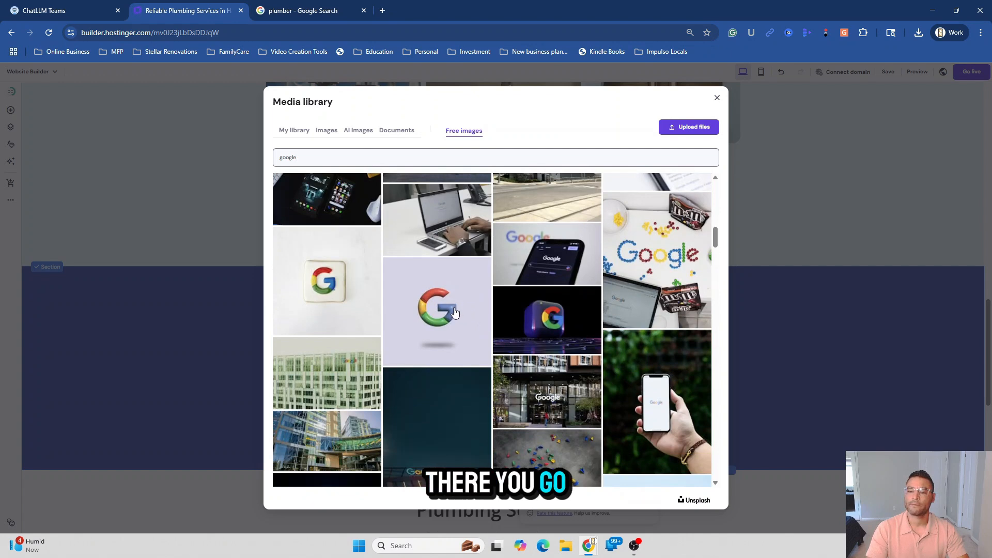
pyautogui.click(485, 323)
pyautogui.click(694, 497)
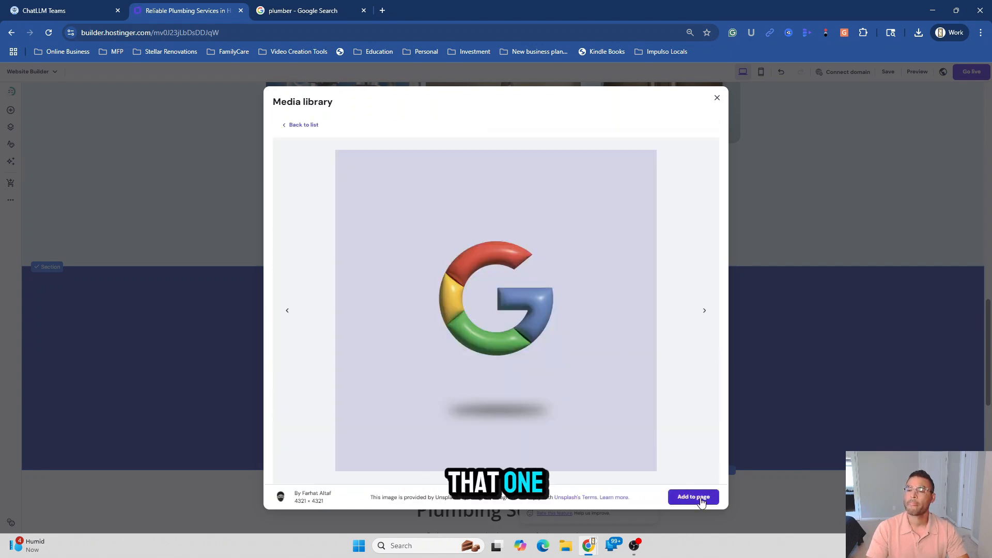
pyautogui.click(782, 411)
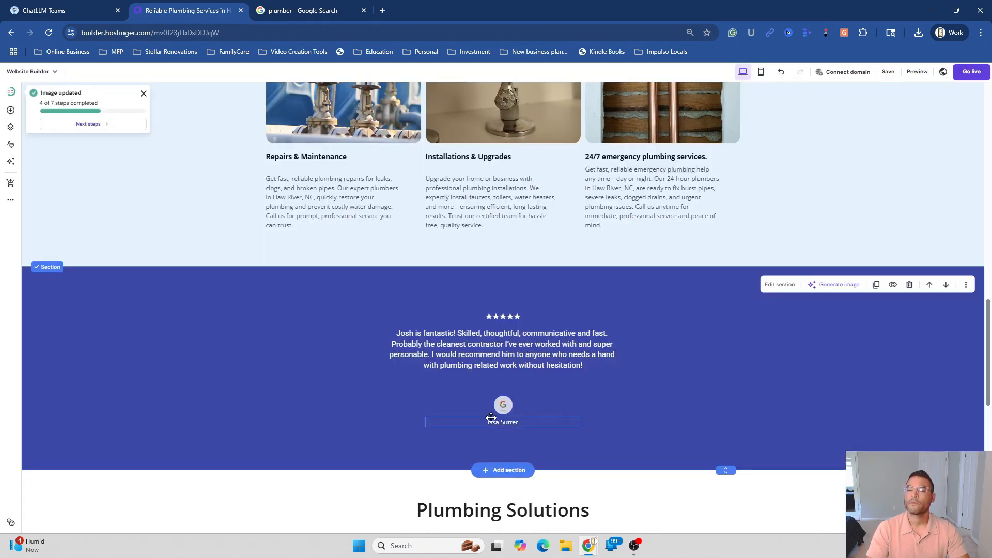
pyautogui.scroll(-5, 709, 381)
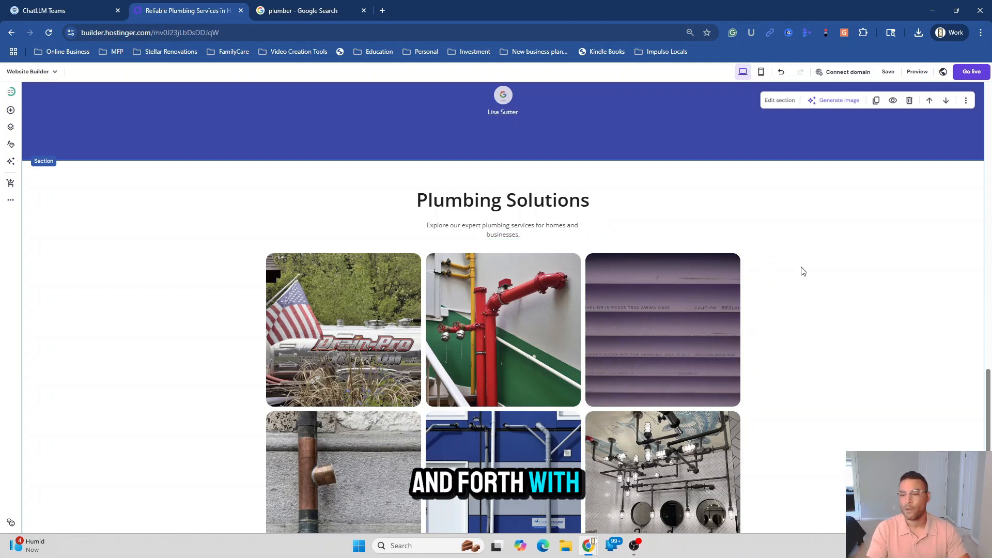
pyautogui.scroll(-3, 780, 318)
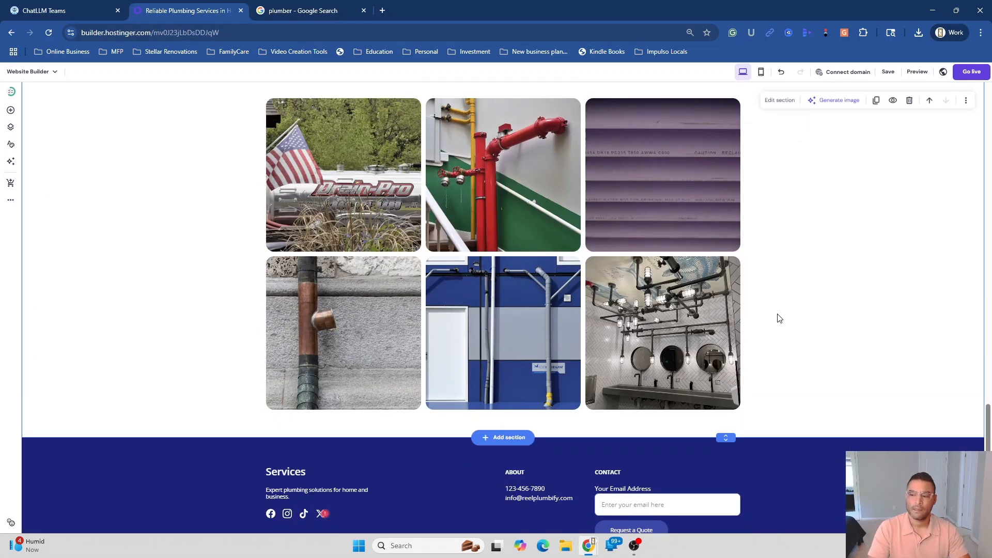
pyautogui.scroll(4, 779, 317)
pyautogui.scroll(-2, 779, 317)
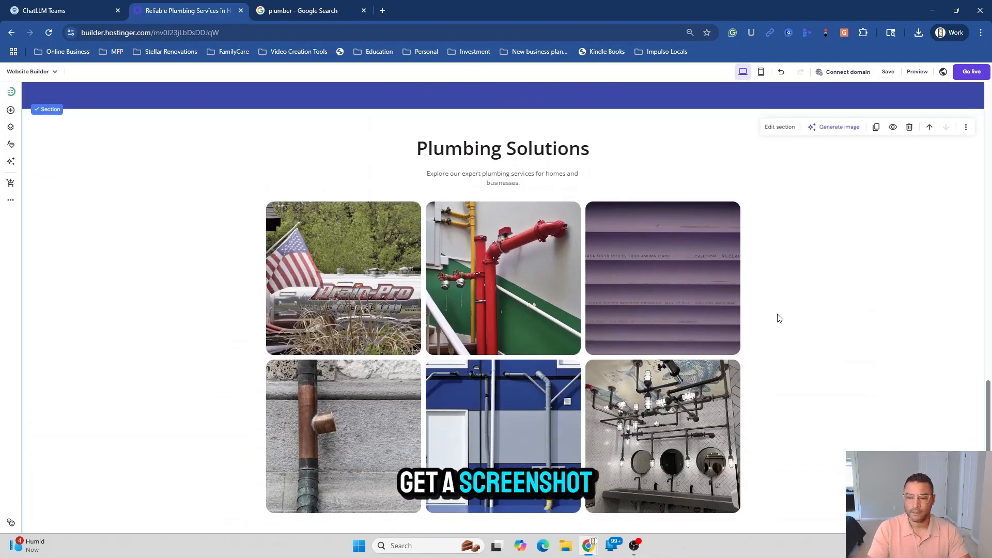
pyautogui.scroll(-1, 780, 317)
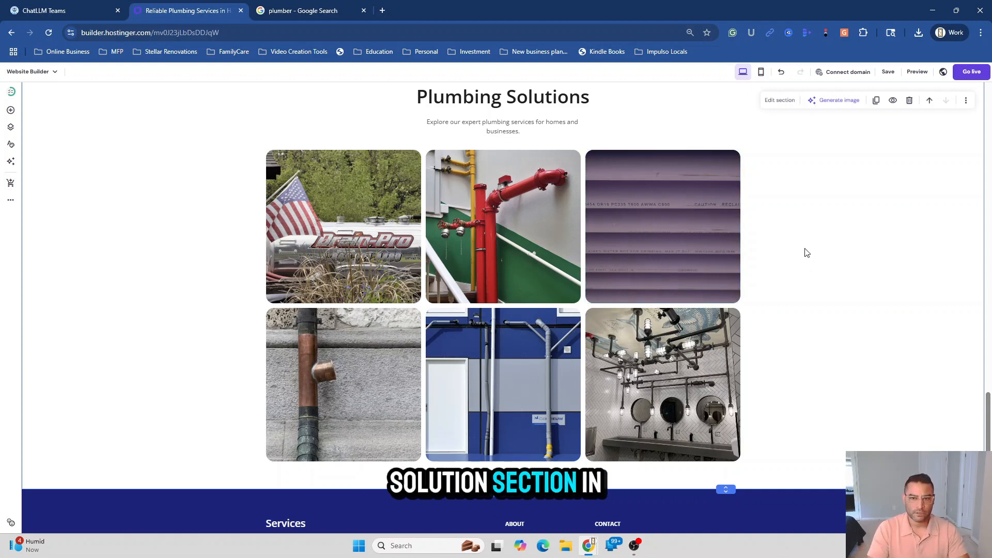
pyautogui.scroll(-2, 816, 354)
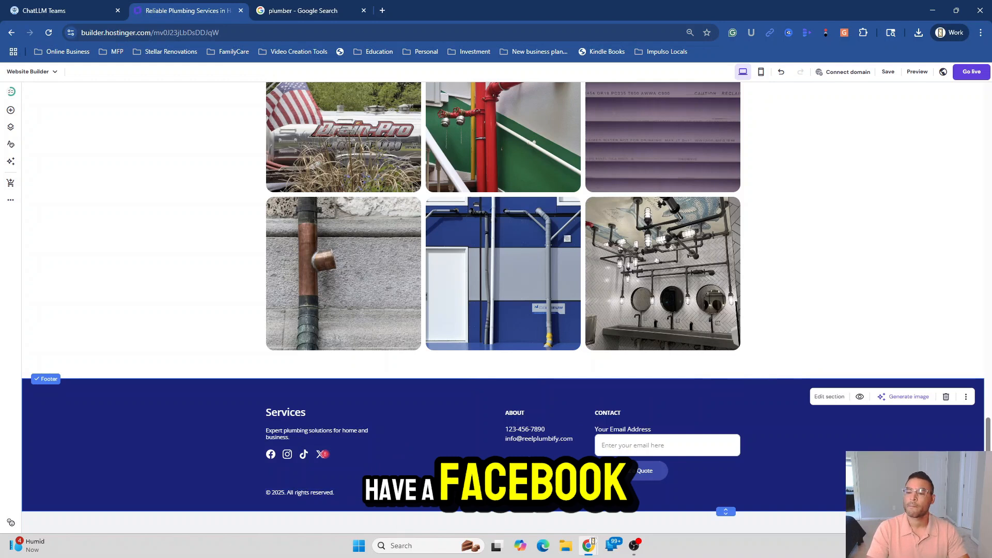
# Increase the browser page zoom to enlarge the builder view
pyautogui.click(270, 455)
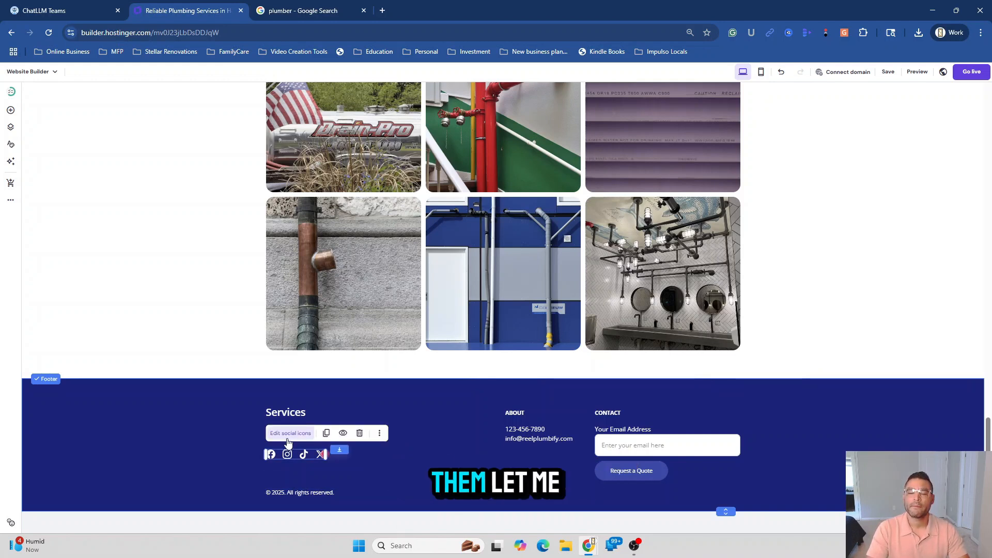
pyautogui.click(981, 33)
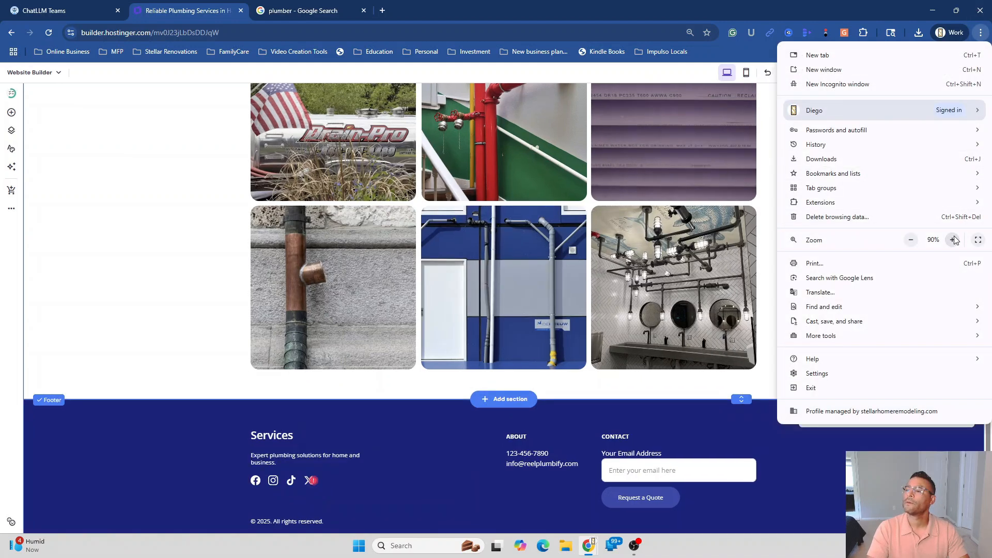
pyautogui.click(954, 240)
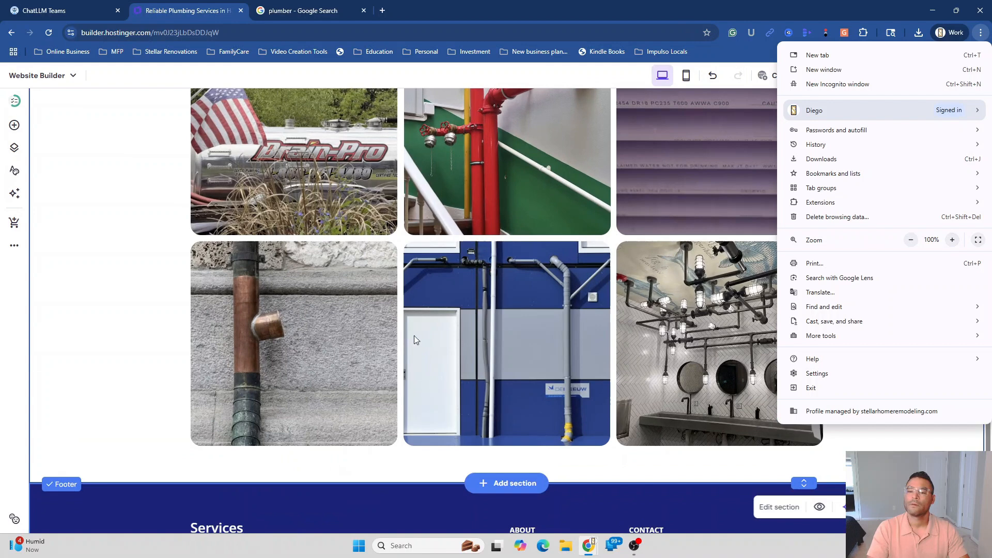
pyautogui.click(400, 344)
pyautogui.scroll(-3, 274, 371)
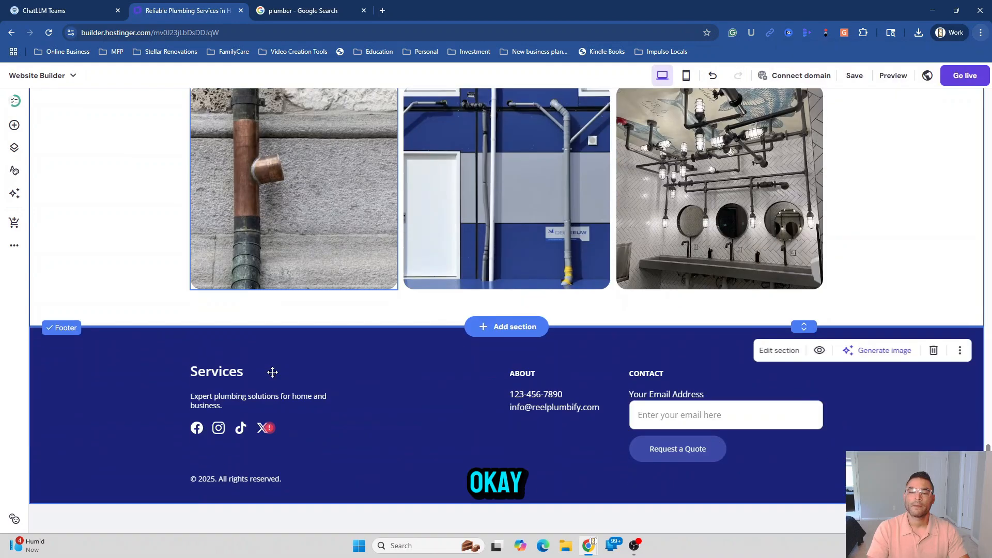
# Inspect the footer's Facebook and Instagram social links, leaving them unchanged
pyautogui.click(207, 428)
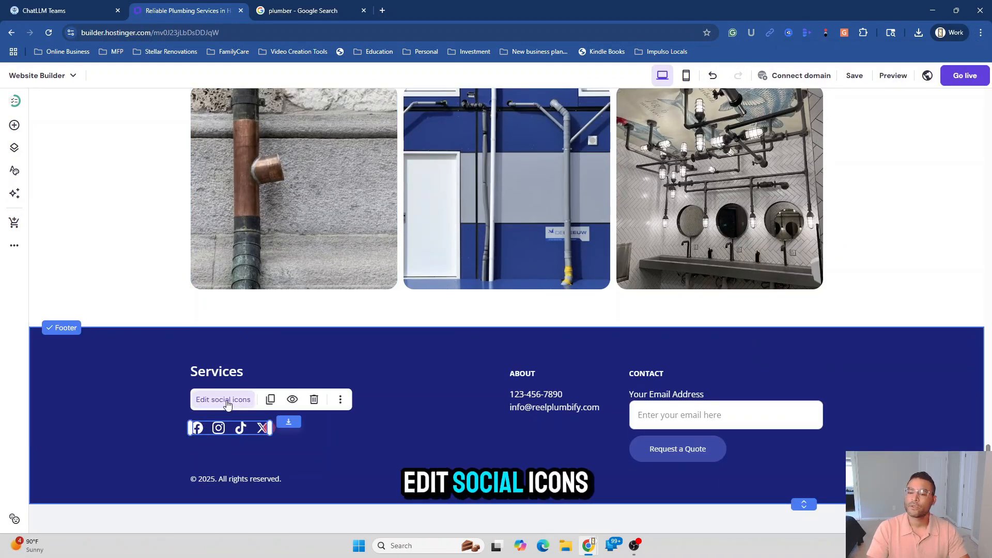
pyautogui.click(226, 400)
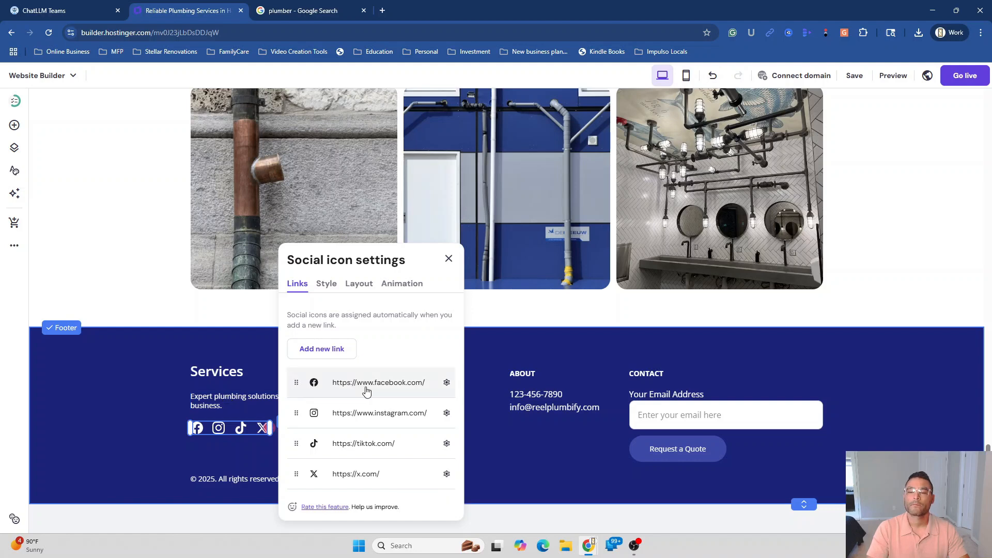
pyautogui.click(337, 383)
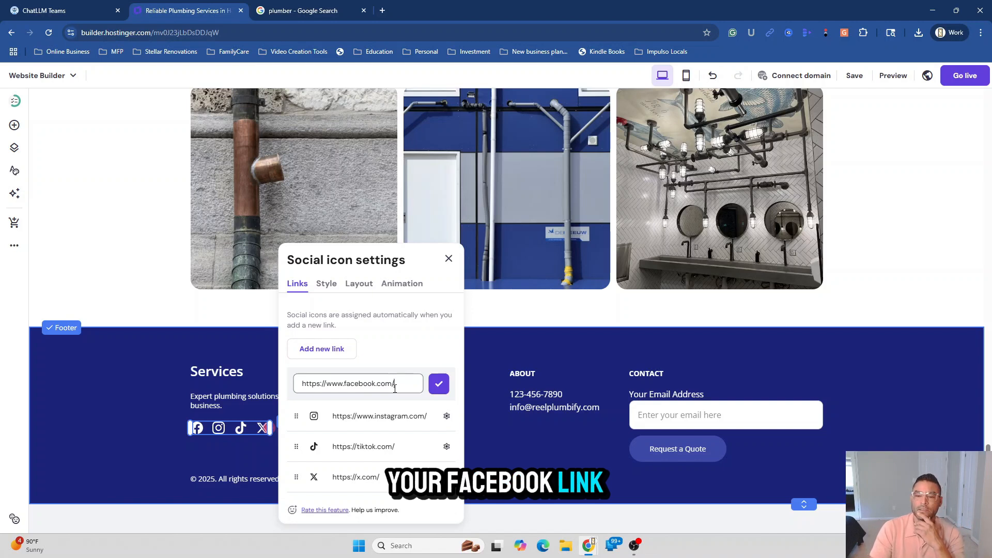
pyautogui.click(399, 416)
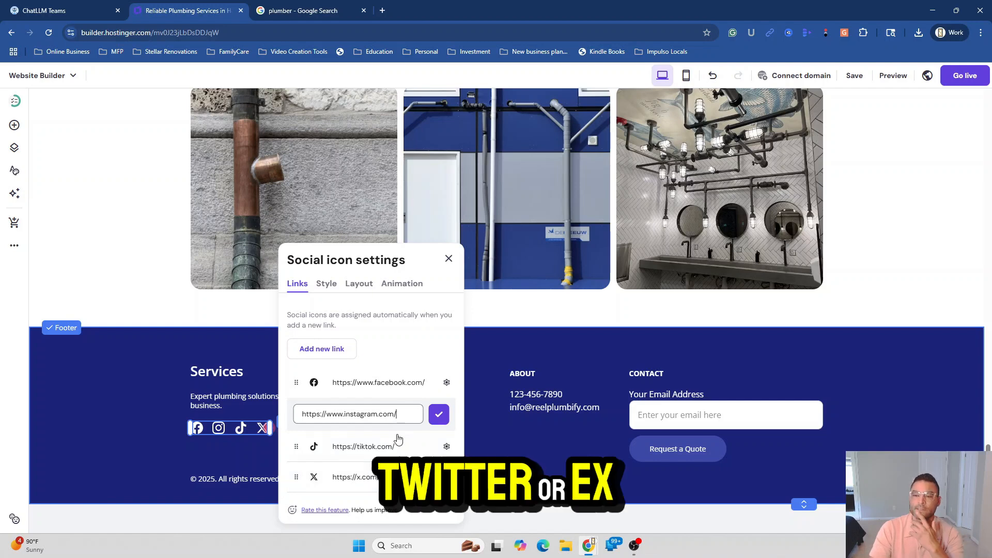
pyautogui.click(449, 259)
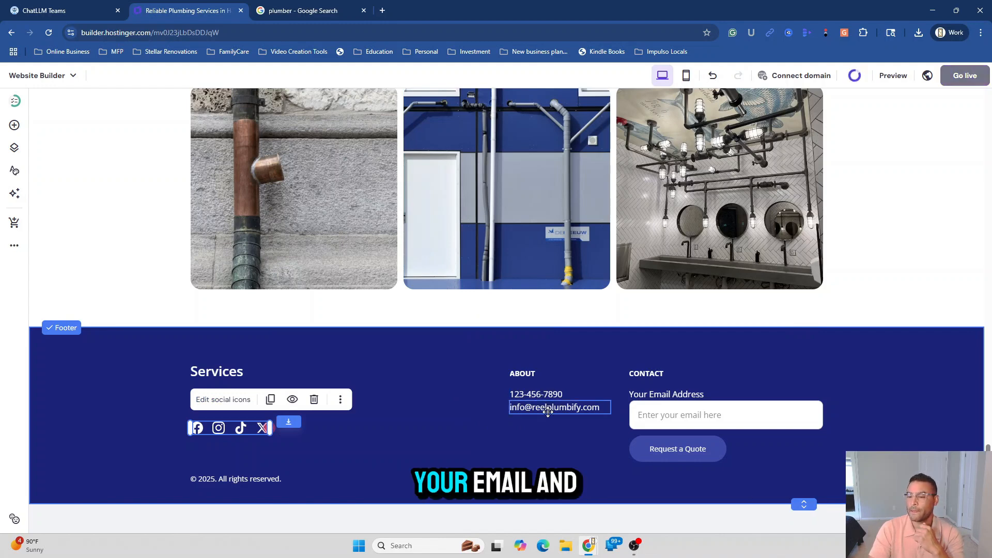
pyautogui.click(664, 456)
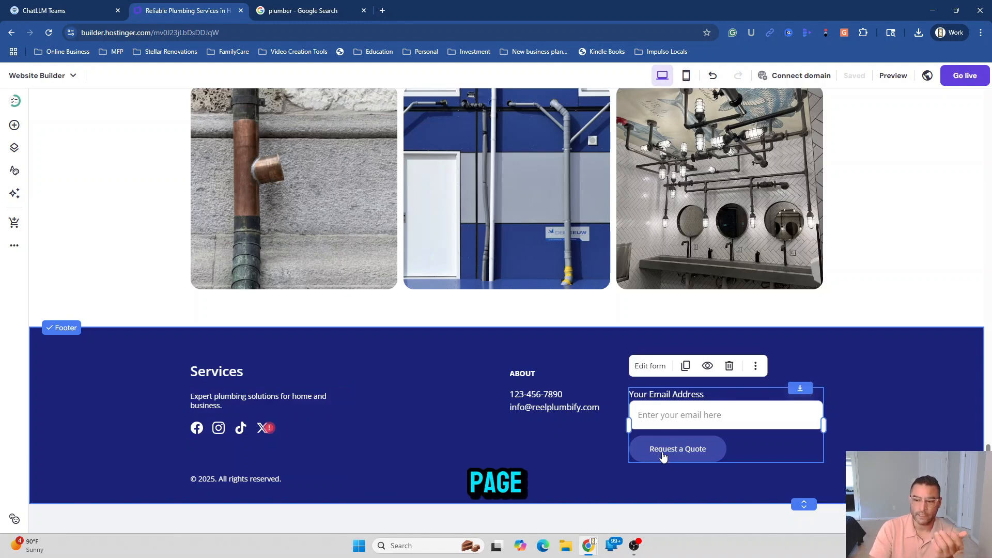
# Test the footer quote form, check its settings, and close the resulting error notice
pyautogui.click(663, 456)
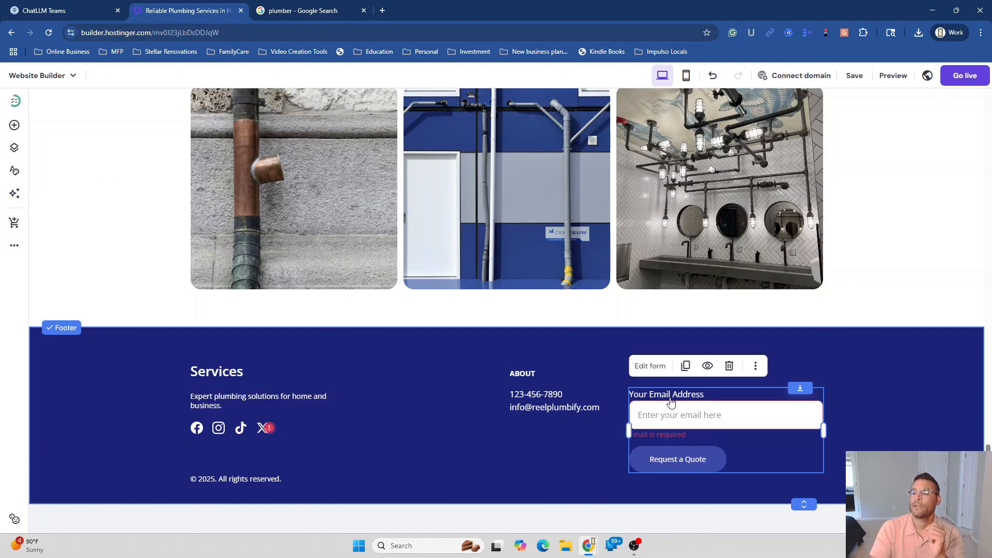
pyautogui.click(652, 366)
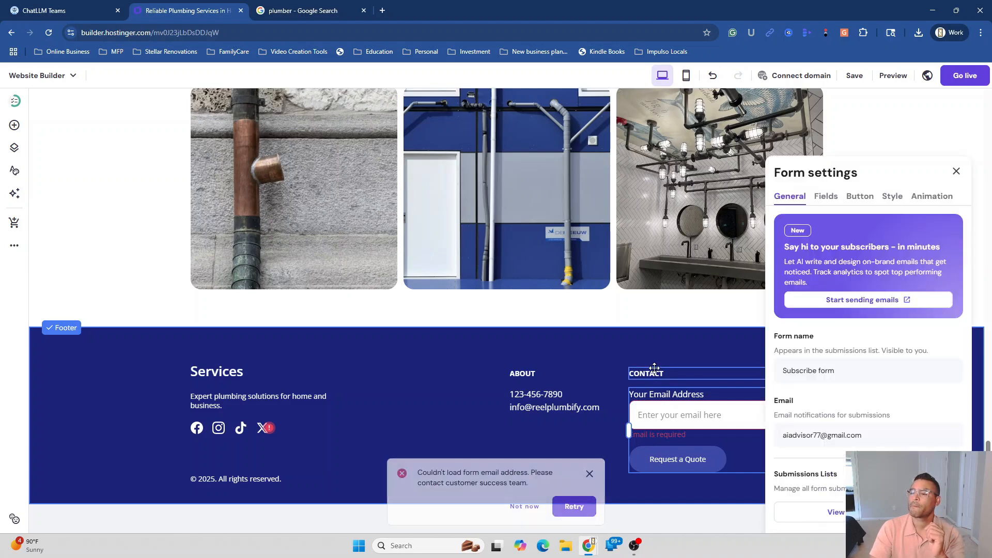
pyautogui.click(459, 433)
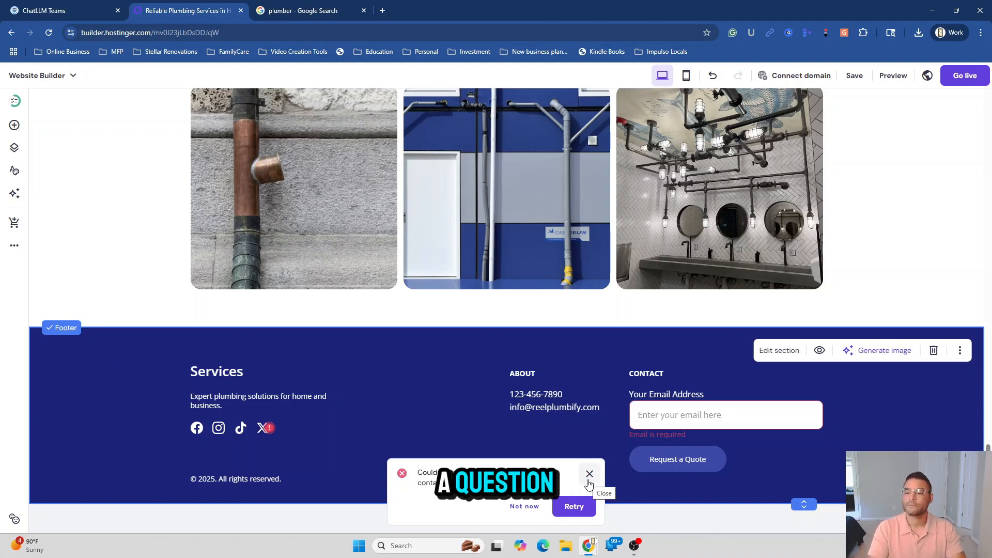
pyautogui.click(589, 482)
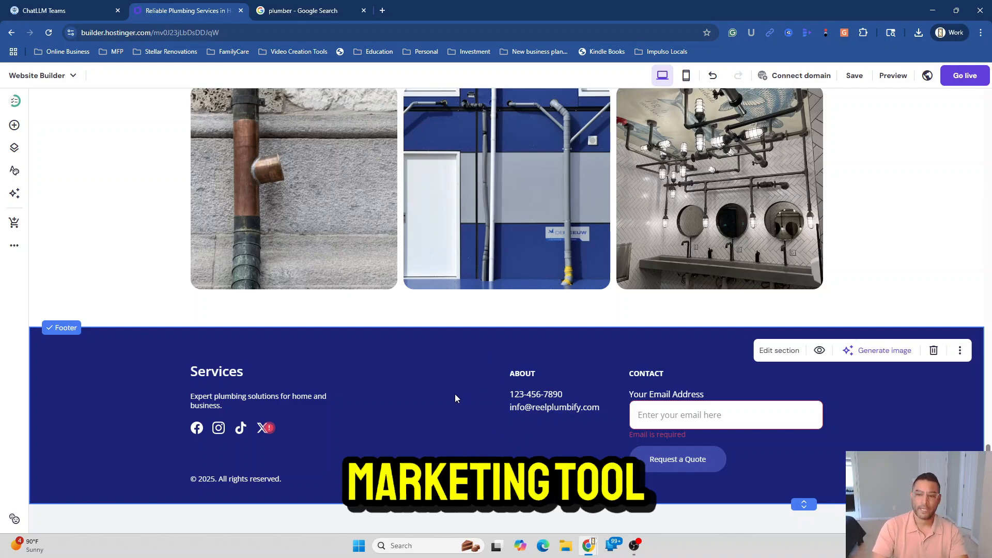
pyautogui.scroll(13, 554, 431)
pyautogui.scroll(12, 554, 434)
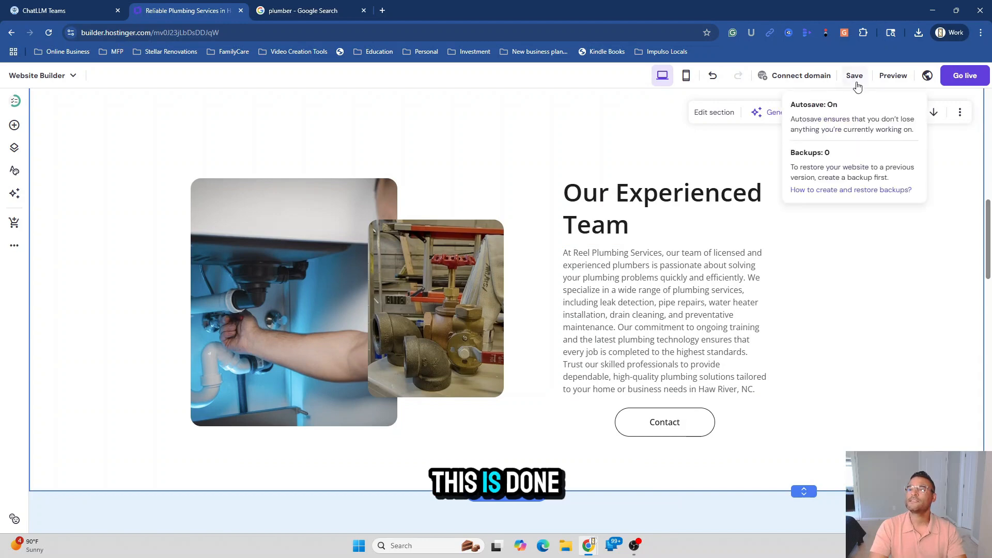
pyautogui.scroll(15, 742, 395)
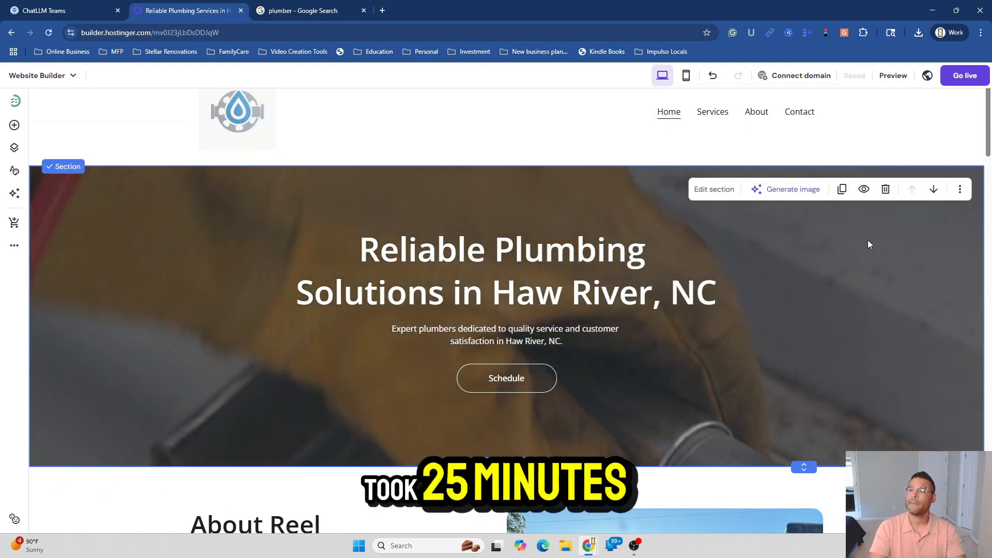
pyautogui.click(715, 120)
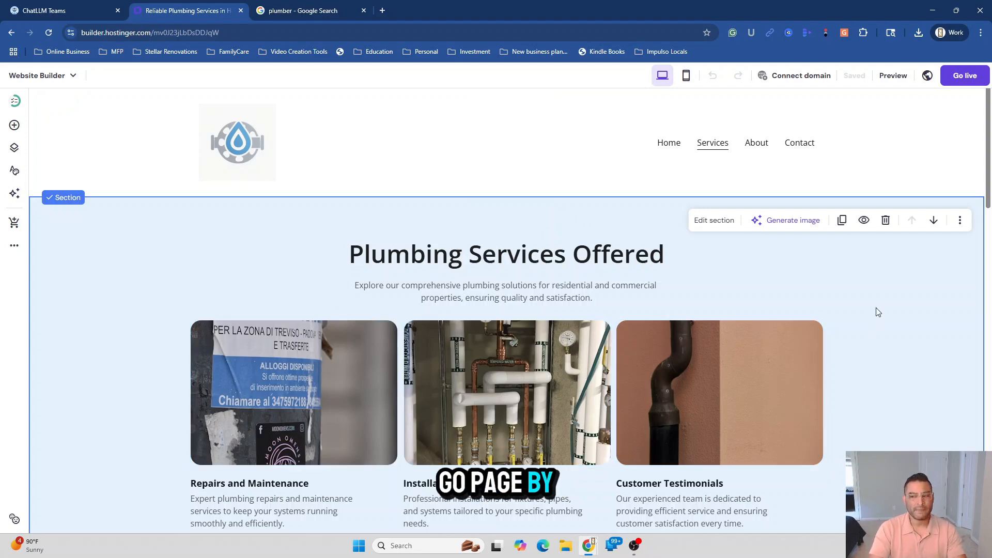
pyautogui.scroll(-5, 884, 311)
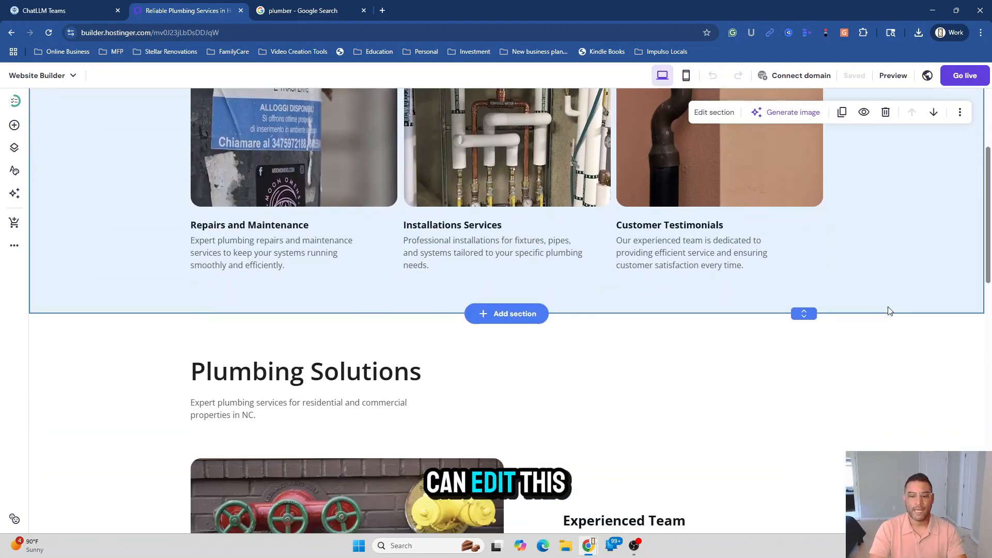
pyautogui.scroll(-3, 890, 310)
pyautogui.scroll(-10, 889, 311)
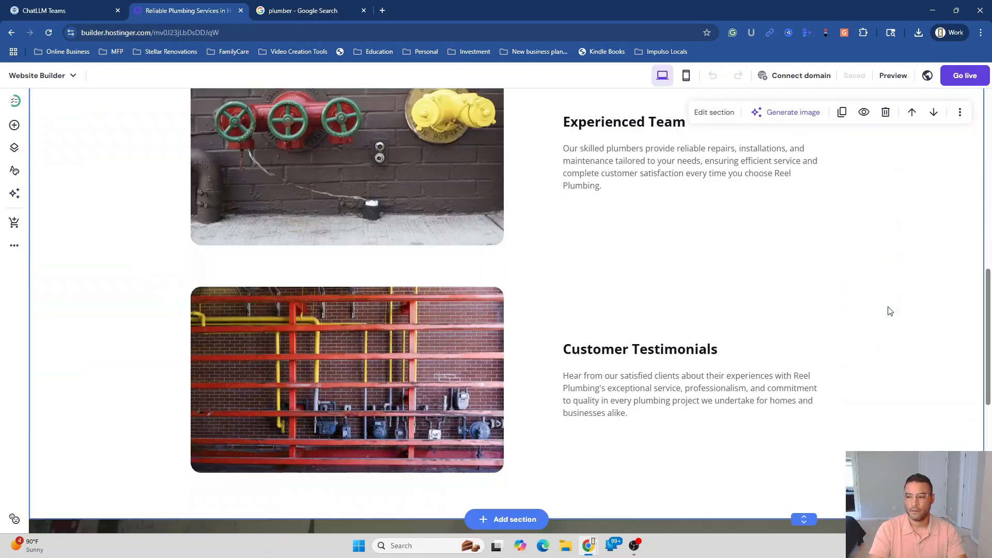
pyautogui.scroll(-2, 889, 311)
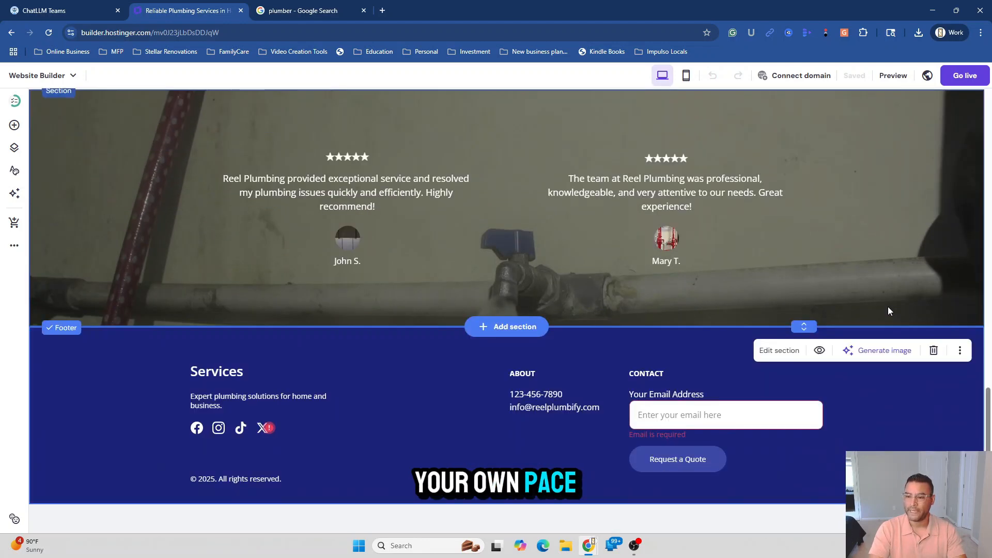
pyautogui.scroll(14, 889, 311)
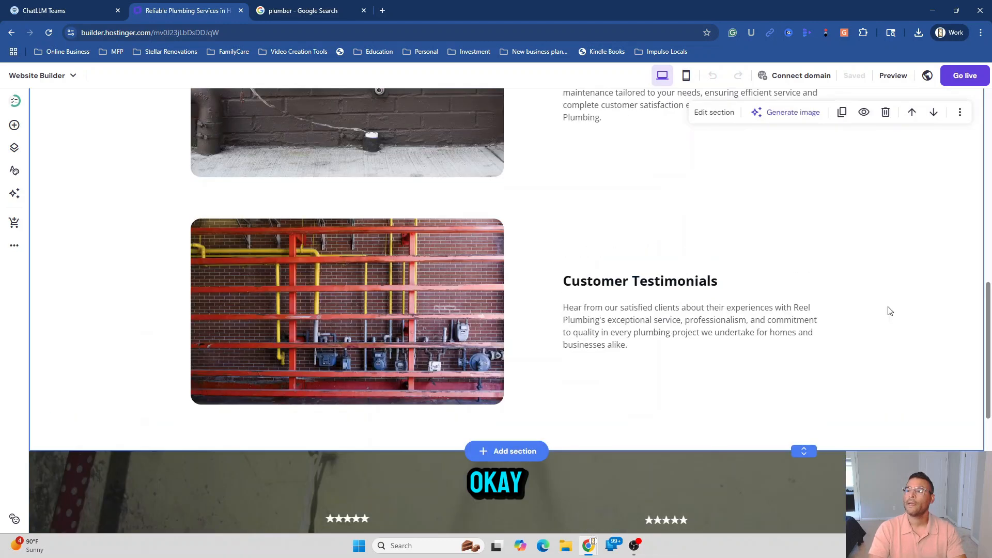
pyautogui.scroll(4, 890, 310)
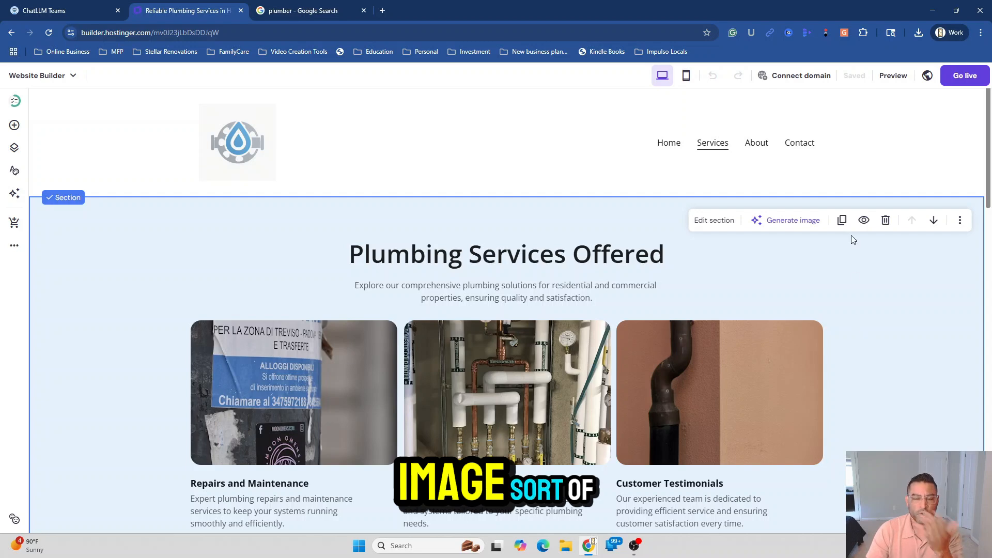
pyautogui.click(674, 149)
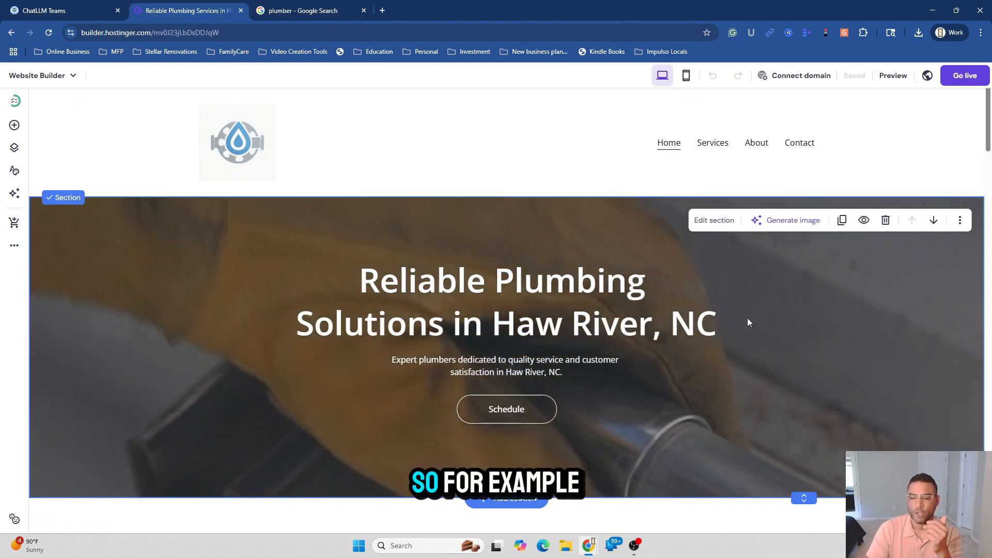
pyautogui.scroll(-1, 753, 334)
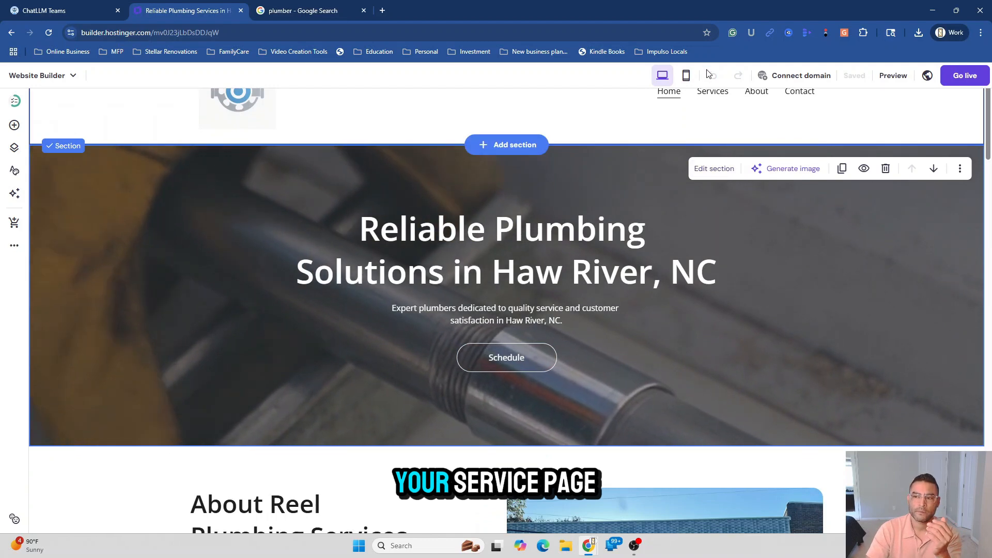
pyautogui.click(712, 93)
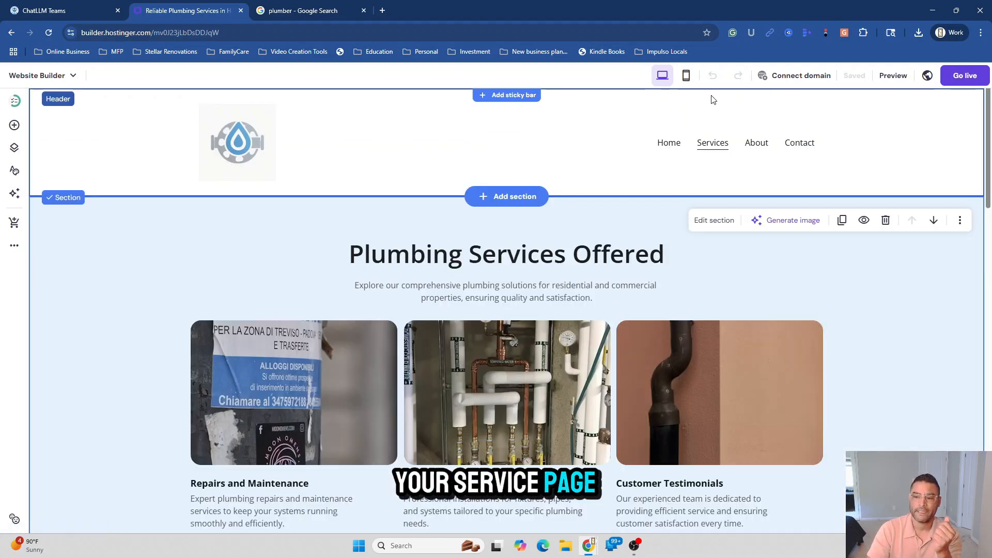
pyautogui.click(670, 145)
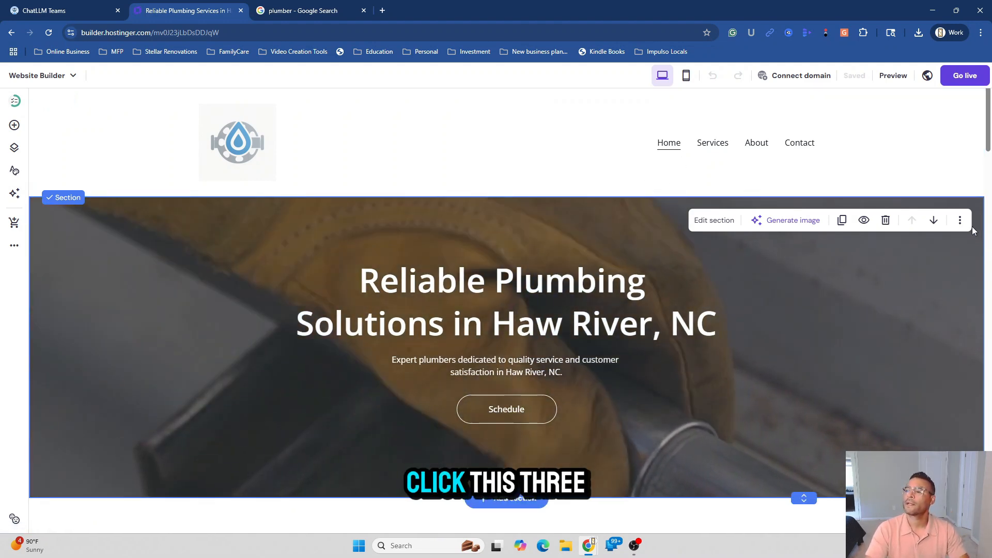
# Copy the Home hero section and paste it into a new blank section on Services
pyautogui.click(961, 221)
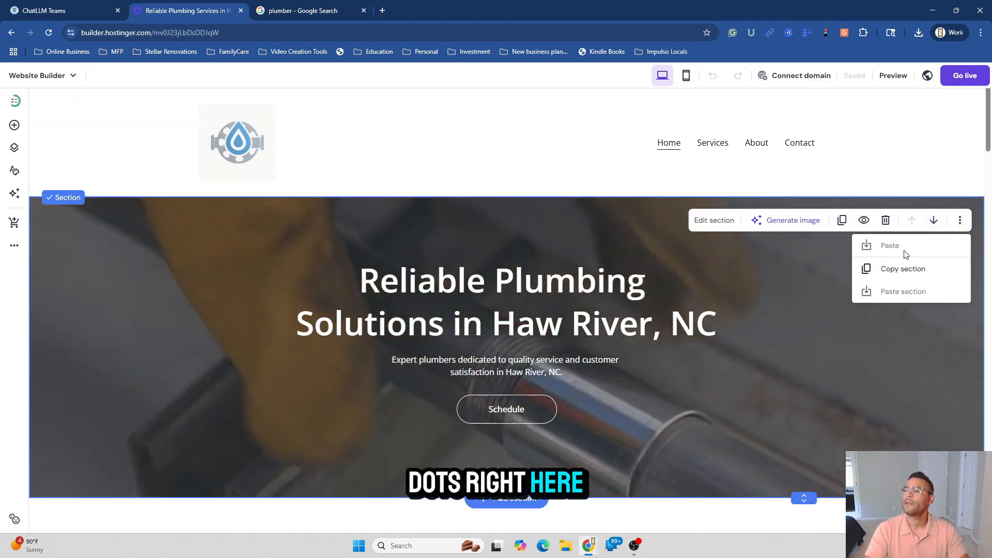
pyautogui.click(903, 269)
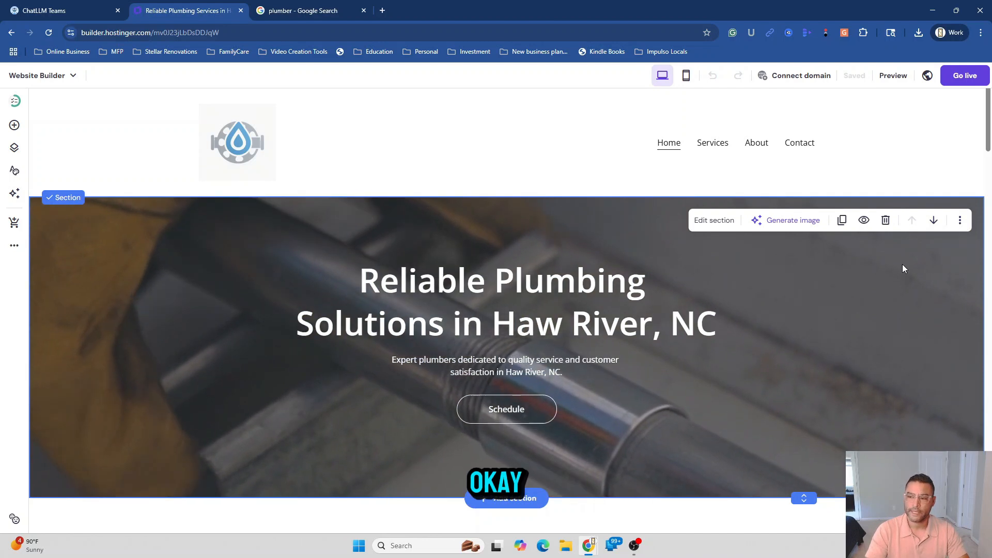
pyautogui.click(718, 147)
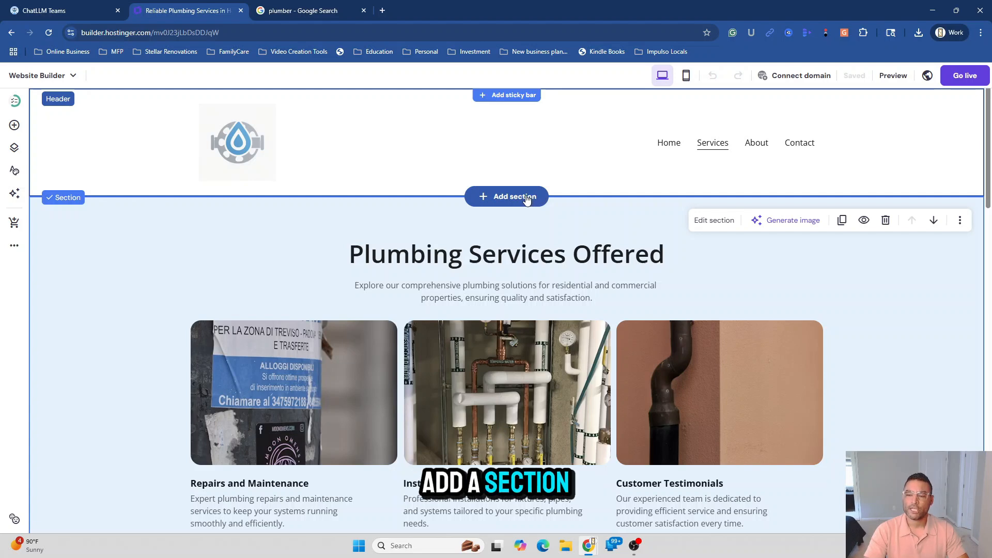
pyautogui.click(527, 198)
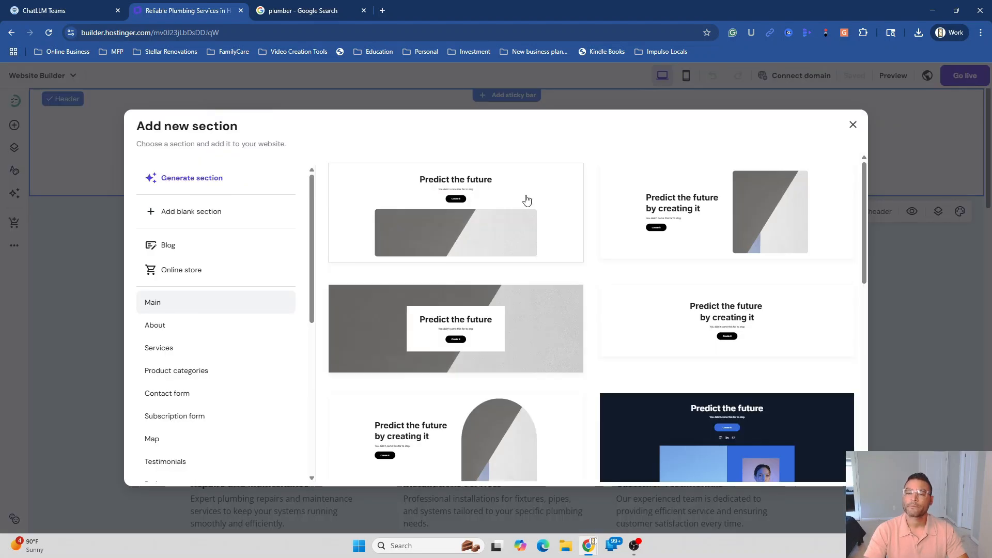
pyautogui.click(185, 216)
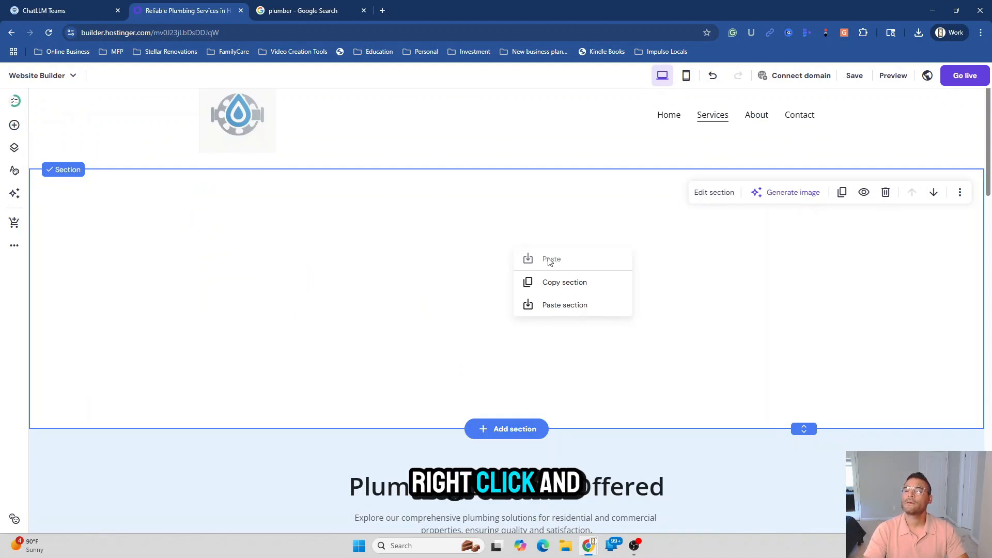
pyautogui.click(554, 306)
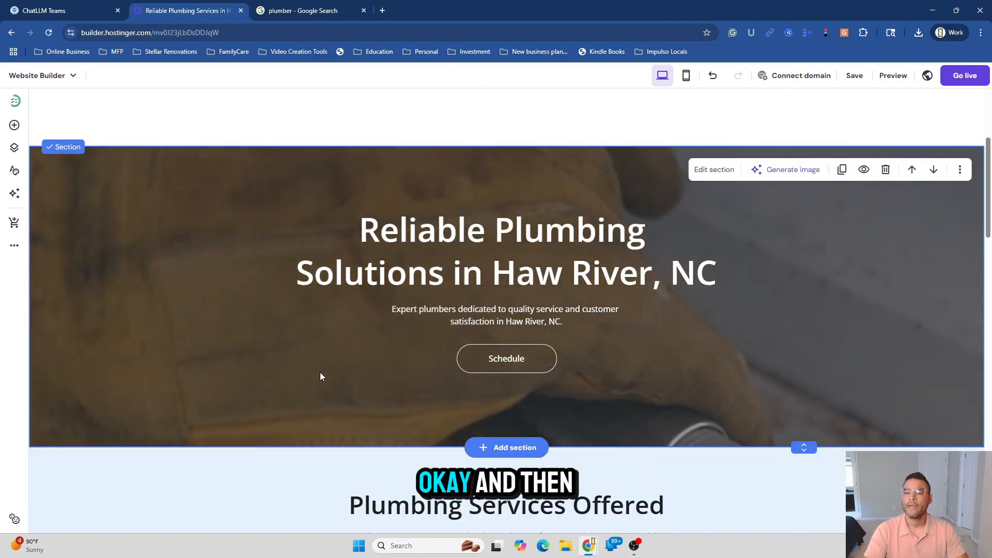
pyautogui.scroll(-4, 321, 375)
pyautogui.scroll(5, 320, 372)
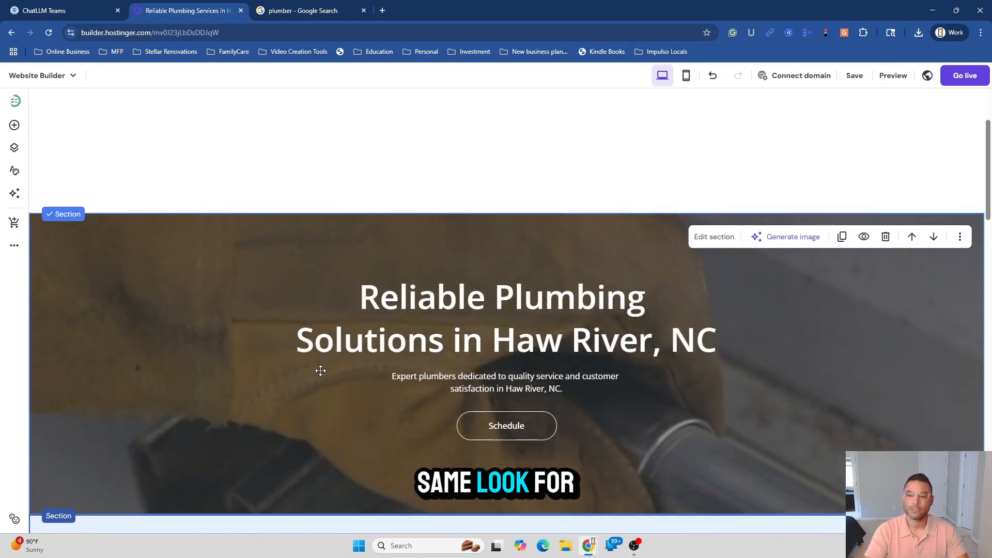
pyautogui.scroll(4, 320, 371)
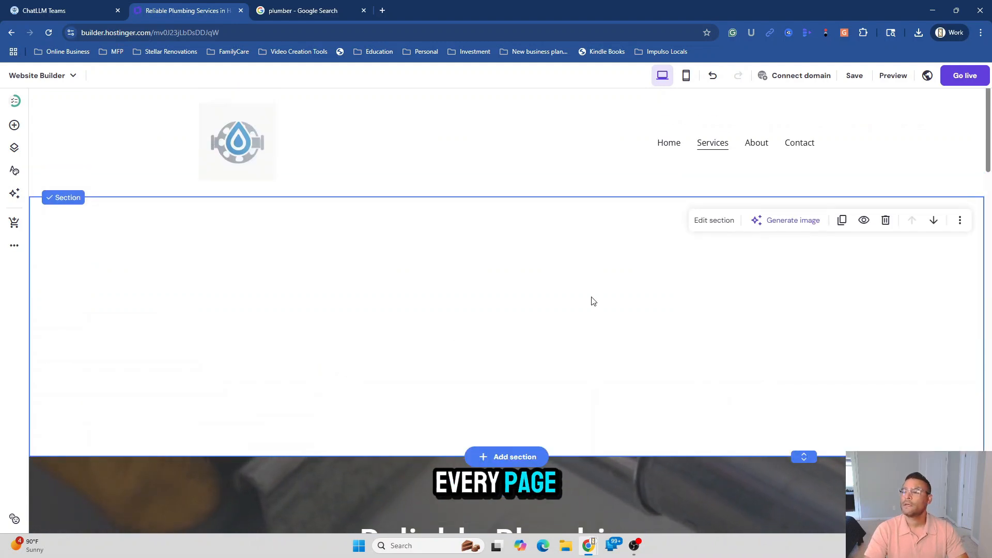
# Delete the leftover empty section and rewrite the hero heading as 'Plumbing Services in Haw River, NC'
pyautogui.click(886, 220)
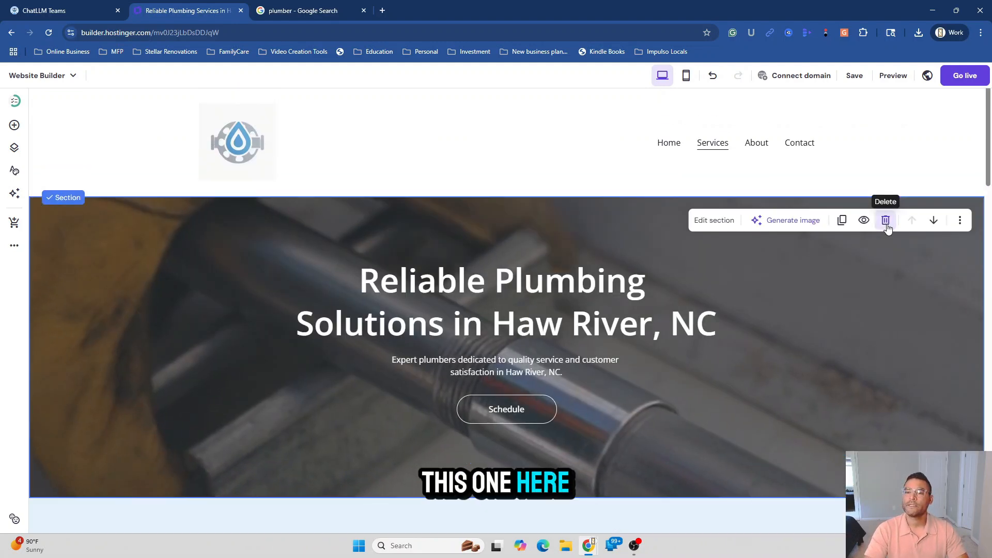
pyautogui.click(475, 279)
pyautogui.click(425, 281)
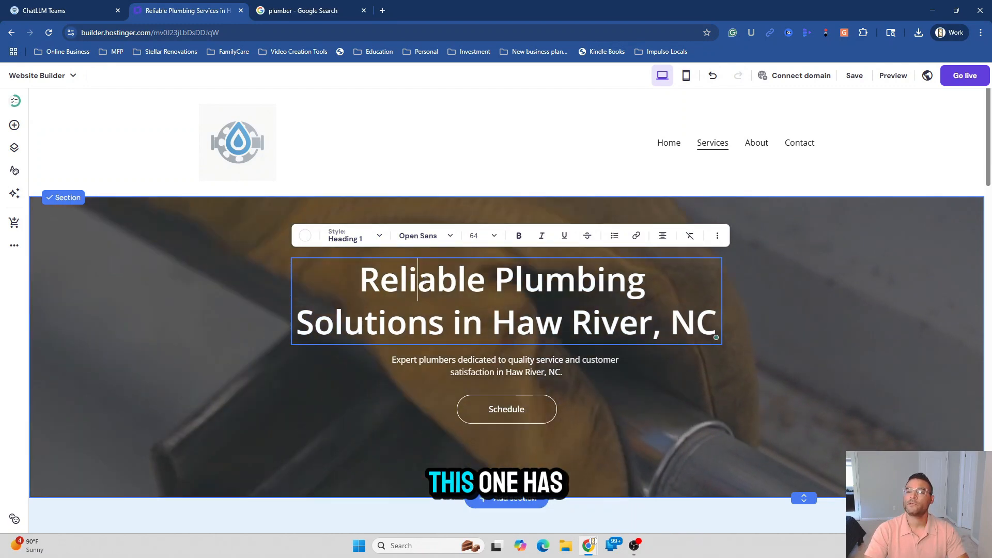
pyautogui.tripleClick(425, 282)
pyautogui.click(365, 287)
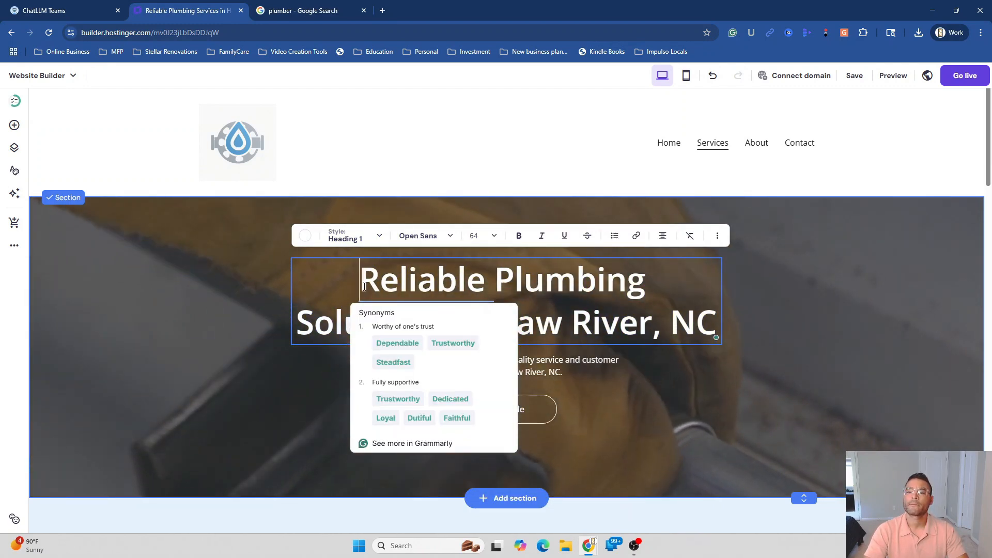
pyautogui.write('Plu')
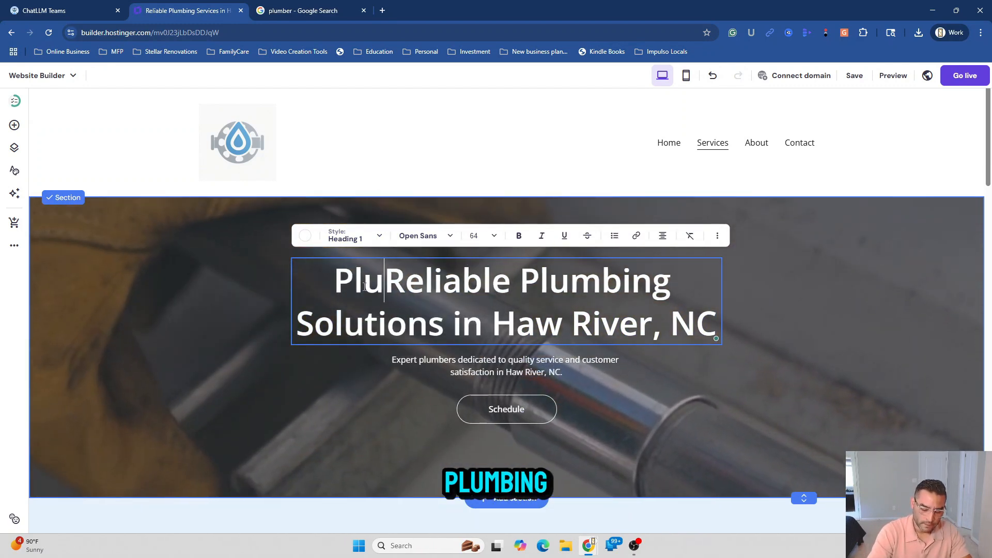
pyautogui.write('mbing Servic')
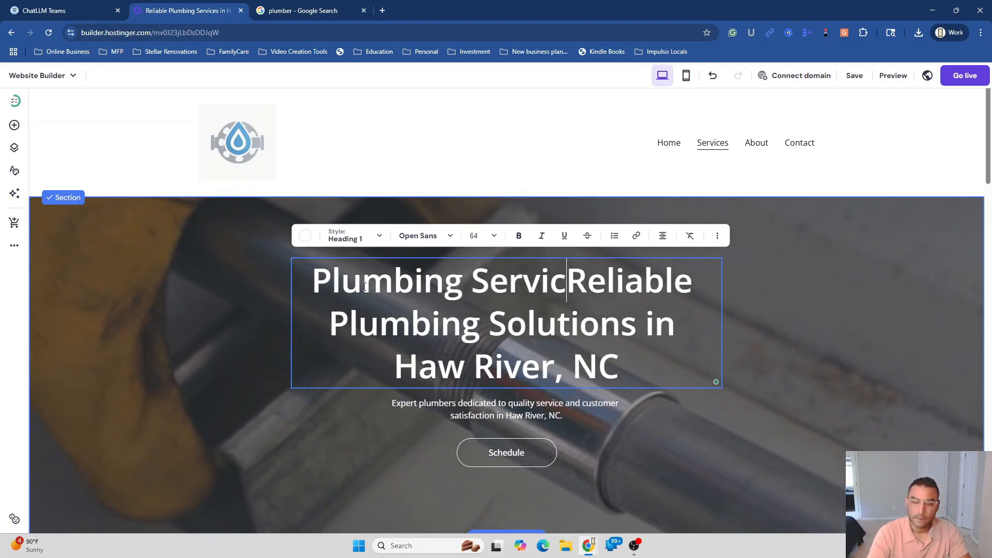
pyautogui.write('es ')
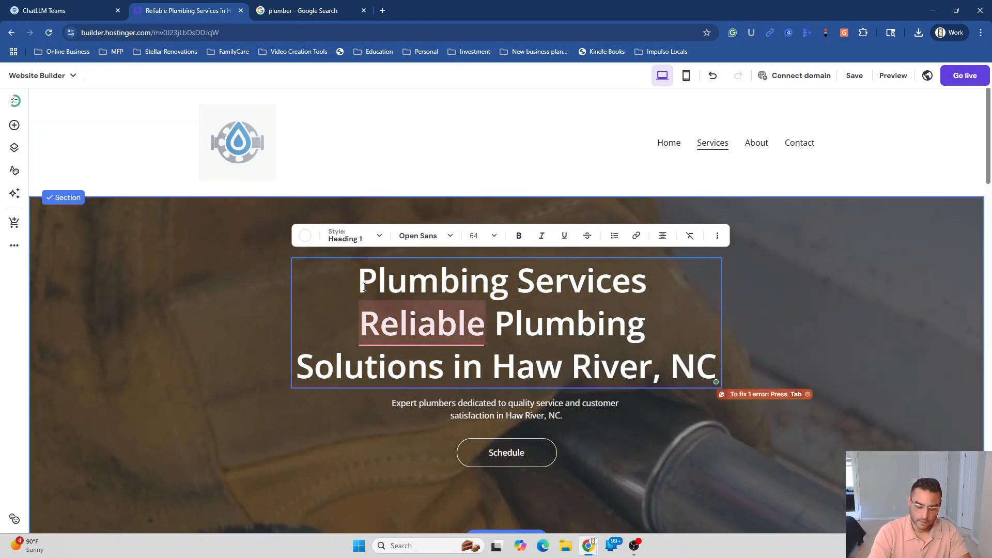
pyautogui.write('in')
pyautogui.press('Delete')
pyautogui.press('Delete')
pyautogui.press('Delete')
pyautogui.press('Delete')
pyautogui.press('Delete')
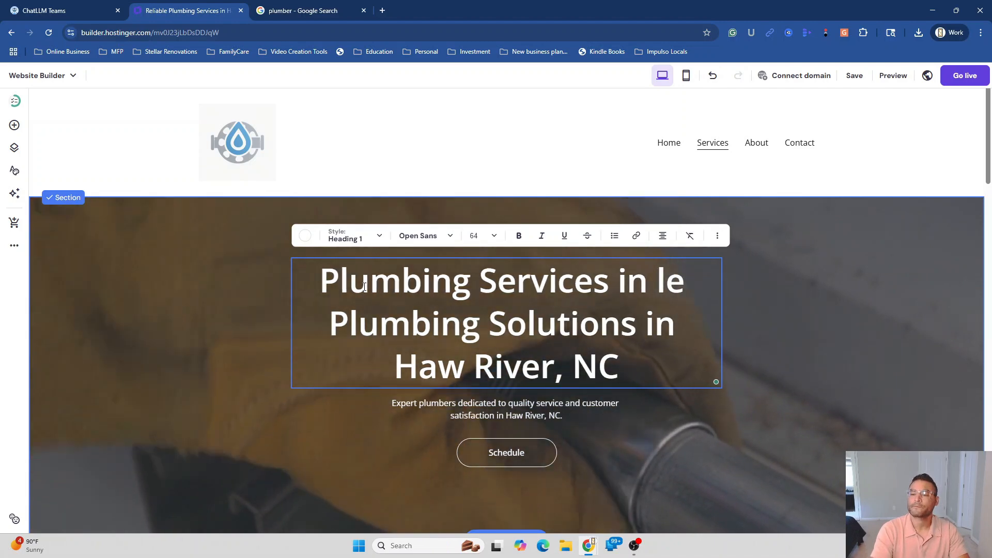
pyautogui.press('Delete')
pyautogui.press('Delete')
pyautogui.press('Delete')
pyautogui.press('Delete')
pyautogui.press('Delete')
pyautogui.press('Delete')
pyautogui.press('Delete')
pyautogui.press('Delete')
pyautogui.press('Delete')
pyautogui.press('Delete')
pyautogui.press('Delete')
pyautogui.press('Delete')
pyautogui.press('Delete')
pyautogui.press('Delete')
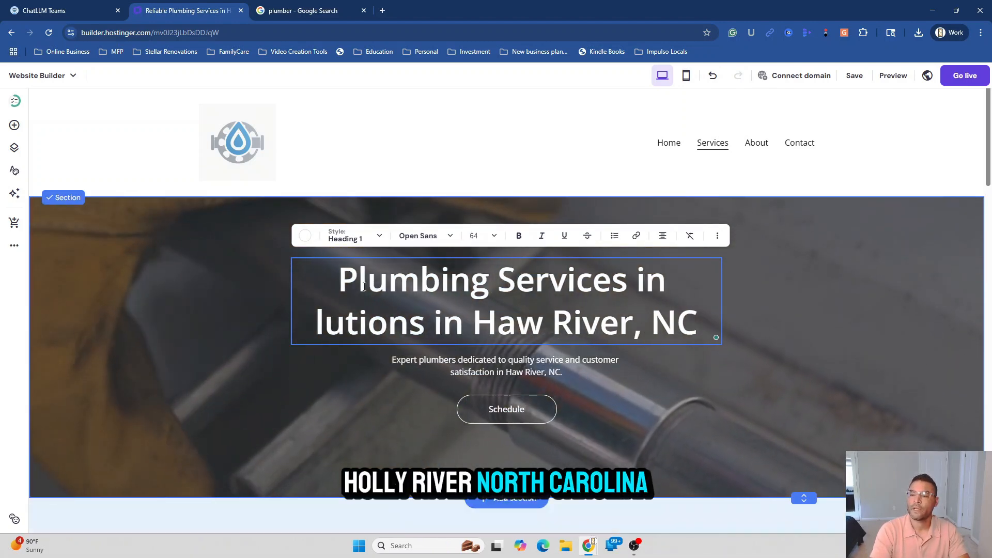
pyautogui.press('Delete')
pyautogui.press('Delete')
pyautogui.press('Delete')
pyautogui.press('Delete')
pyautogui.press('Delete')
pyautogui.press('Delete')
pyautogui.press('Delete')
pyautogui.press('Delete')
pyautogui.press('Delete')
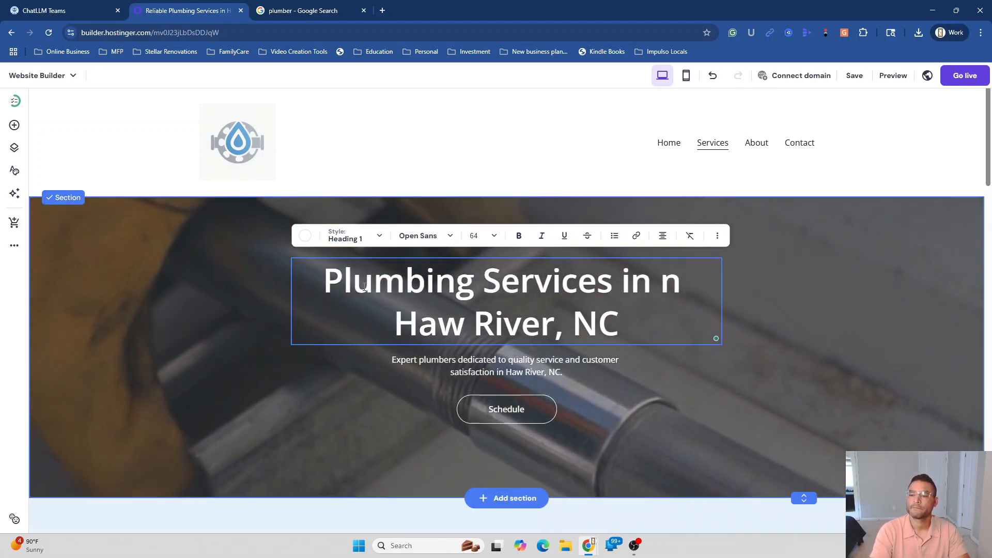
pyautogui.press('Delete')
pyautogui.press('Delete')
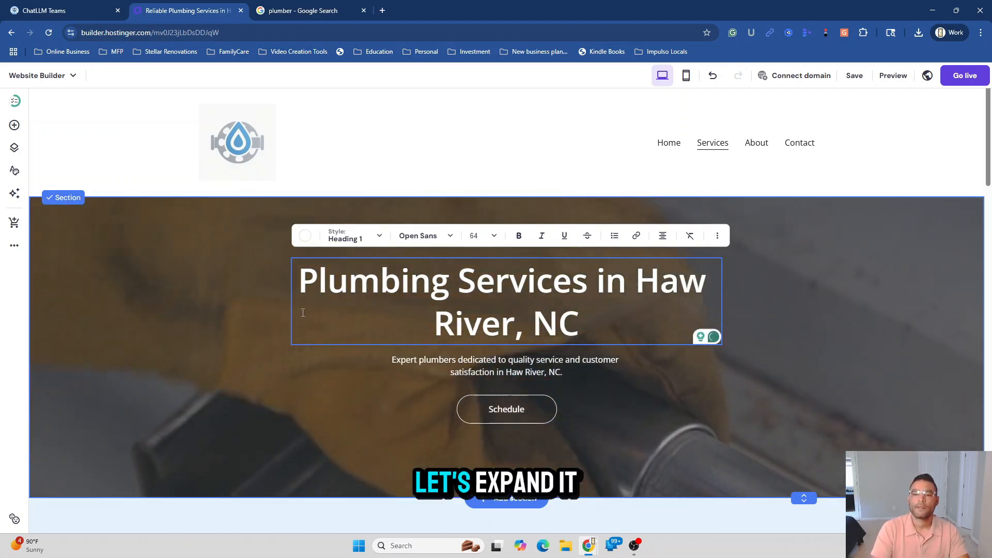
pyautogui.press('Escape')
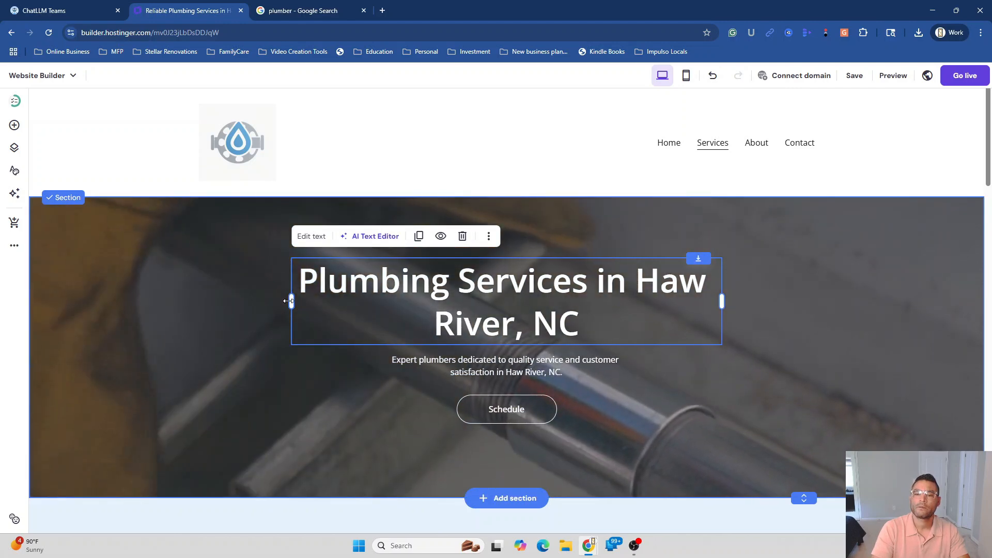
# Resize the heading and move it left and up into a narrow left-hand column
pyautogui.moveTo(289, 301); pyautogui.dragTo(257, 300)
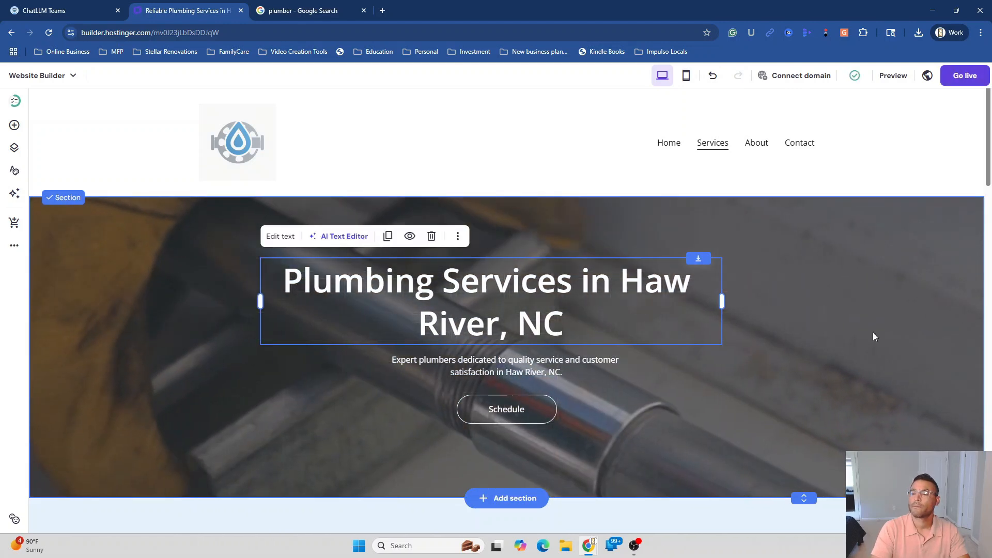
pyautogui.moveTo(723, 302); pyautogui.dragTo(753, 303)
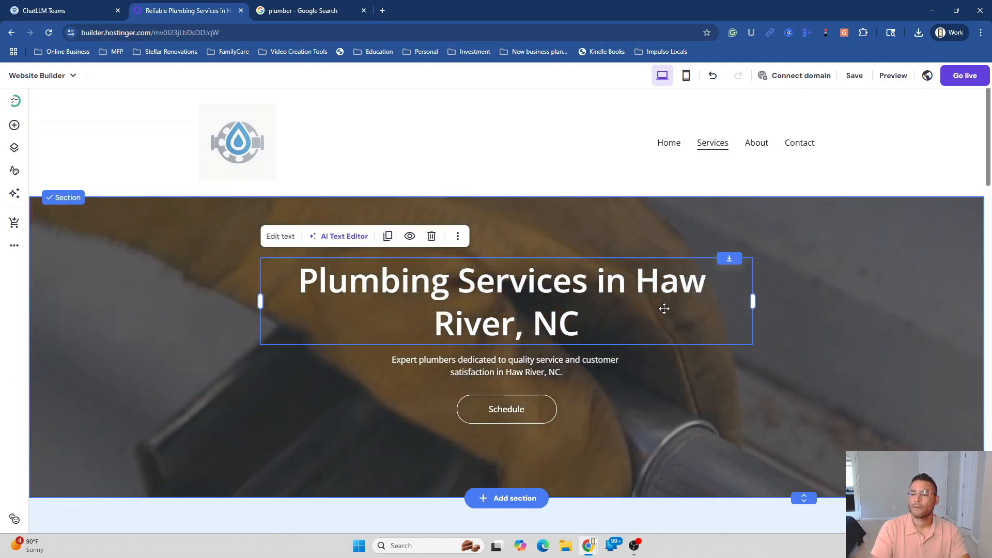
pyautogui.click(724, 440)
pyautogui.scroll(-2, 672, 435)
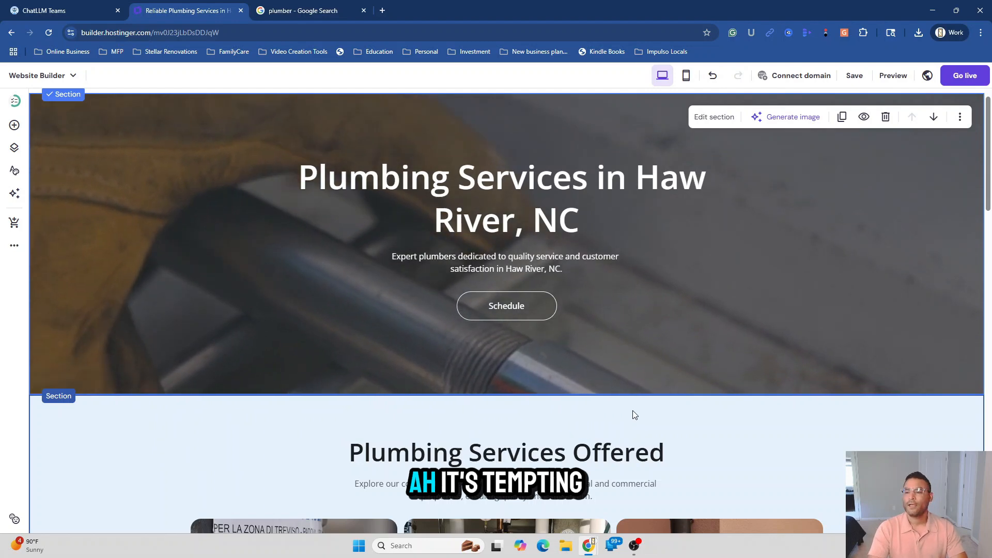
pyautogui.scroll(-1, 635, 414)
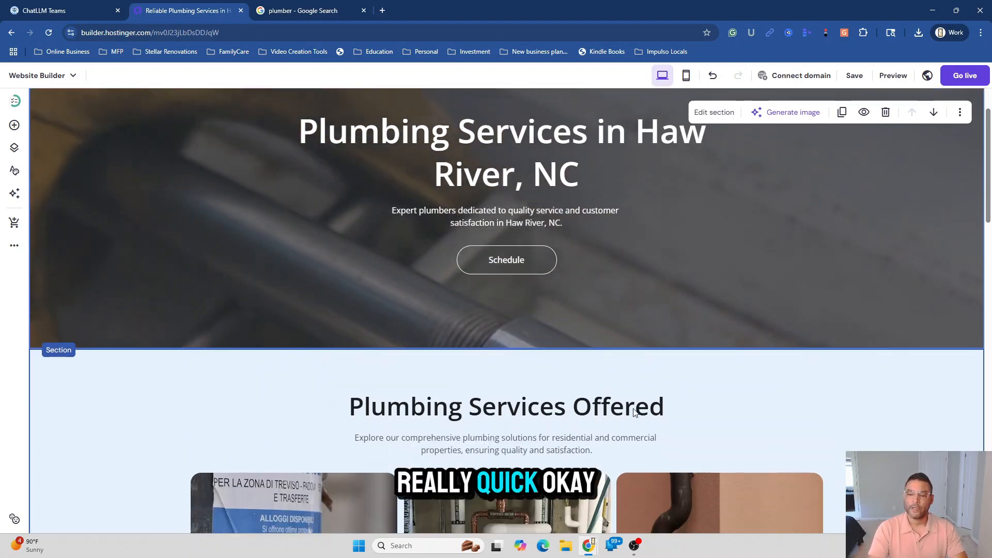
pyautogui.scroll(3, 634, 412)
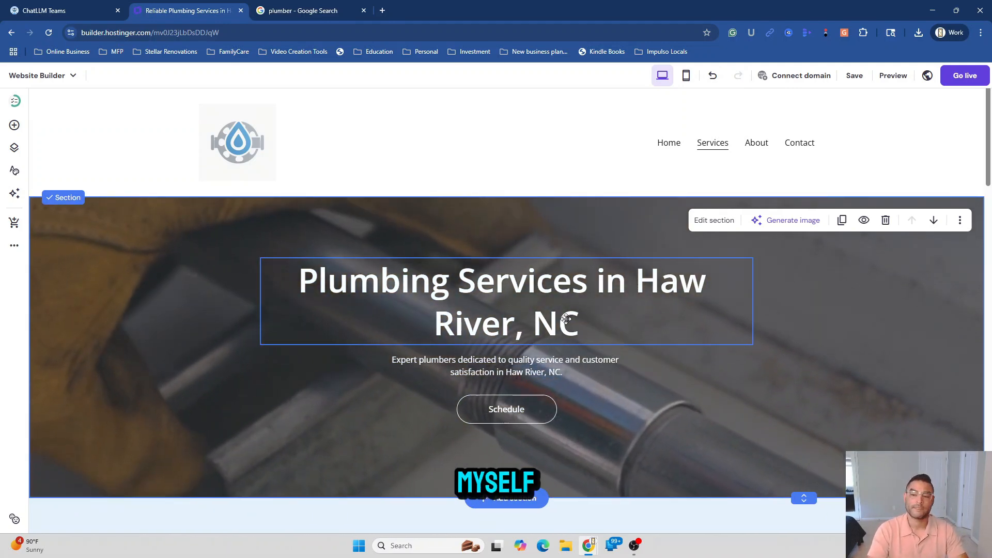
pyautogui.moveTo(567, 319); pyautogui.dragTo(496, 319)
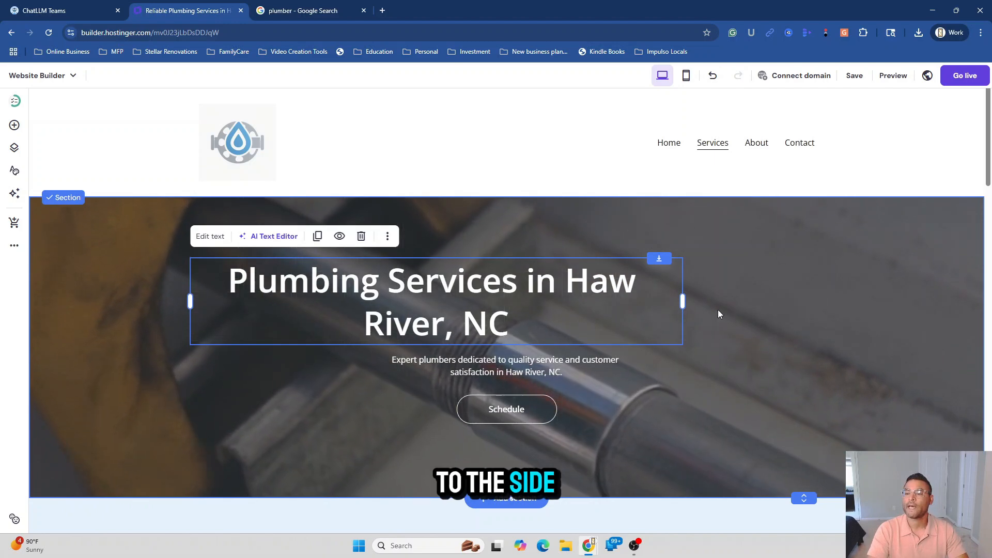
pyautogui.moveTo(682, 301); pyautogui.dragTo(403, 307)
pyautogui.moveTo(326, 344); pyautogui.dragTo(326, 301)
# Delete the Schedule button and narrow the Expert plumbers paragraph under the heading
pyautogui.moveTo(520, 364); pyautogui.dragTo(336, 404)
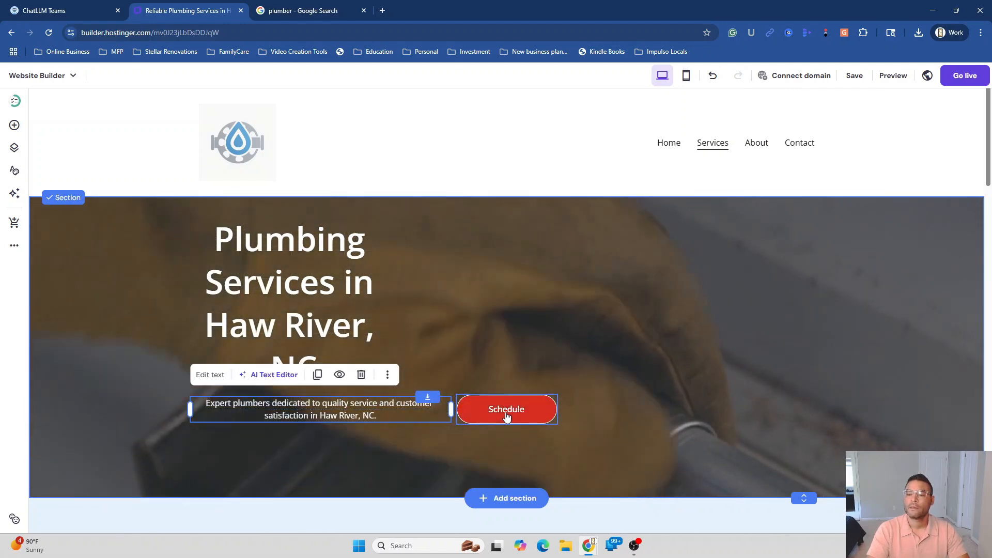
pyautogui.click(506, 416)
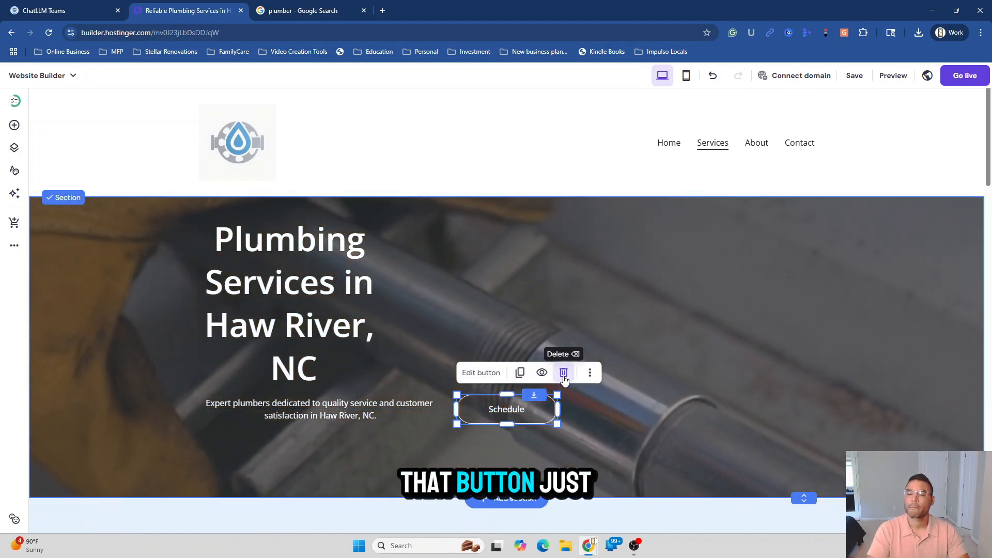
pyautogui.click(564, 374)
pyautogui.moveTo(354, 413); pyautogui.dragTo(354, 428)
pyautogui.moveTo(449, 423); pyautogui.dragTo(395, 425)
pyautogui.click(575, 365)
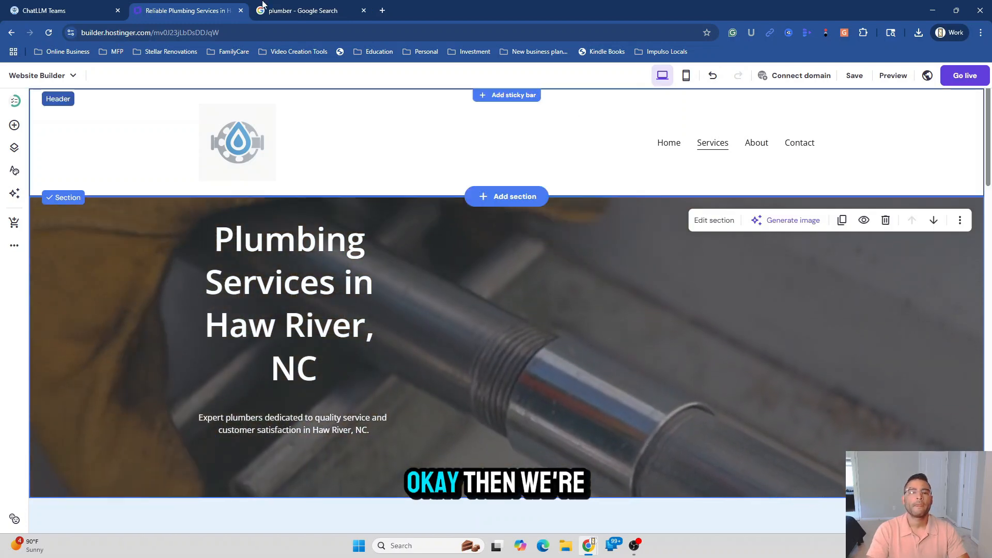
# Add a contact form to the right side of the Services hero
pyautogui.click(15, 125)
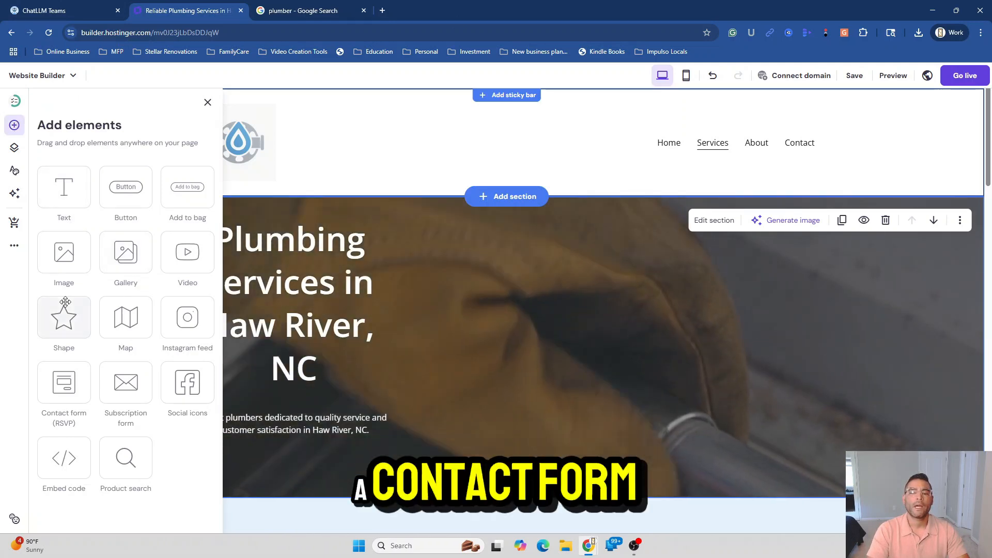
pyautogui.moveTo(65, 383); pyautogui.dragTo(657, 314)
pyautogui.moveTo(656, 313); pyautogui.dragTo(641, 315)
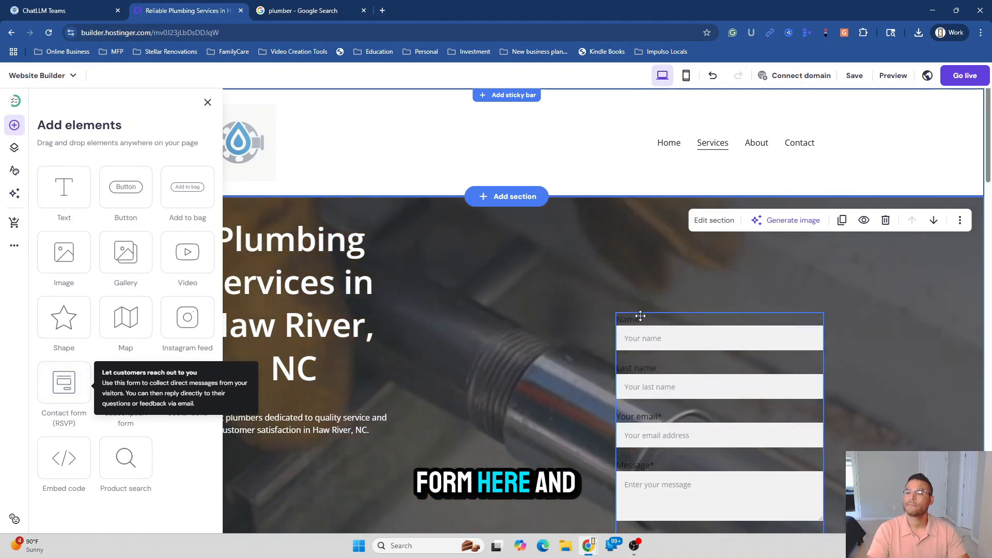
pyautogui.moveTo(717, 418); pyautogui.dragTo(602, 286)
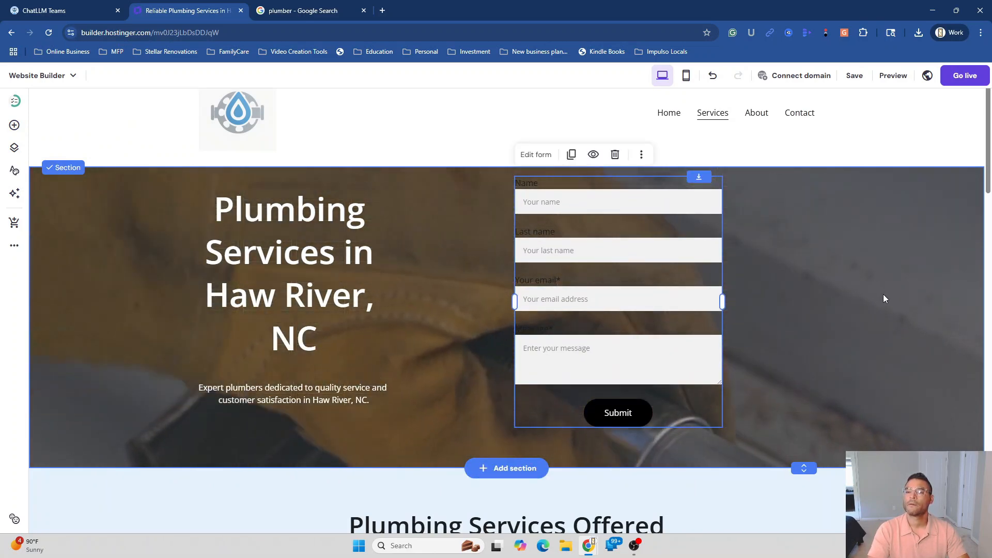
# Align the subtitle, heading and contact form with each other in the hero
pyautogui.click(898, 330)
pyautogui.scroll(1, 897, 343)
pyautogui.scroll(-1, 898, 343)
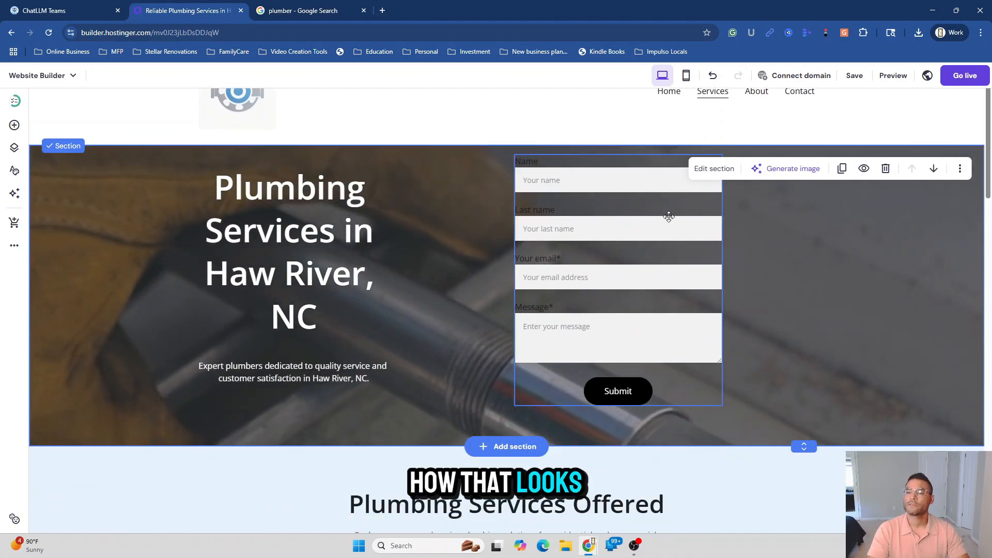
pyautogui.moveTo(273, 374); pyautogui.dragTo(274, 399)
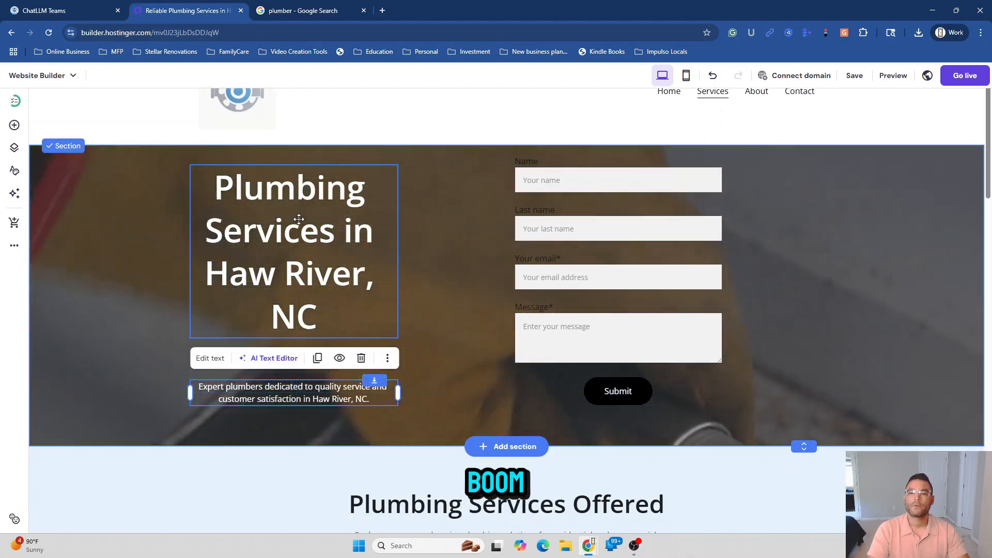
pyautogui.moveTo(299, 218); pyautogui.dragTo(301, 235)
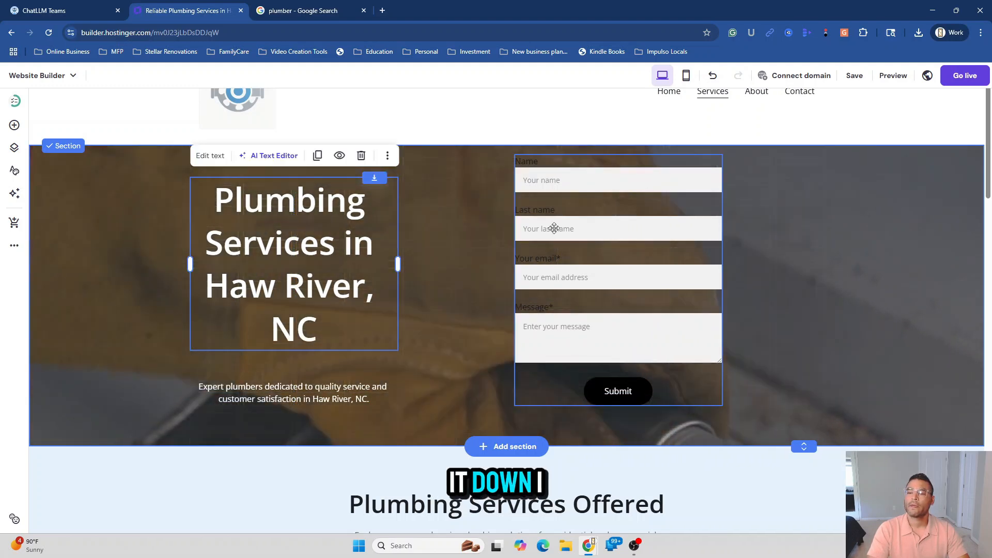
pyautogui.moveTo(598, 230)
pyautogui.mouseDown()
pyautogui.moveTo(603, 243)
pyautogui.moveTo(598, 233)
pyautogui.mouseUp()
pyautogui.click(883, 267)
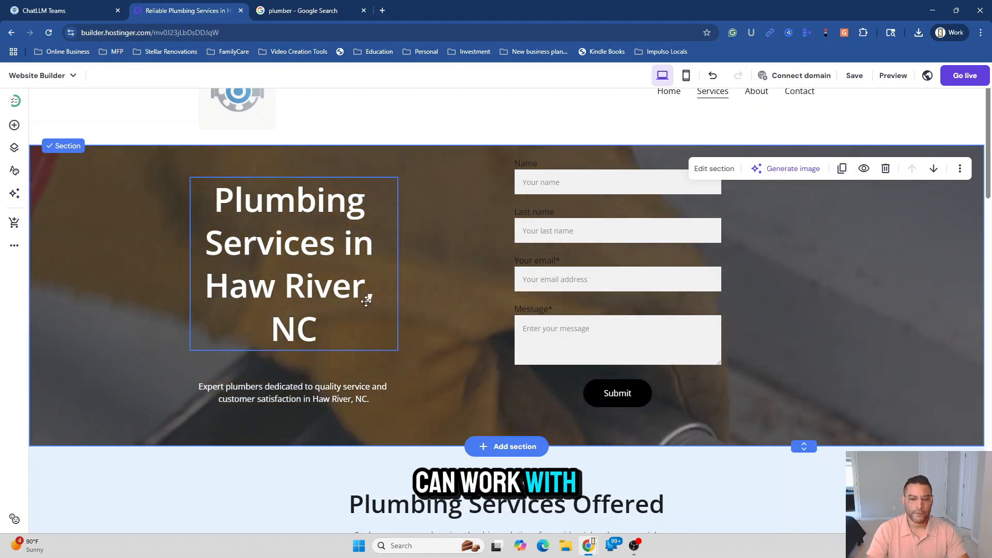
pyautogui.scroll(-3, 370, 337)
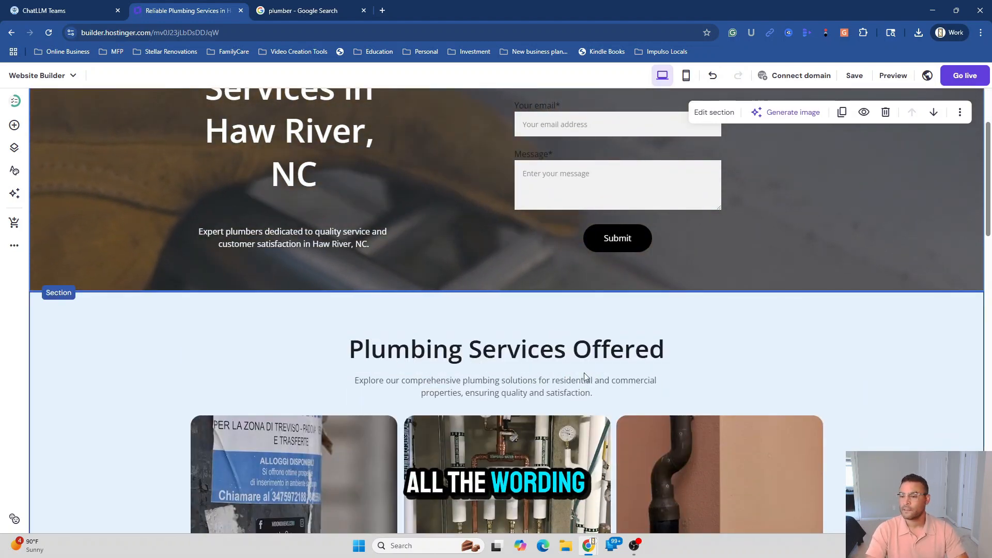
pyautogui.scroll(-2, 540, 383)
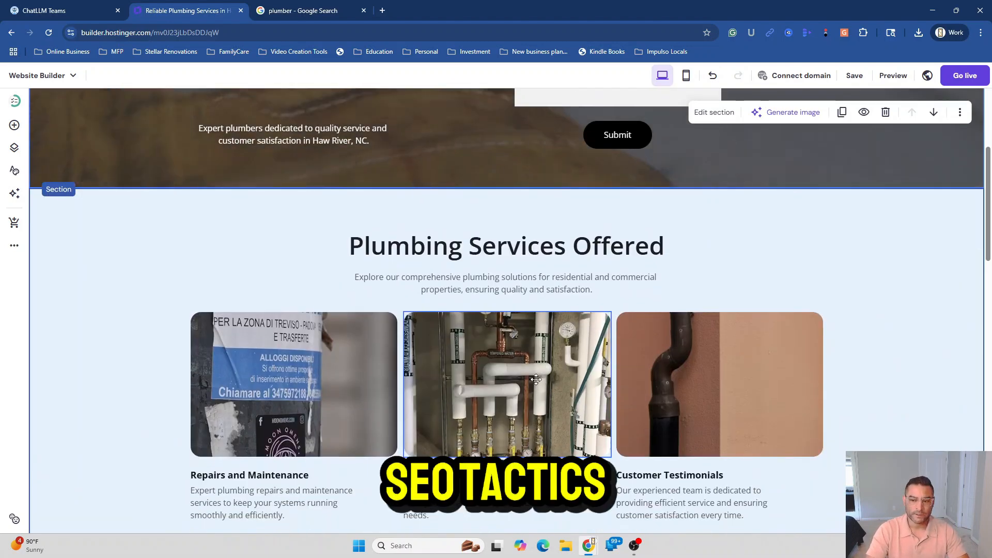
pyautogui.scroll(-4, 644, 446)
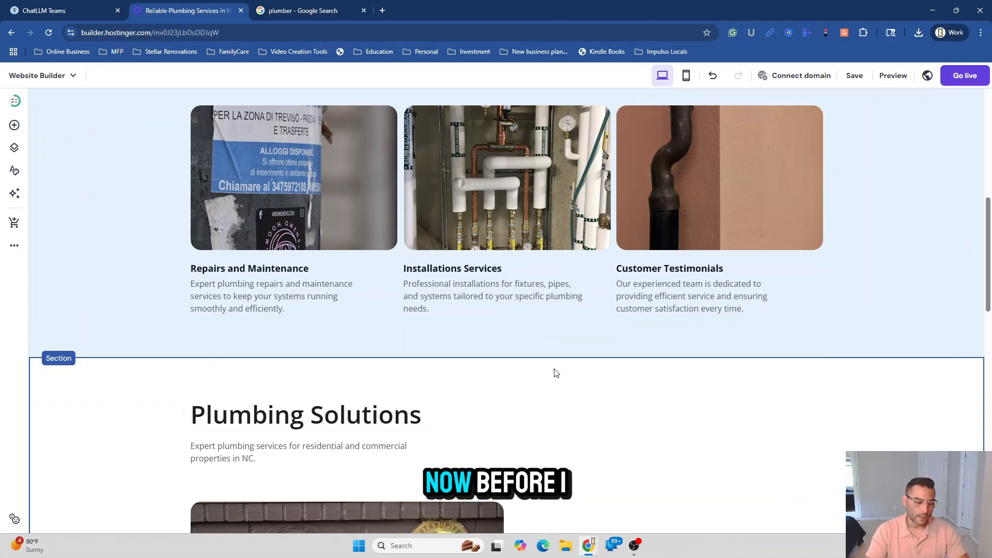
pyautogui.scroll(10, 569, 414)
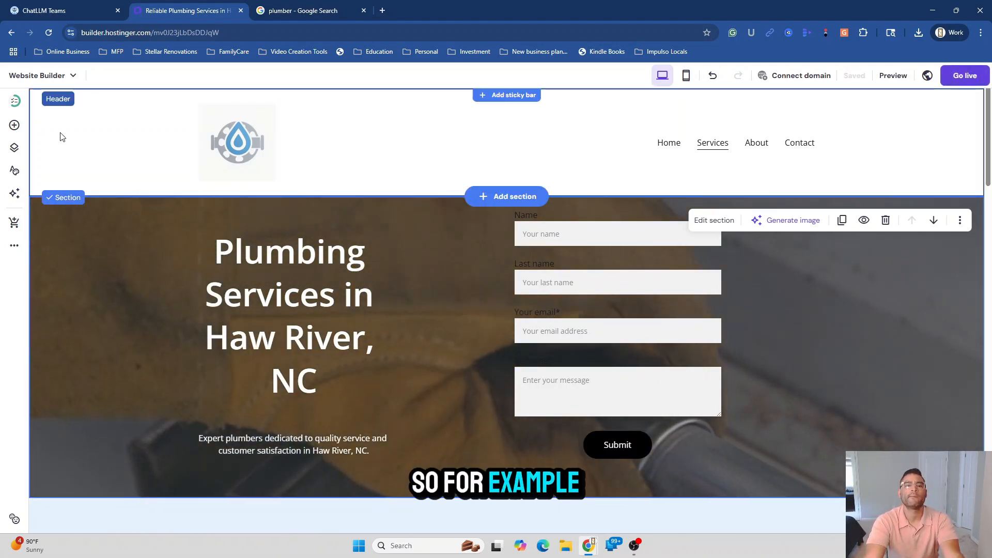
# Open the Home page's SEO settings and start generating new SEO info
pyautogui.click(14, 249)
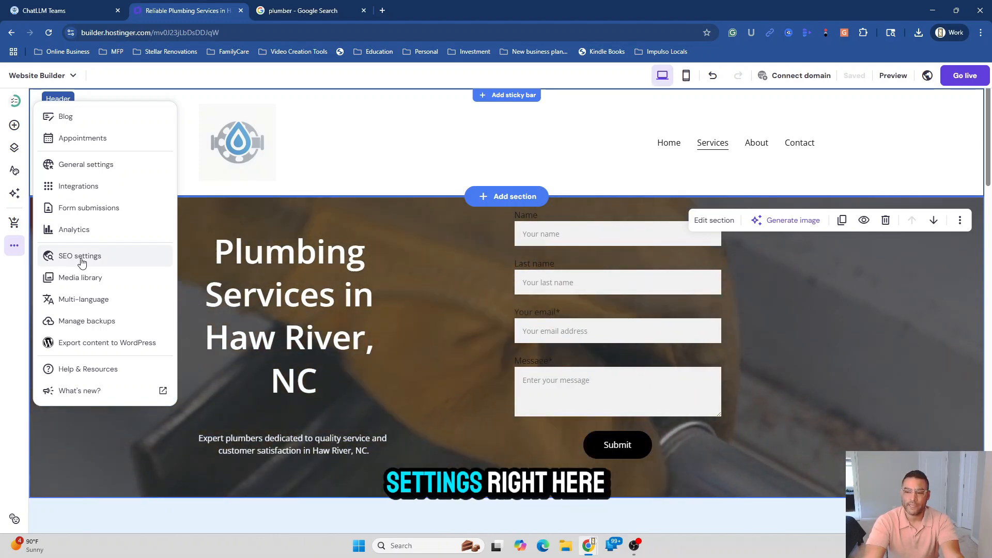
pyautogui.click(81, 256)
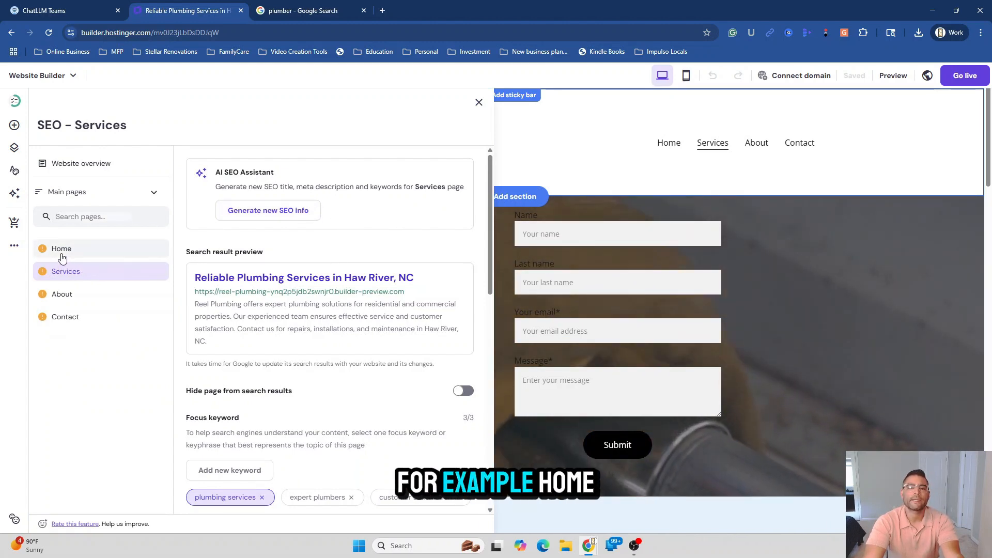
pyautogui.click(62, 252)
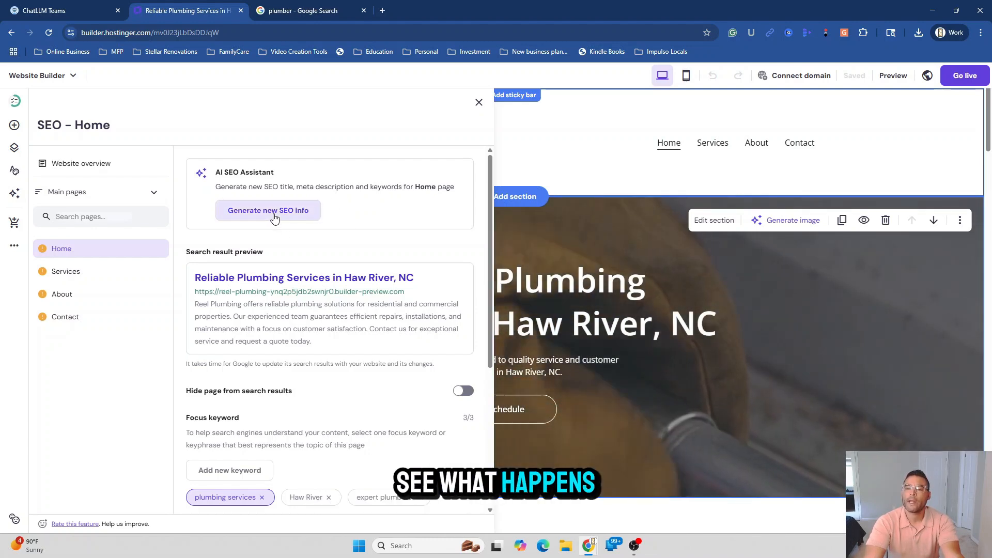
pyautogui.click(274, 212)
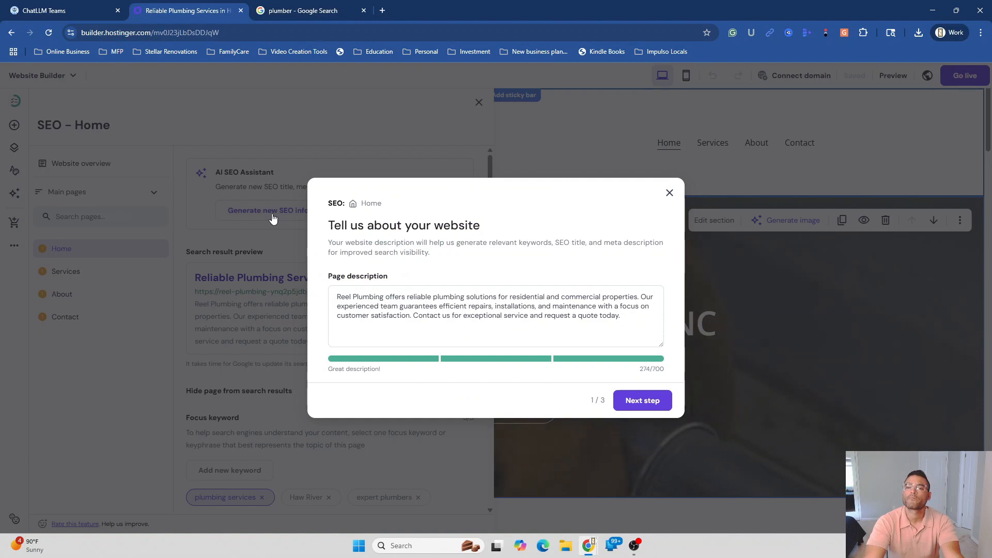
# Add 'and 24hr services' to the Home page description in the SEO assistant
pyautogui.click(638, 402)
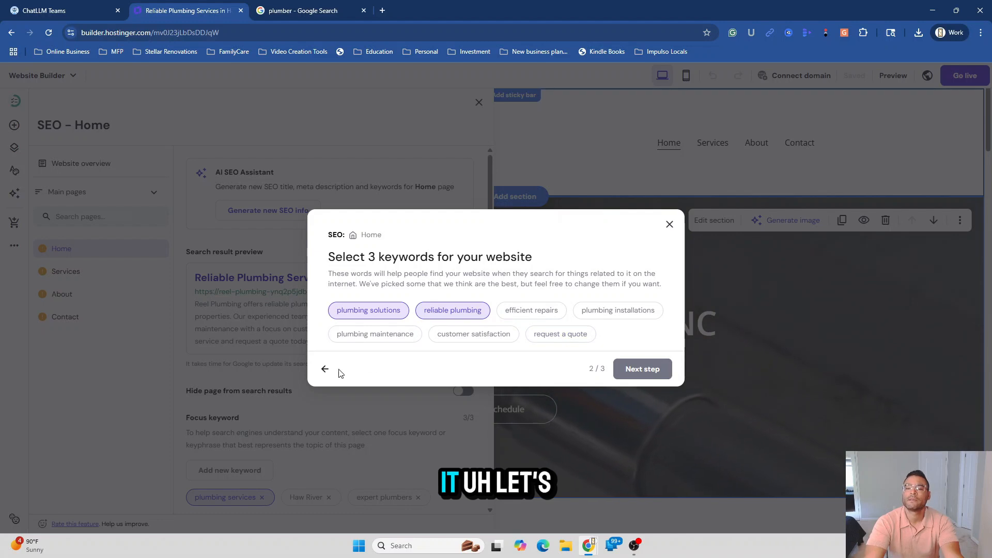
pyautogui.click(326, 370)
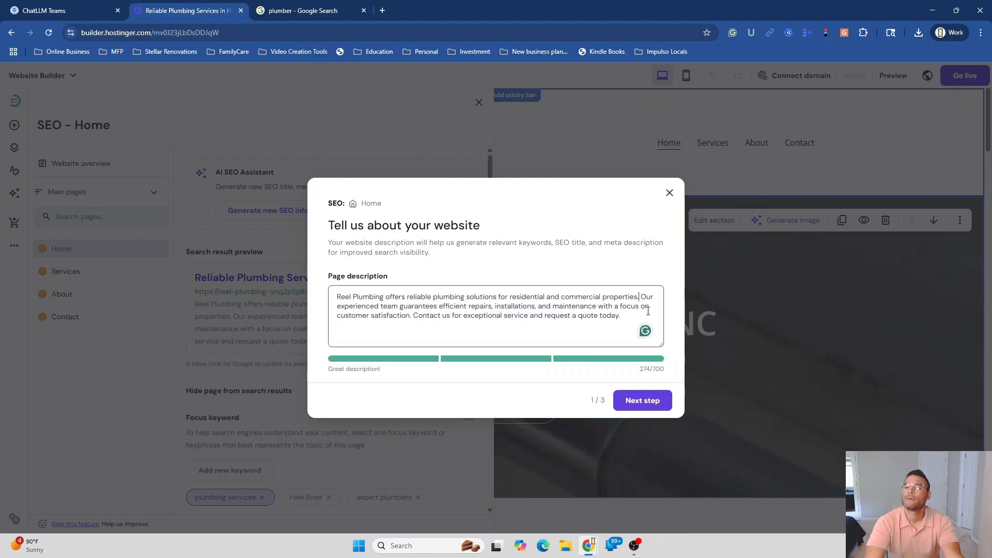
pyautogui.write('as well')
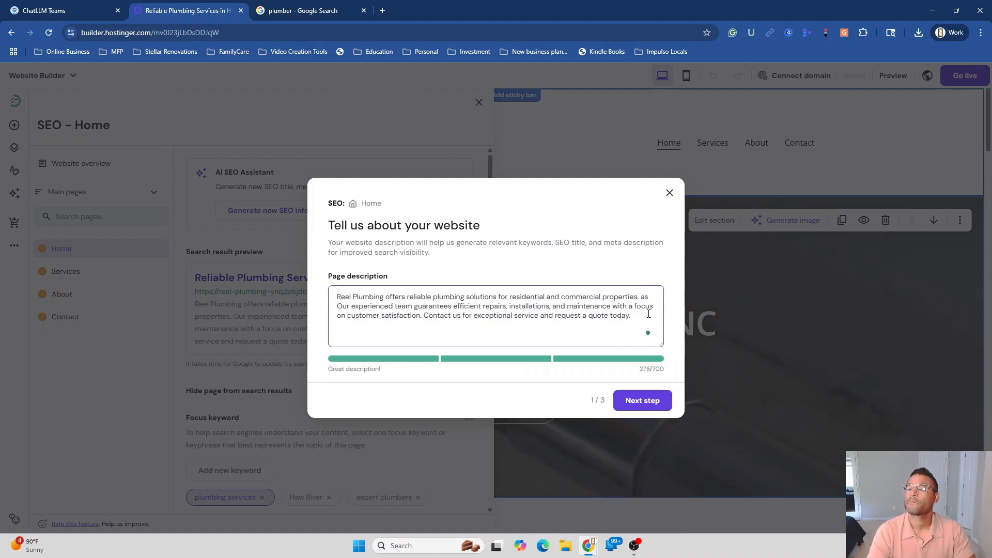
pyautogui.write('and ')
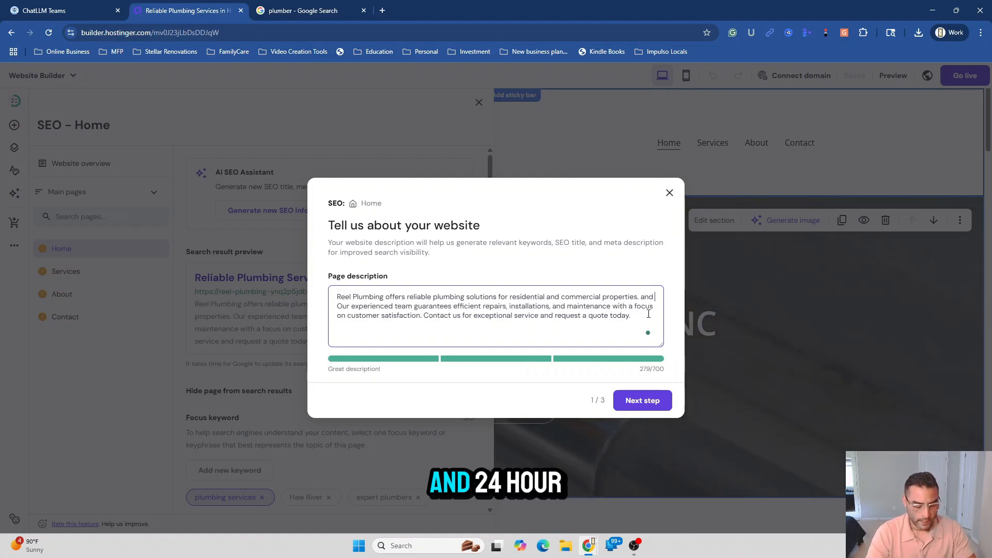
pyautogui.write('24hr se')
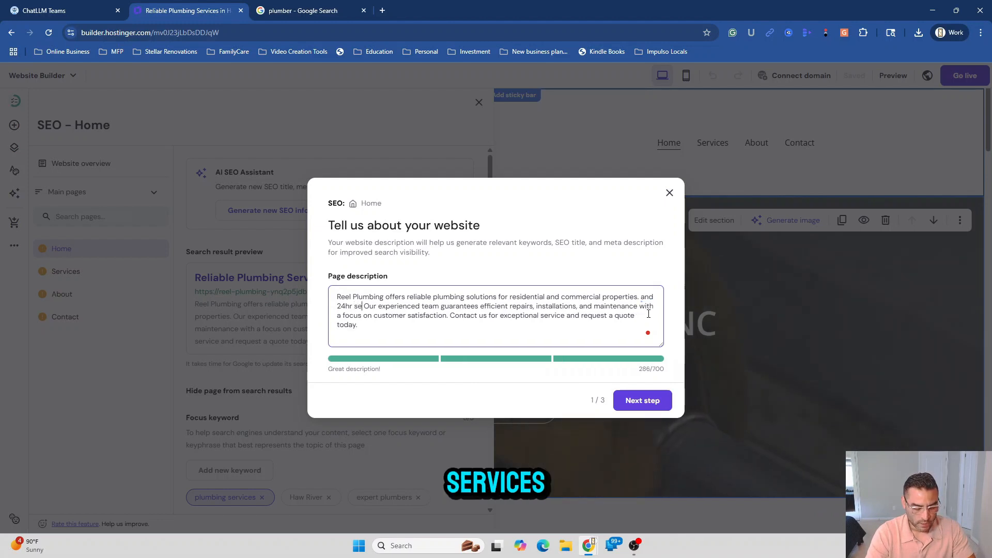
pyautogui.write('rvices')
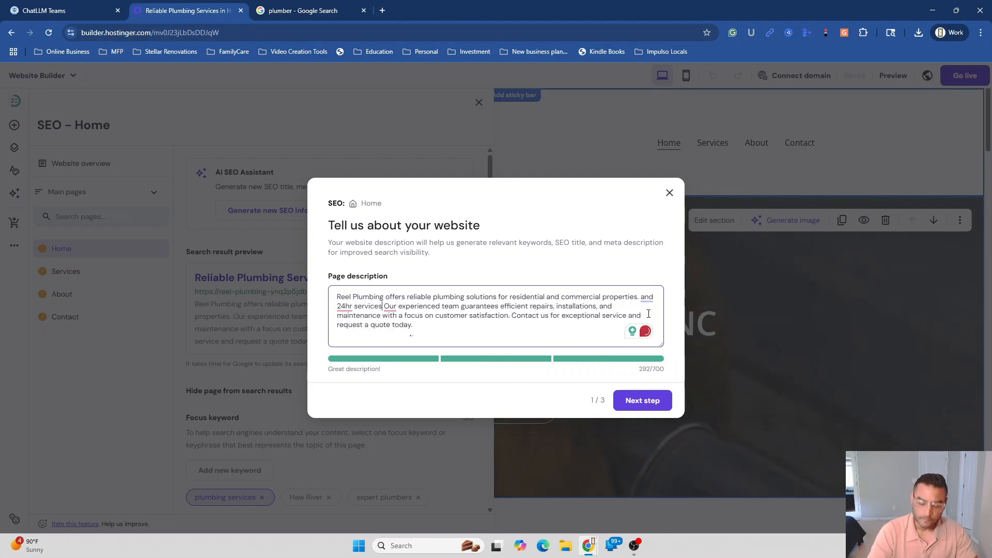
pyautogui.write('.')
# Add '24hr plumbing services' as a keyword and review the generated title preview
pyautogui.click(647, 403)
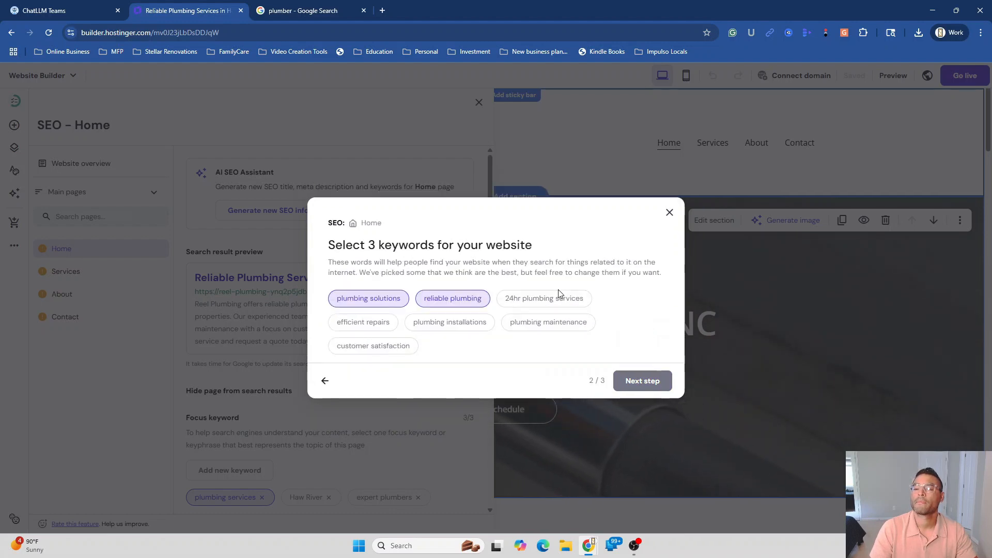
pyautogui.click(551, 303)
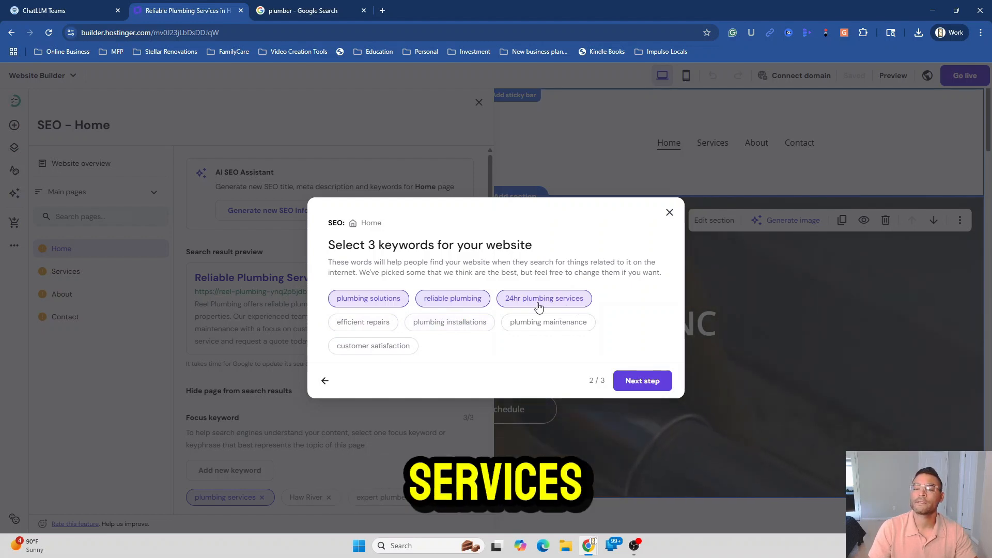
pyautogui.click(627, 379)
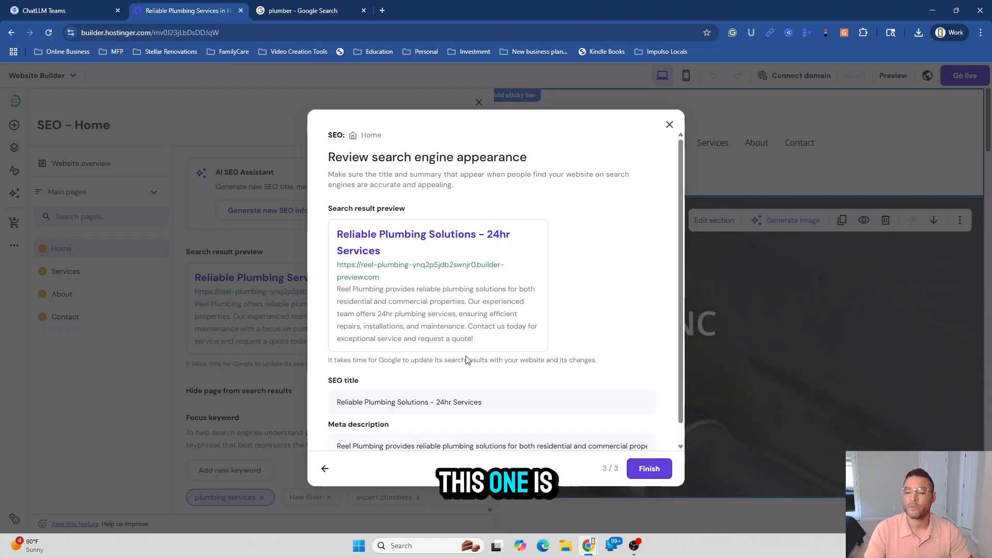
pyautogui.scroll(-1, 492, 342)
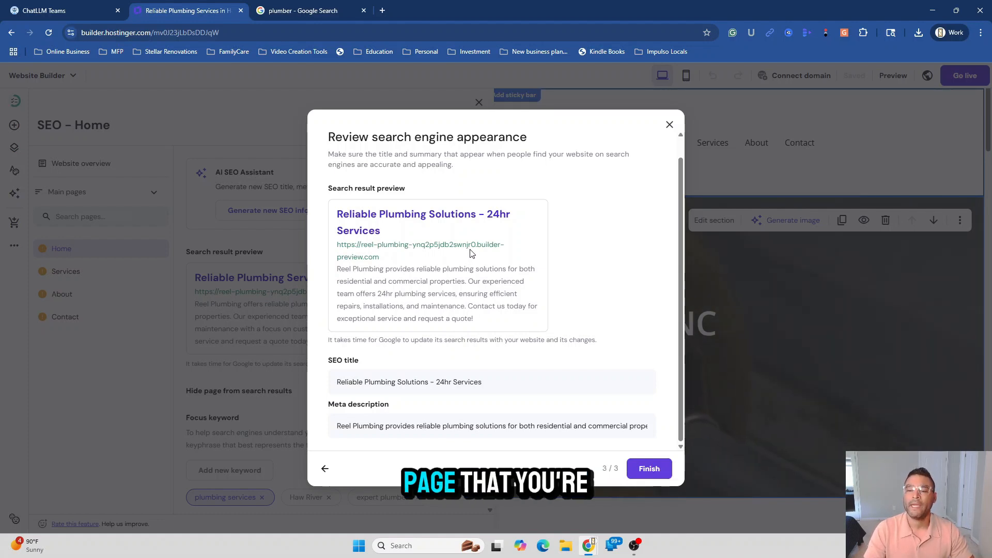
# Apply the new Home SEO, review the Services, About and Contact SEO, and open the domain panel
pyautogui.click(649, 469)
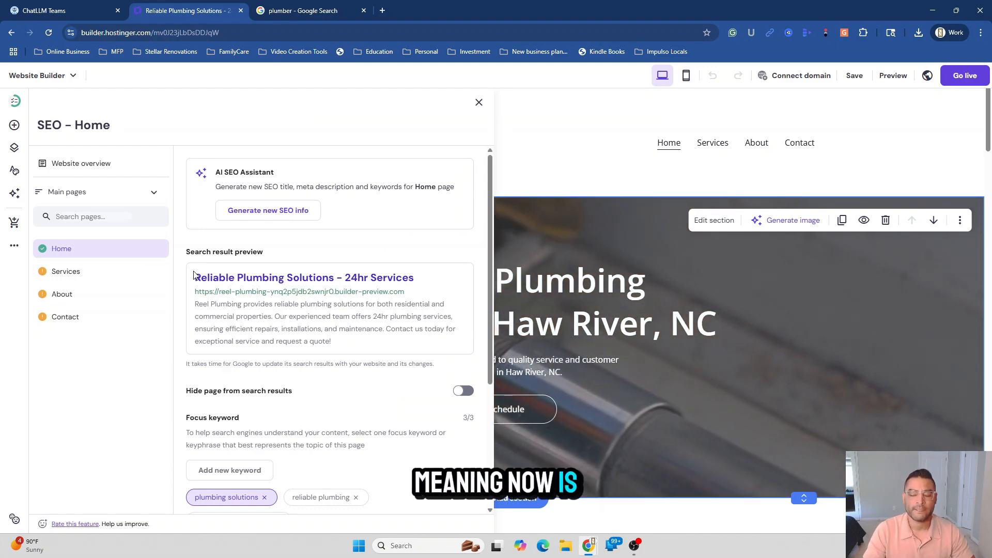
pyautogui.scroll(-3, 390, 374)
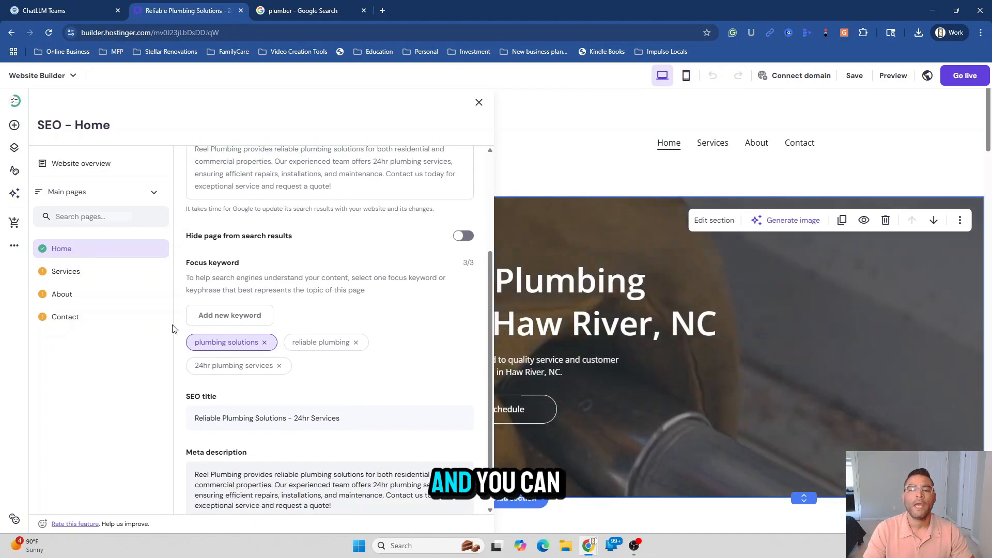
pyautogui.click(83, 277)
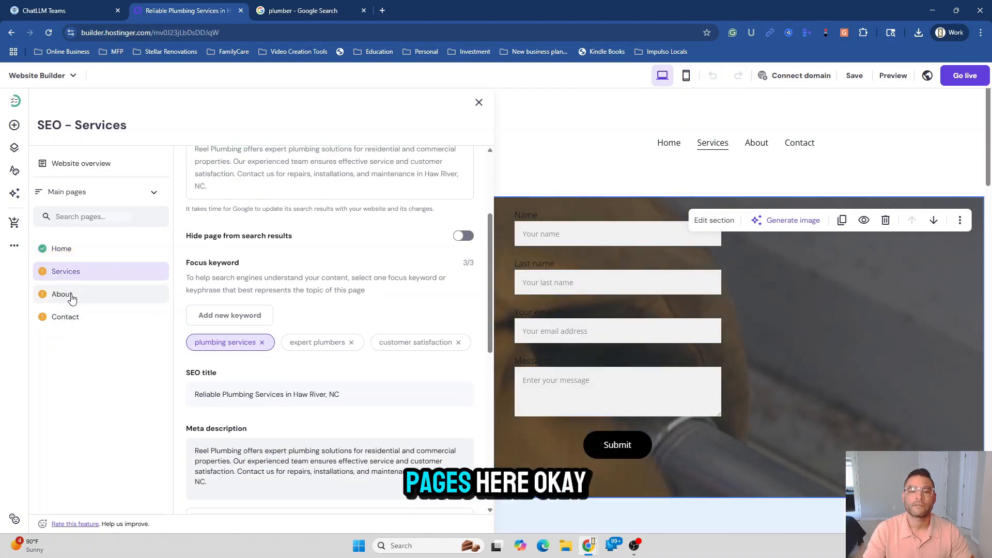
pyautogui.click(69, 294)
pyautogui.click(77, 317)
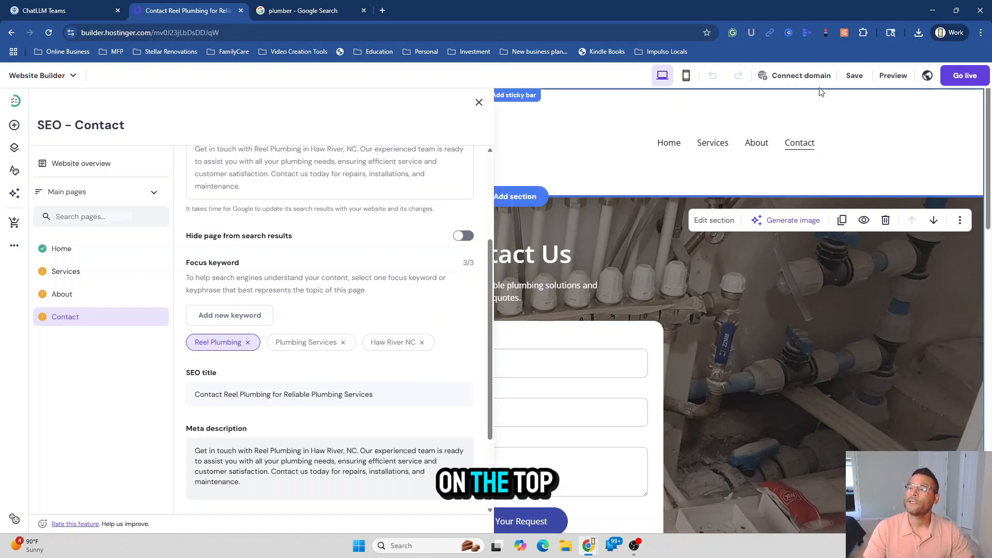
pyautogui.moveTo(802, 82)
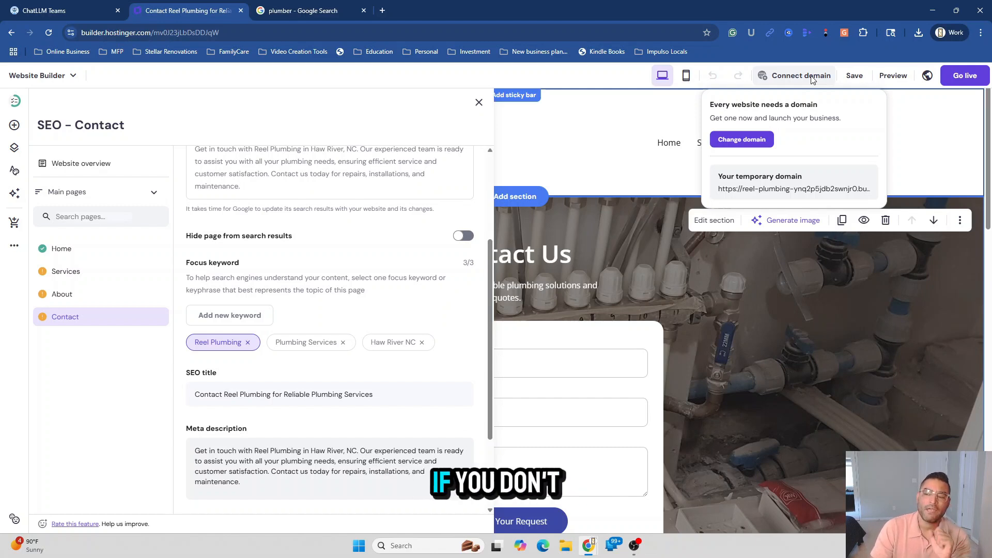
# Check prices for besthawriverplumber.com and similar domains, then return to the builder
pyautogui.click(753, 141)
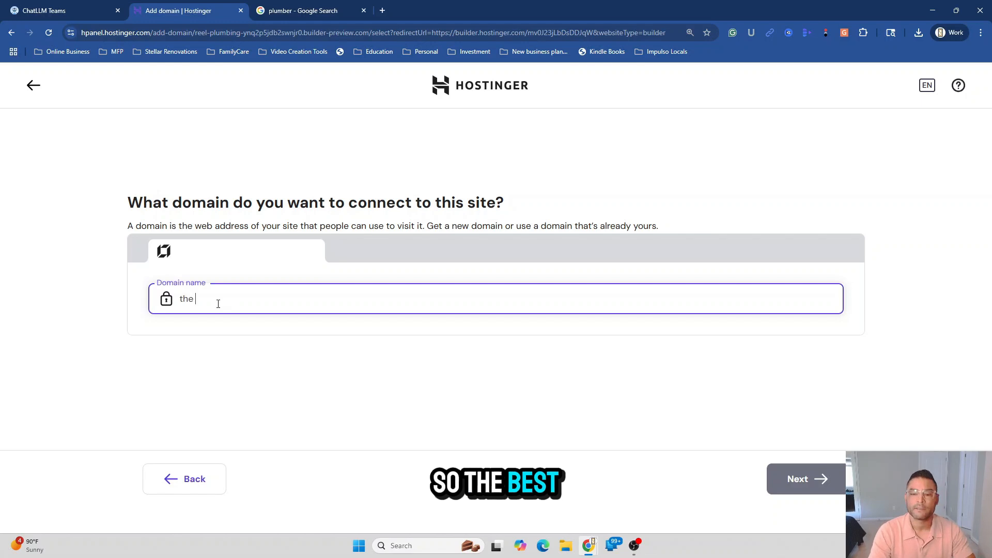
pyautogui.write('ble')
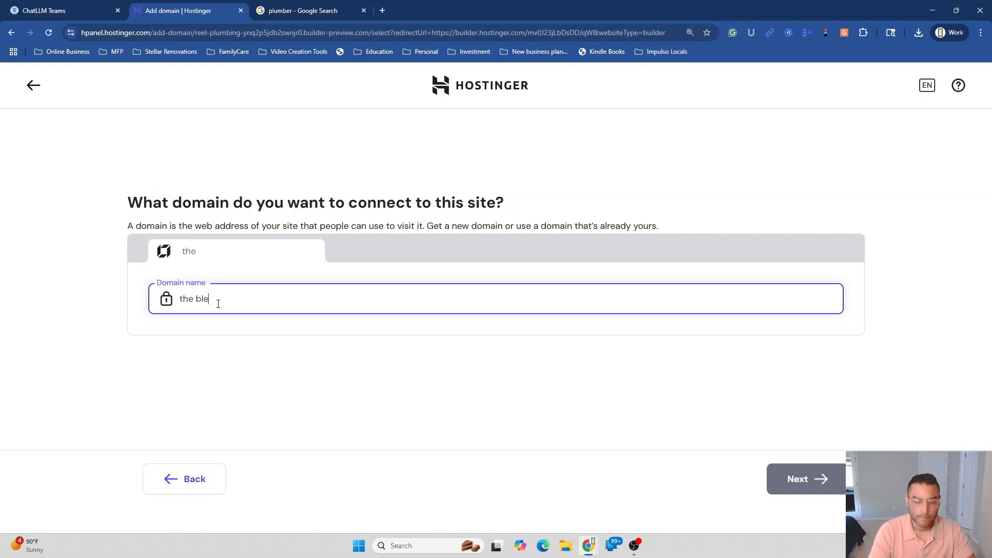
pyautogui.press('BackSpace')
pyautogui.press('BackSpace')
pyautogui.write('est h')
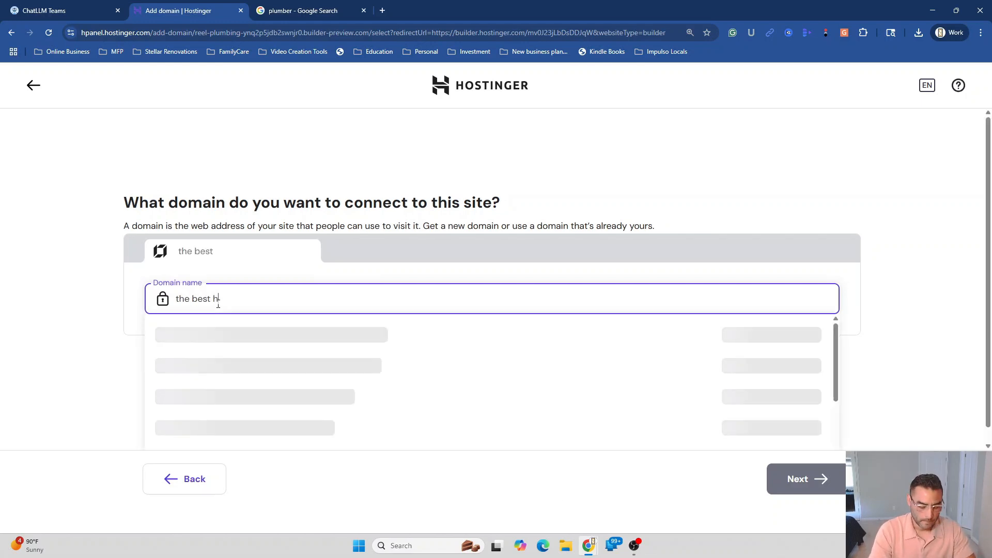
pyautogui.write('ave')
pyautogui.press('BackSpace')
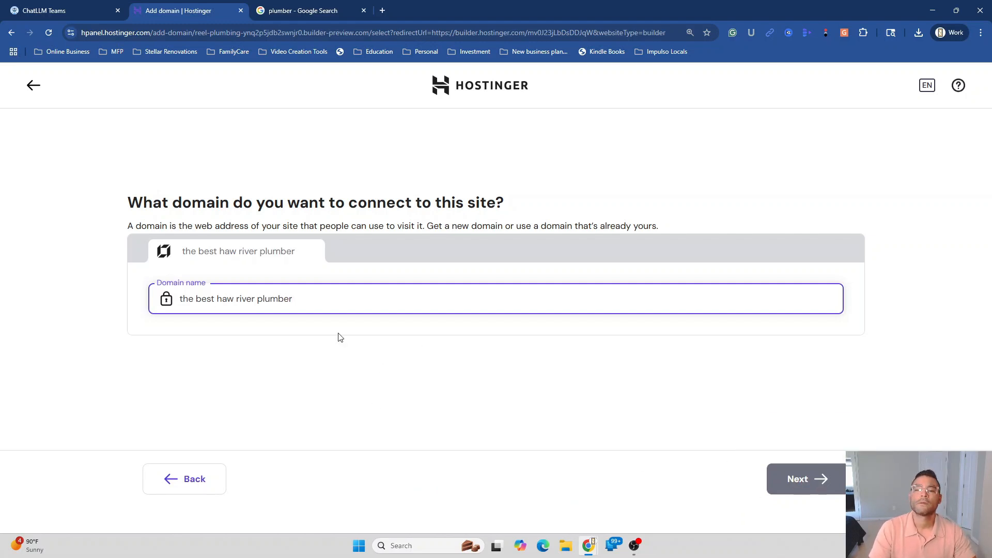
pyautogui.moveTo(293, 302); pyautogui.dragTo(182, 305)
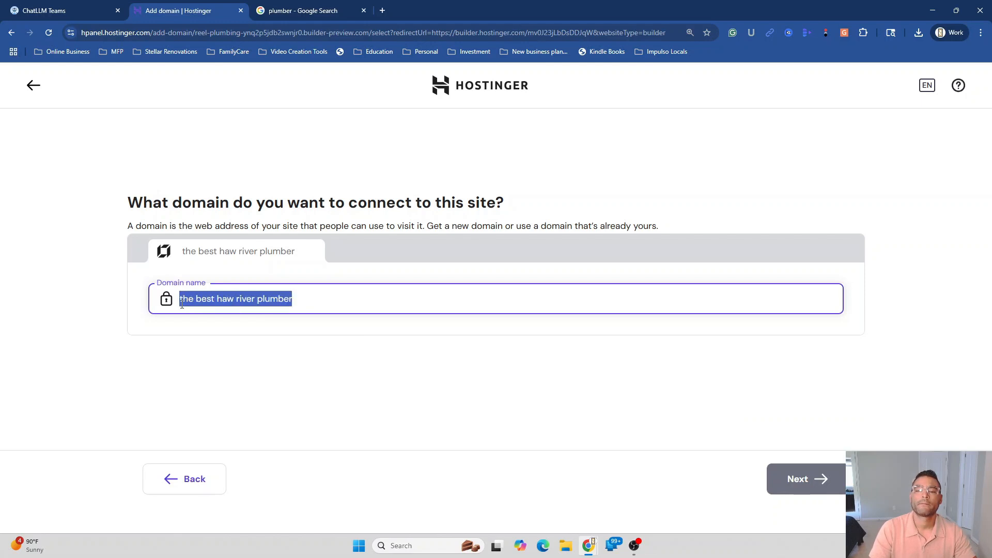
pyautogui.write('besthawrivee')
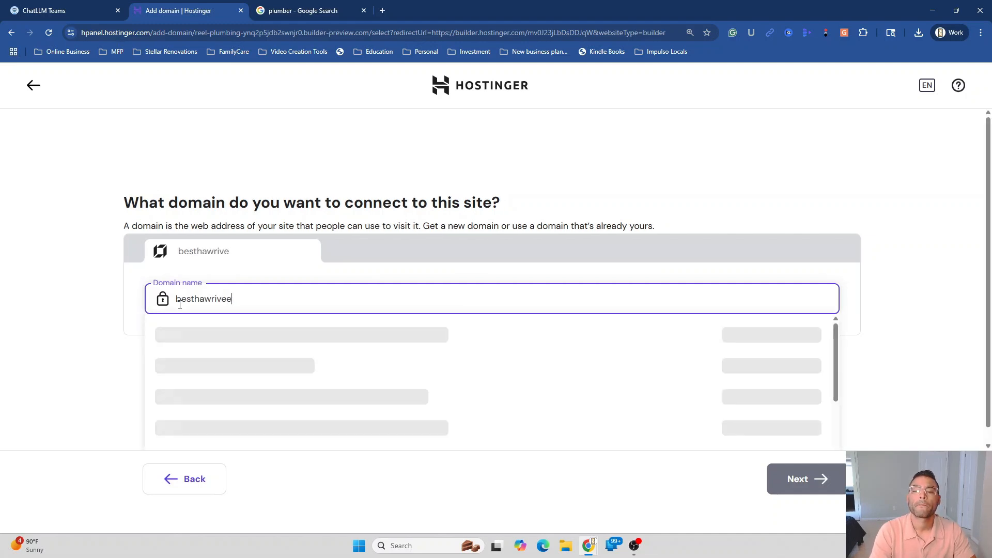
pyautogui.press('BackSpace')
pyautogui.write('r')
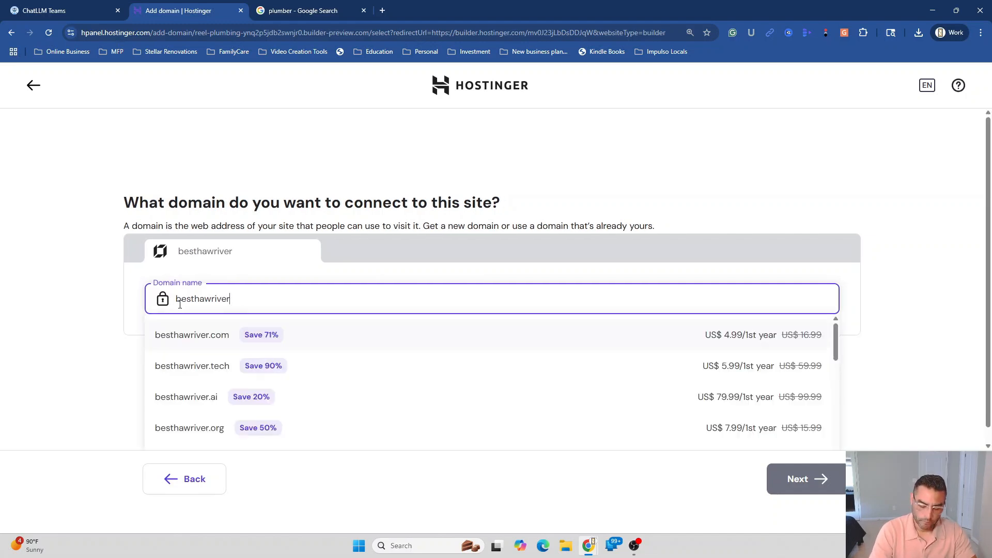
pyautogui.write('plumber.com')
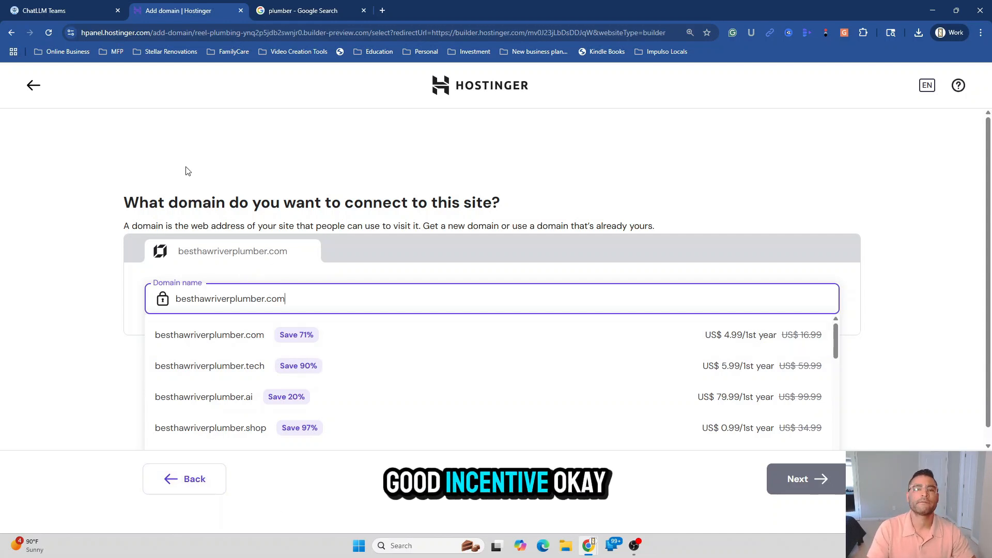
pyautogui.click(34, 86)
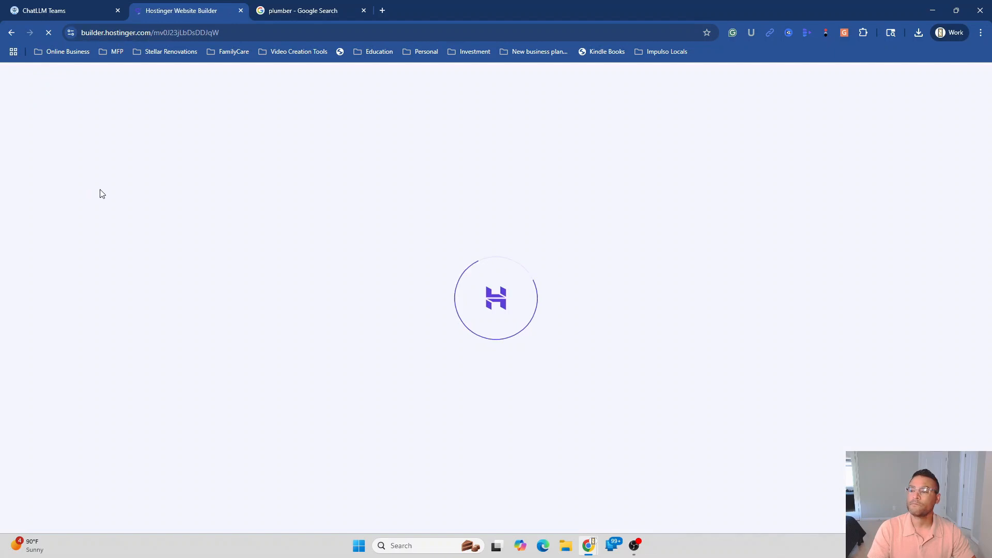